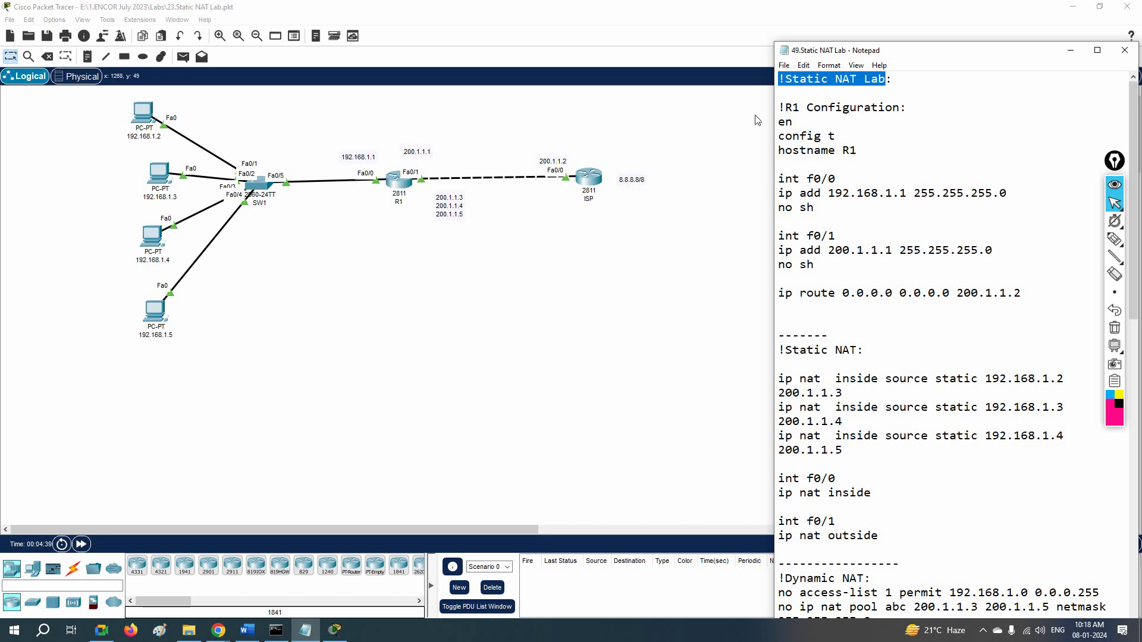
Step: Widen the Static NAT Lab notes window and mark each of the four PCs with a pink annotation pen stroke
left_click_drag(771, 119, 649, 119)
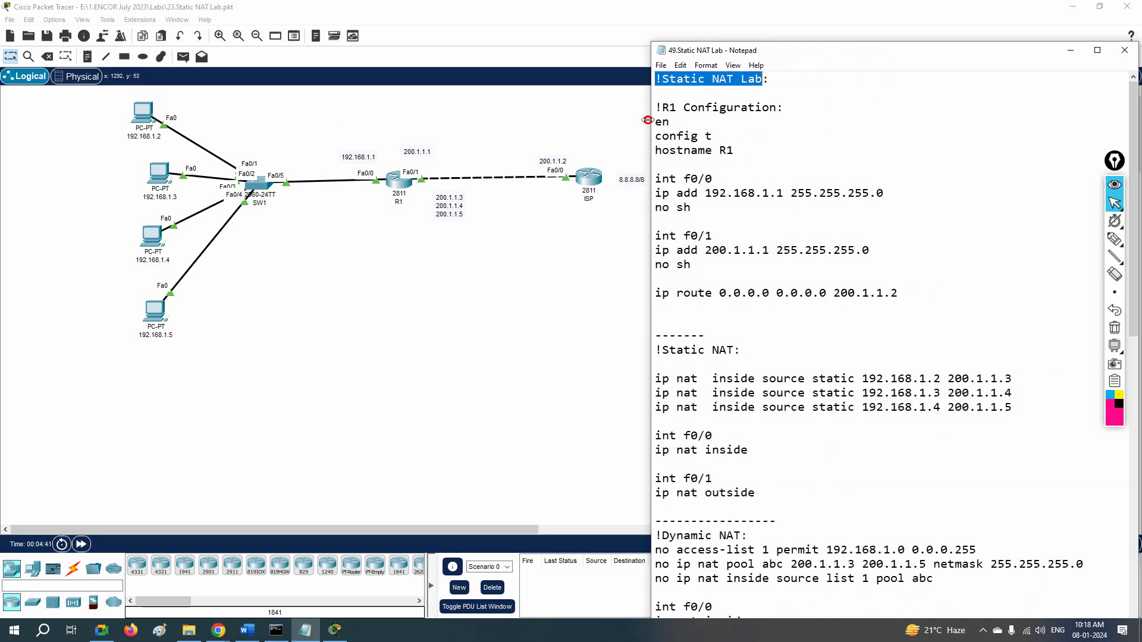
left_click(1116, 240)
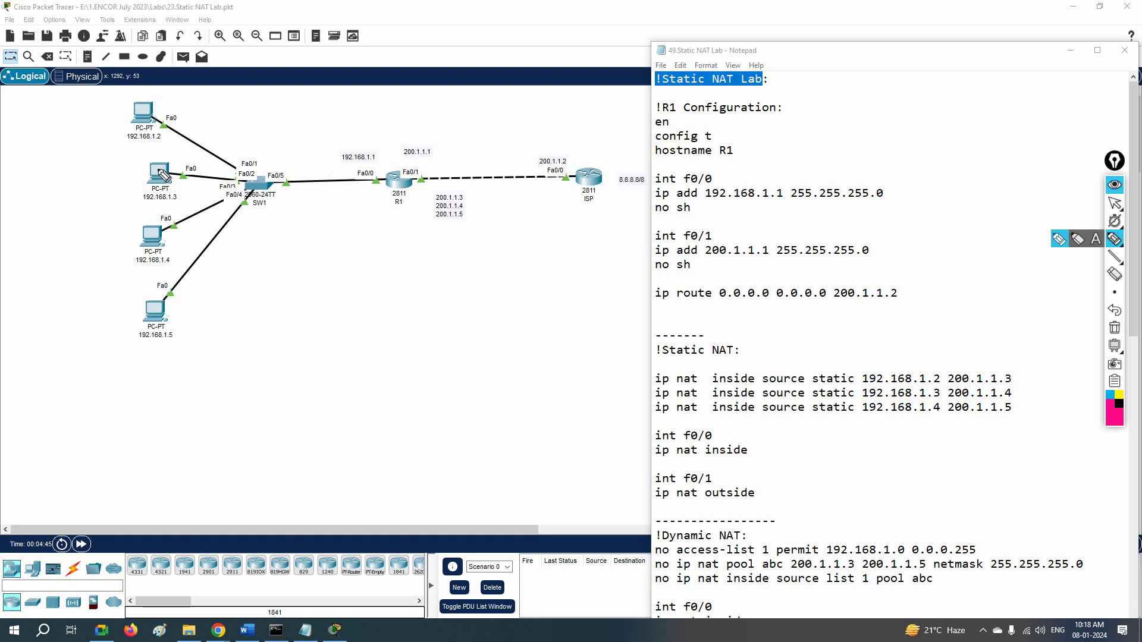
left_click(152, 119)
left_click_drag(152, 119, 170, 110)
left_click_drag(156, 169, 173, 157)
left_click_drag(154, 231, 170, 222)
left_click(152, 299)
left_click_drag(152, 299, 161, 290)
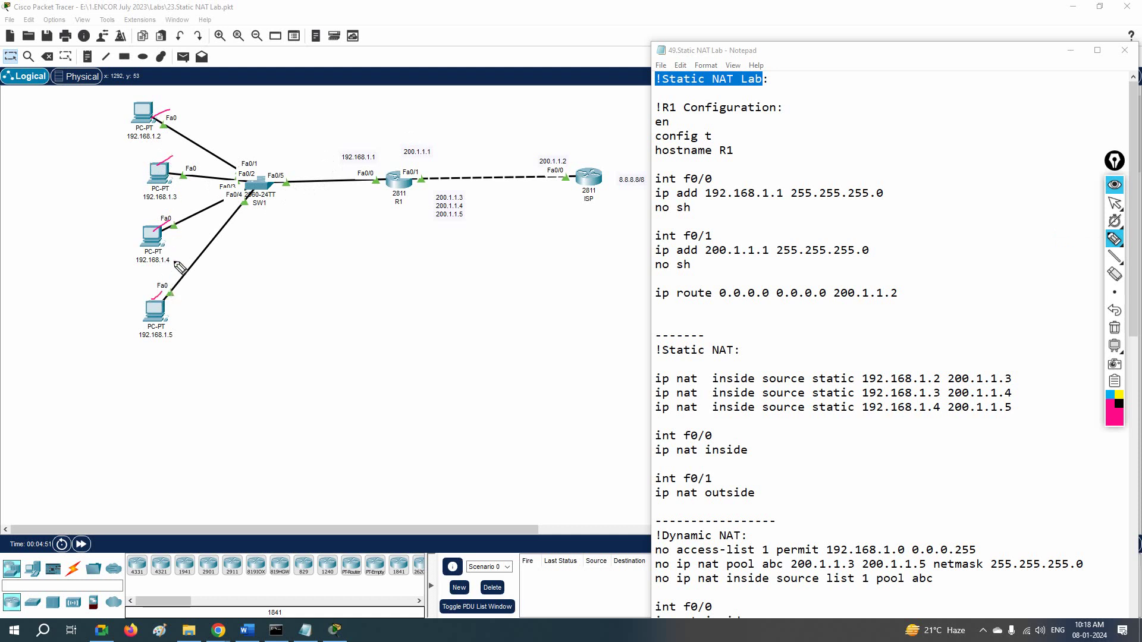
Step: Underline the 192.168.1.2 label and draw a boundary around the PCs and switch that reaches router R1
left_click_drag(130, 143, 169, 144)
left_click_drag(155, 97, 98, 100)
mouse_move(214, 97)
left_mouse_down()
mouse_move(375, 143)
mouse_move(396, 181)
mouse_move(356, 244)
mouse_move(205, 351)
mouse_move(86, 373)
left_mouse_up()
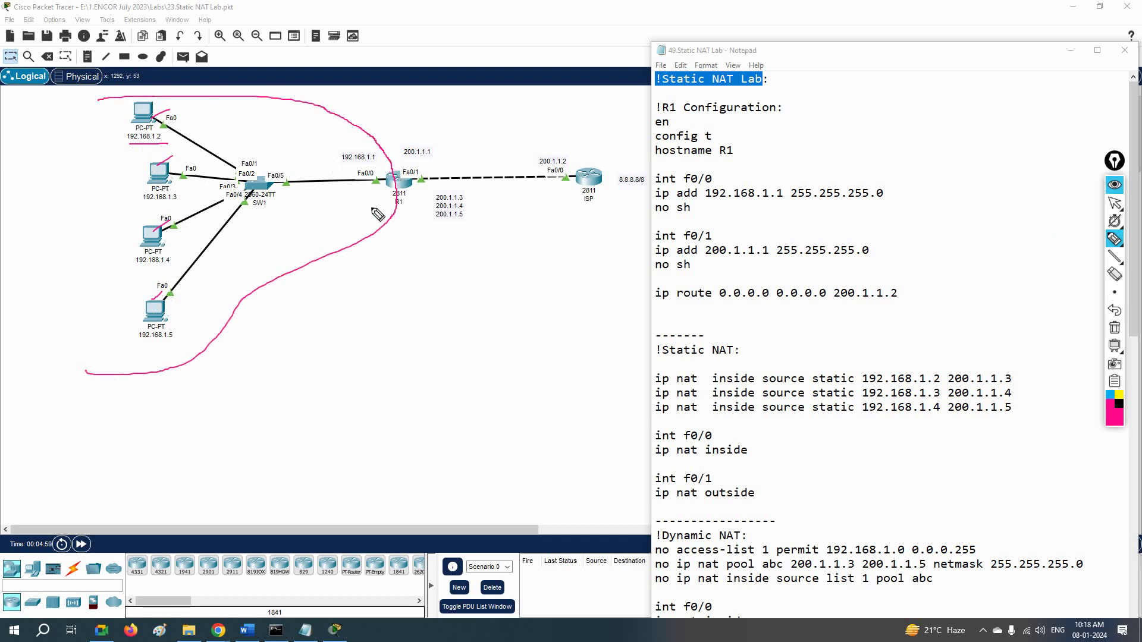
Step: Clear the annotations, underline router R1's label and trace strokes from its inside address 192.168.1.1 towards the PCs
left_click(1114, 327)
left_click_drag(401, 206, 391, 212)
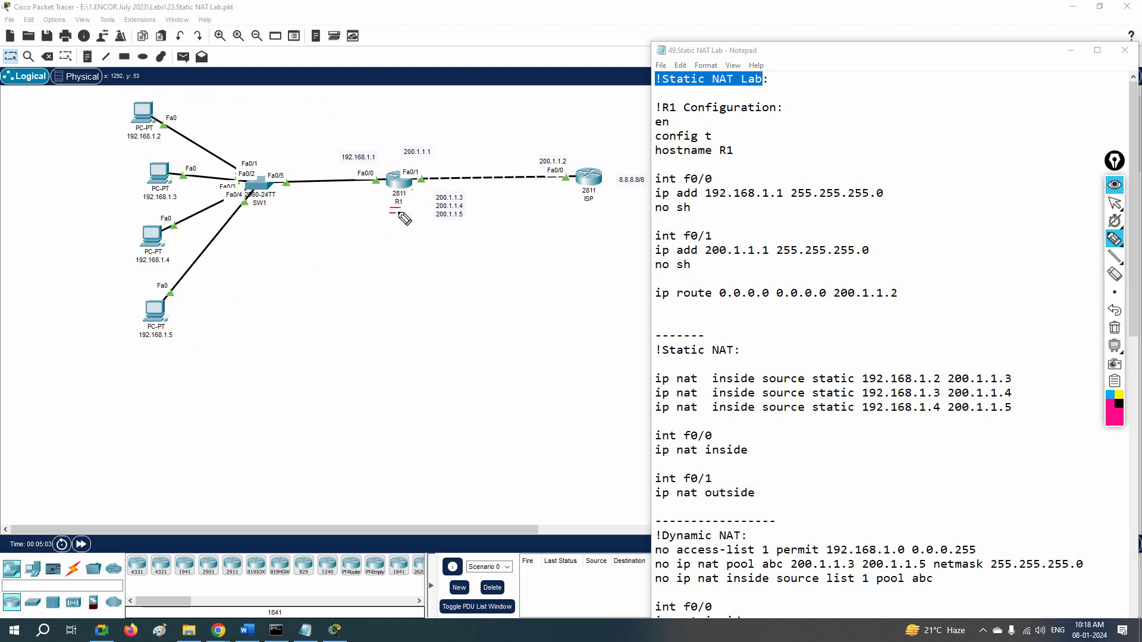
mouse_move(373, 142)
left_mouse_down()
mouse_move(342, 149)
mouse_move(369, 176)
mouse_move(164, 132)
left_mouse_up()
mouse_move(279, 145)
left_mouse_down()
mouse_move(166, 192)
mouse_move(241, 186)
mouse_move(162, 239)
left_mouse_up()
left_click_drag(355, 162, 204, 277)
Step: On cleared diagrams, annotate the 200.1.1.1 to 200.1.1.2 link with the 8.8.8.8/8 network, then circle router R1
left_click(1114, 328)
mouse_move(402, 158)
left_mouse_down()
mouse_move(444, 158)
mouse_move(430, 172)
mouse_move(415, 177)
mouse_move(447, 118)
mouse_move(526, 122)
mouse_move(576, 156)
mouse_move(557, 150)
mouse_move(559, 173)
mouse_move(580, 160)
mouse_move(565, 168)
mouse_move(651, 198)
mouse_move(631, 156)
mouse_move(609, 169)
left_mouse_up()
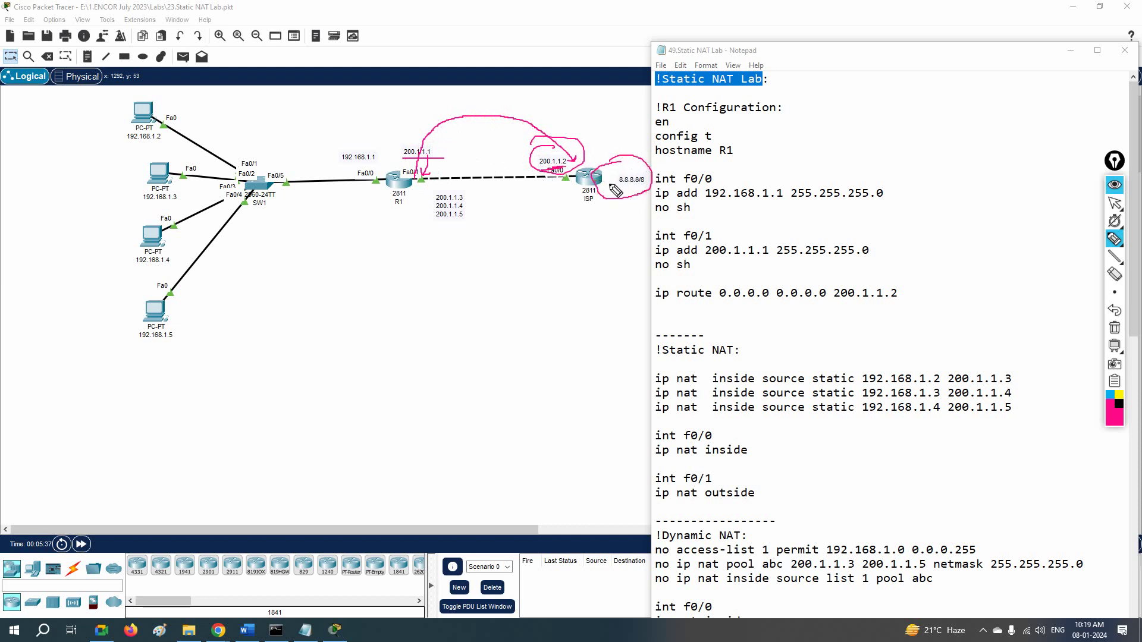
left_click(1115, 329)
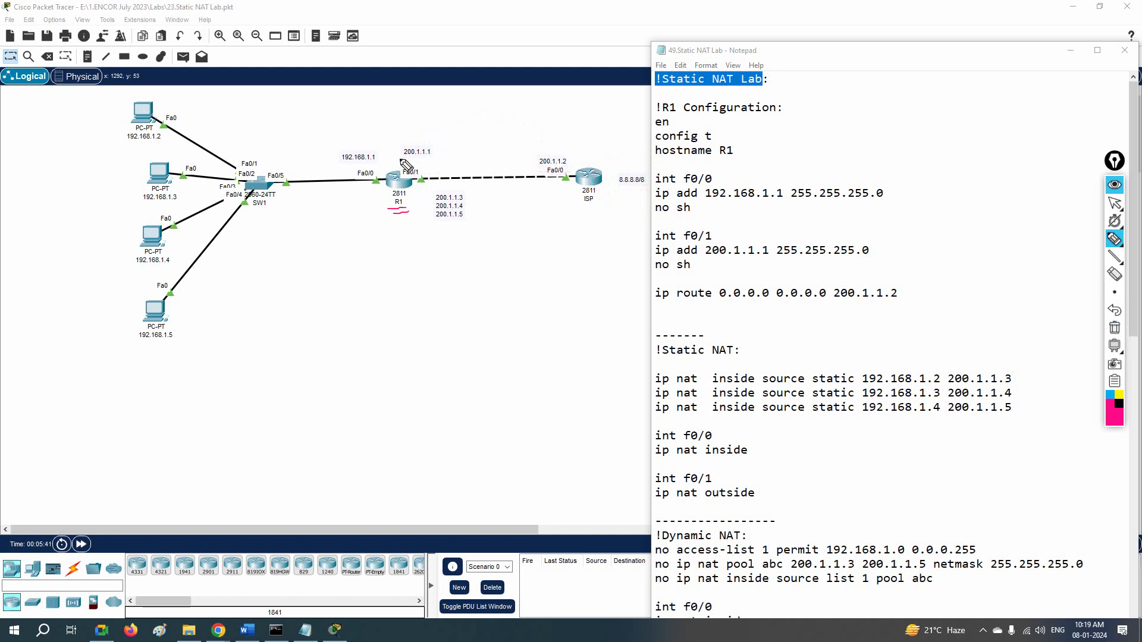
mouse_move(397, 155)
left_mouse_down()
mouse_move(380, 205)
mouse_move(397, 151)
mouse_move(387, 156)
left_mouse_up()
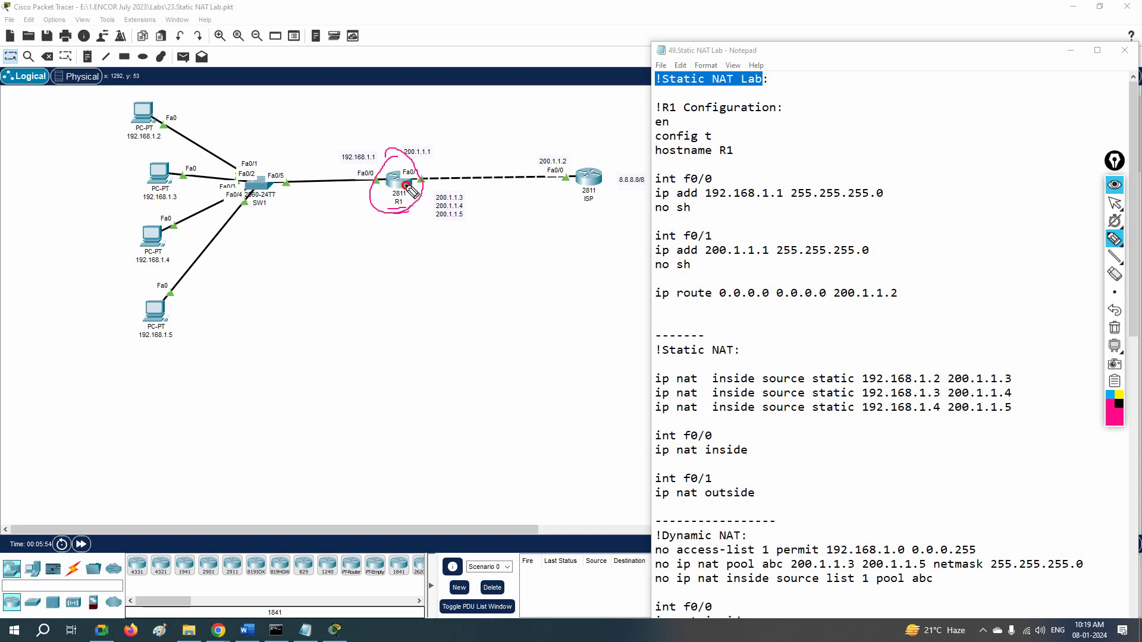
Step: Clear the annotations and circle R1's addresses 192.168.1.1 and 200.1.1.1, linking them to Fa0/0 and Fa0/1
left_click(1115, 327)
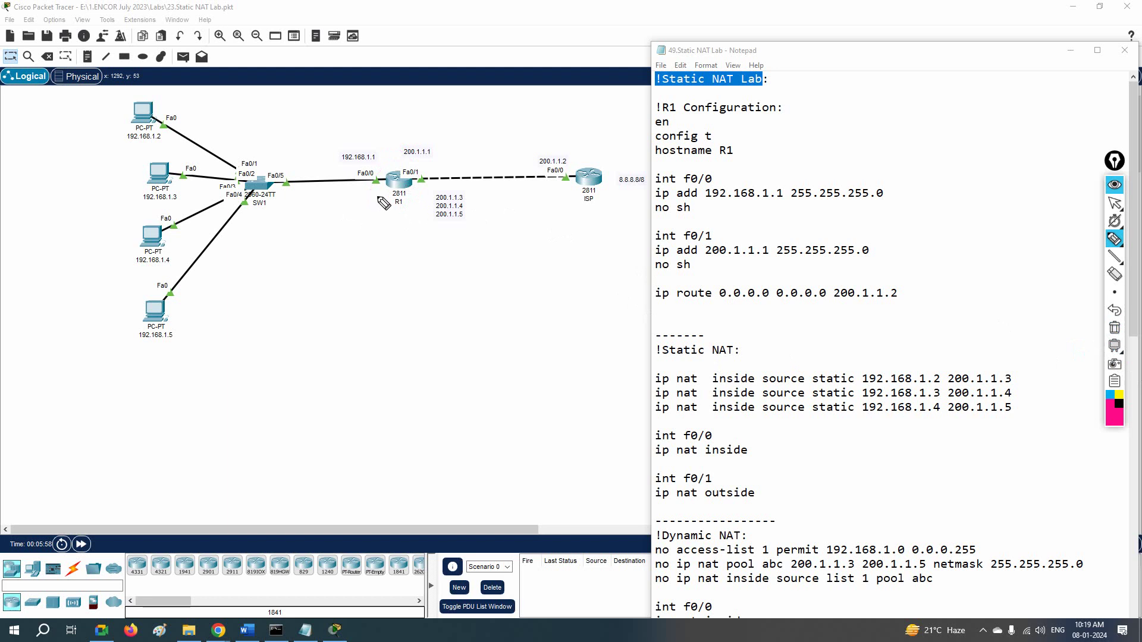
left_click_drag(369, 145, 370, 173)
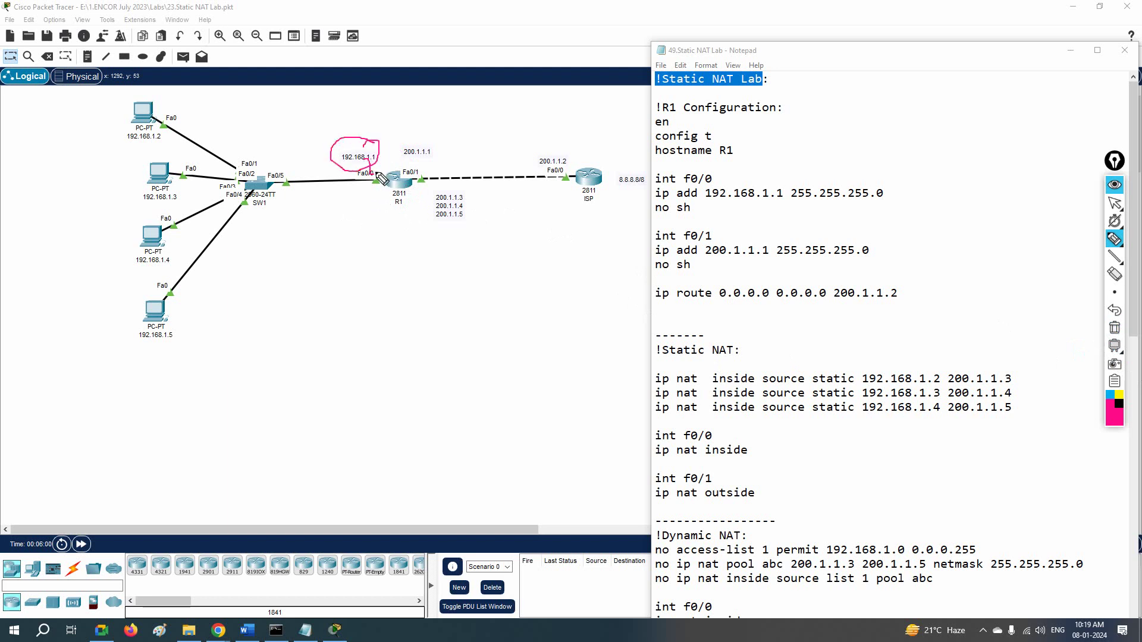
mouse_move(406, 134)
left_mouse_down()
mouse_move(438, 147)
mouse_move(420, 177)
left_mouse_up()
Step: Tick the R1 Configuration heading and its en, config t and hostname lines, and bracket the first int f0/0 and f0/1 address blocks
left_click_drag(673, 122, 691, 118)
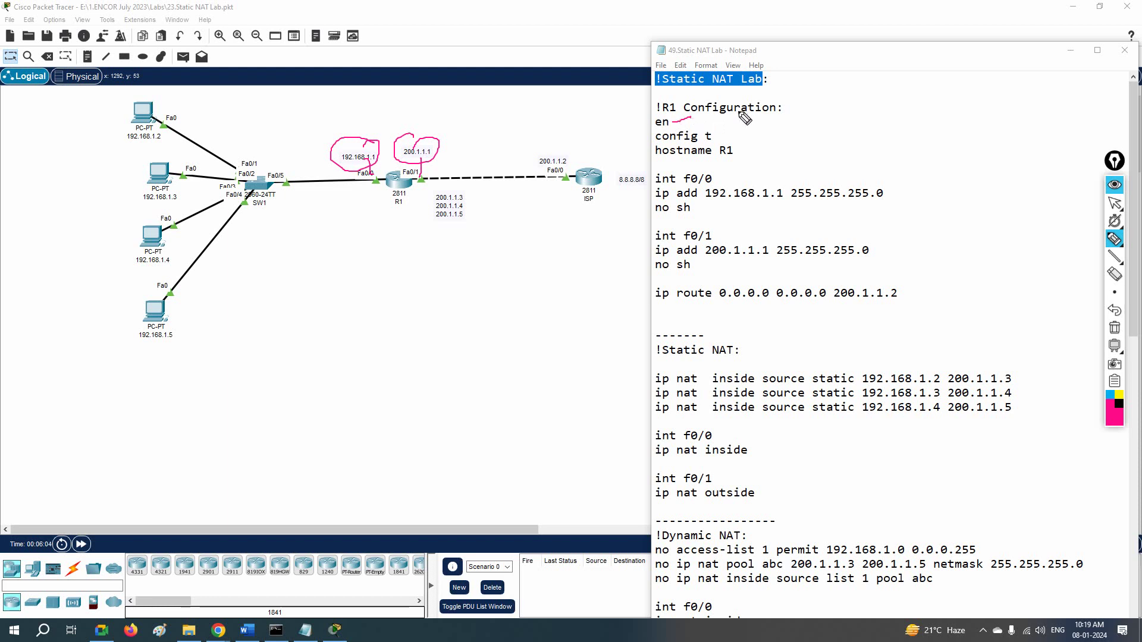
left_click_drag(786, 108, 817, 102)
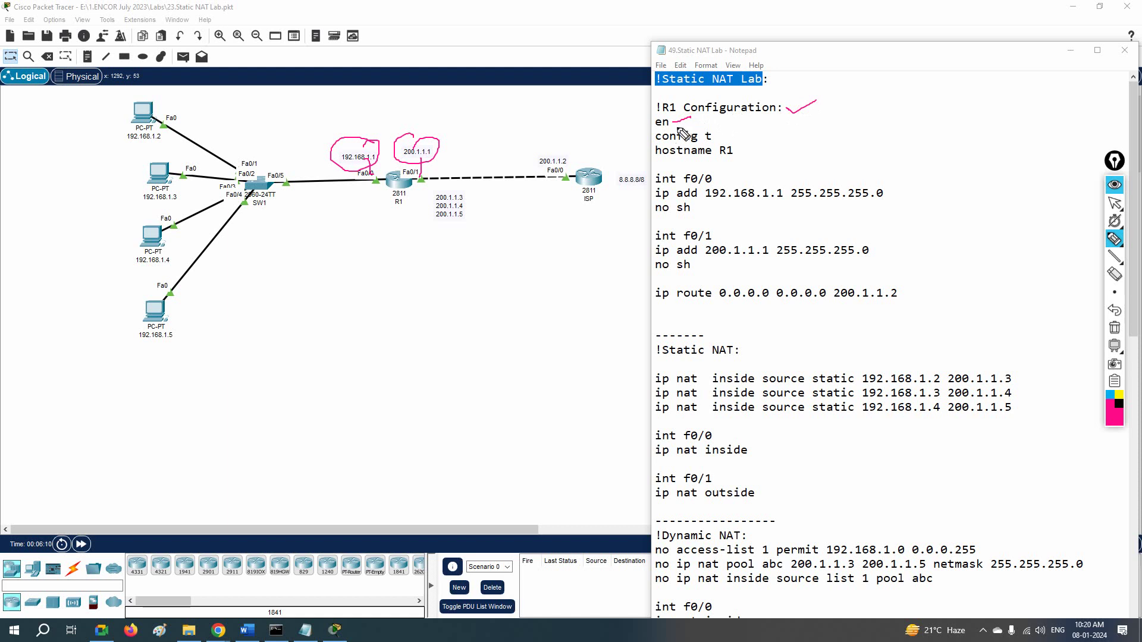
mouse_move(671, 121)
left_mouse_down()
mouse_move(691, 116)
mouse_move(760, 145)
left_mouse_up()
mouse_move(673, 163)
left_mouse_down()
mouse_move(648, 190)
mouse_move(690, 212)
mouse_move(717, 196)
mouse_move(705, 225)
mouse_move(649, 269)
mouse_move(706, 266)
left_mouse_up()
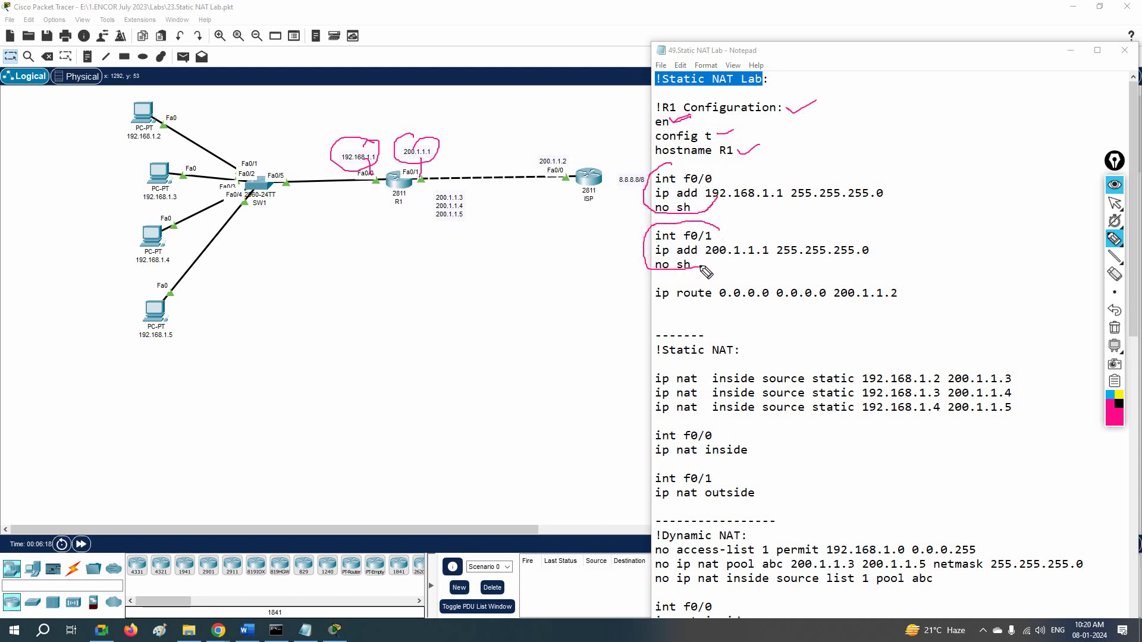
Step: Clear the annotations, draw an arrow from R1 to ISP, underline the ip route 0.0.0.0 0.0.0.0 command and circle its next hop 200.1.1.2
left_click(1118, 331)
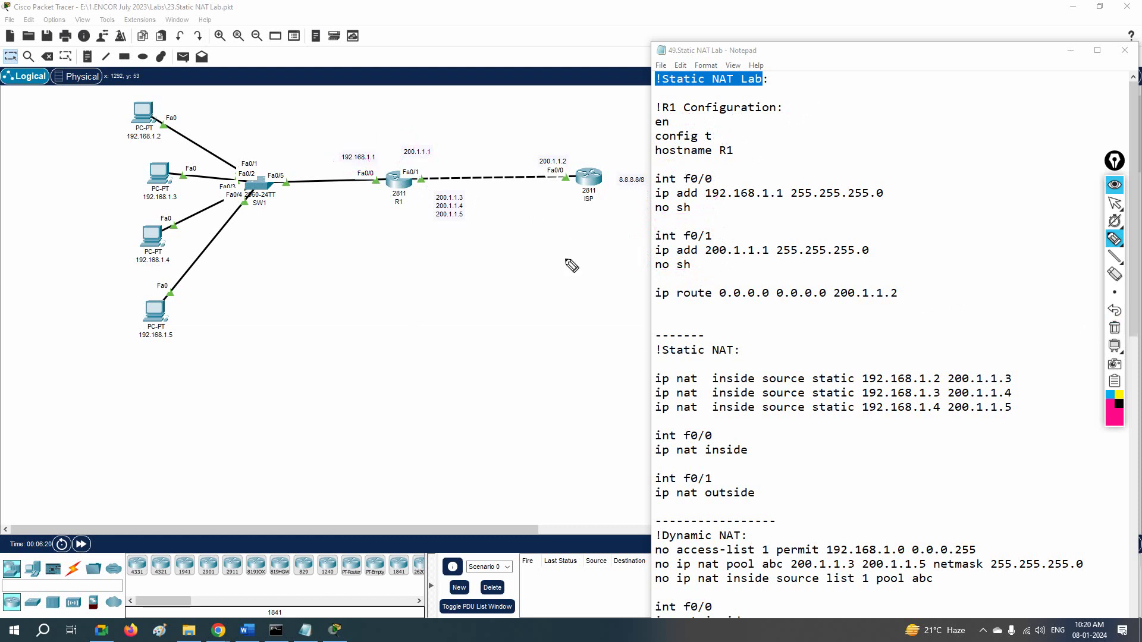
mouse_move(417, 177)
left_mouse_down()
mouse_move(462, 129)
mouse_move(538, 141)
mouse_move(560, 163)
left_mouse_up()
left_click_drag(653, 302, 826, 303)
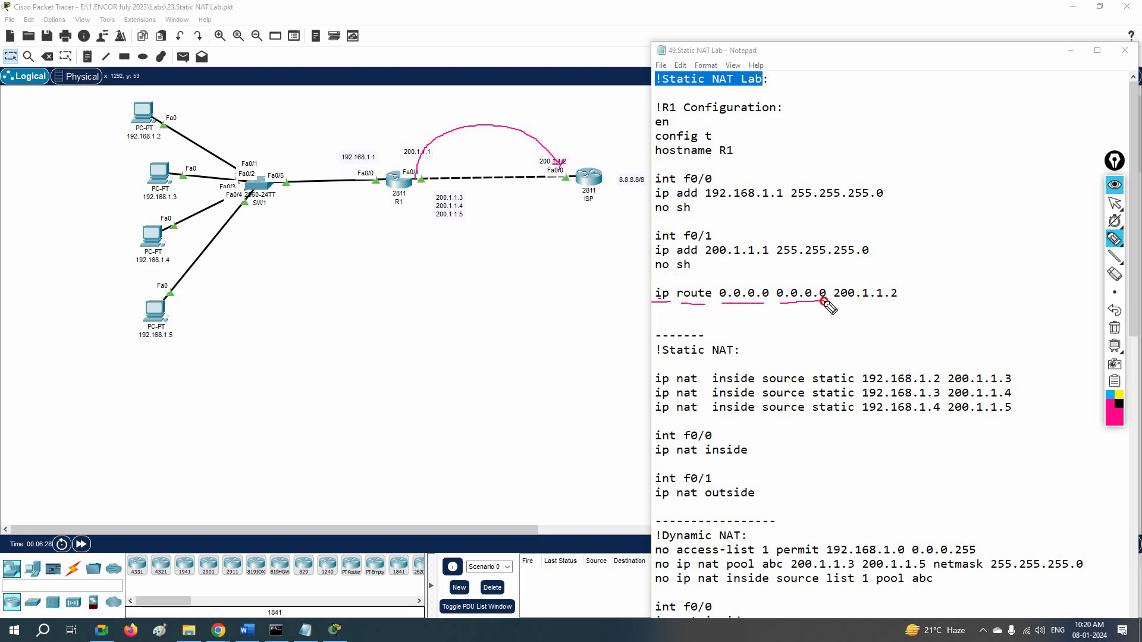
mouse_move(563, 159)
left_mouse_down()
mouse_move(553, 143)
mouse_move(561, 166)
left_mouse_up()
mouse_move(853, 289)
left_mouse_down()
mouse_move(845, 307)
mouse_move(910, 296)
mouse_move(843, 284)
mouse_move(835, 296)
left_mouse_up()
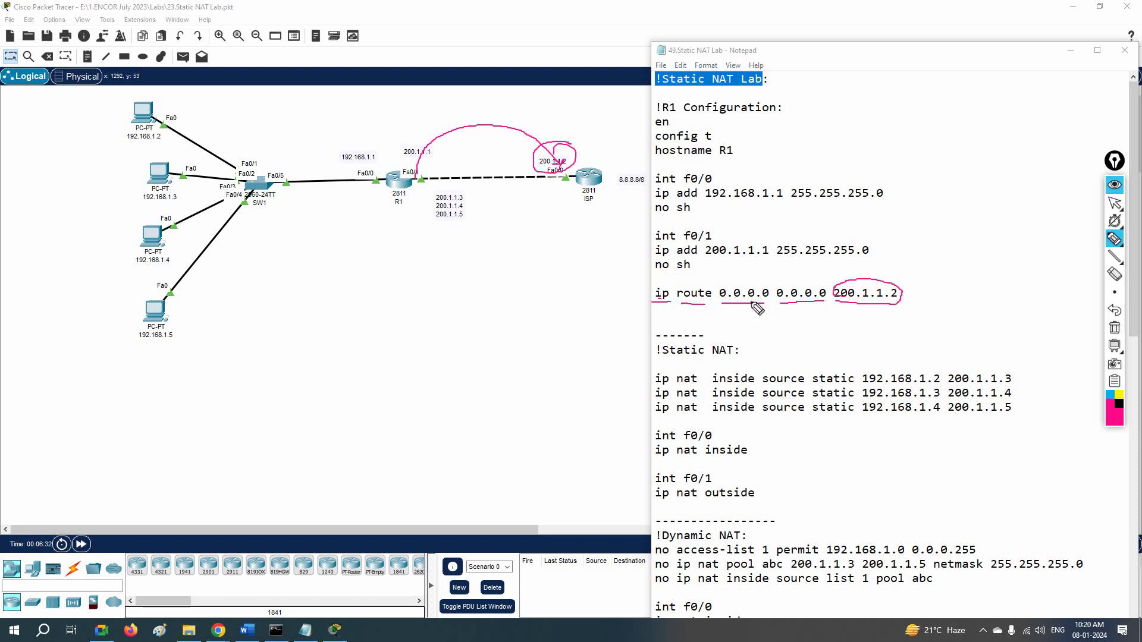
left_click_drag(721, 304, 812, 302)
left_click_drag(646, 95, 836, 113)
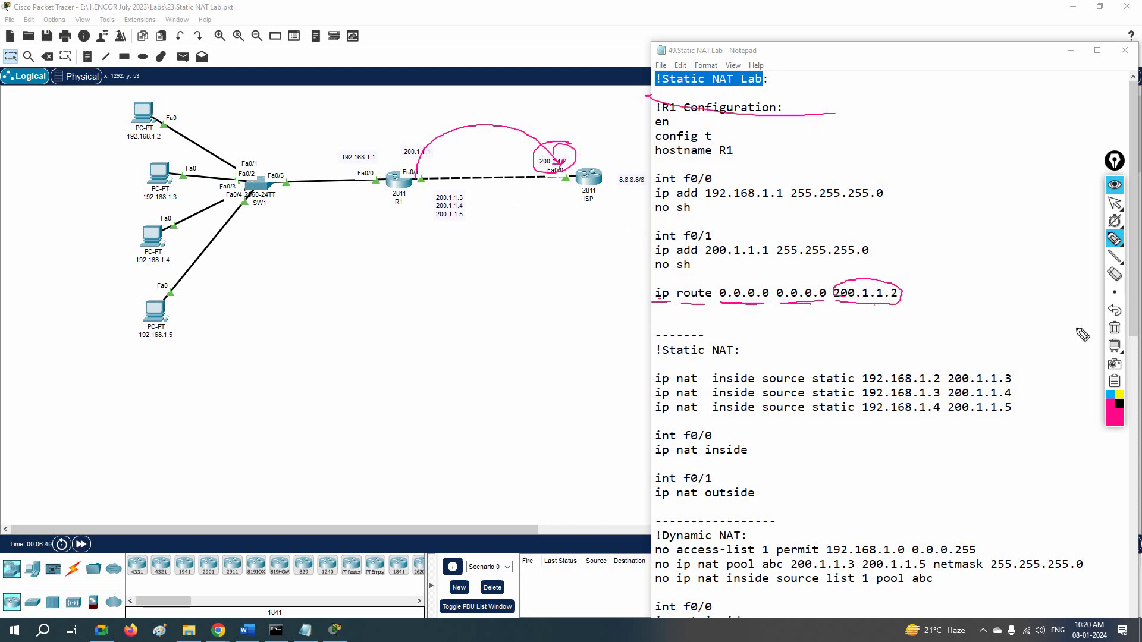
Step: Clear the annotations and underline the words ip nat inside source static in the first Static NAT command
left_click(1115, 331)
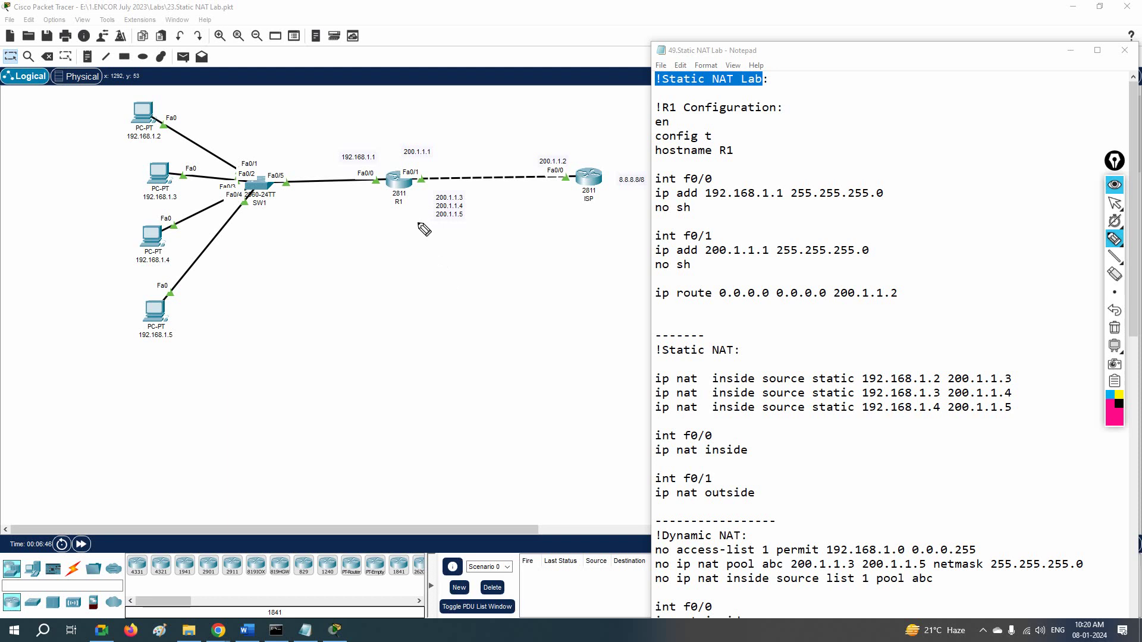
left_click_drag(657, 390, 757, 387)
left_click_drag(763, 387, 854, 387)
Step: Draw arrows mapping PCs 192.168.1.2, .3 and .4 to 200.1.1.3, .4 and .5, and mark those addresses in the commands
left_click(135, 144)
mouse_move(135, 143)
left_mouse_down()
mouse_move(280, 123)
mouse_move(385, 143)
mouse_move(425, 200)
mouse_move(476, 192)
mouse_move(474, 211)
mouse_move(432, 196)
left_mouse_up()
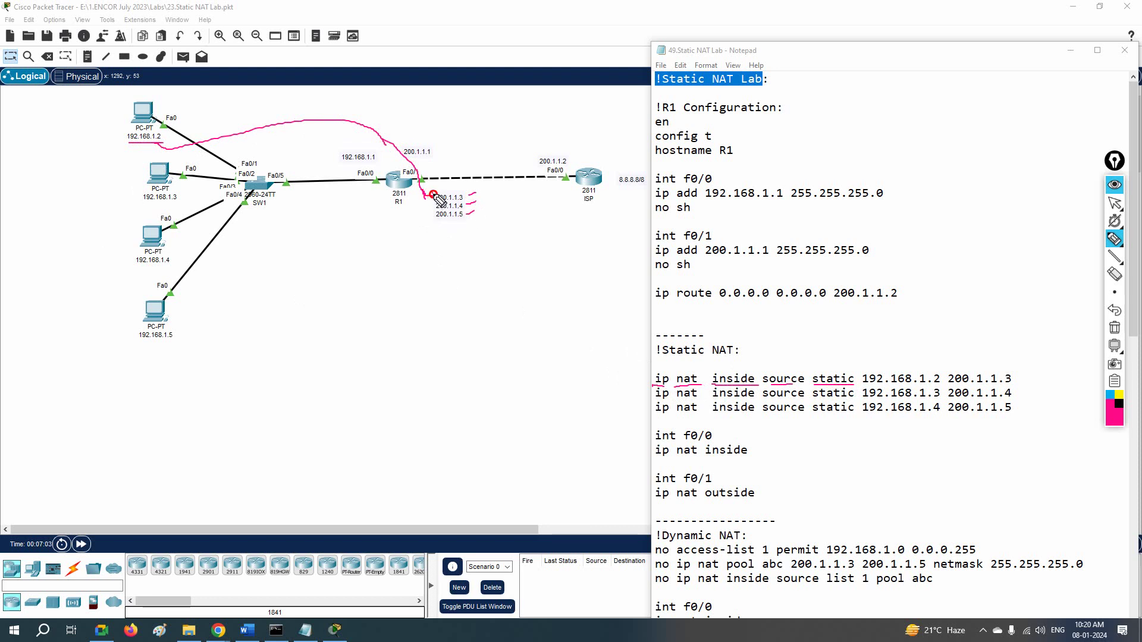
mouse_move(145, 201)
left_mouse_down()
mouse_move(294, 215)
mouse_move(429, 206)
left_mouse_up()
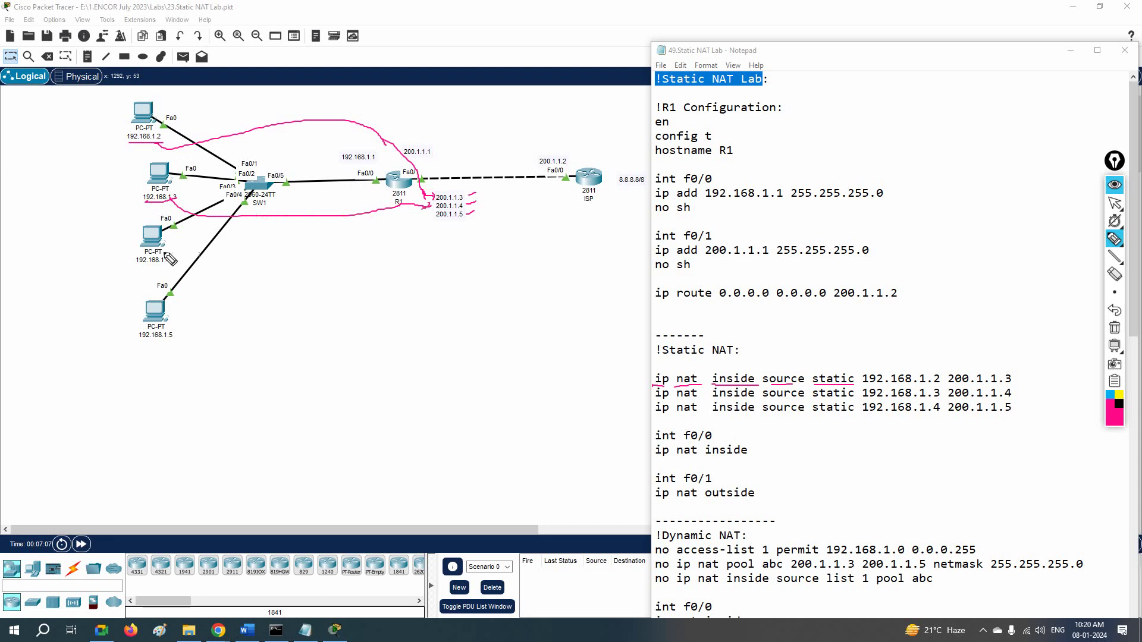
left_click_drag(134, 267, 433, 215)
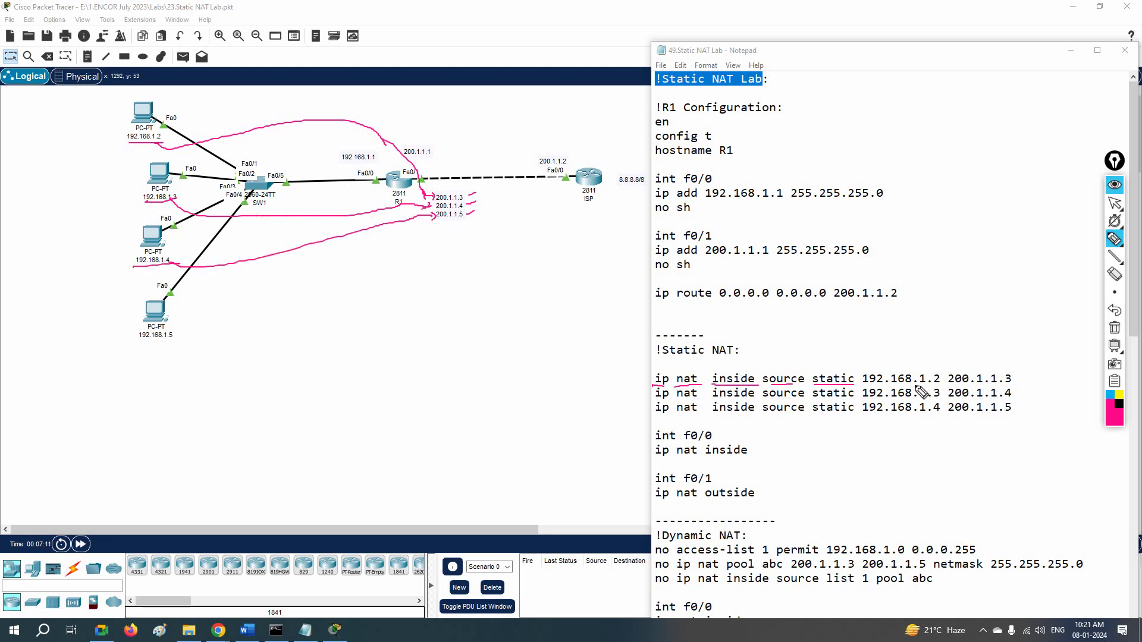
mouse_move(865, 385)
left_mouse_down()
mouse_move(1011, 387)
mouse_move(1025, 395)
mouse_move(1021, 414)
left_mouse_up()
Step: Clear the annotations and tick the private and public addresses of the three static NAT commands and the public addresses beside R1
left_click(1115, 328)
mouse_move(942, 379)
left_mouse_down()
mouse_move(950, 374)
mouse_move(946, 403)
left_mouse_up()
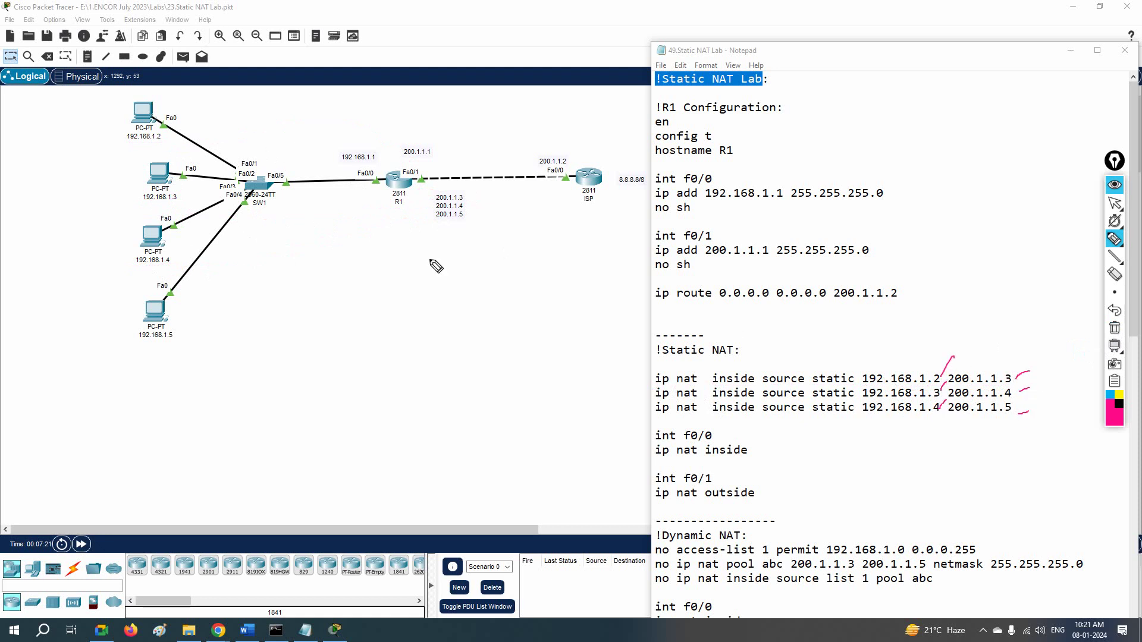
left_click_drag(467, 198, 480, 194)
left_click_drag(470, 205, 486, 211)
Step: Clear the annotations and underline ip nat, 192.168.1.2 and 200.1.1.3 in the first mapping, plus the matching PC's address
left_click(1114, 329)
left_click_drag(654, 386, 693, 387)
left_click_drag(861, 386, 941, 387)
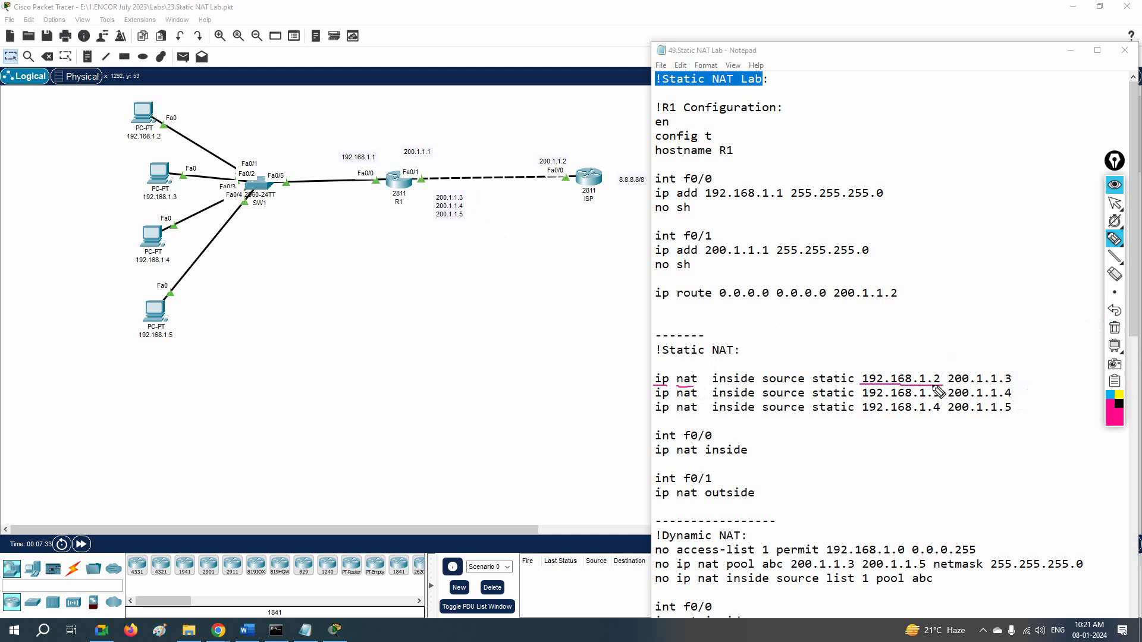
left_click_drag(128, 144, 162, 143)
left_click_drag(948, 385, 1010, 387)
Step: Tick the three public addresses, encircle the first three PCs, and draw a curve from PC 192.168.1.5 to a line below the addresses
left_click_drag(473, 197, 486, 193)
left_click_drag(472, 206, 483, 203)
left_click_drag(469, 216, 481, 214)
mouse_move(132, 258)
left_mouse_down()
mouse_move(246, 227)
mouse_move(197, 94)
mouse_move(86, 164)
mouse_move(172, 257)
left_mouse_up()
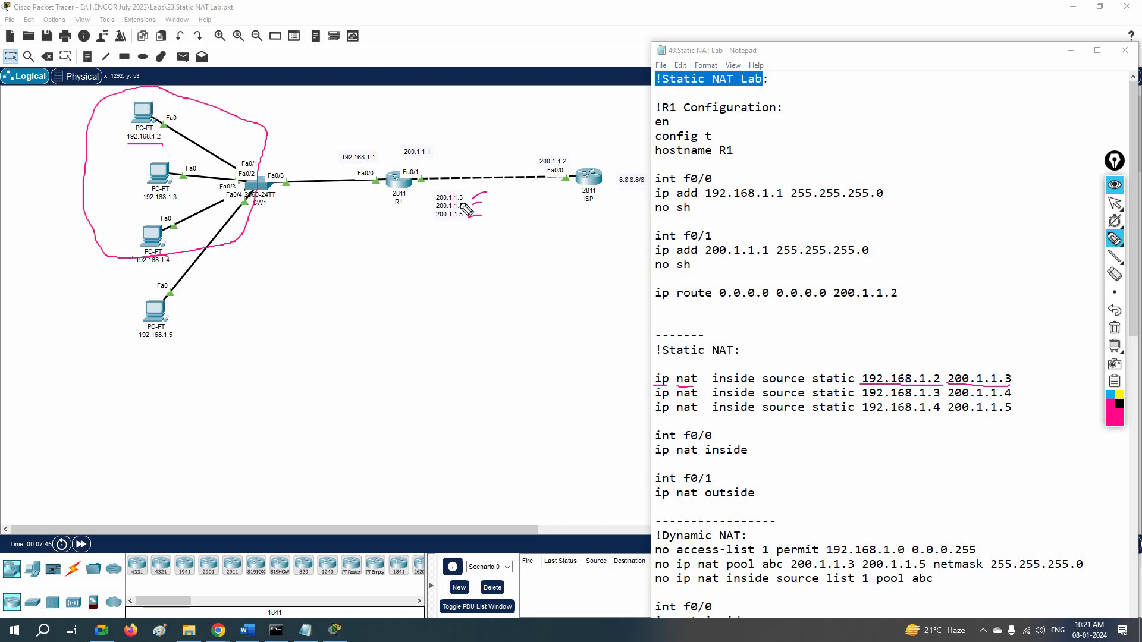
left_click_drag(438, 226, 477, 225)
mouse_move(143, 344)
left_mouse_down()
mouse_move(181, 343)
mouse_move(439, 252)
mouse_move(461, 229)
left_mouse_up()
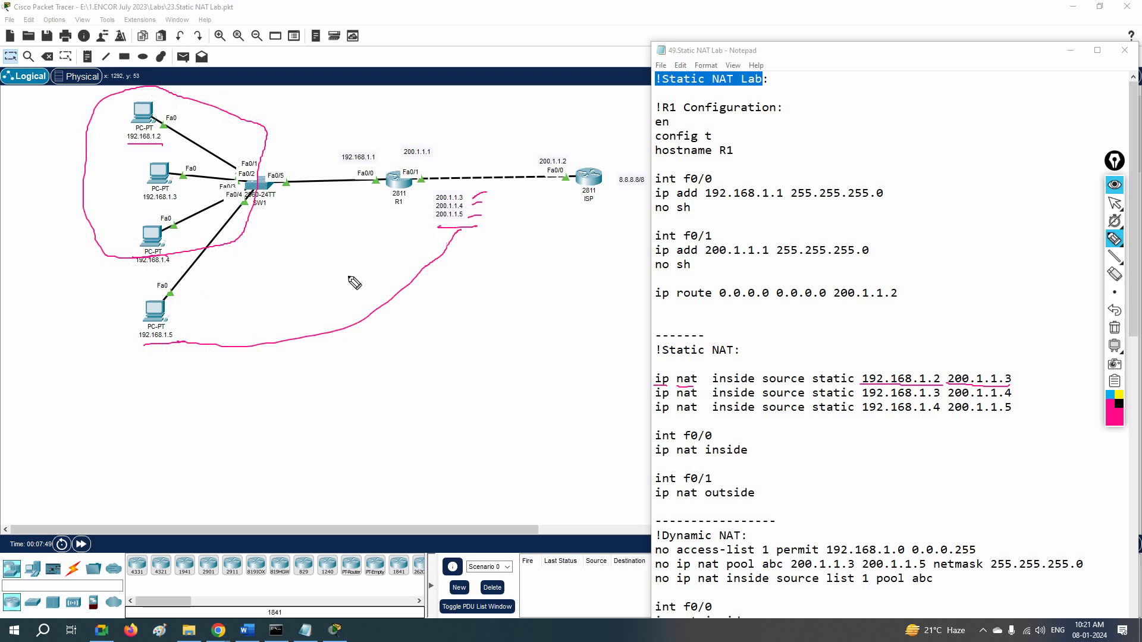
Step: Clear the annotations and place tick marks beside the ip nat inside source static commands
left_click(1116, 329)
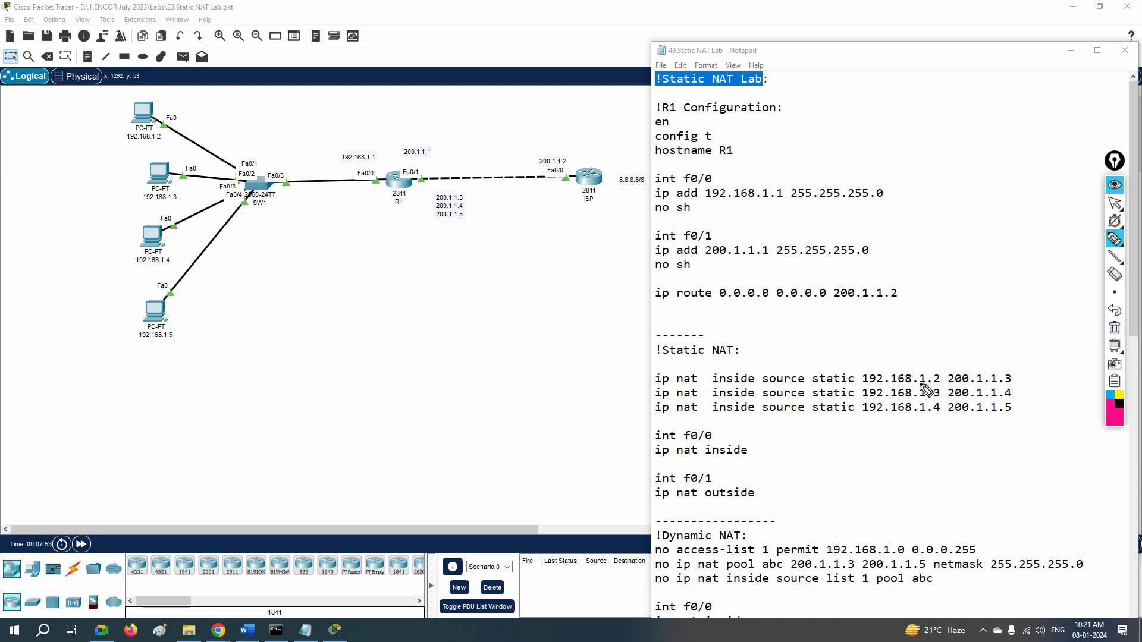
left_click_drag(1018, 376, 1034, 368)
mouse_move(1017, 391)
left_mouse_down()
mouse_move(1033, 387)
mouse_move(1037, 400)
left_mouse_up()
Step: Circle R1's Fa0/0 and Fa0/1 interfaces in the topology and mark the int f0/0 and ip nat inside lines
mouse_move(372, 164)
left_mouse_down()
mouse_move(350, 167)
mouse_move(427, 179)
left_mouse_up()
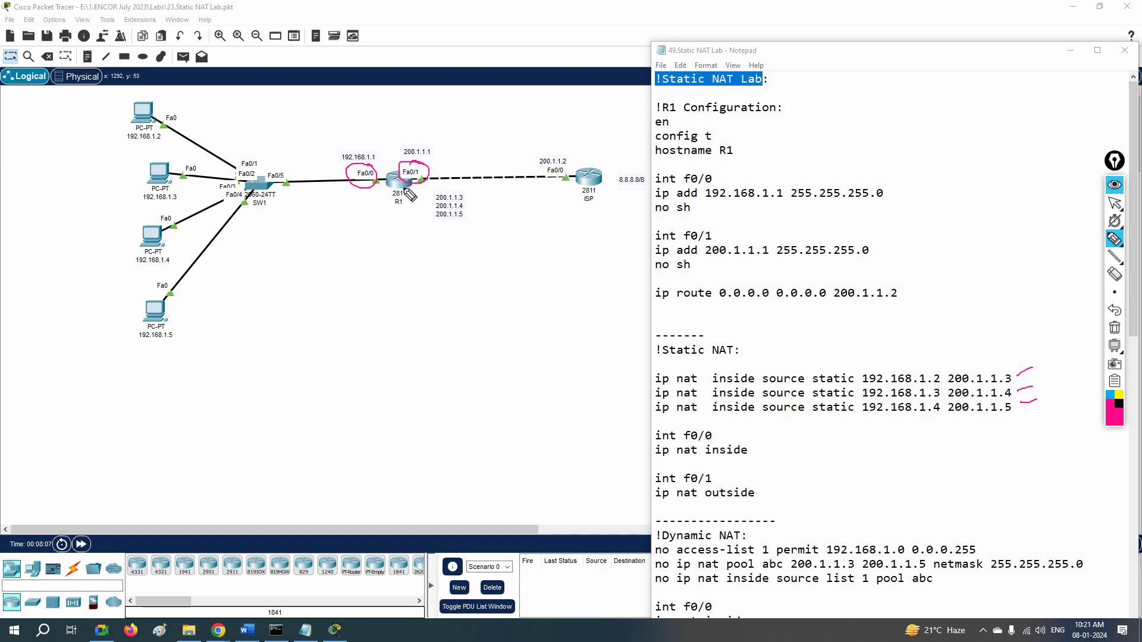
mouse_move(720, 435)
left_mouse_down()
mouse_move(755, 429)
mouse_move(714, 437)
mouse_move(723, 441)
left_mouse_up()
left_click_drag(655, 459, 697, 459)
Step: Clear the annotations, trace the traffic path from PC 192.168.1.2 through R1 to ISP, and underline inside in ip nat inside
left_click(1115, 327)
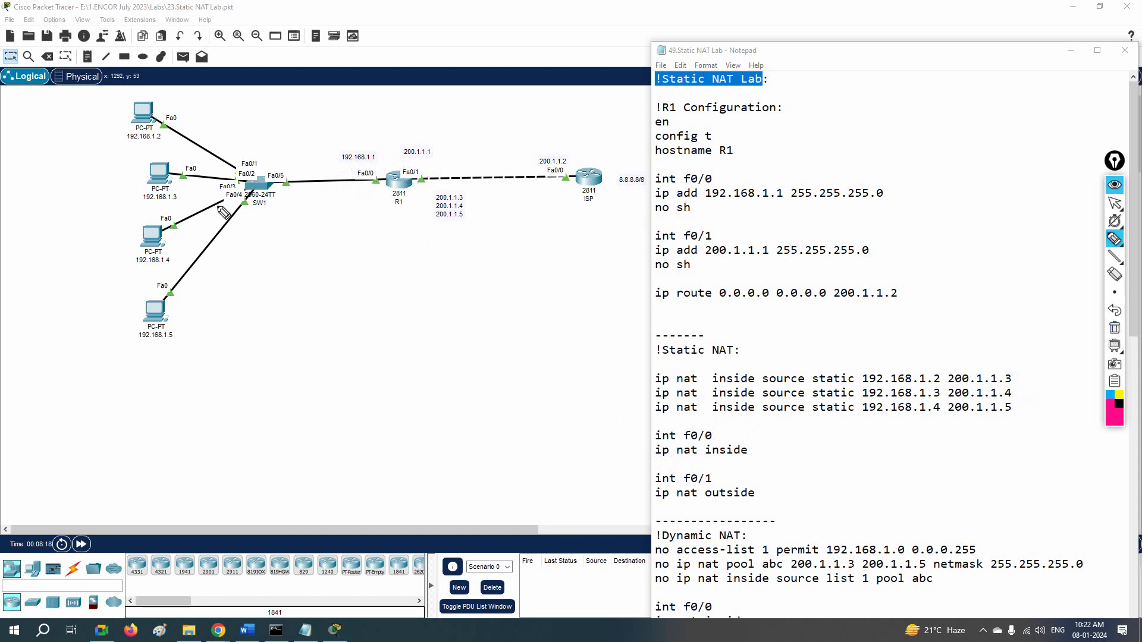
mouse_move(160, 113)
left_mouse_down()
mouse_move(229, 150)
mouse_move(390, 165)
mouse_move(563, 157)
left_mouse_up()
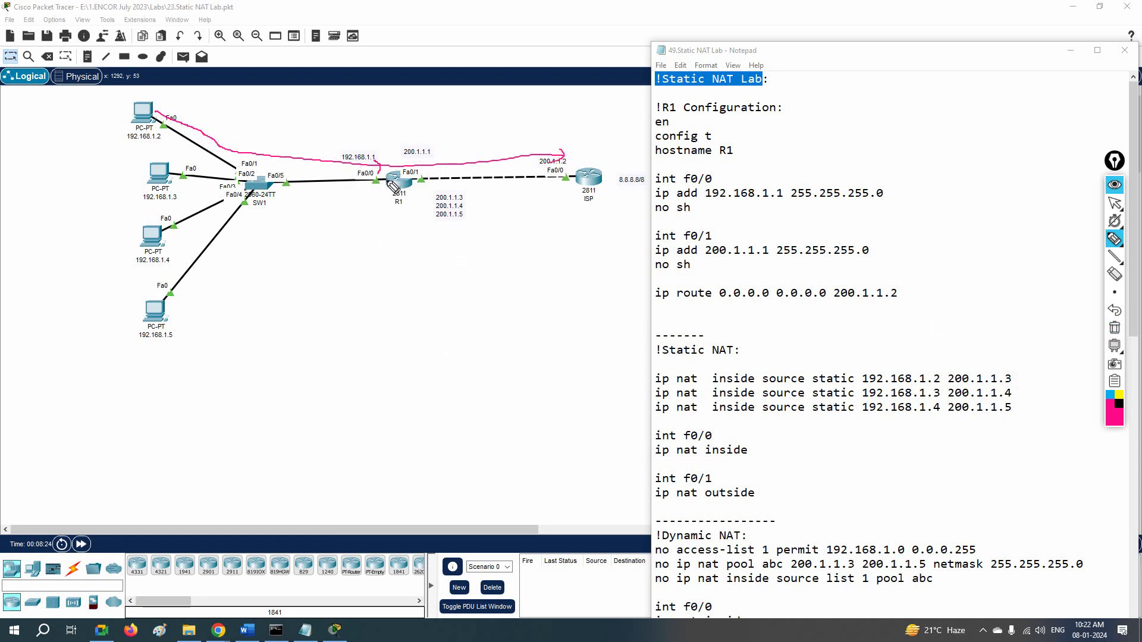
left_click_drag(383, 182, 412, 182)
left_click_drag(703, 457, 754, 456)
Step: Circle Fa0/1 on R1 and mark outgoing traffic, clearing old strokes, then tick int f0/1 and underline ip nat outside in the notes
mouse_move(710, 476)
left_mouse_down()
mouse_move(684, 485)
mouse_move(687, 472)
left_mouse_up()
mouse_move(422, 166)
left_mouse_down()
mouse_move(417, 199)
mouse_move(423, 189)
left_mouse_up()
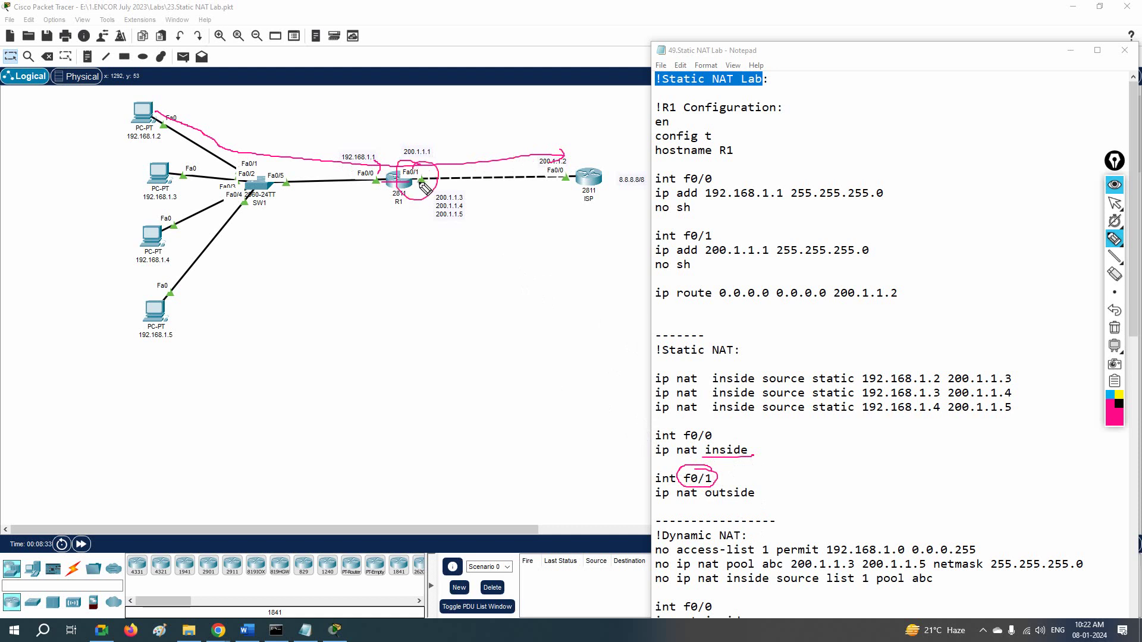
left_click(1115, 328)
mouse_move(308, 180)
left_mouse_down()
mouse_move(471, 177)
mouse_move(412, 186)
left_mouse_up()
left_click_drag(711, 500, 754, 498)
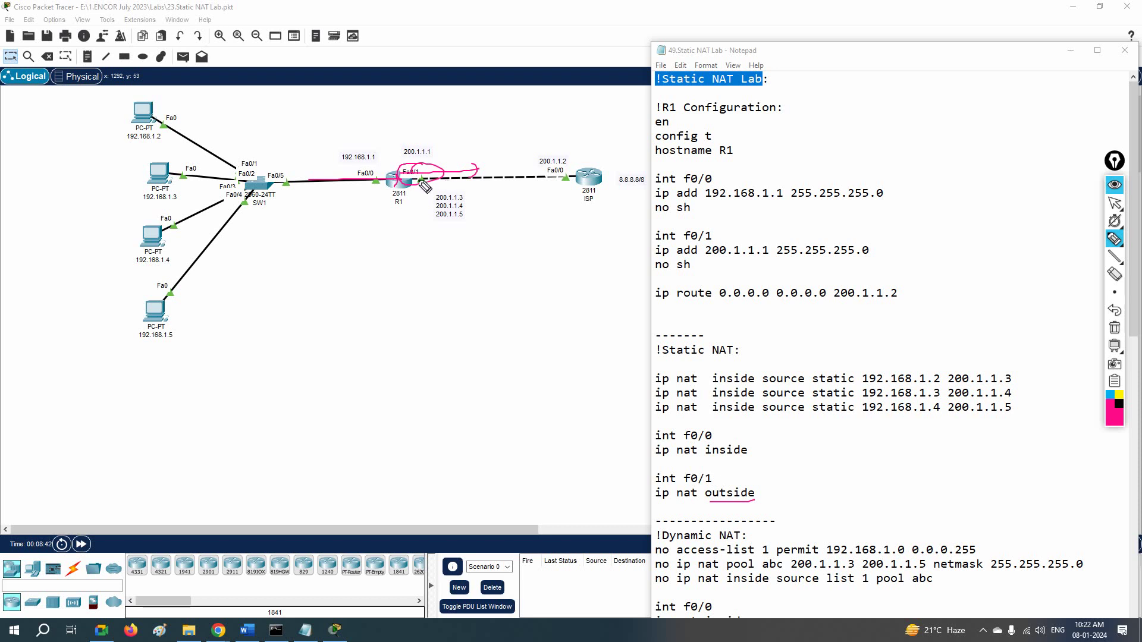
left_click_drag(717, 478, 737, 461)
left_click_drag(655, 501, 765, 502)
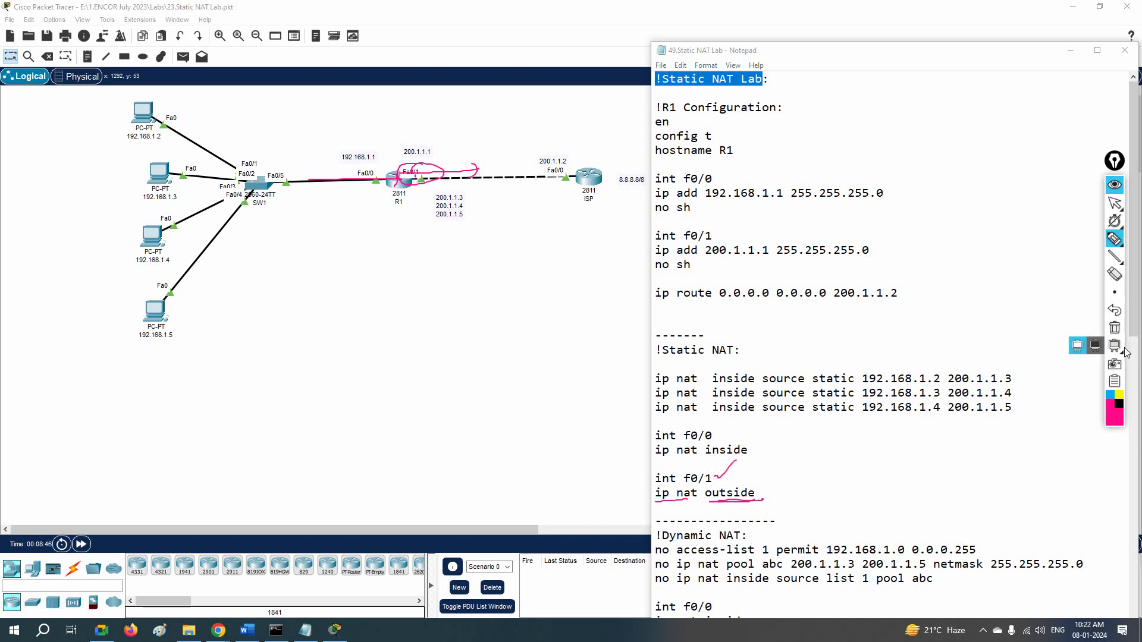
Step: Clear the annotations and tick the ip nat inside and ip nat outside commands
left_click(1115, 328)
left_click_drag(752, 450, 773, 442)
left_click_drag(759, 498, 774, 485)
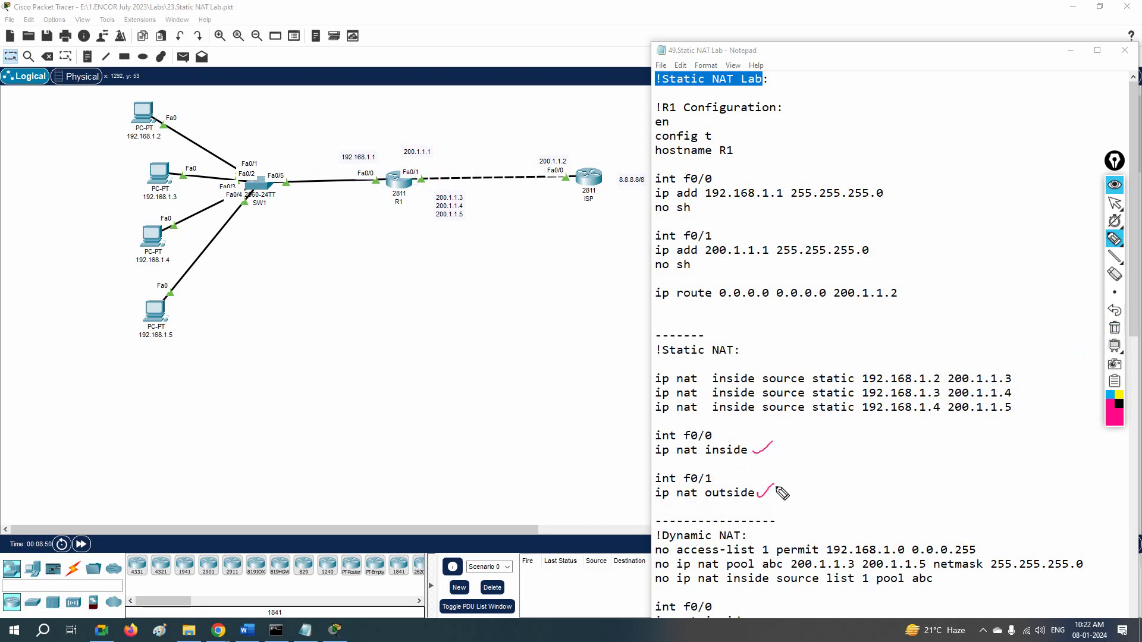
Step: Clear the annotations, bracket 192.168.1.2, tick the three static NAT mappings, and circle R1's Fa0/0 and Fa0/1 in the topology
left_click(1115, 329)
mouse_move(860, 372)
left_mouse_down()
mouse_move(887, 392)
mouse_move(954, 390)
mouse_move(1053, 362)
left_mouse_up()
left_click_drag(1019, 398, 1042, 389)
left_click_drag(1021, 410, 1046, 402)
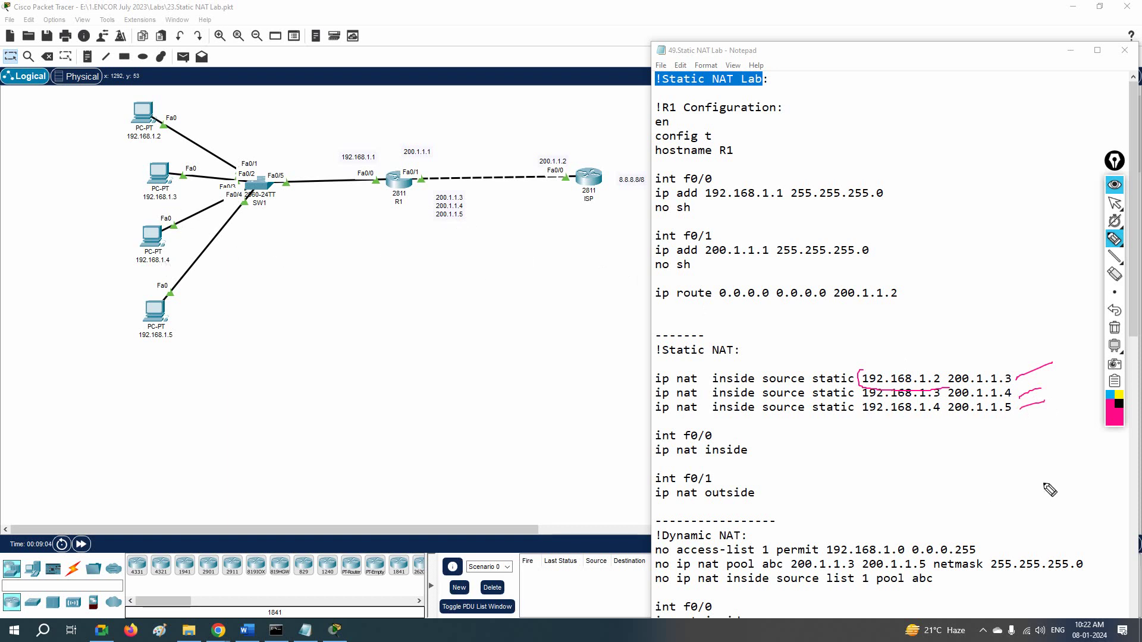
mouse_move(374, 162)
left_mouse_down()
mouse_move(389, 159)
mouse_move(404, 182)
mouse_move(438, 159)
left_mouse_up()
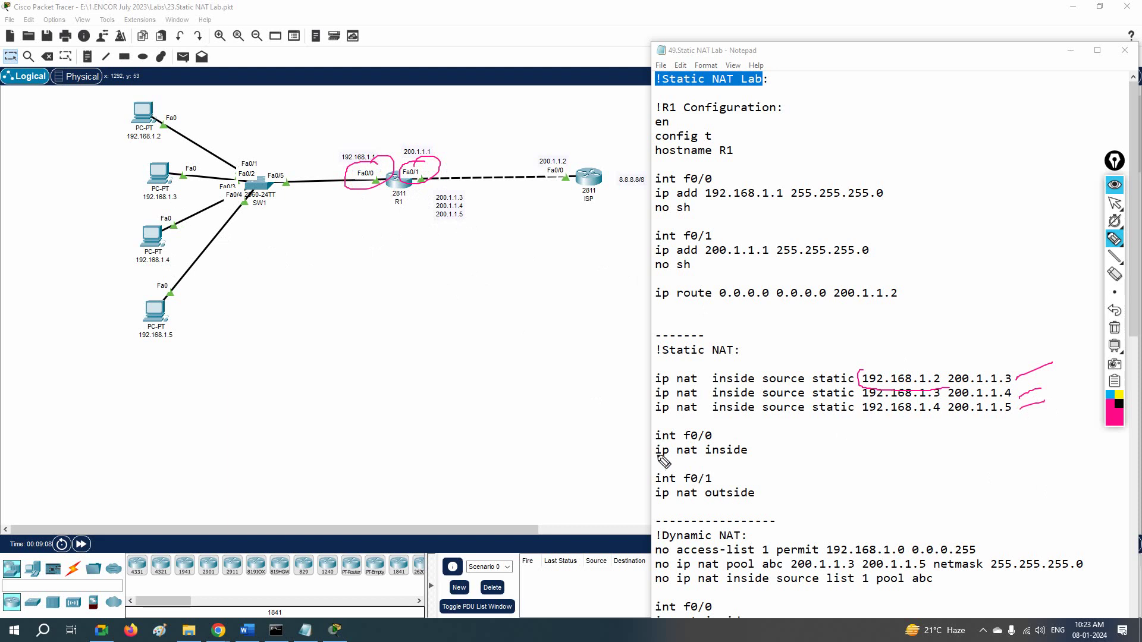
Step: Underline the ip nat inside and ip nat outside commands in the configuration notes
left_click_drag(656, 458, 699, 457)
left_click_drag(657, 505, 689, 502)
left_click_drag(708, 458, 748, 457)
left_click_drag(721, 506, 761, 501)
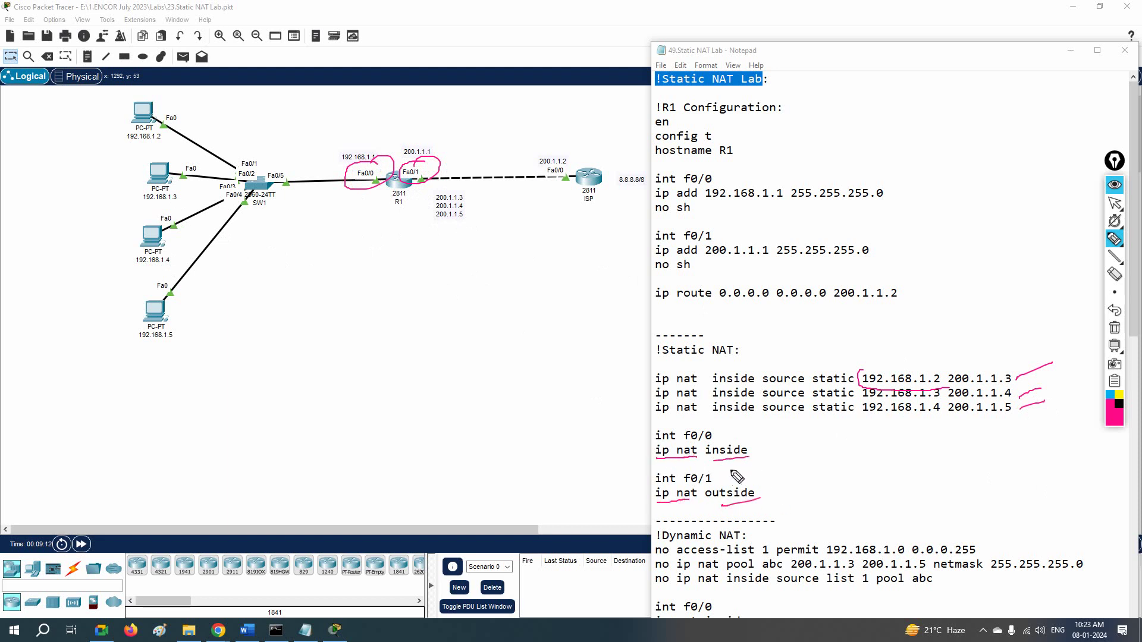
Step: Clear the annotations and open R1's command-line interface in a maximized window, ready at the user prompt
left_click(1115, 327)
left_click(1114, 203)
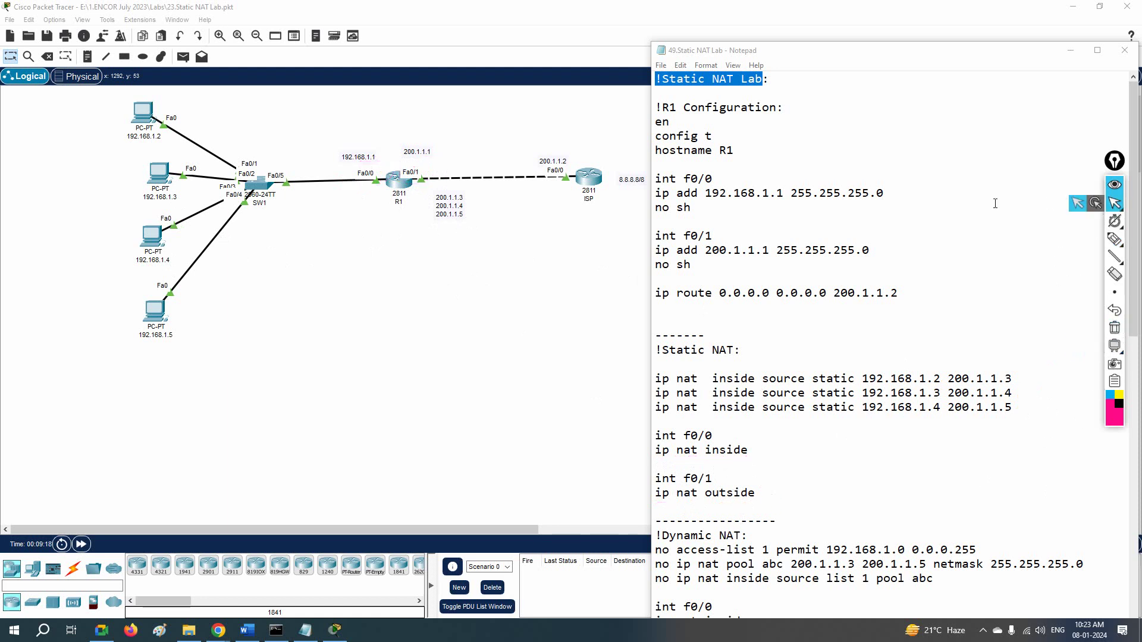
left_click(394, 185)
left_click(489, 160)
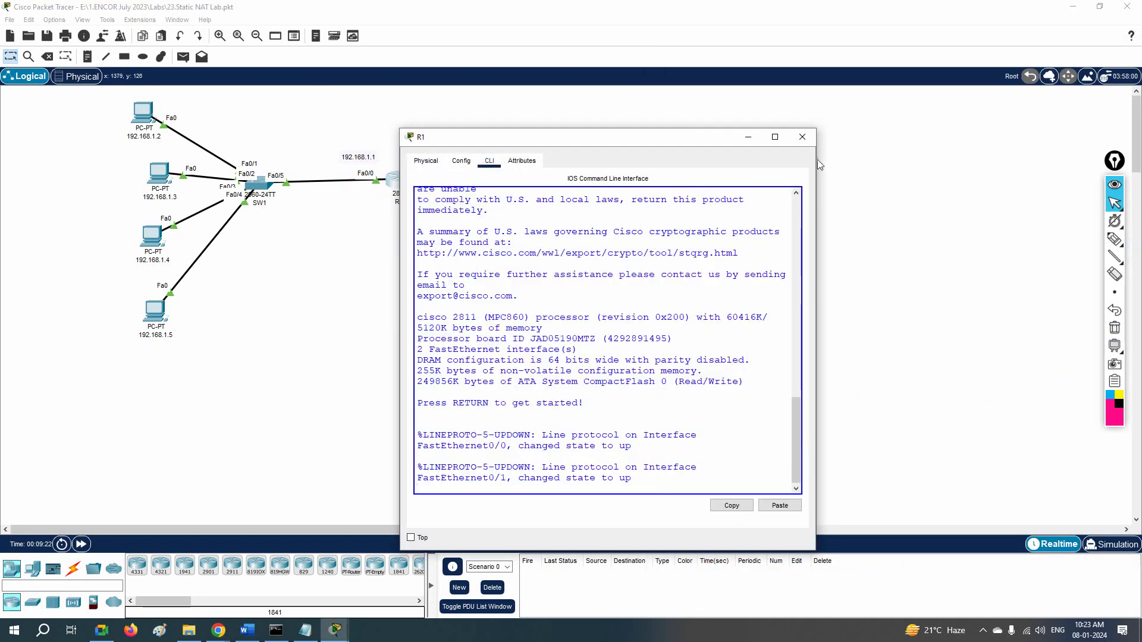
left_click(776, 137)
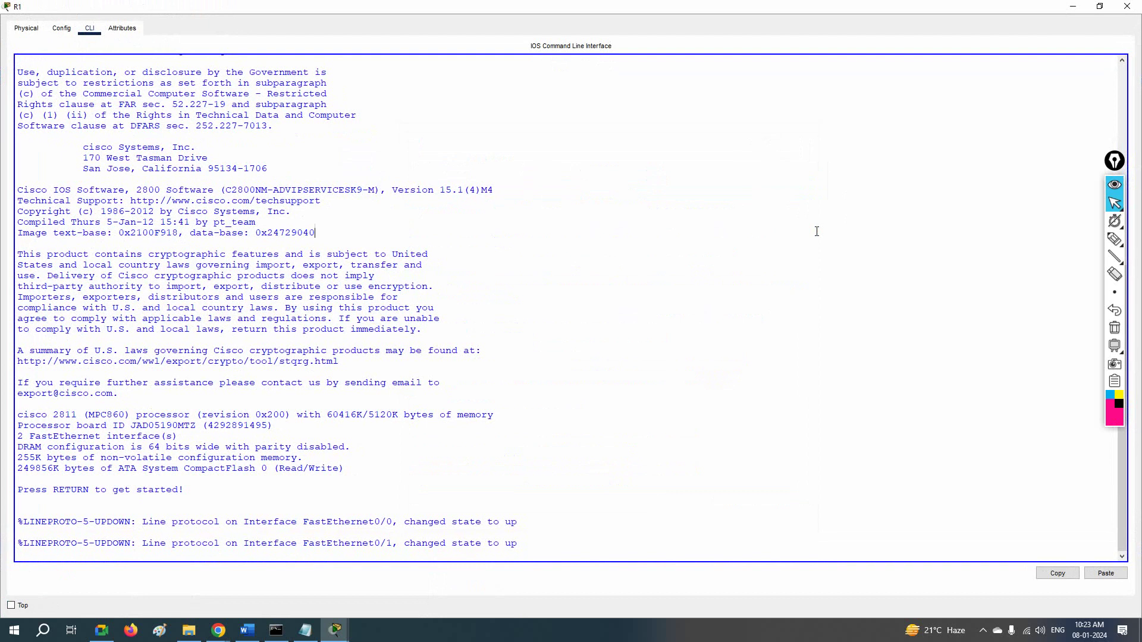
key("Return")
key("Return")
key("Return")
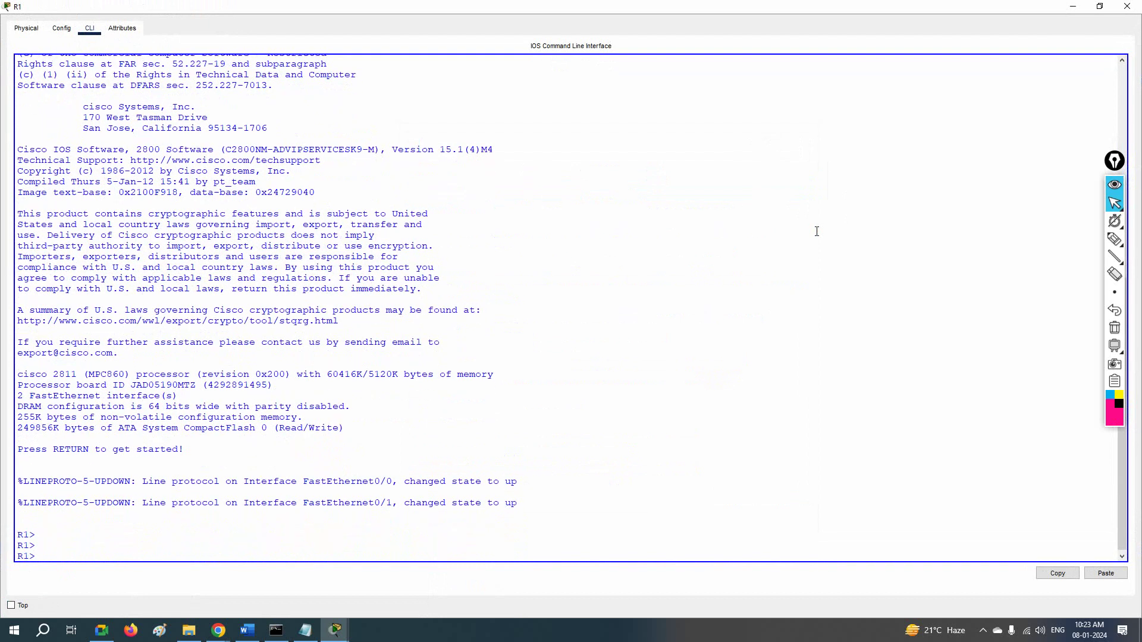
Step: Enter privileged mode on R1 and display the brief interface summary with sh ip int br
type("en")
key("Return")
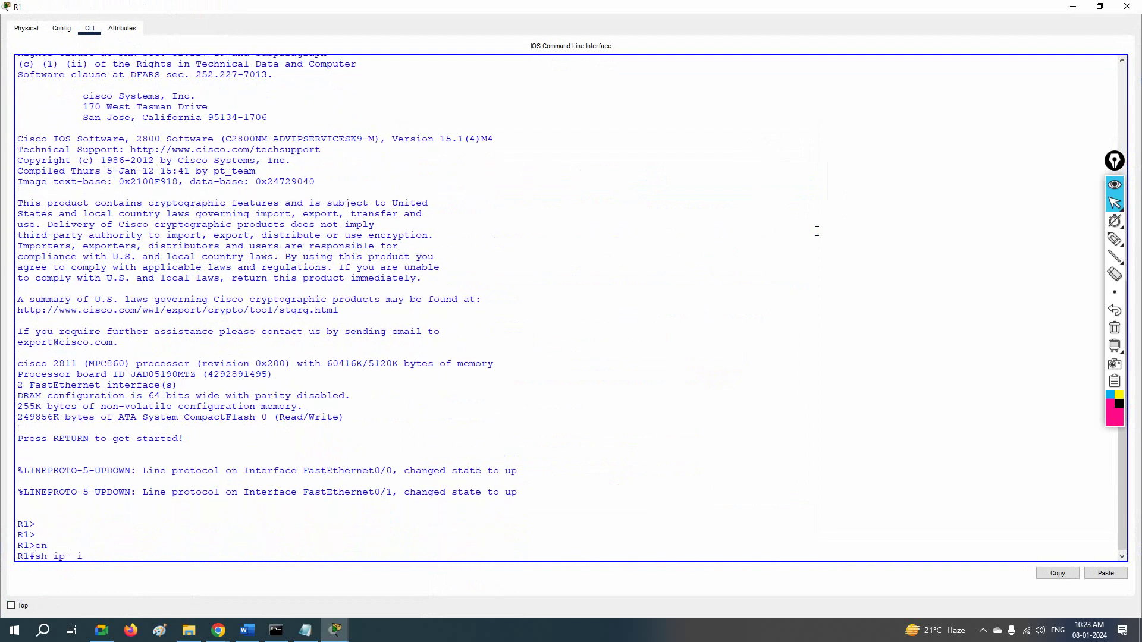
type("sh ip int bnr")
key("Return")
type("sh ip int br")
key("Return")
key("Return")
key("Return")
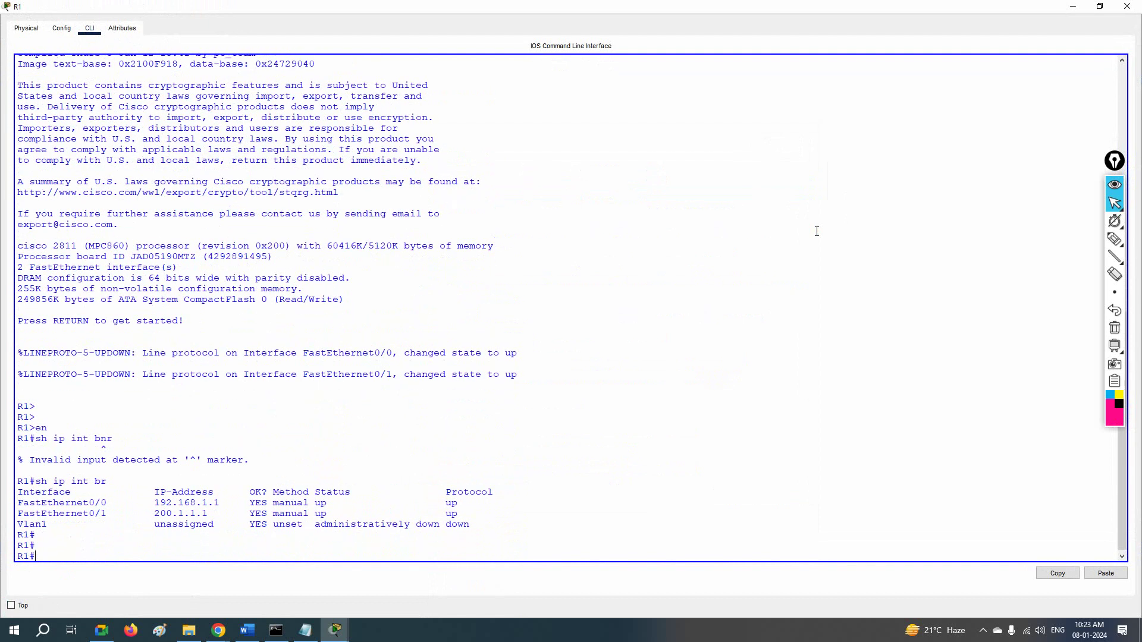
Step: Display R1's running configuration and page through to the interface, NAT, route and access-list entries
type("sh run")
key("Return")
key("Return")
key("Return")
key("Return")
key("Return")
key("Return")
key("Return")
key("Return")
key("Return")
key("Return")
key("Return")
key("Return")
key("Return")
key("Return")
key("Return")
key("Return")
key("Return")
key("Return")
key("Return")
key("Return")
key("Return")
key("Return")
key("Return")
key("Return")
key("Return")
key("Return")
key("Return")
key("Return")
key("Return")
key("Return")
key("Return")
key("Return")
key("Return")
key("Return")
key("Return")
key("Return")
key("Return")
key("Return")
key("Return")
key("Return")
key("Return")
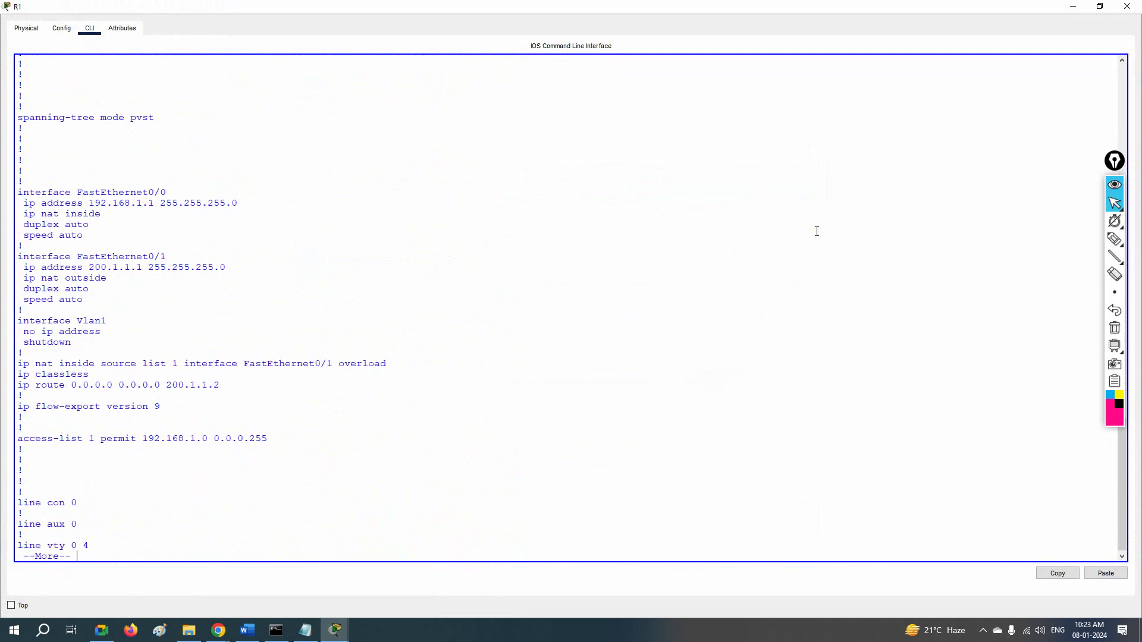
Step: Highlight the default route, page to the end of the configuration, and highlight the access-list 1 entry
left_click_drag(235, 387, 8, 383)
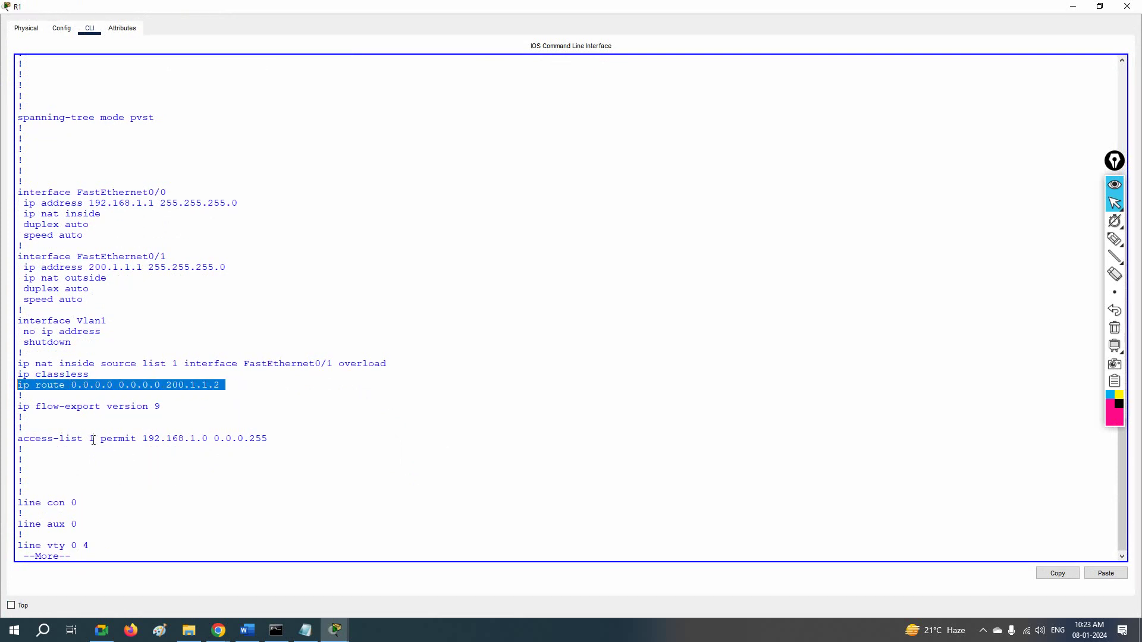
key("Return")
key("Return")
key("Return")
key("Return")
key("Return")
key("Return")
key("Return")
key("Return")
key("Return")
key("Return")
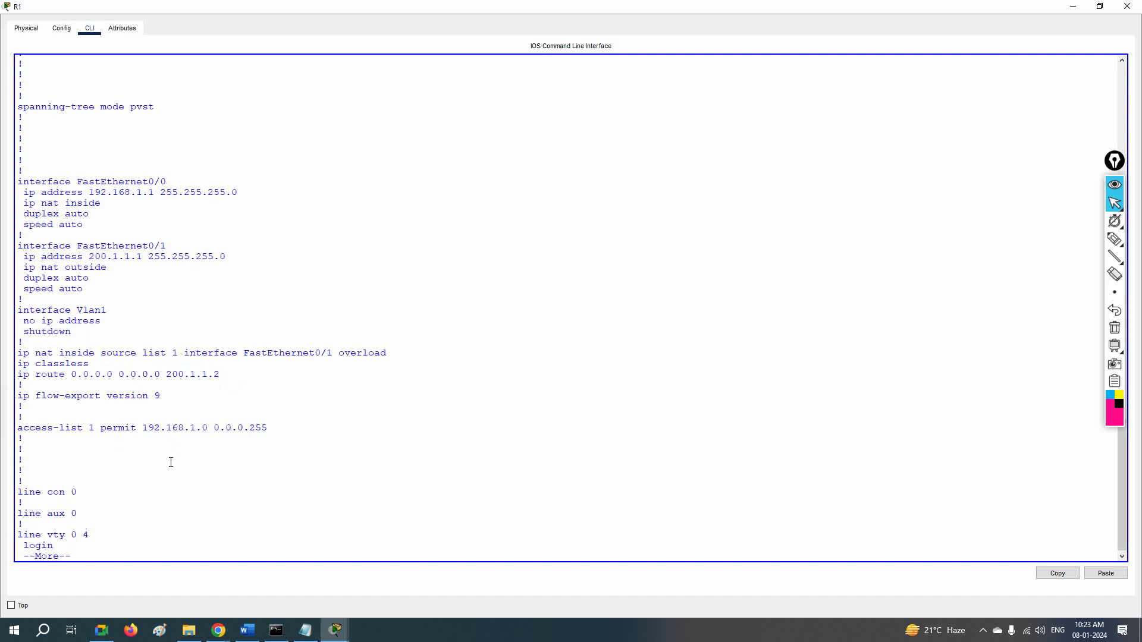
key("Return")
key("Return")
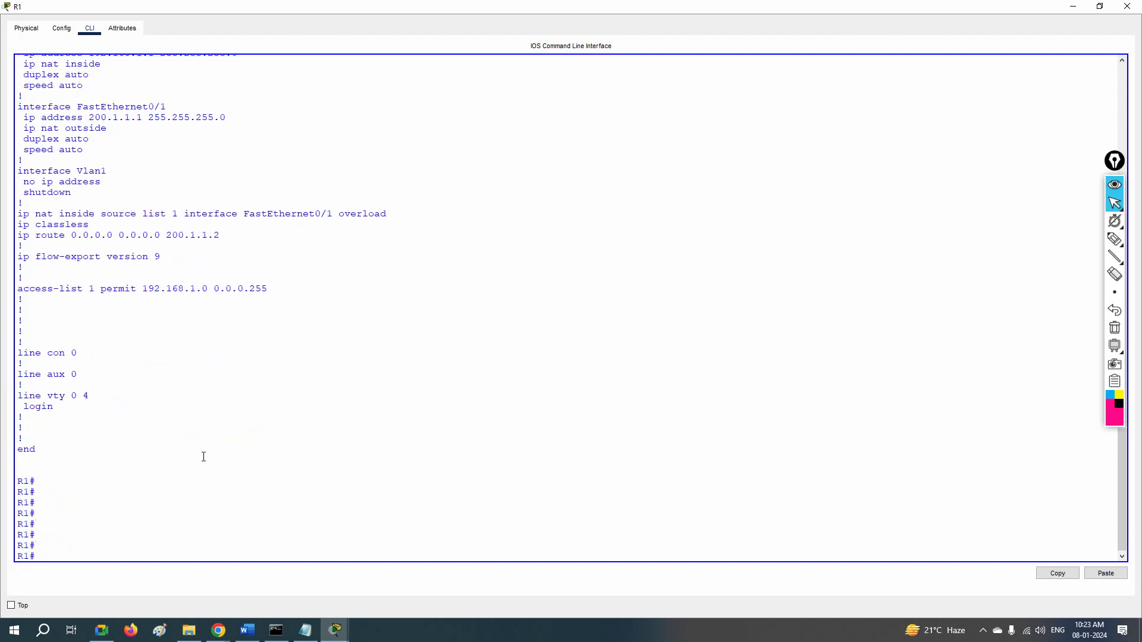
left_click_drag(276, 288, 17, 287)
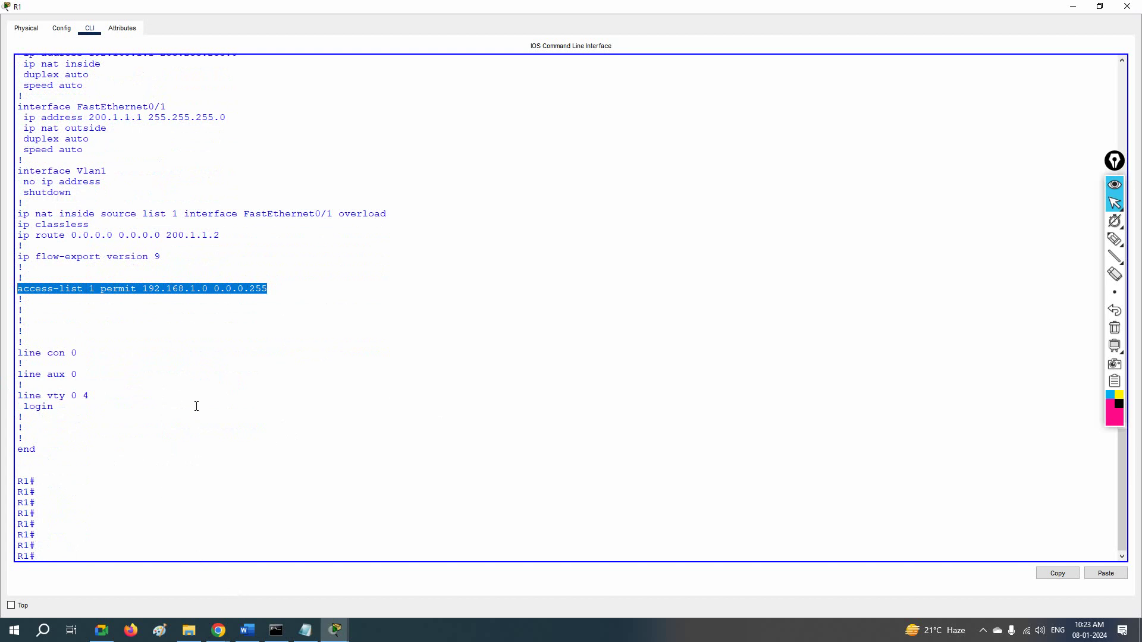
Step: Remove access-list 1 in R1's global configuration mode and return to privileged mode
type("config")
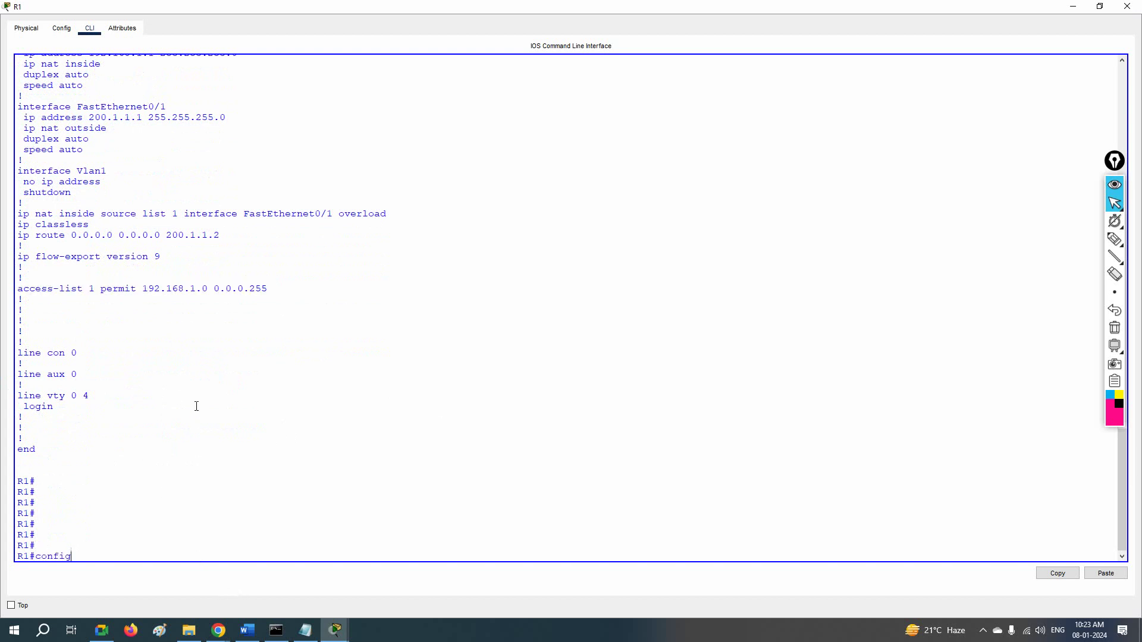
type(" t")
key("Return")
type("no acc")
key("Tab")
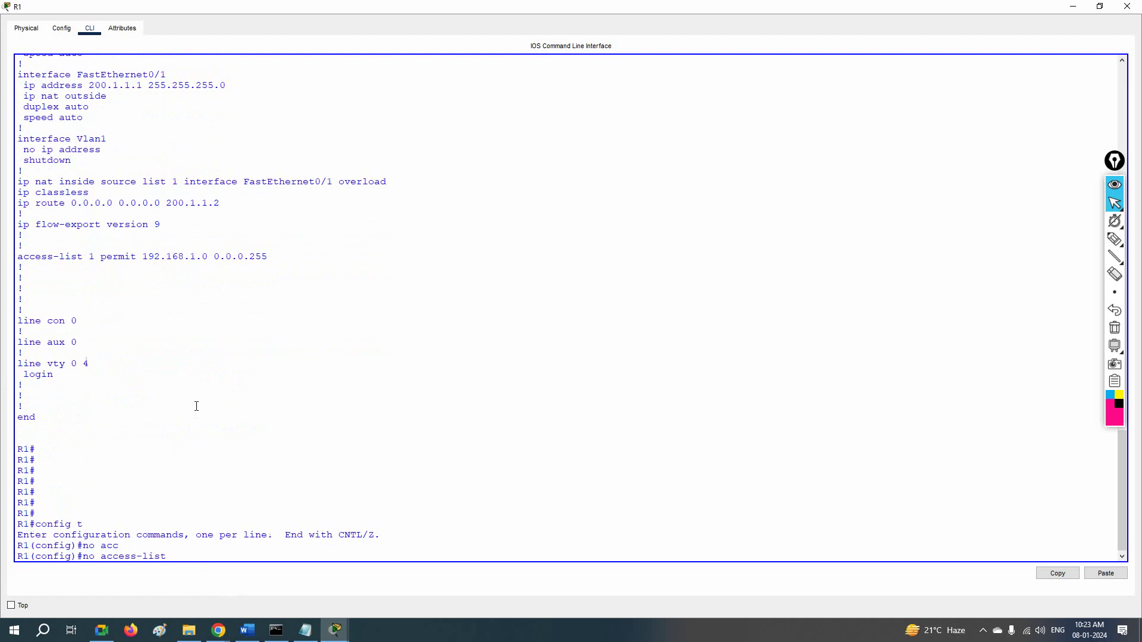
type("1")
key("Return")
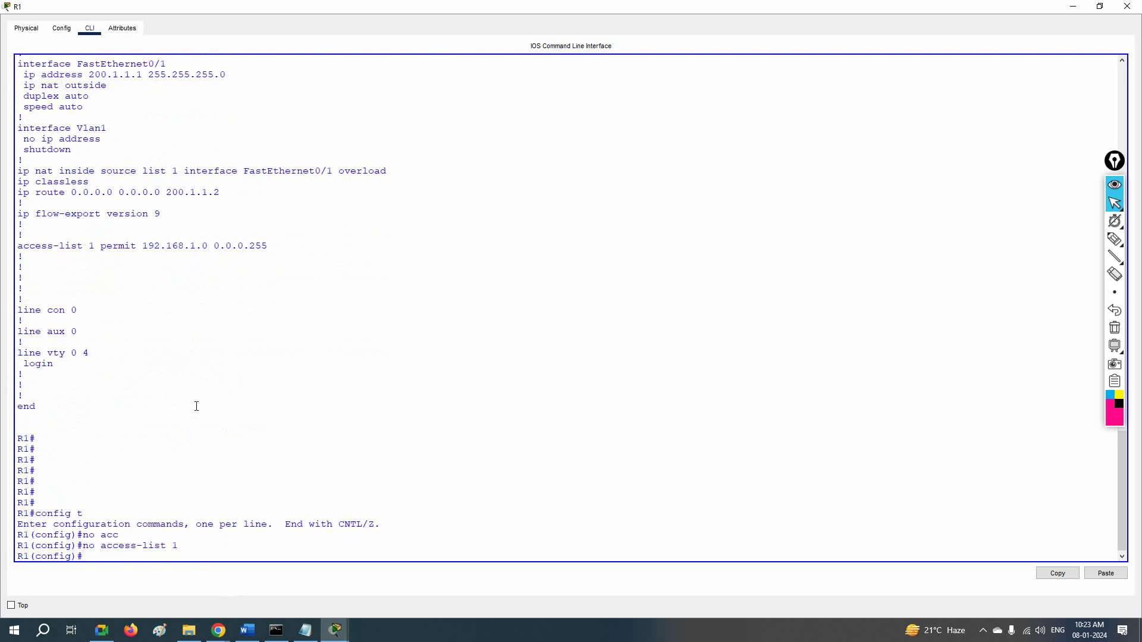
key("ctrl+z")
key("Return")
key("Return")
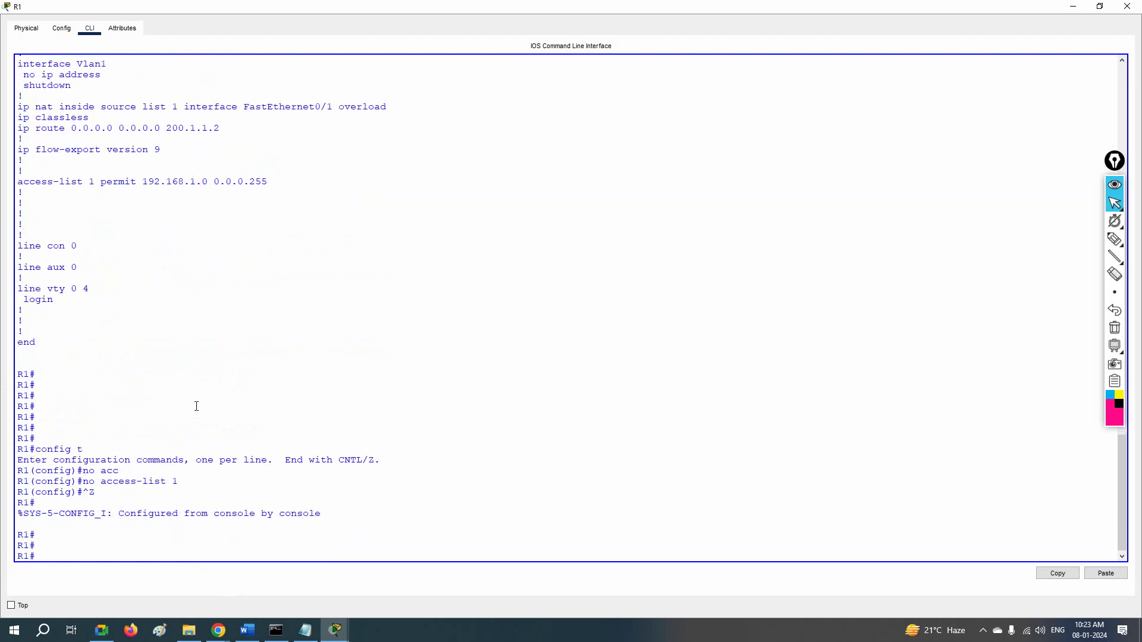
Step: Display R1's running configuration again and page through to the interface and NAT entries
type("sh run")
key("Return")
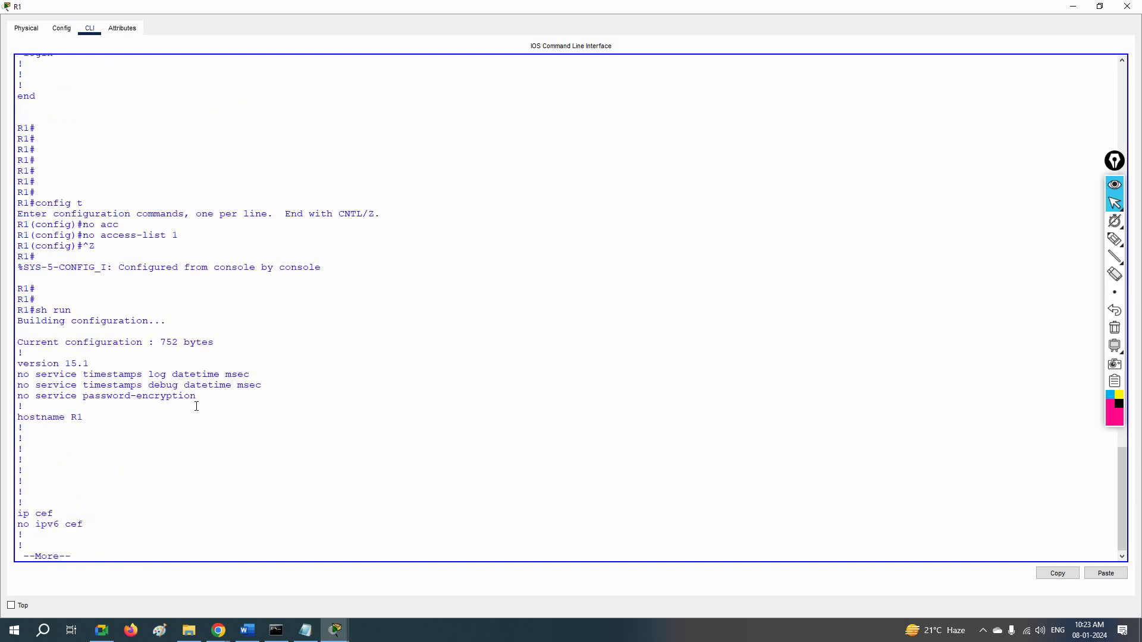
key("Return")
key("Return")
key("Return")
key("Return")
key("Return")
key("Return")
key("Return")
key("Return")
key("Return")
key("Return")
key("Return")
key("Return")
key("Return")
key("Return")
key("Return")
key("Return")
key("Return")
key("Return")
key("Return")
key("Return")
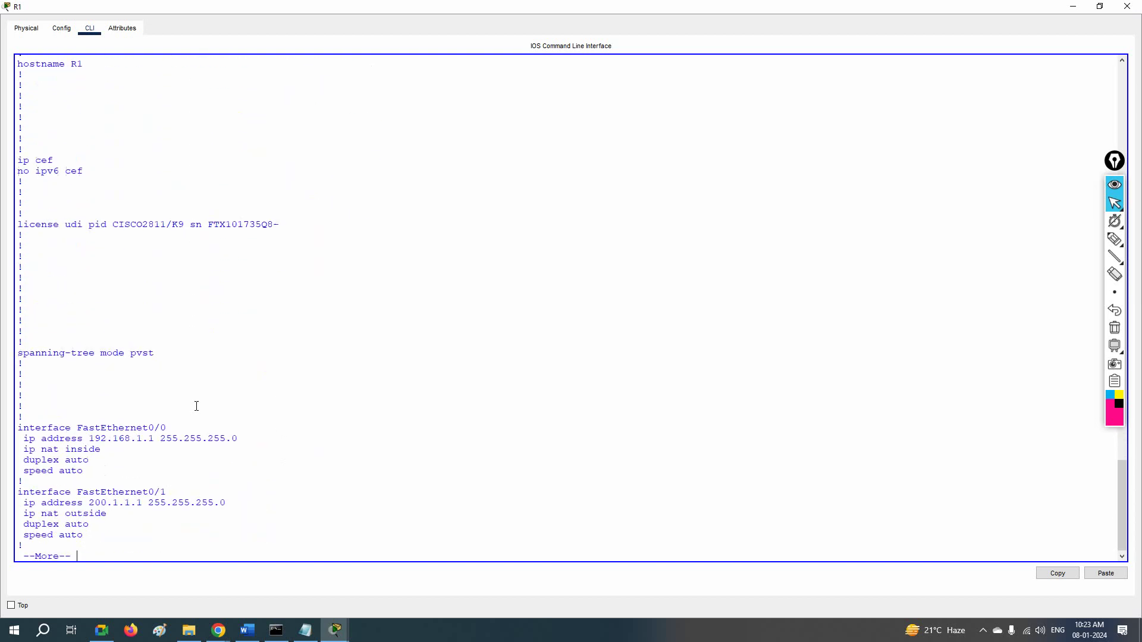
left_click_drag(98, 452, 13, 340)
left_click(67, 373)
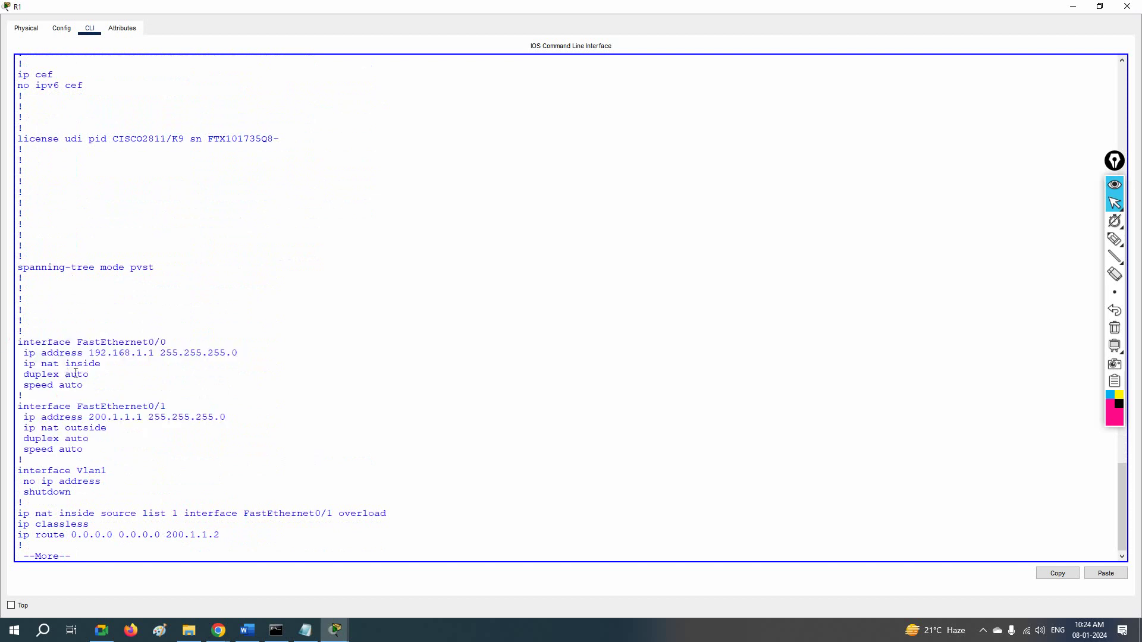
Step: Highlight FastEthernet0/0's address and the ip nat inside and ip nat outside lines, and quit the configuration listing
left_click_drag(20, 343, 251, 357)
mouse_move(255, 357)
left_mouse_down()
mouse_move(253, 347)
mouse_move(256, 356)
left_mouse_up()
left_click_drag(94, 363, 20, 364)
left_click_drag(107, 428, 23, 427)
left_click(195, 469)
type("o")
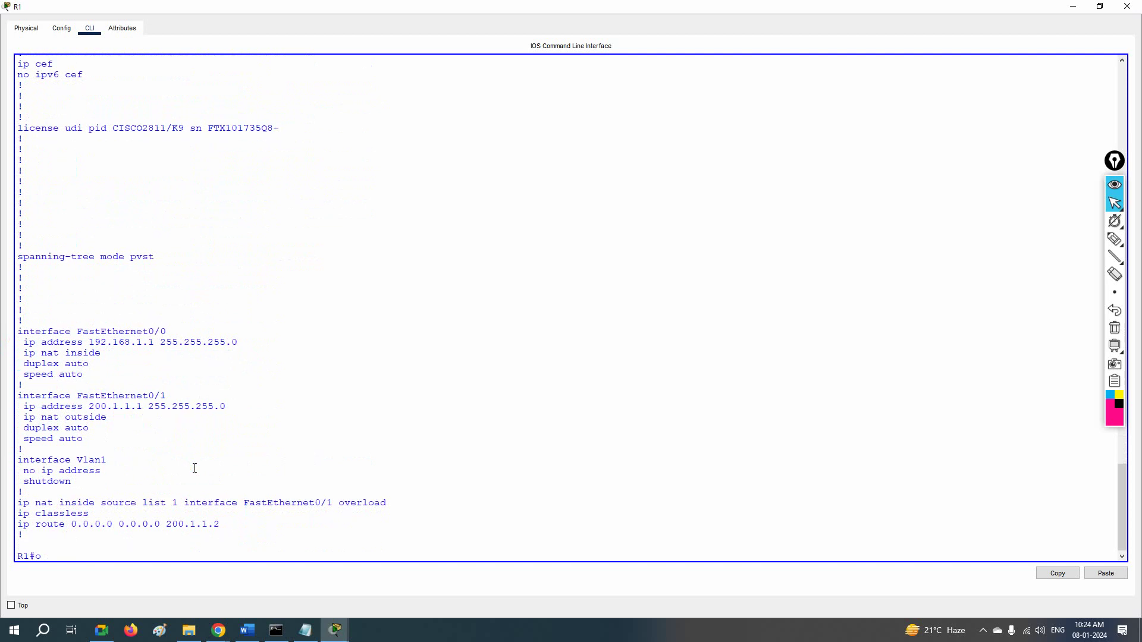
Step: Enter global configuration mode on R1 and try no ip nat inside there
type("config t")
key("Return")
type("no ip nat ins")
key("Tab")
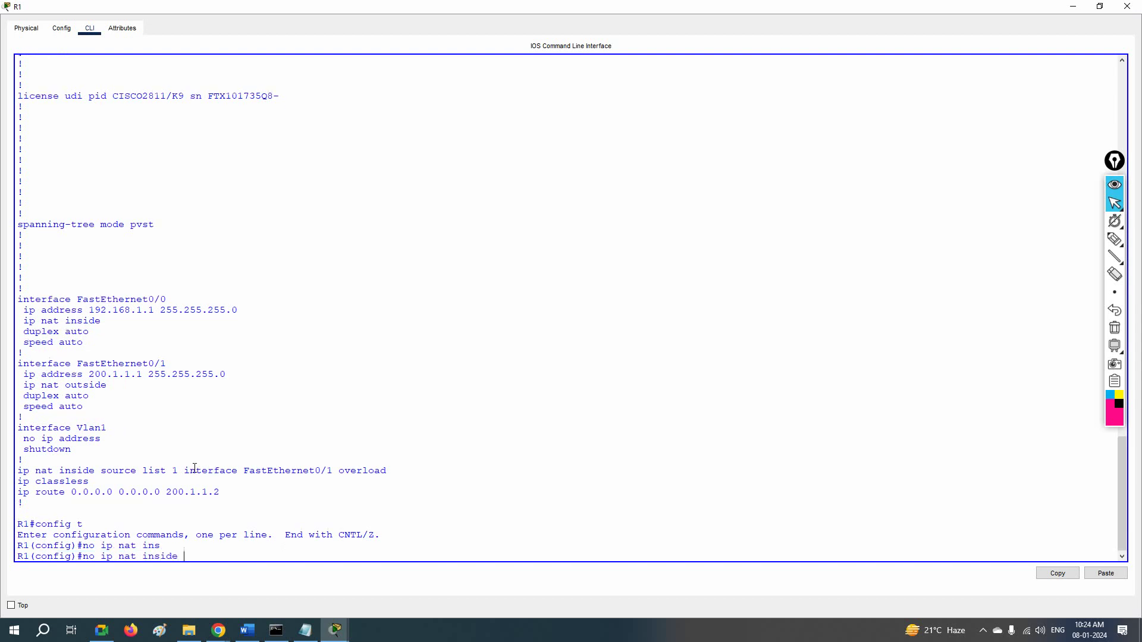
key("Return")
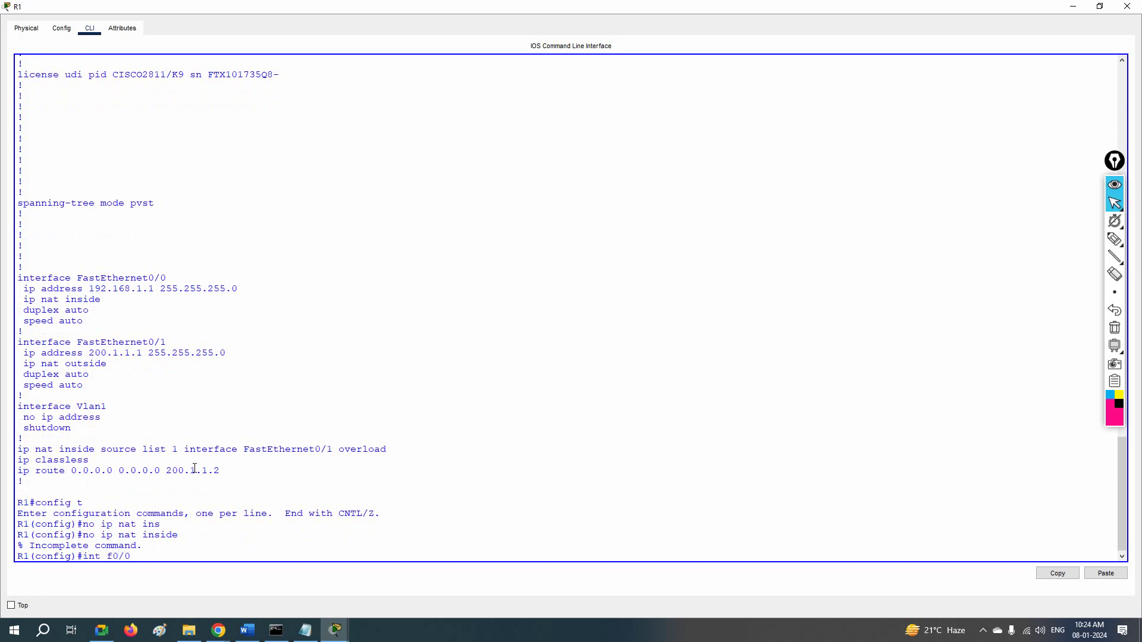
Step: Remove ip nat inside from interface f0/0 on R1
type("int f0/0")
key("Return")
type("no ip")
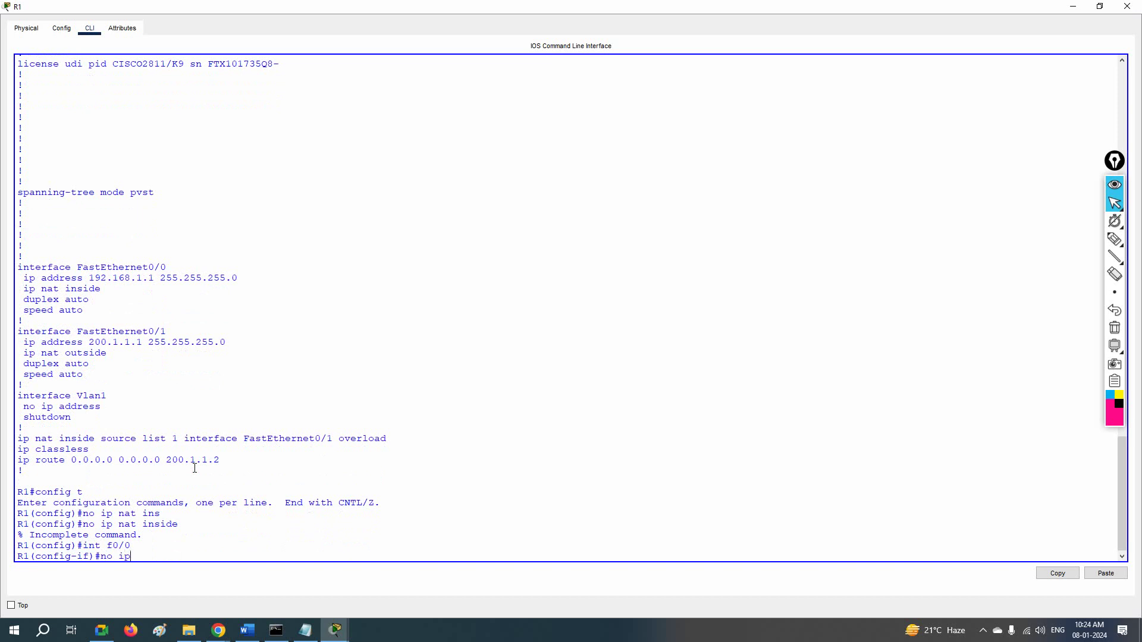
type(" nat in")
key("Tab")
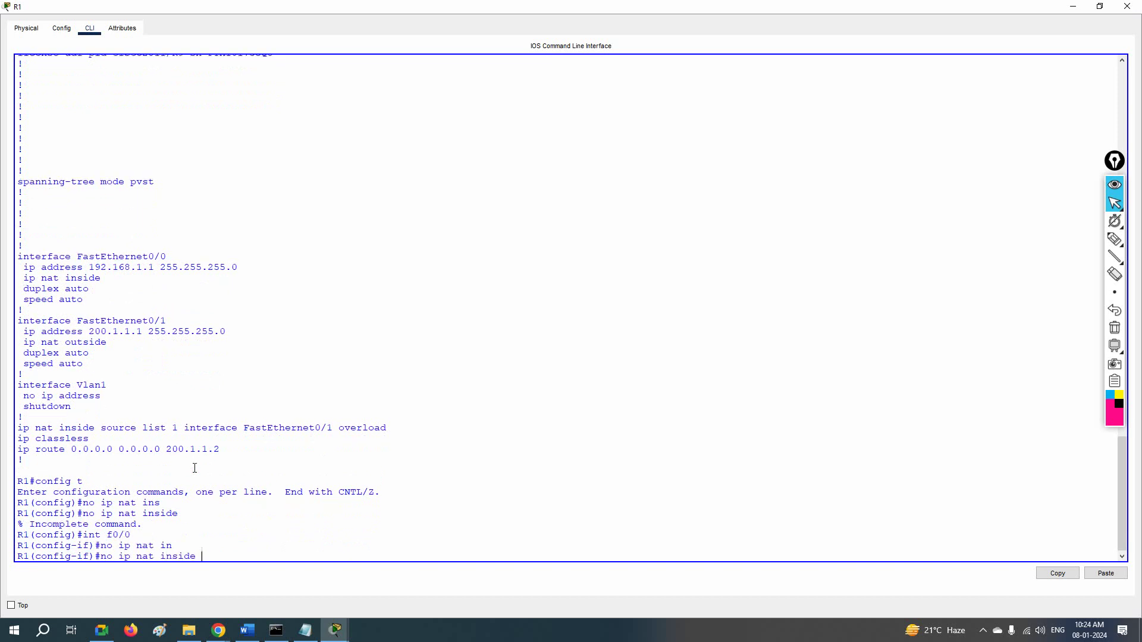
key("Return")
Step: Remove ip nat outside from interface f0/1 on R1 and exit to privileged mode
type("int f0/1")
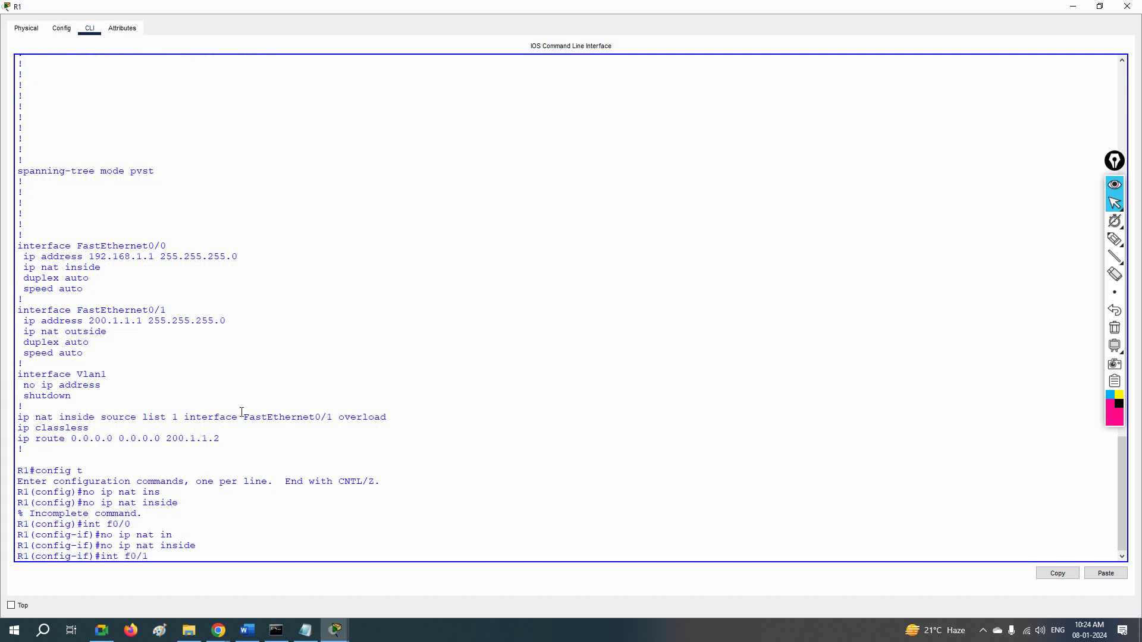
key("Return")
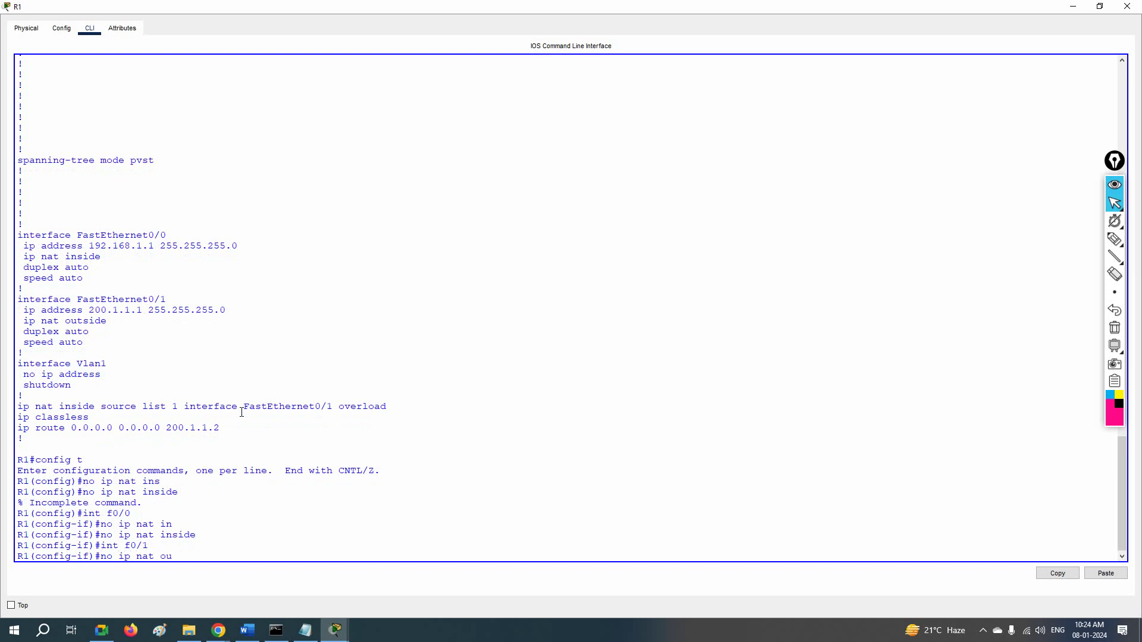
type("no ip nat ou")
key("Tab")
key("Return")
key("Return")
key("Return")
type("exit")
key("Return")
key("Return")
type("exit")
key("Return")
key("Return")
key("Return")
key("Return")
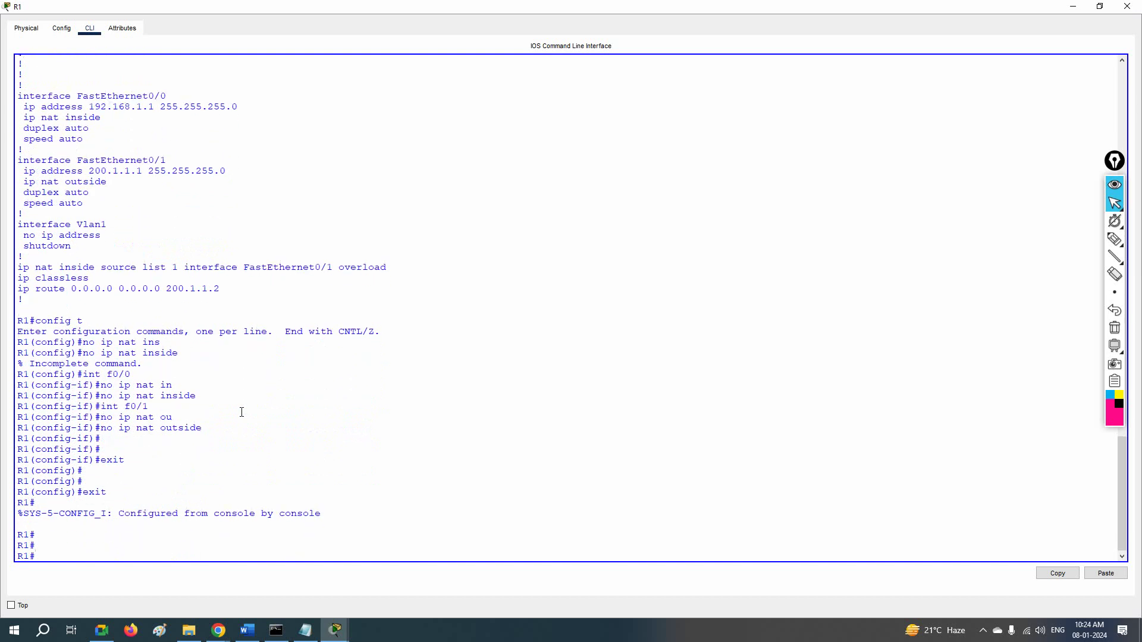
key("Return")
key("Return")
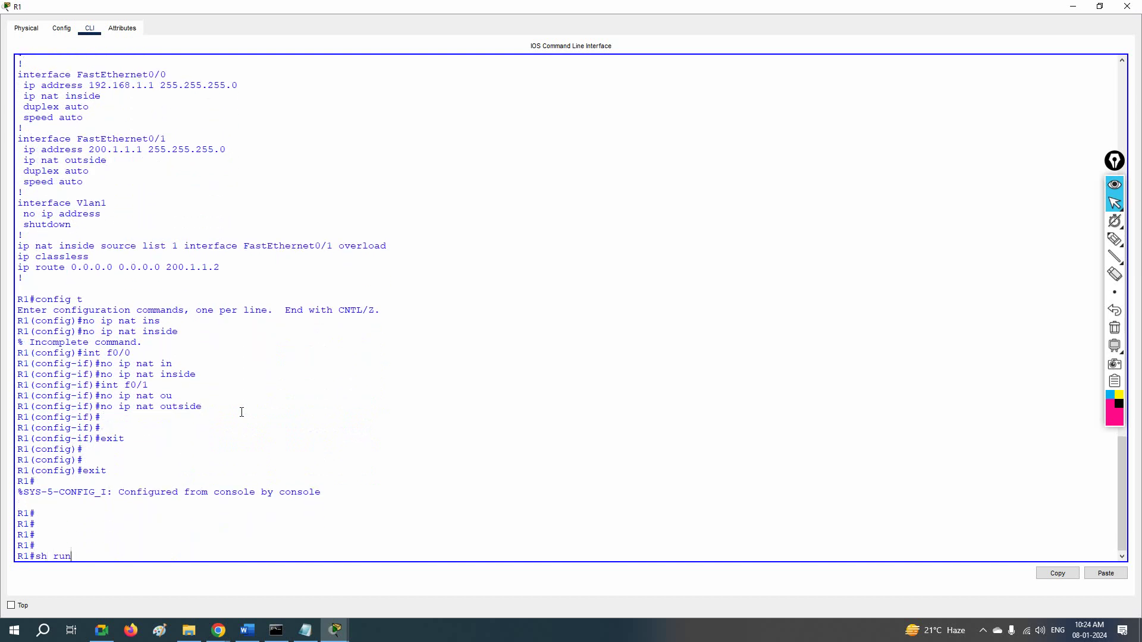
Step: Display R1's running configuration with sh run and page through it to the end
type("sh run")
key("Return")
key("Return")
key("Return")
key("Return")
key("Return")
key("Return")
key("Return")
key("Return")
key("Return")
key("Return")
key("Return")
key("Return")
key("Return")
key("Return")
key("Return")
key("Return")
key("Return")
key("Return")
key("Return")
key("Return")
key("Return")
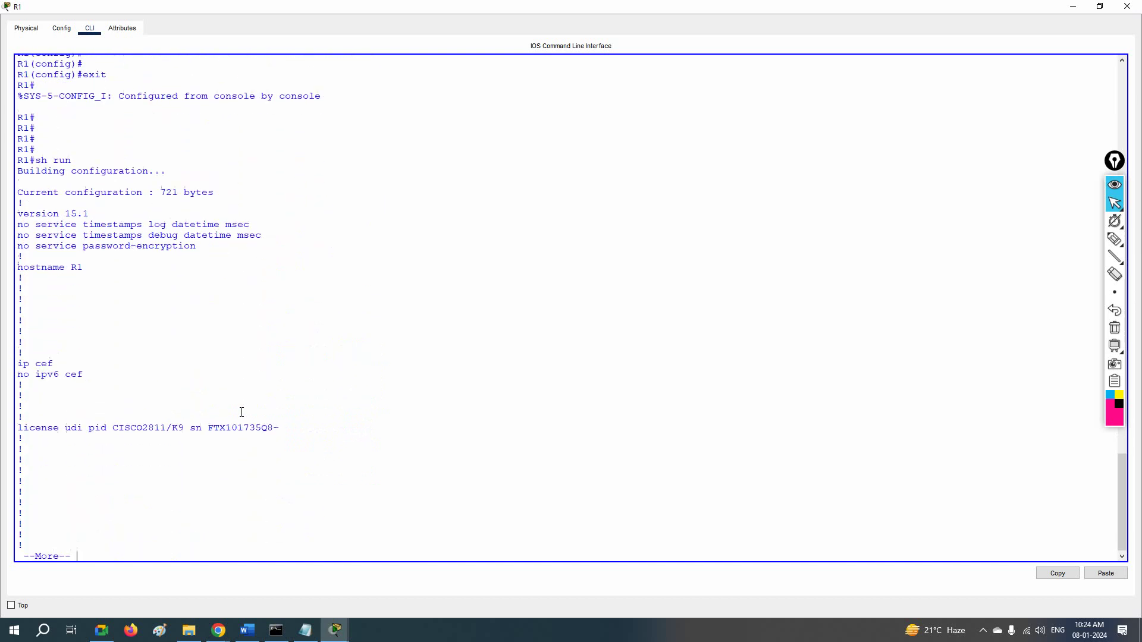
key("Return")
key("Return")
key("Return")
key("Return")
key("Return")
key("Return")
key("Return")
key("Return")
key("Return")
key("Return")
key("Return")
key("Return")
key("Return")
key("Return")
key("Return")
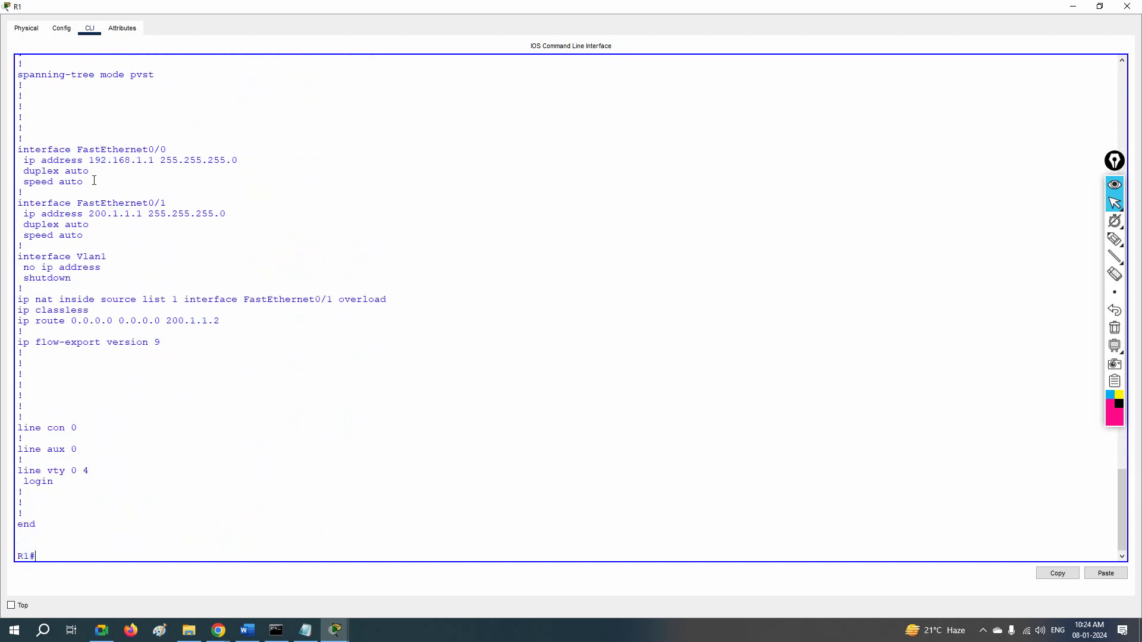
Step: Highlight R1's FastEthernet0/0, FastEthernet0/1 and NAT and default route lines in the listing, and minimize R1's window
left_click_drag(94, 180, 18, 148)
left_click_drag(96, 244, 168, 203)
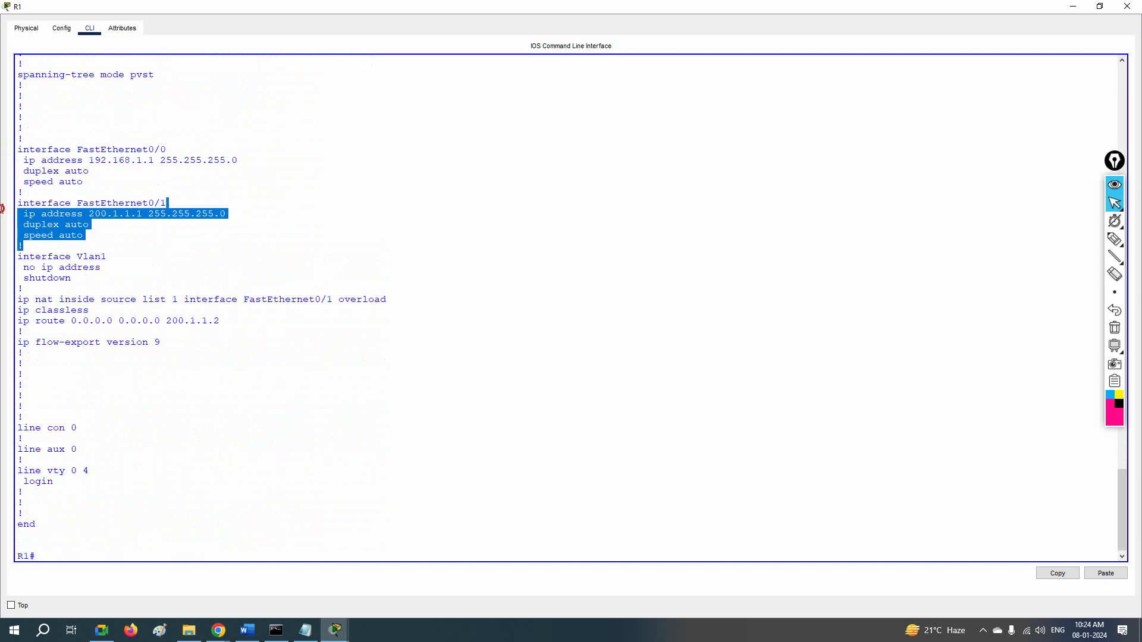
left_click_drag(239, 327, 18, 288)
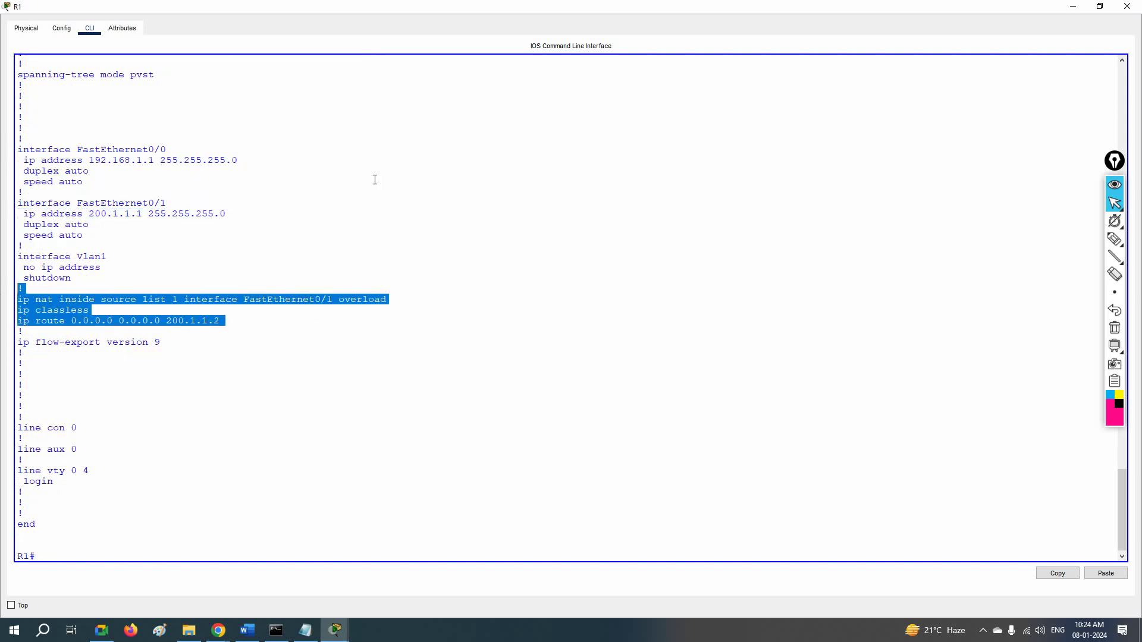
left_click(1074, 6)
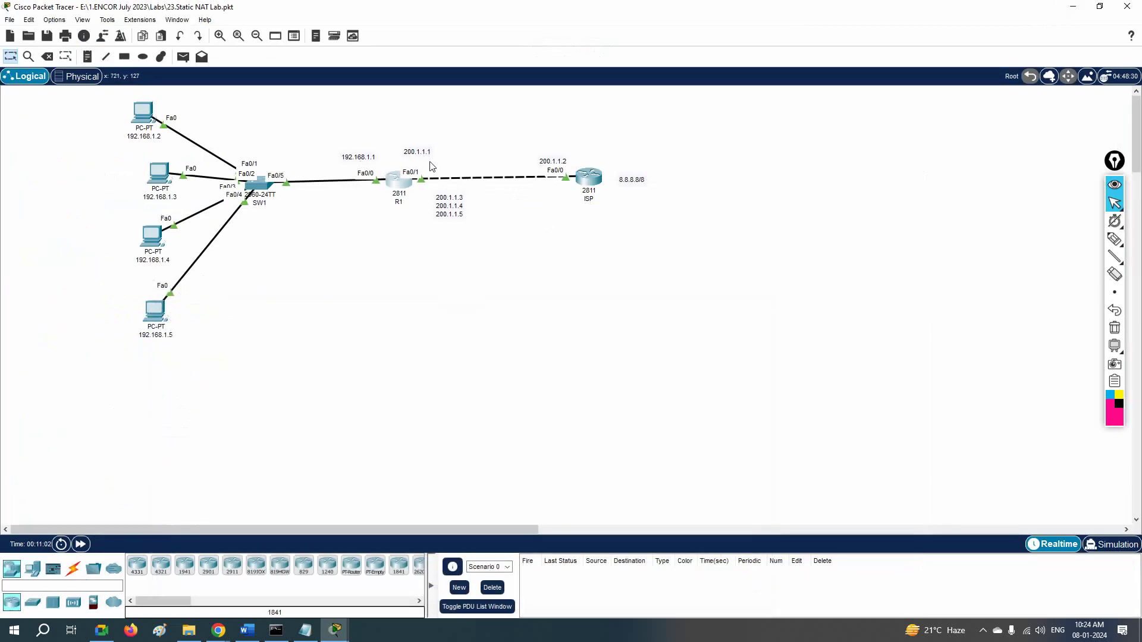
Step: Switch to the Static NAT Lab notes in Notepad and copy the static NAT commands through ip nat outside
left_click(305, 630)
left_click_drag(916, 294, 656, 108)
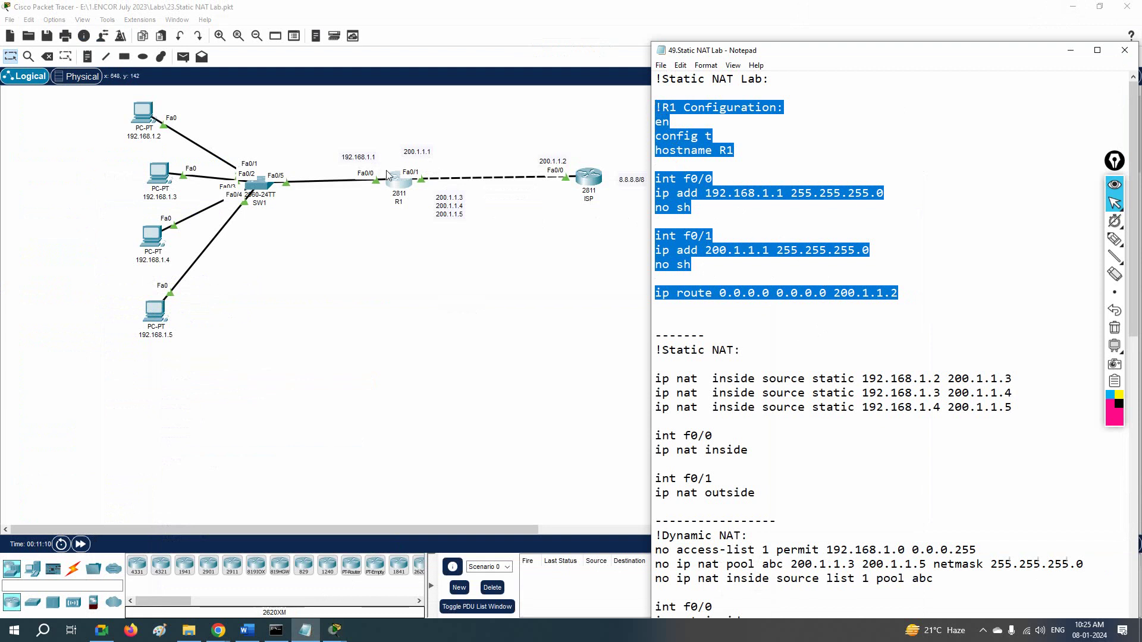
left_click_drag(657, 378, 765, 498)
right_click(717, 391)
left_click(747, 429)
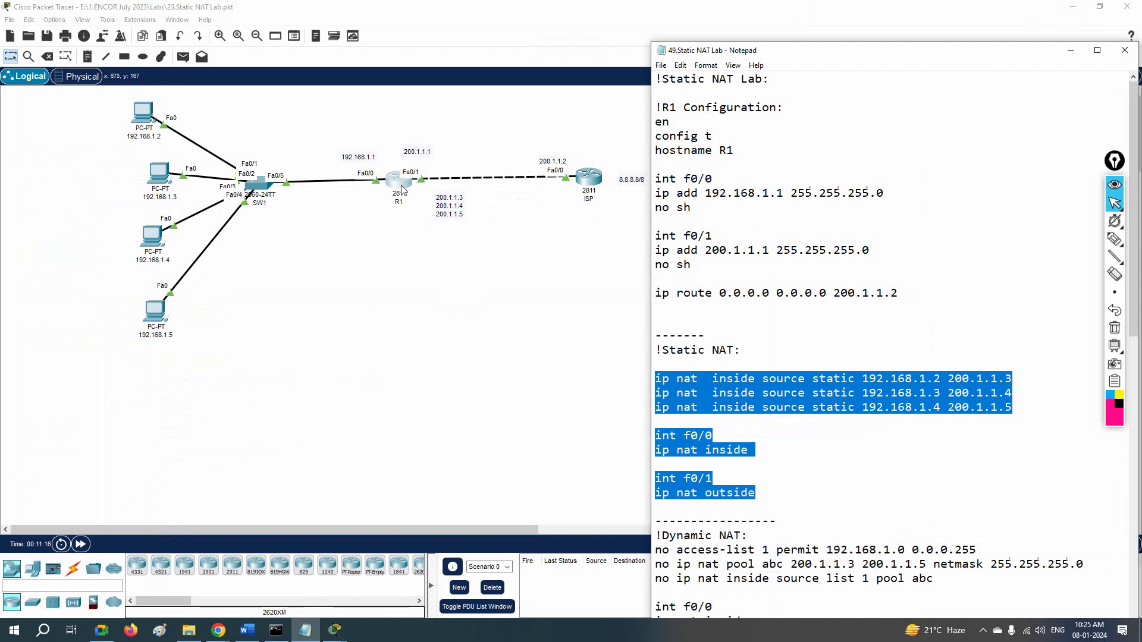
Step: In R1's global configuration mode, paste the static NAT mappings and the f0/0 inside and f0/1 outside commands, and close R1's window
key("alt+Tab")
left_click(775, 137)
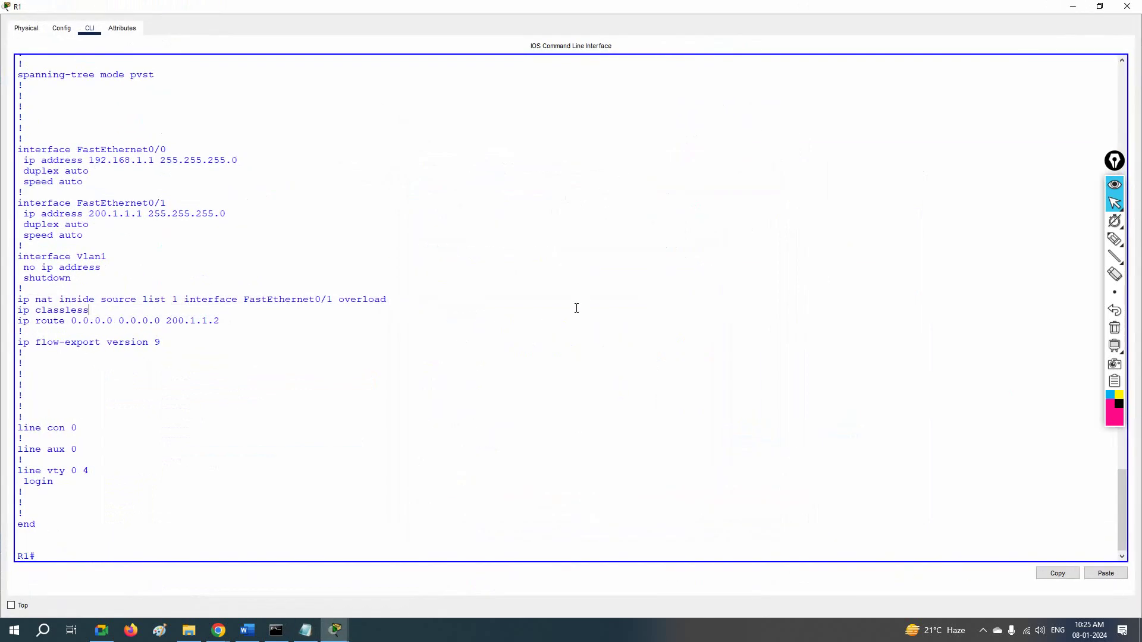
key("Return")
key("Return")
key("Return")
key("Return")
key("Return")
key("Return")
key("Return")
key("Return")
key("Return")
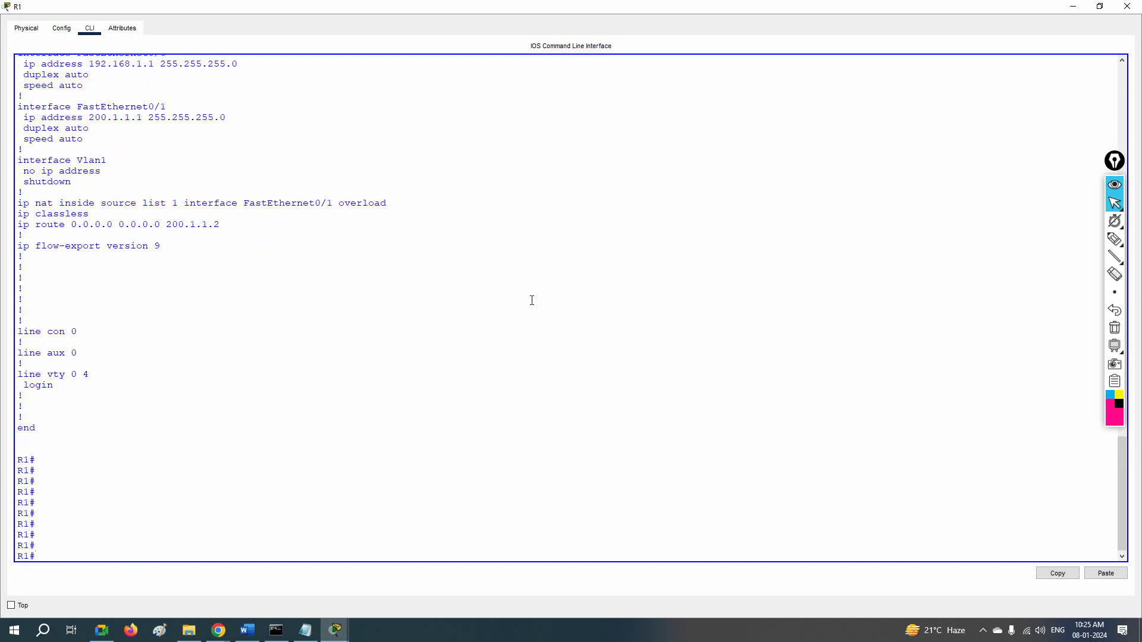
type("config t")
key("Return")
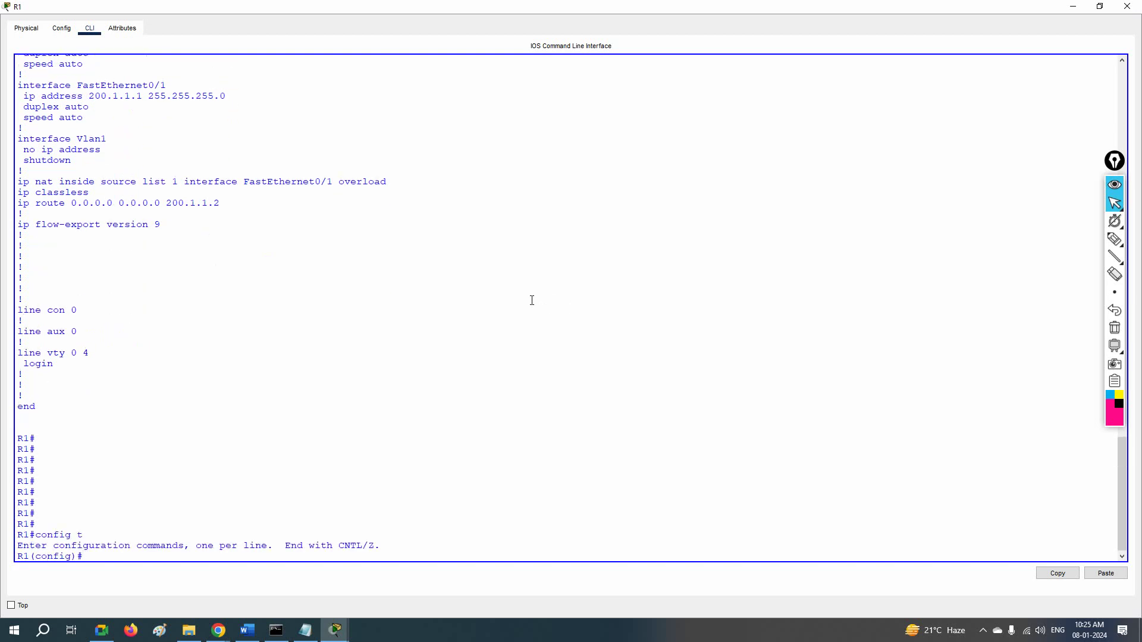
right_click(577, 256)
left_click(604, 280)
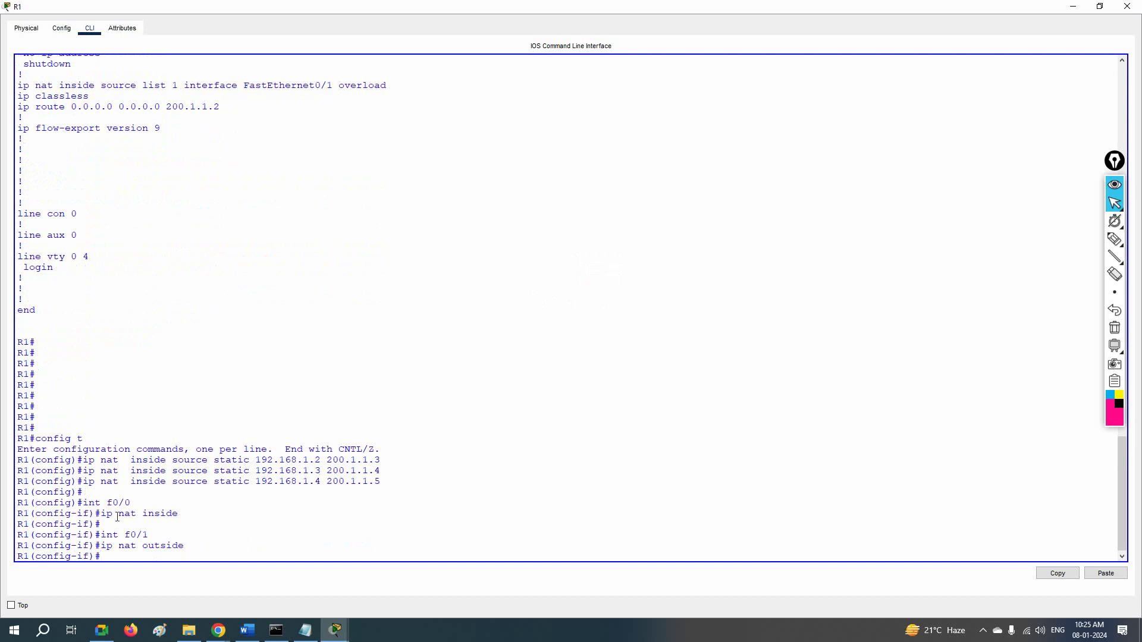
left_click(1127, 6)
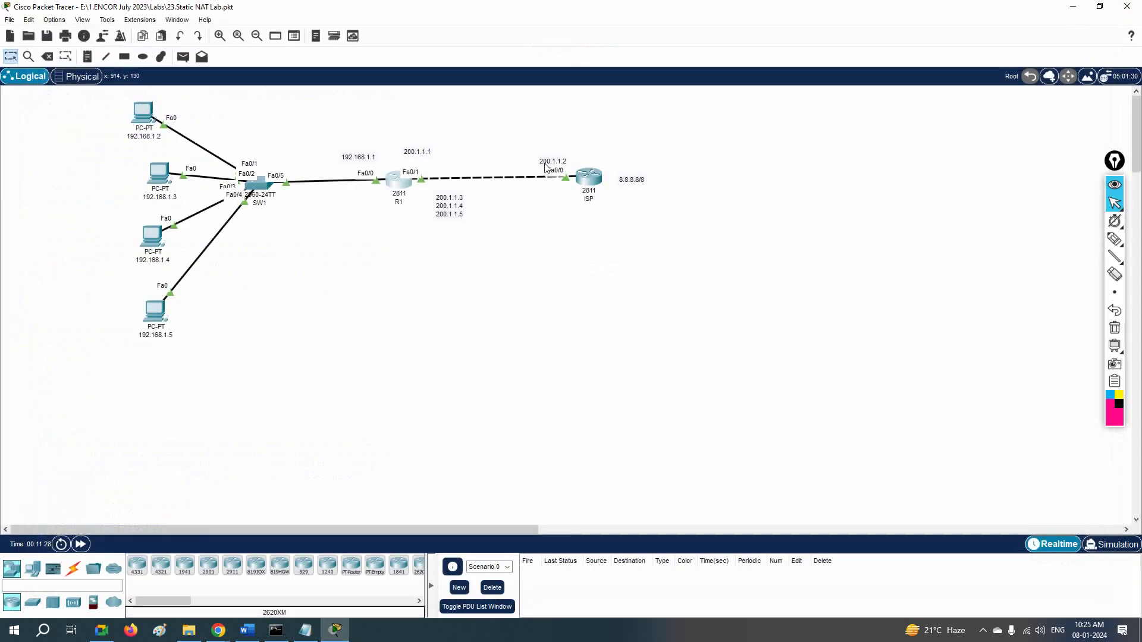
Step: Open the ISP router's command line, enter privileged mode and list its interfaces with sh ip int br
left_click(584, 182)
left_click(489, 161)
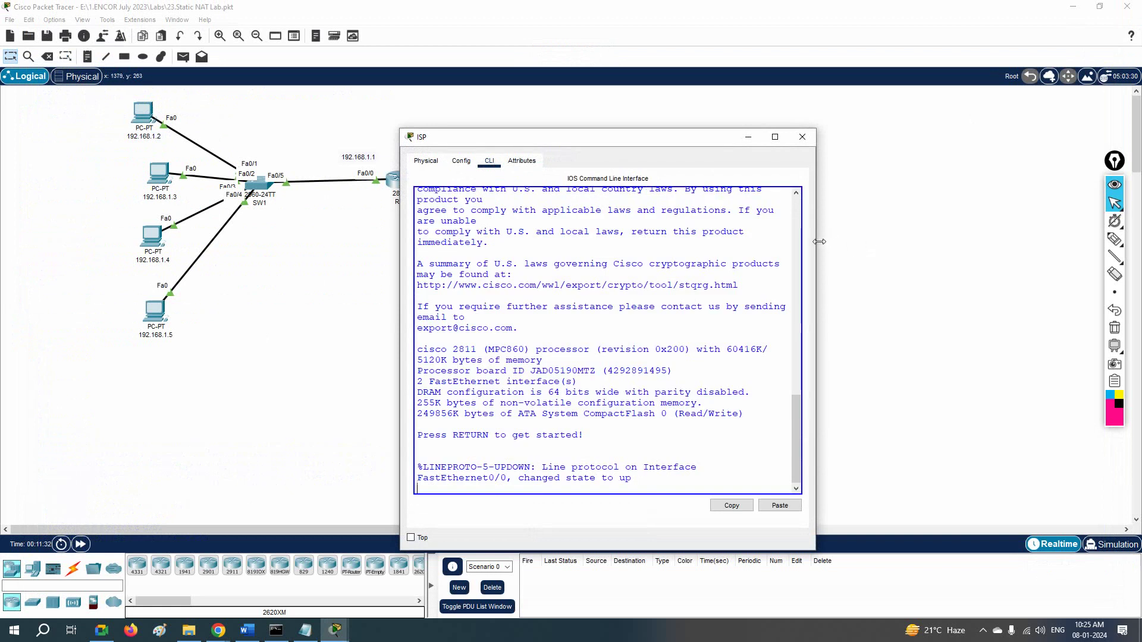
left_click_drag(815, 241, 1069, 241)
left_click_drag(743, 138, 1021, 144)
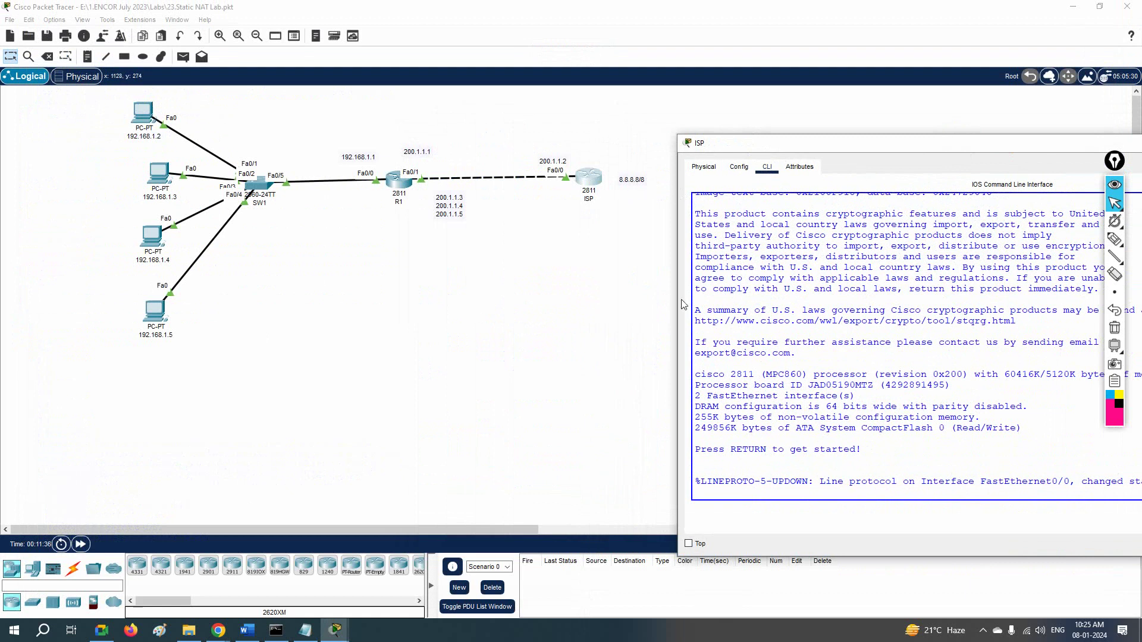
key("Return")
key("Return")
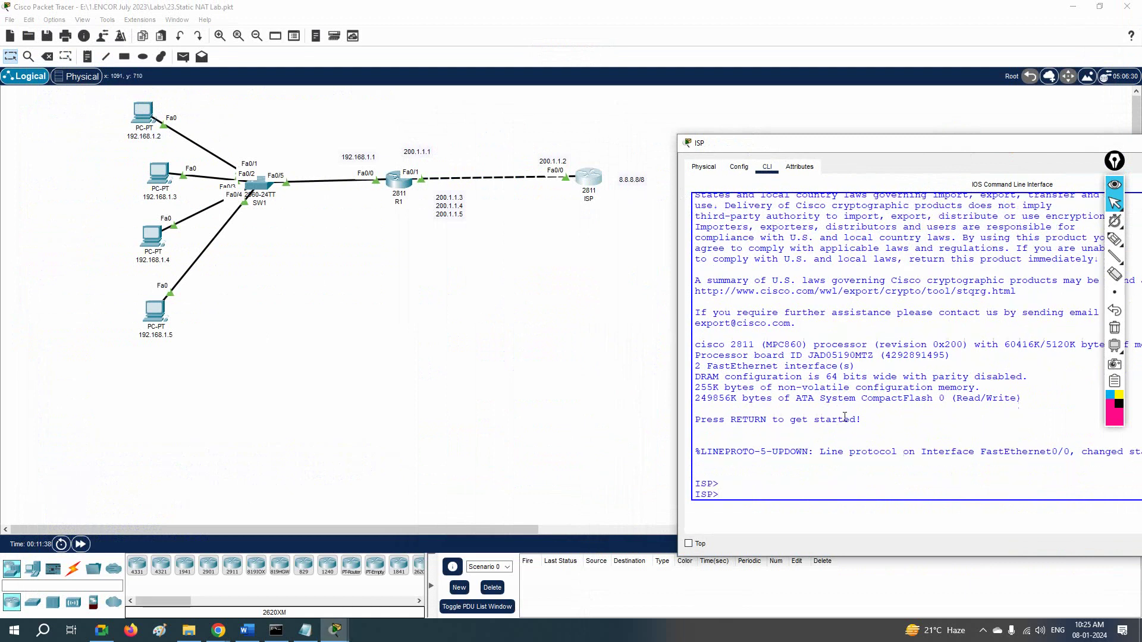
type("en")
key("Return")
type("sh")
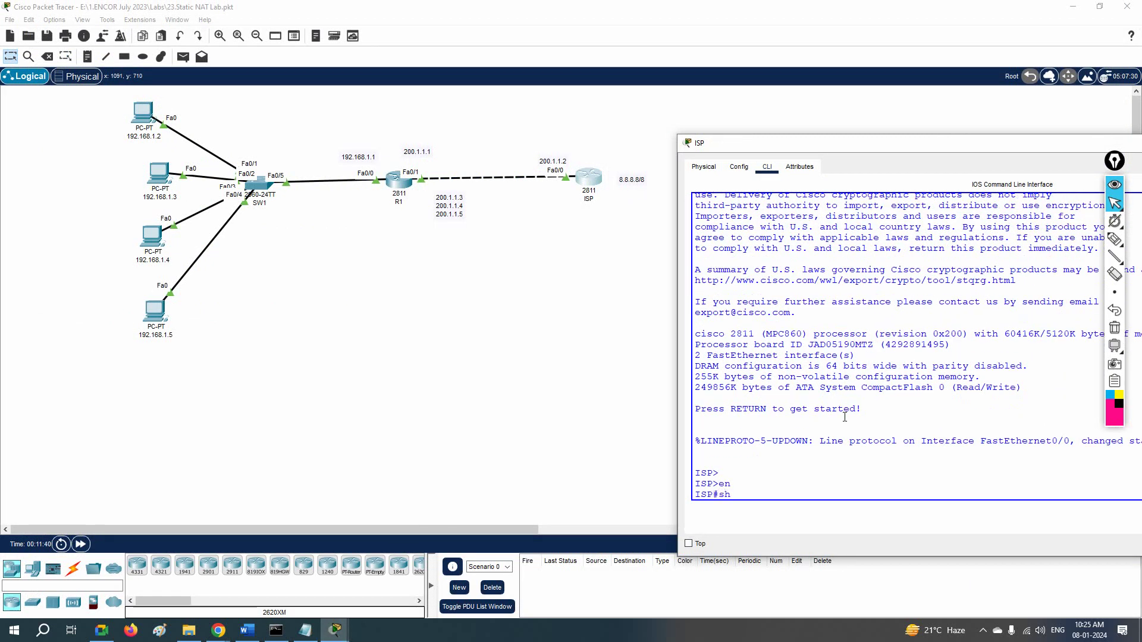
type(" ip int br")
key("Return")
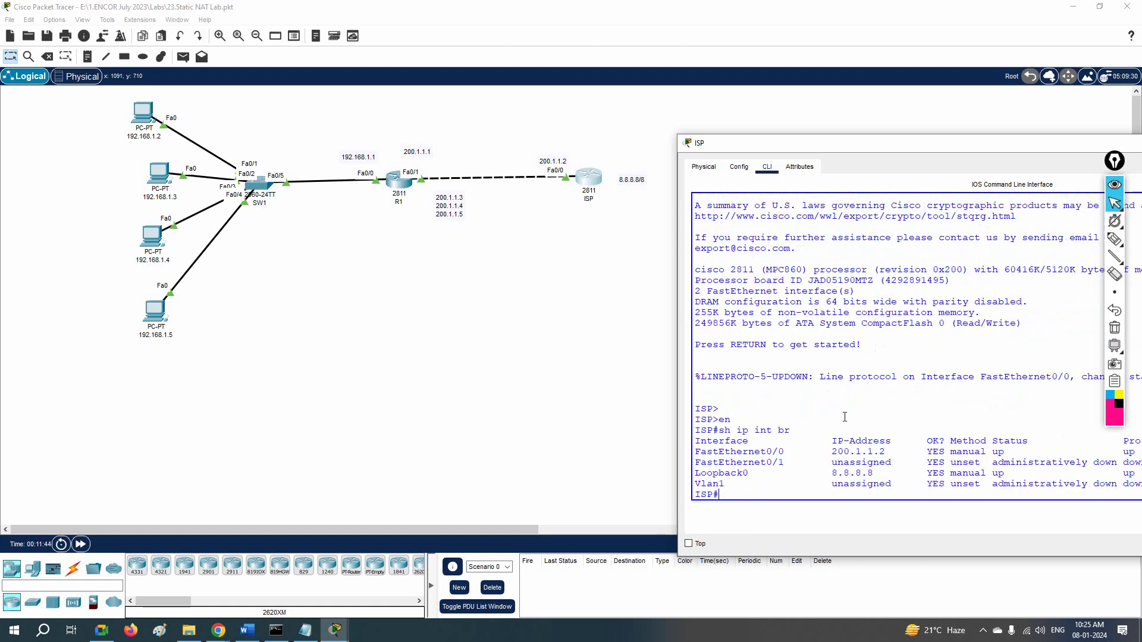
Step: Display the ISP router's running configuration with sh run, page through to the end and minimize the window
type("sh run")
key("Return")
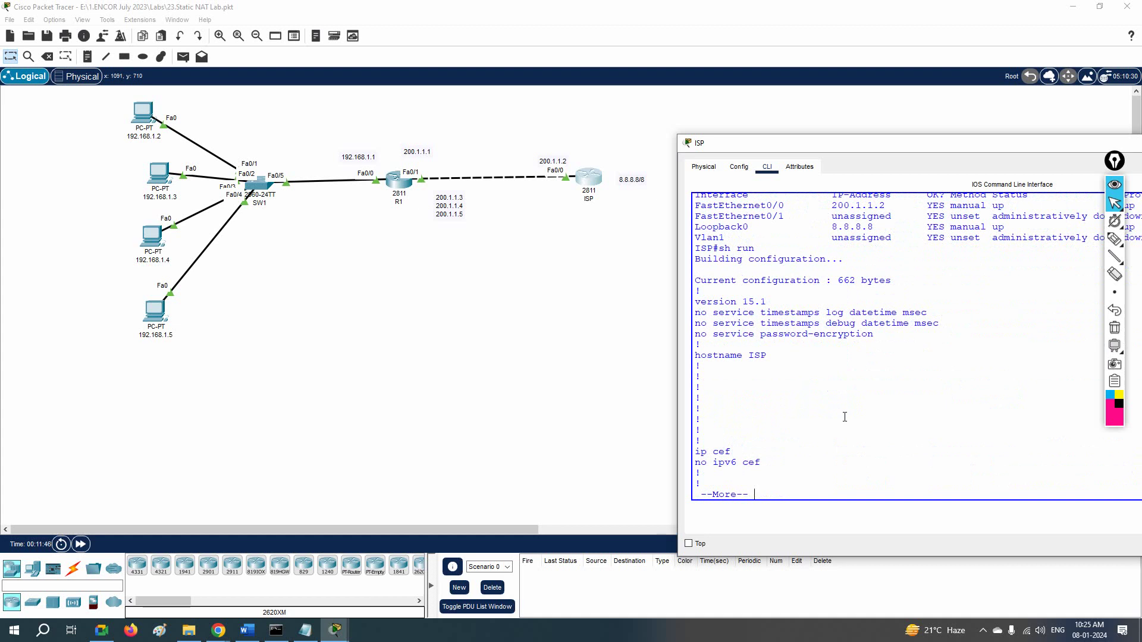
left_click_drag(989, 143, 739, 143)
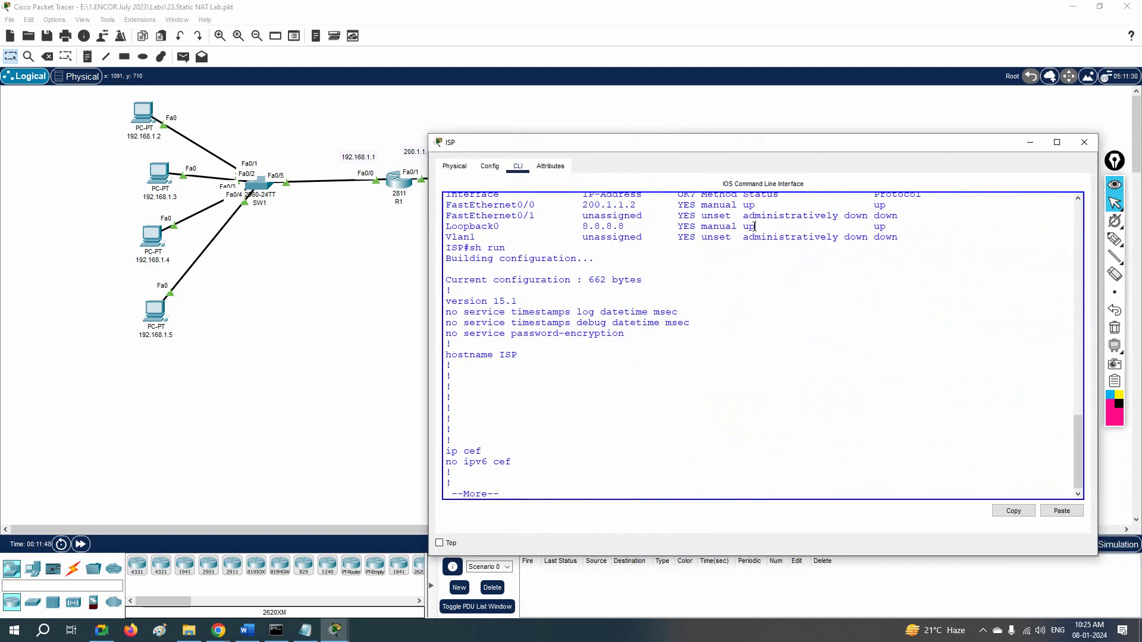
key("Return")
key("Return")
key("Return")
key("Return")
key("Return")
key("Return")
key("Return")
key("Return")
key("Return")
key("Return")
key("Return")
key("Return")
key("Return")
key("Return")
key("Return")
key("Return")
key("Return")
key("Return")
key("Return")
key("Return")
key("Return")
key("Return")
key("Return")
key("Return")
key("Return")
key("Return")
key("Return")
key("Return")
key("Return")
key("Return")
key("Return")
key("Return")
key("Return")
key("Return")
key("Return")
key("Return")
key("Return")
key("Return")
key("Return")
key("Return")
key("Return")
key("Return")
key("Return")
key("Return")
key("Return")
key("Return")
key("Return")
key("Return")
key("Return")
key("Return")
key("Return")
key("Return")
key("Return")
key("Return")
key("Return")
key("Return")
key("Return")
key("Return")
key("Return")
key("Return")
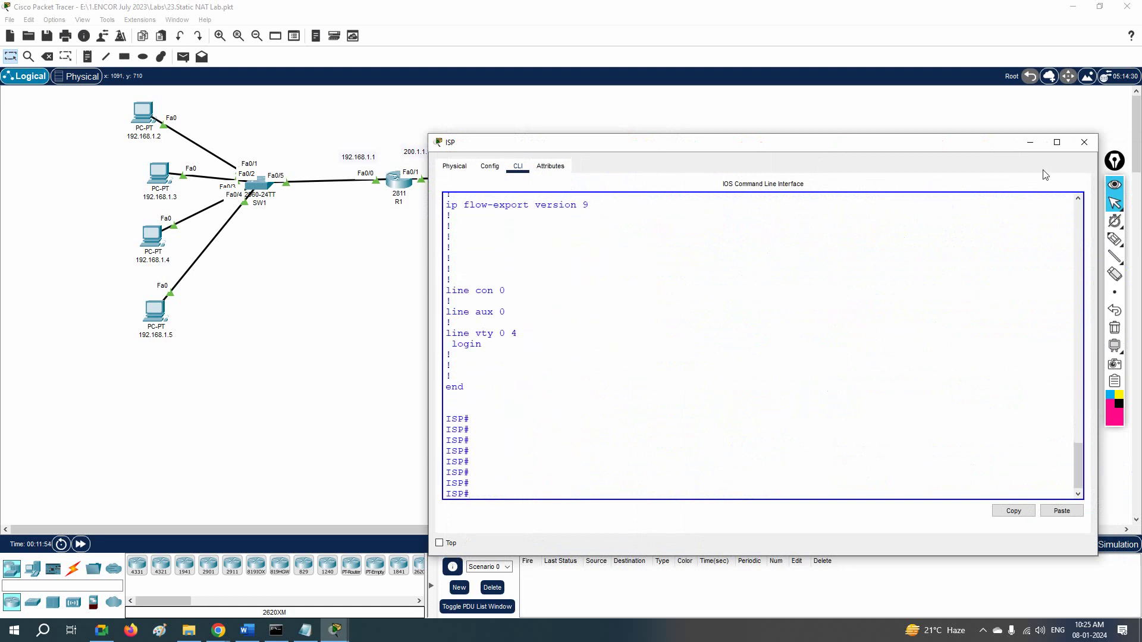
left_click(1033, 141)
Step: Review the static NAT commands in the Notepad notes and return to the Packet Tracer topology
left_click(305, 630)
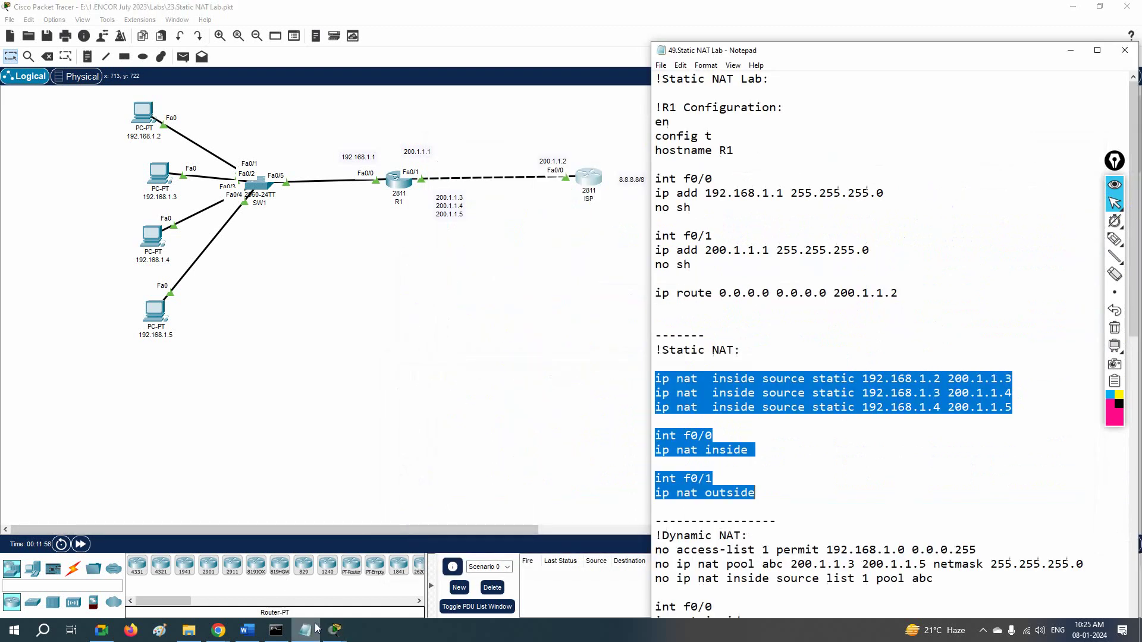
scroll(736, 513, "down", 1)
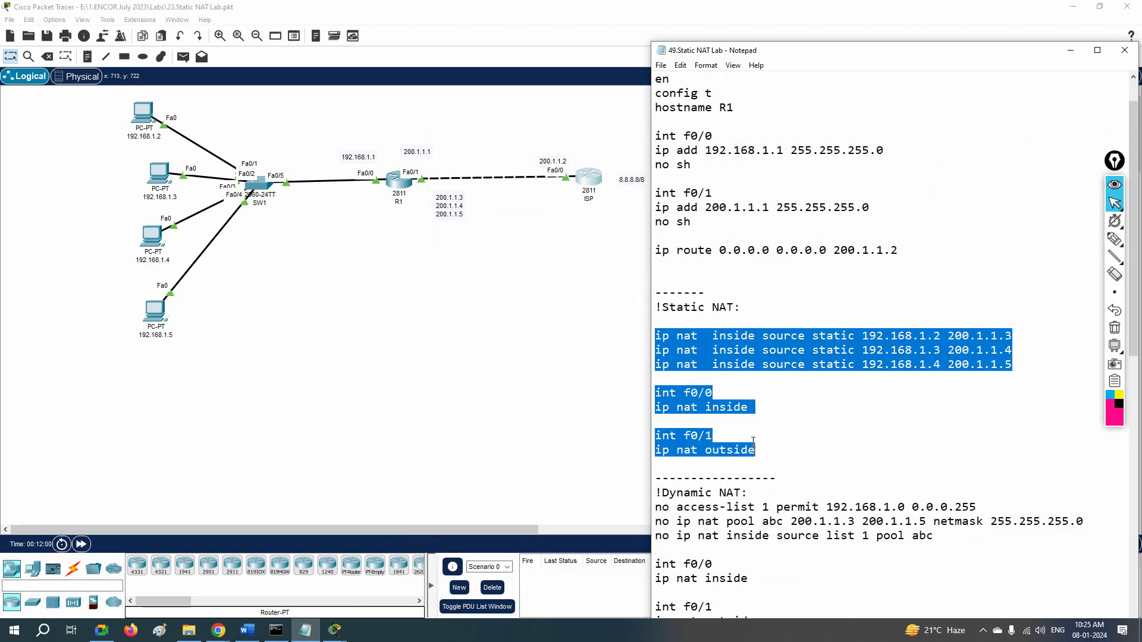
left_click(568, 404)
Step: Open the command prompt on PC 192.168.1.2 and ping 8.8.8.8 twice
left_click(141, 112)
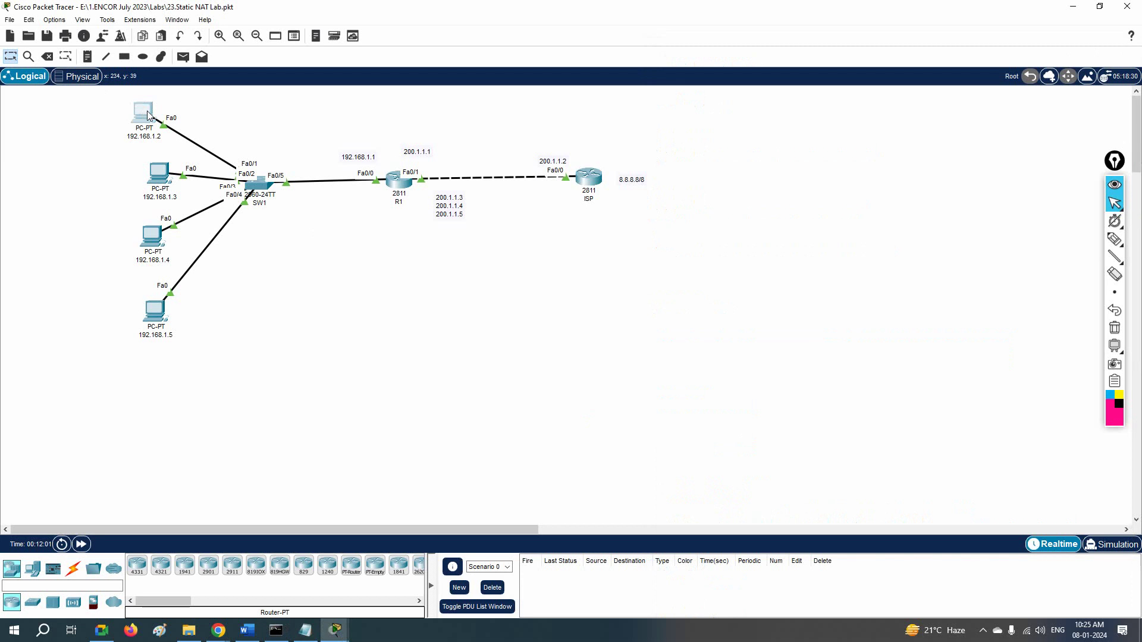
left_click(497, 160)
left_click(676, 208)
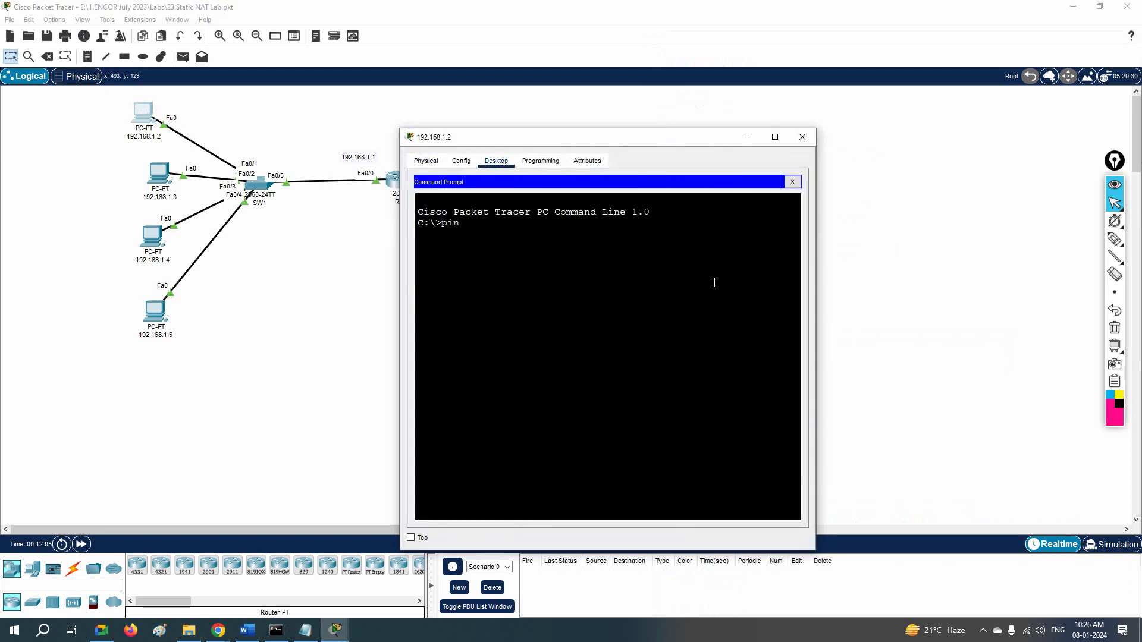
type("ping 8.8.8.8")
key("Return")
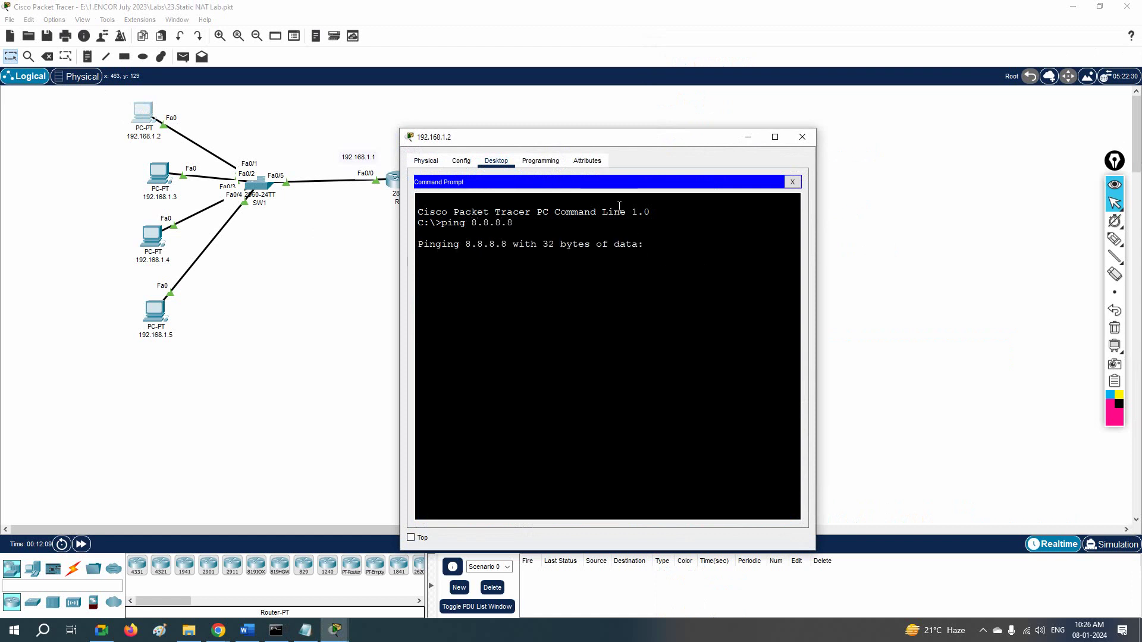
left_click_drag(610, 132, 837, 130)
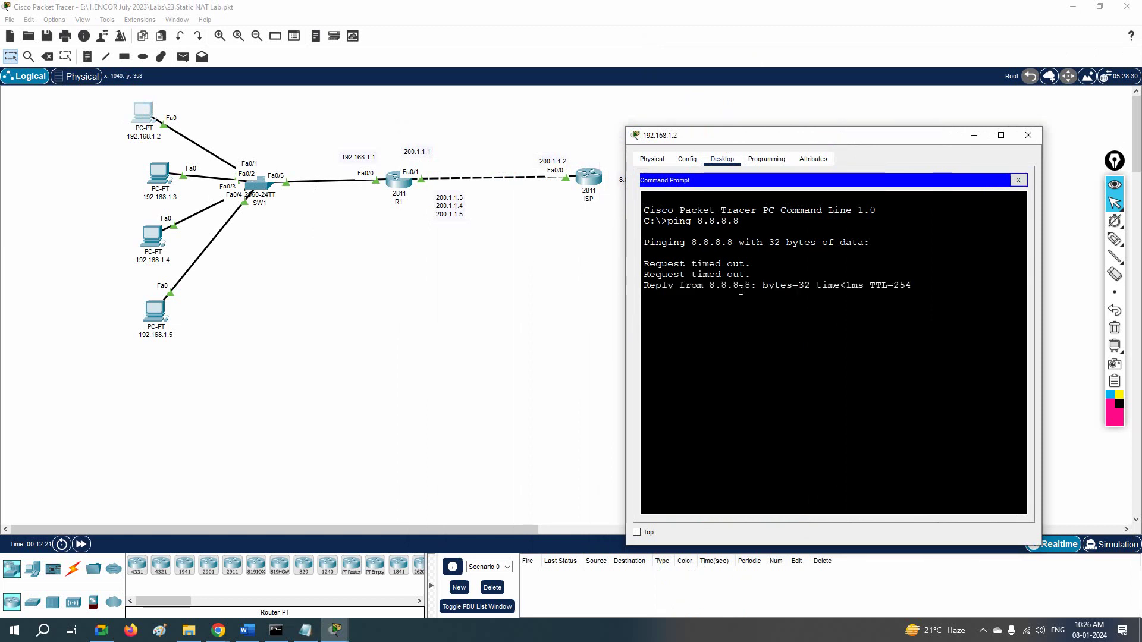
key("Up")
key("Return")
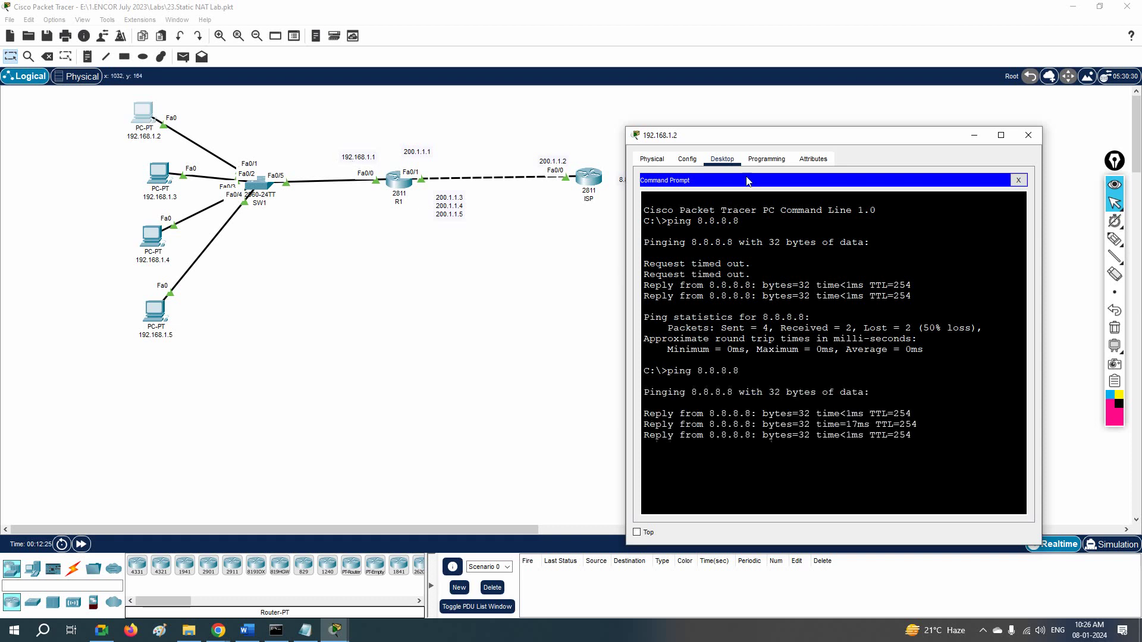
Step: Open the command prompt on PC 192.168.1.3 and ping 8.8.8.8
left_click(156, 174)
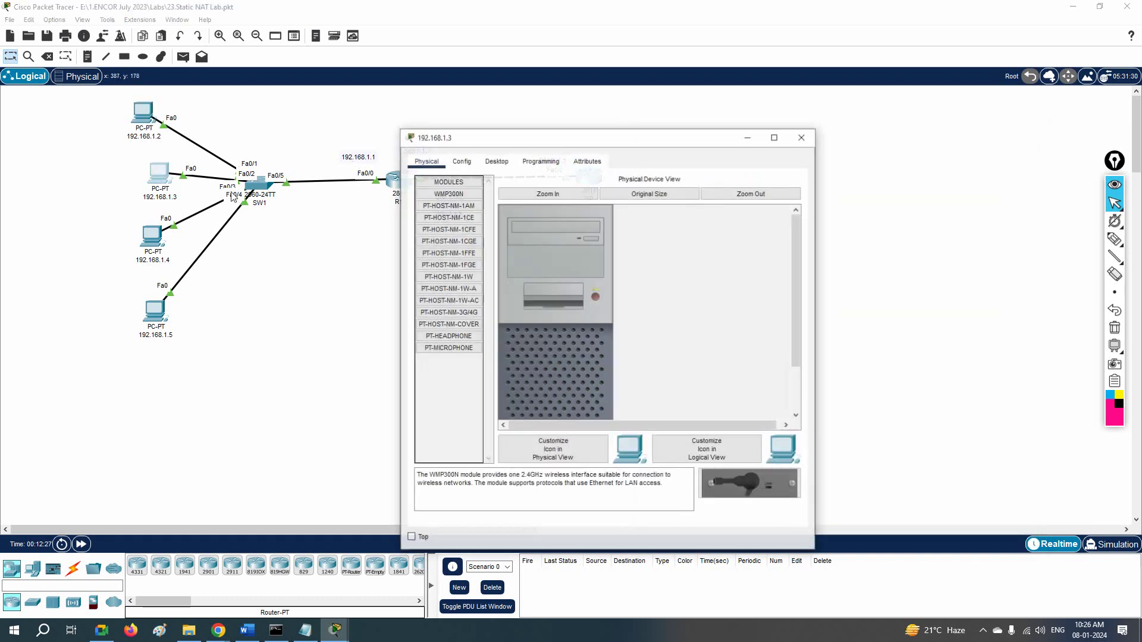
left_click(496, 162)
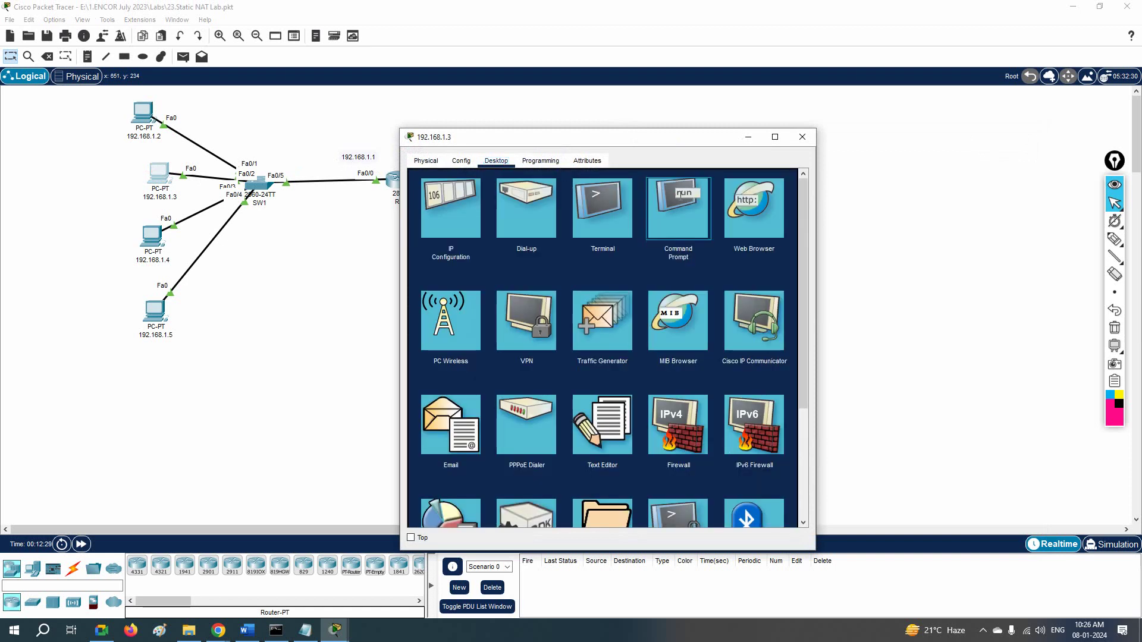
left_click(678, 201)
type("pi")
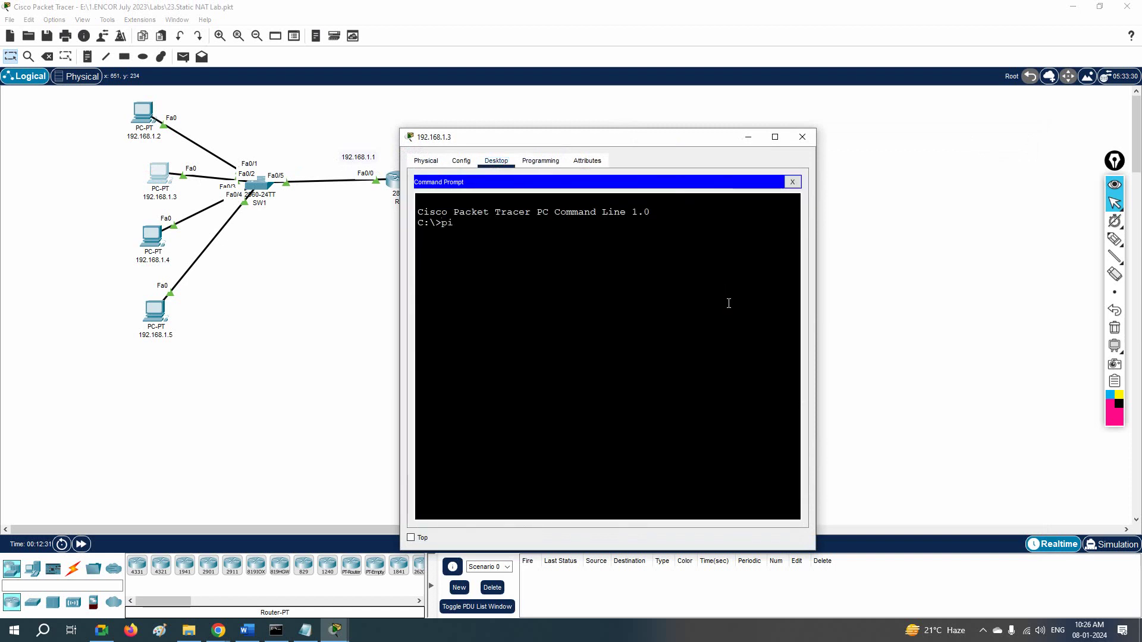
type("ng 8.8.8.")
key("Return")
key("Up")
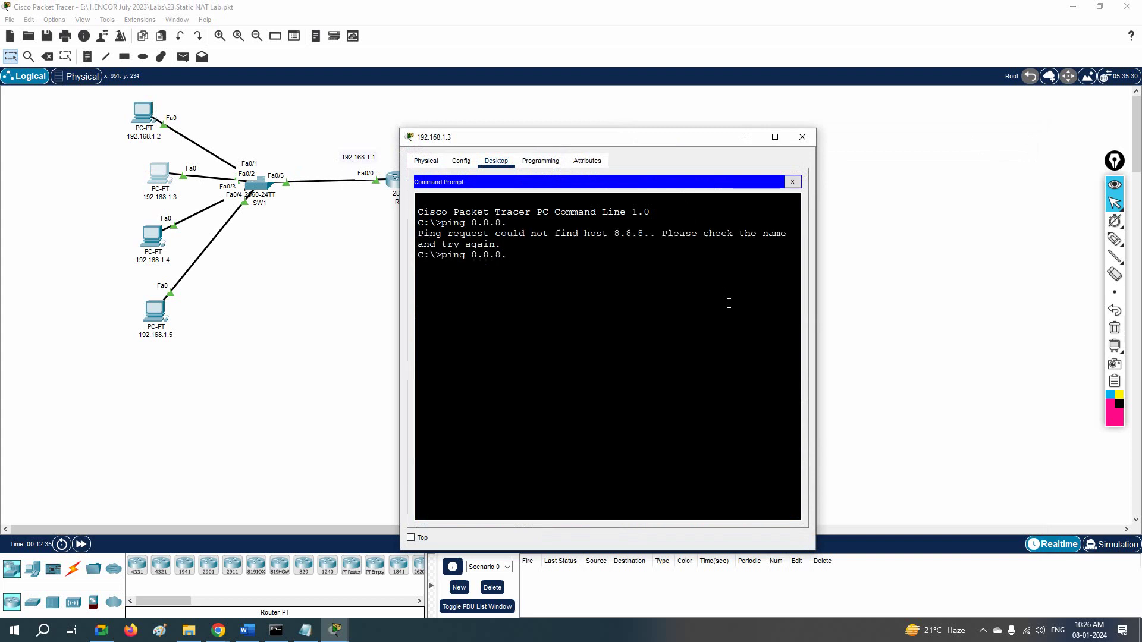
type("8")
key("Return")
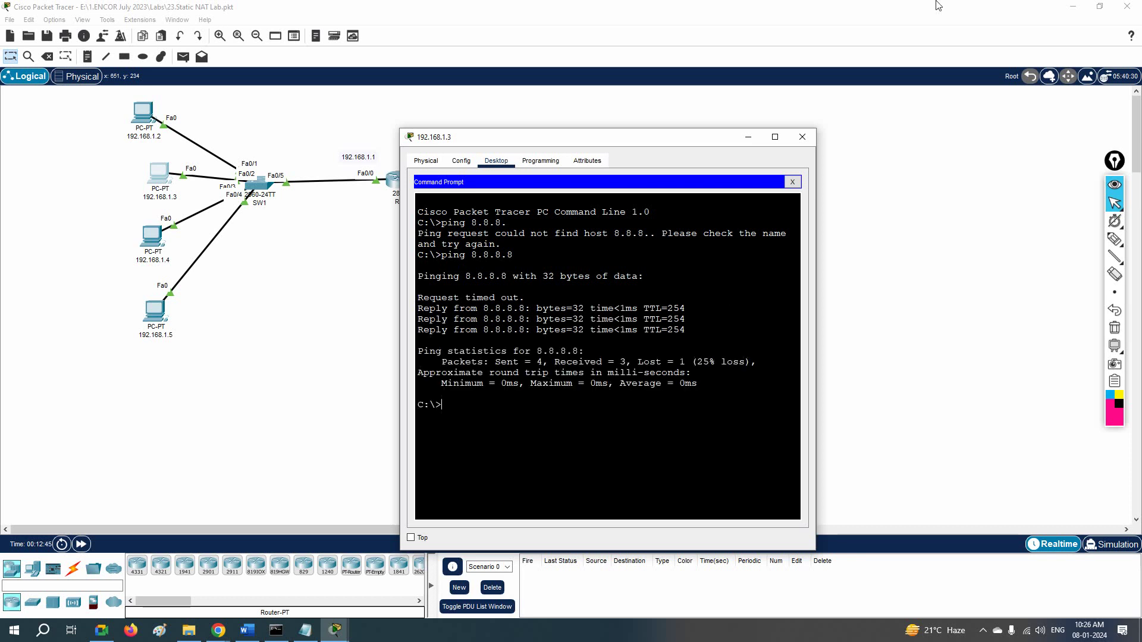
Step: Open the command prompt on PC 192.168.1.4 and ping 8.8.8.8
left_click(152, 236)
left_click(497, 162)
left_click(677, 253)
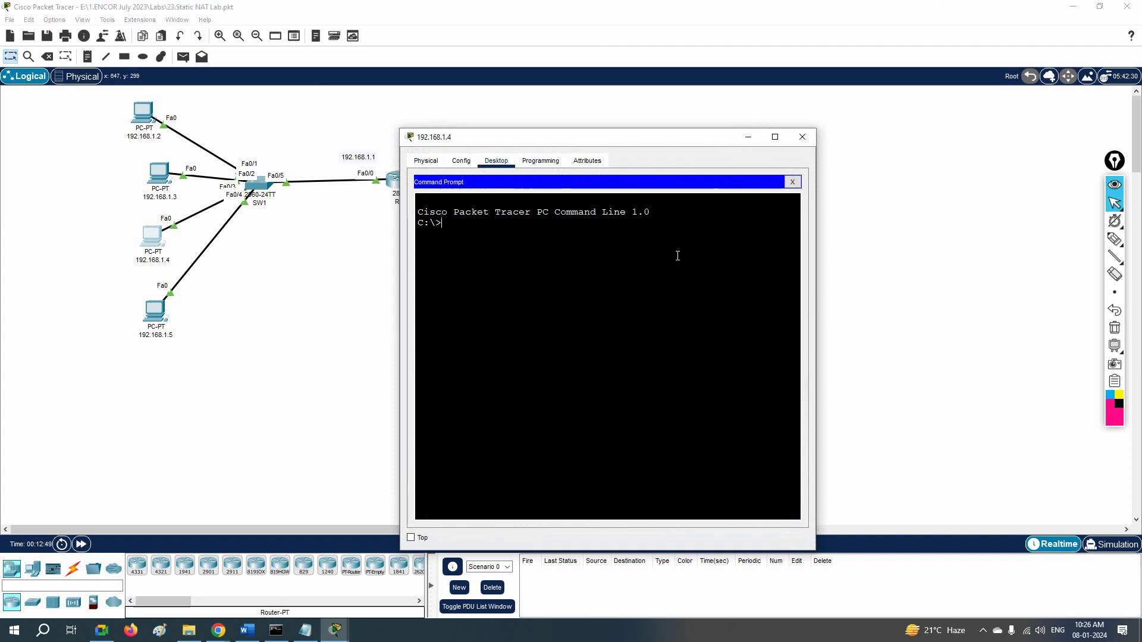
type("ping 8.8.8.8")
key("Return")
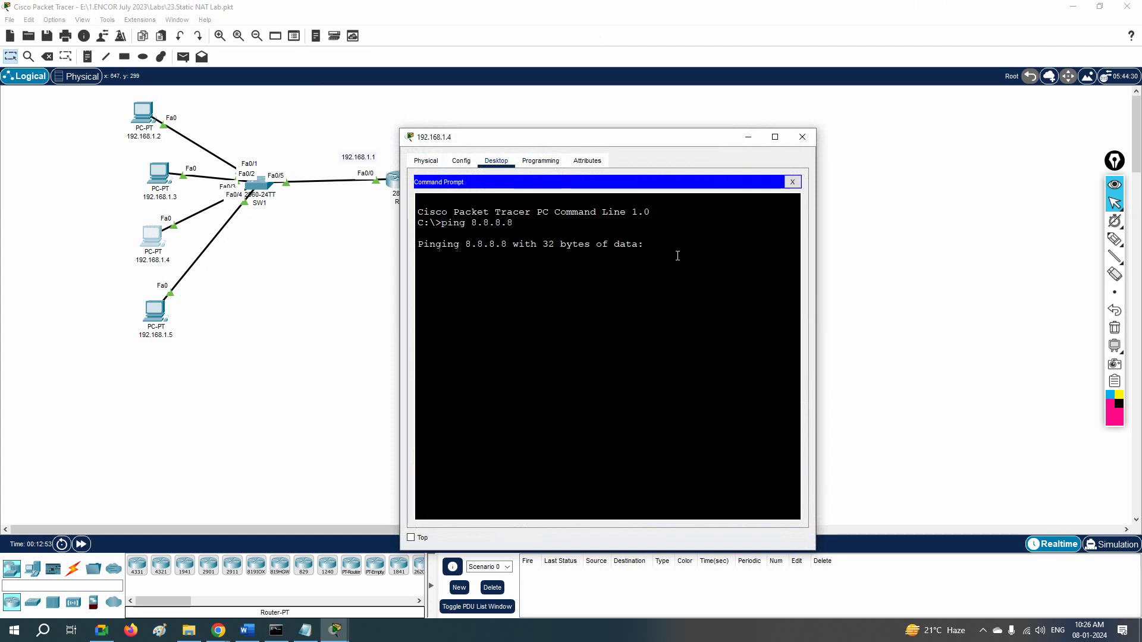
Step: Review the static NAT mappings for 192.168.1.2 and 192.168.1.3 in the Notepad notes, then return to the 192.168.1.4 command prompt
left_click(307, 633)
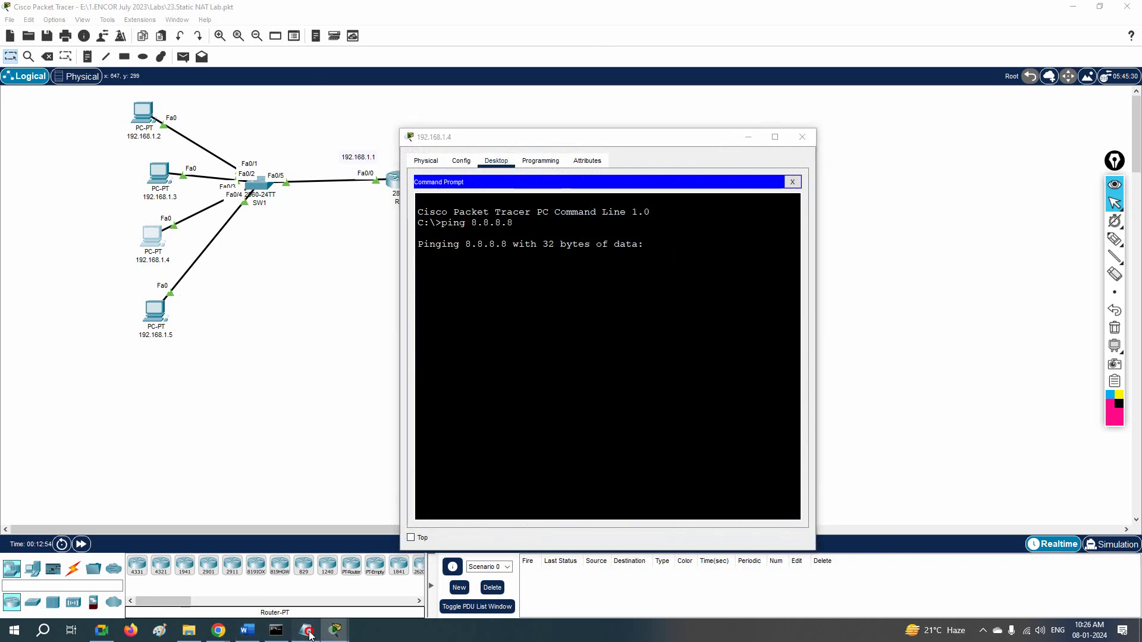
left_click(754, 350)
left_click_drag(655, 338, 1014, 336)
left_click_drag(869, 351, 1014, 351)
left_click(535, 380)
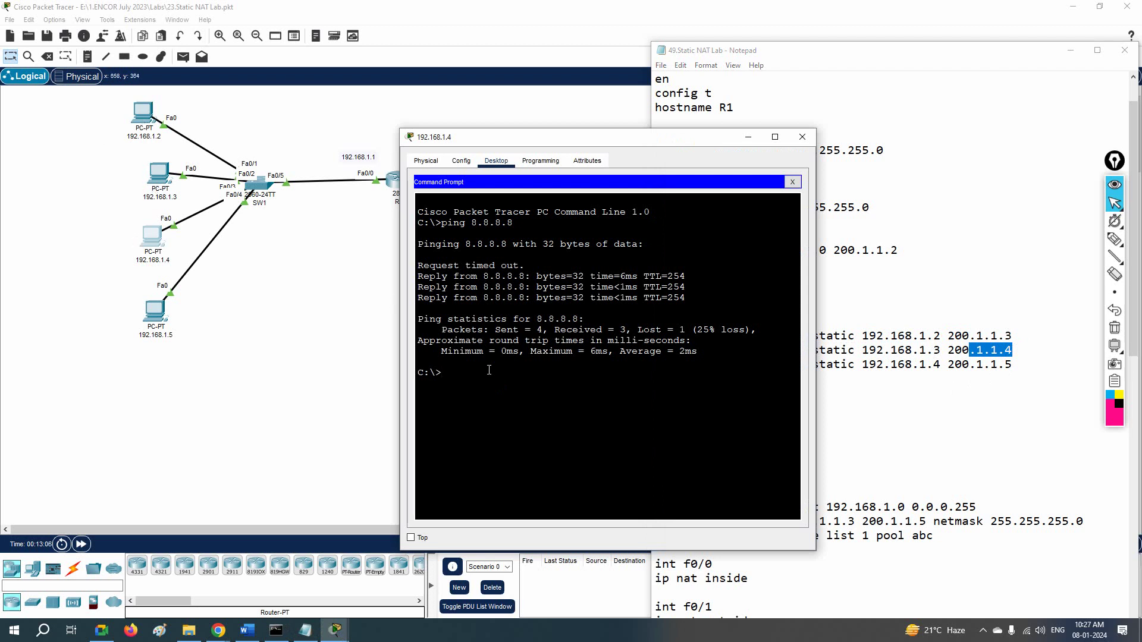
Step: Open the command prompt on PC 192.168.1.5, ping 8.8.8.8 and move its window clear of the topology
left_click(161, 314)
left_click(496, 160)
left_click(661, 208)
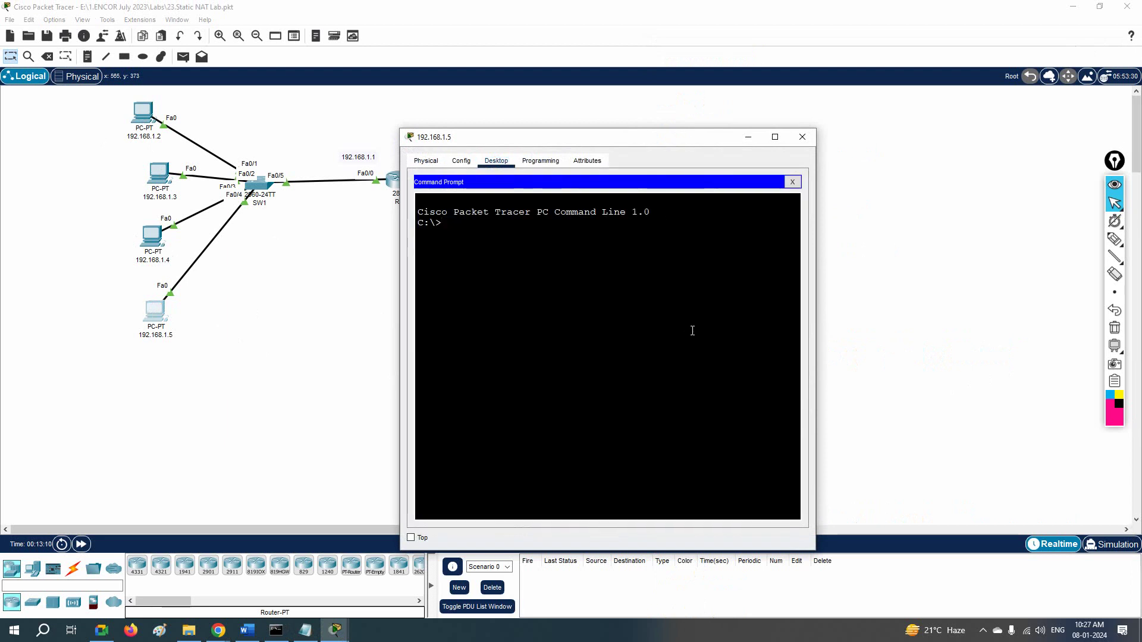
type("ping 8.8.8.8")
key("Return")
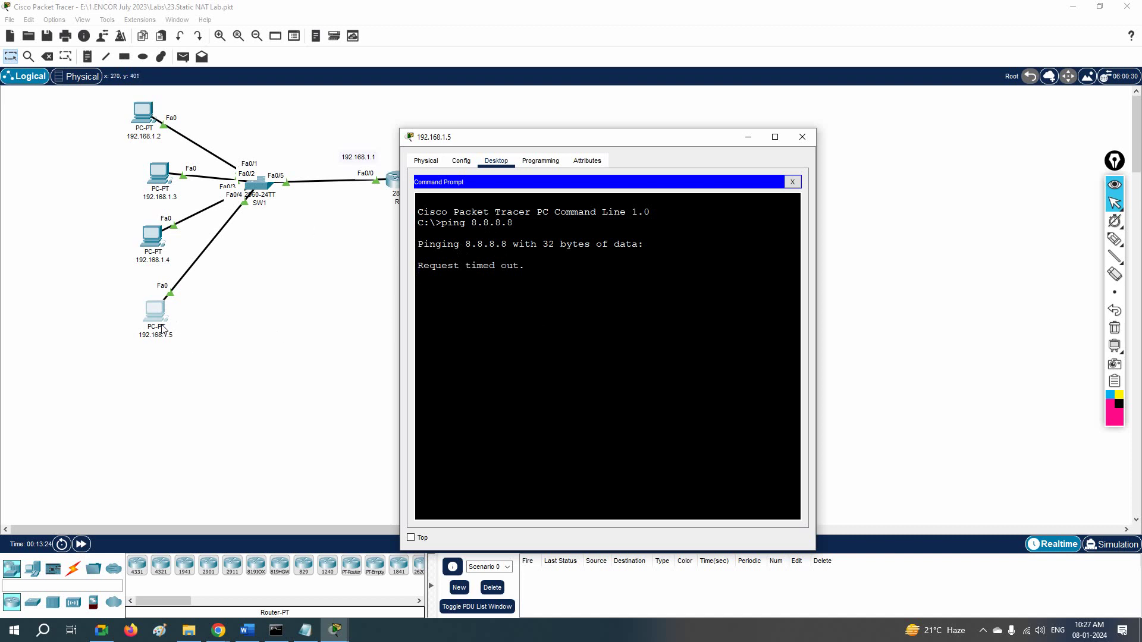
left_click_drag(447, 140, 637, 217)
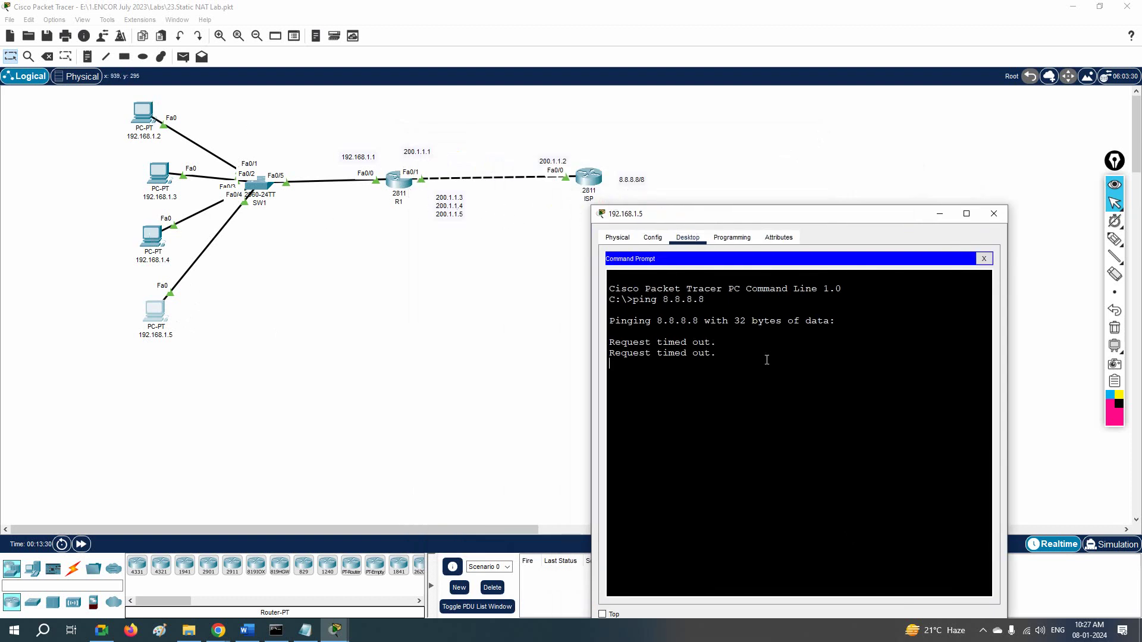
Step: Open R1's CLI in a maximized window and leave configuration mode for the privileged prompt
left_click(411, 189)
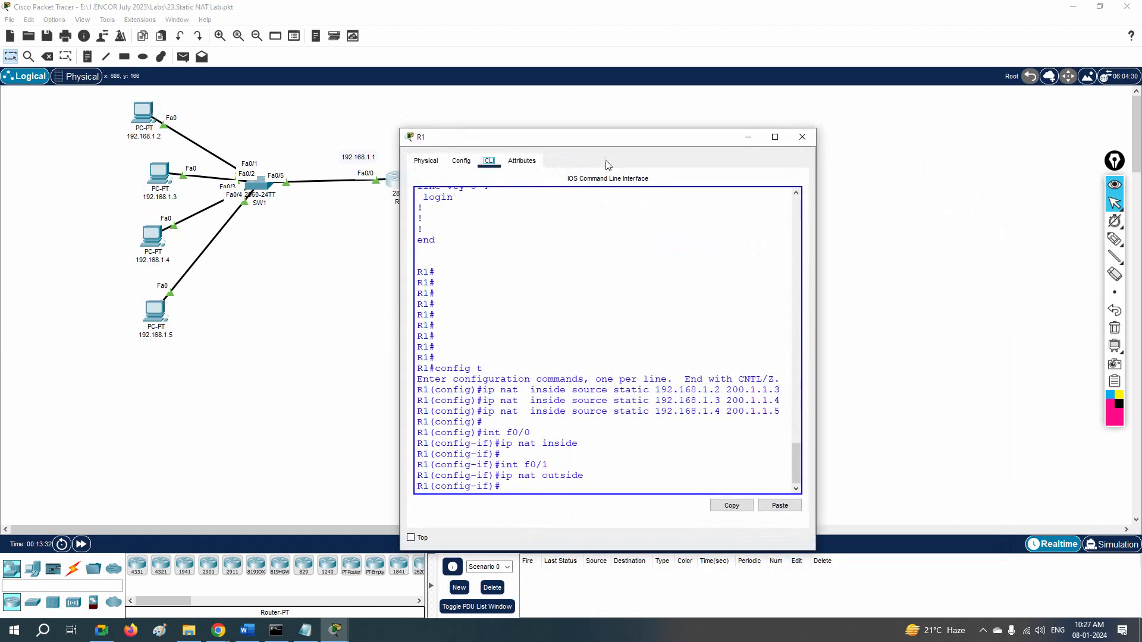
left_click(772, 132)
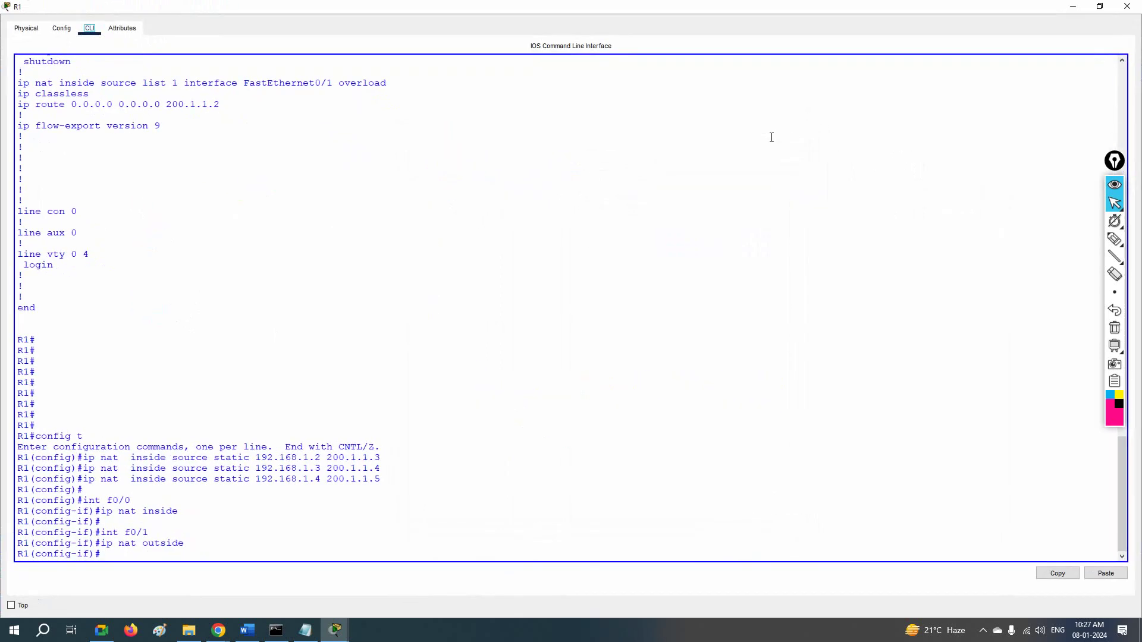
triple_click(623, 83)
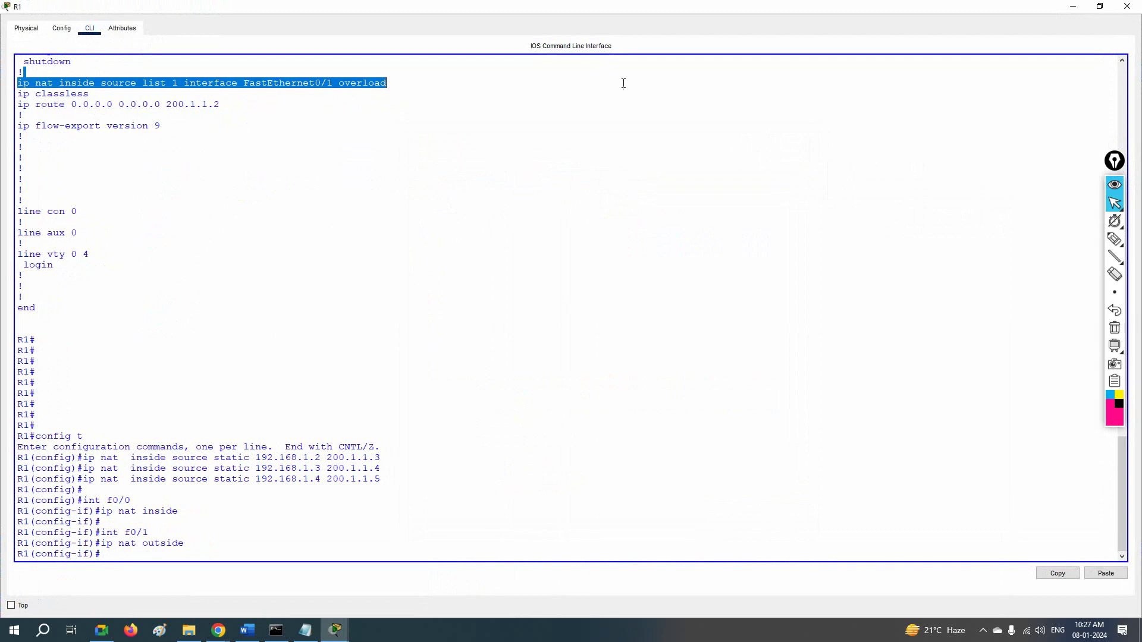
key("Return")
key("Return")
key("ctrl+z")
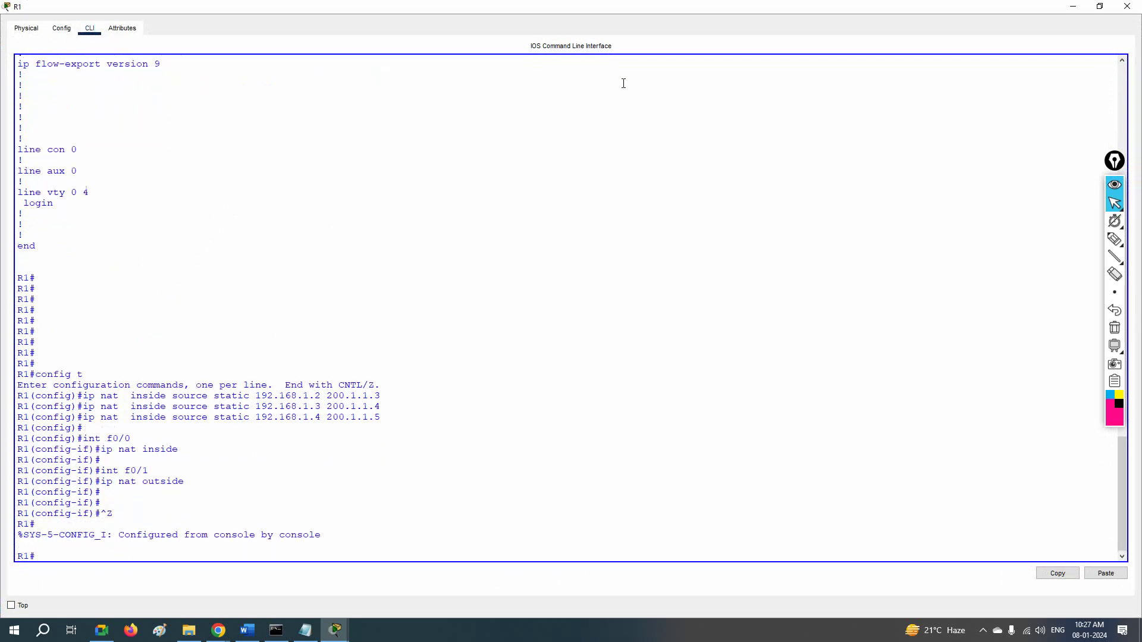
Step: Display R1's NAT table with sh ip nat translations, examine the first ICMP entry's inside and outside addresses, and minimize the window
type("sh ip nat tr")
key("Tab")
key("Return")
key("Return")
key("Return")
key("Return")
key("Return")
key("Return")
key("Return")
key("Return")
key("Return")
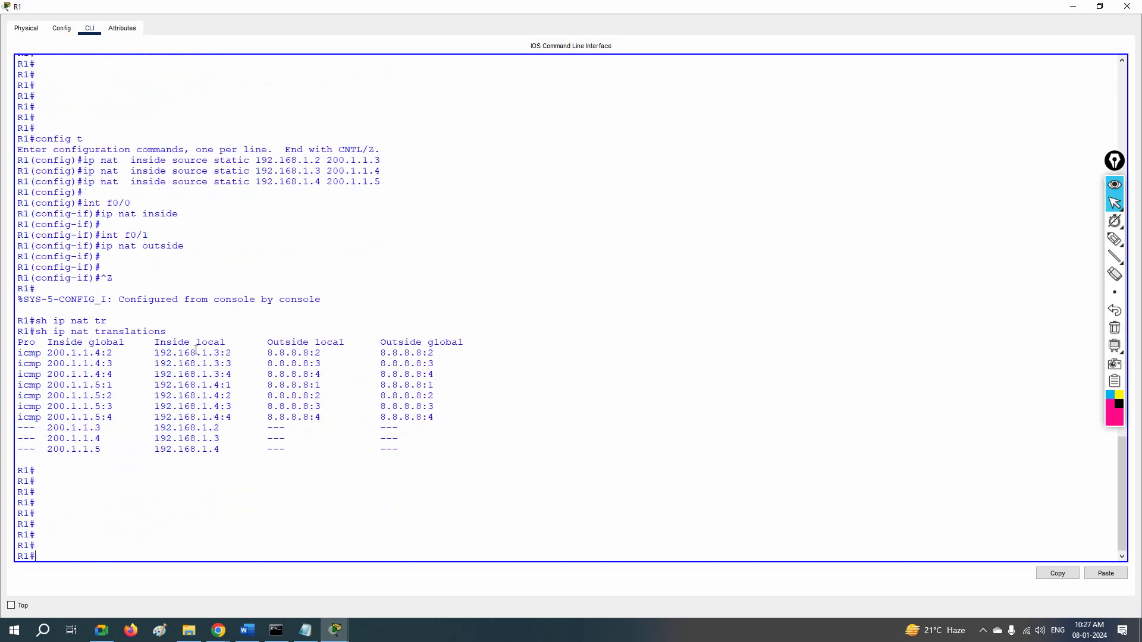
left_click_drag(240, 357, 46, 355)
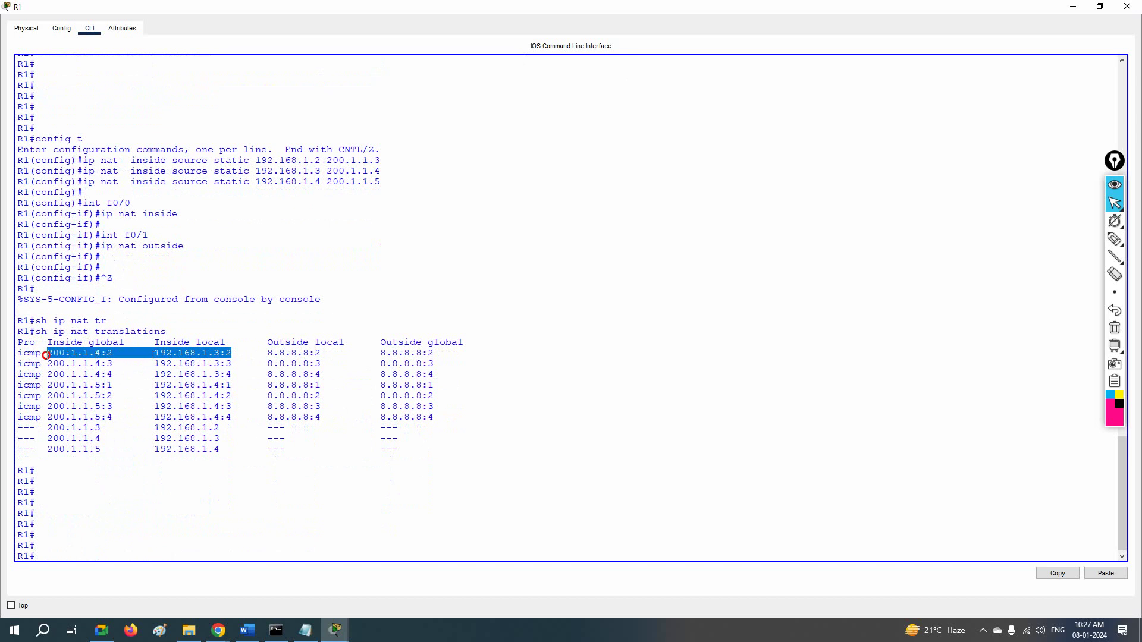
left_click_drag(255, 353, 434, 351)
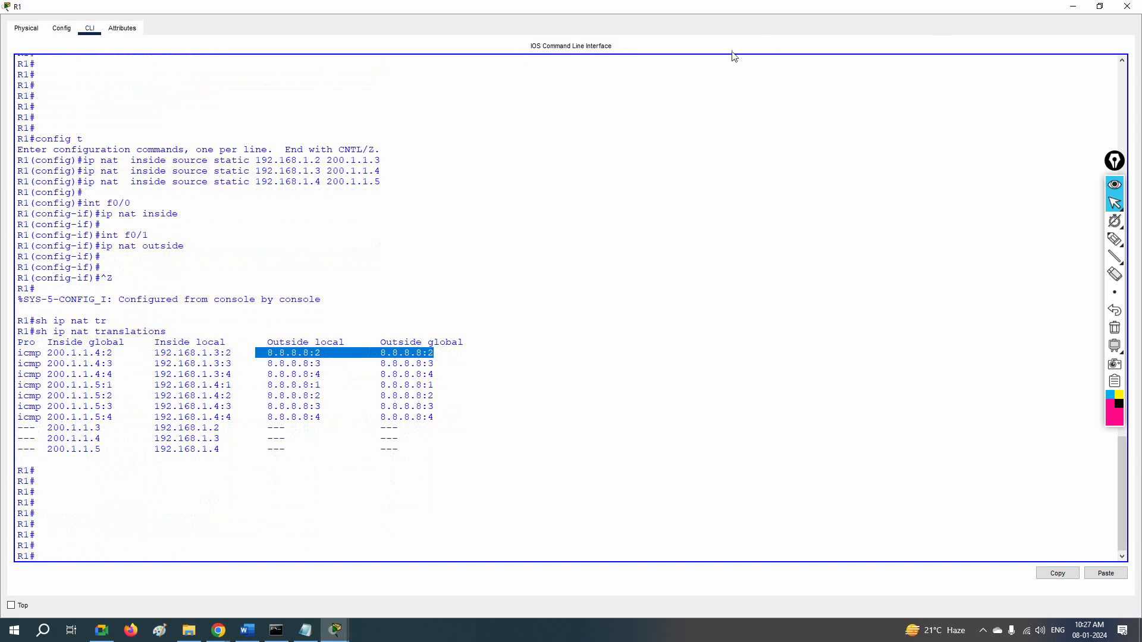
left_click(1073, 6)
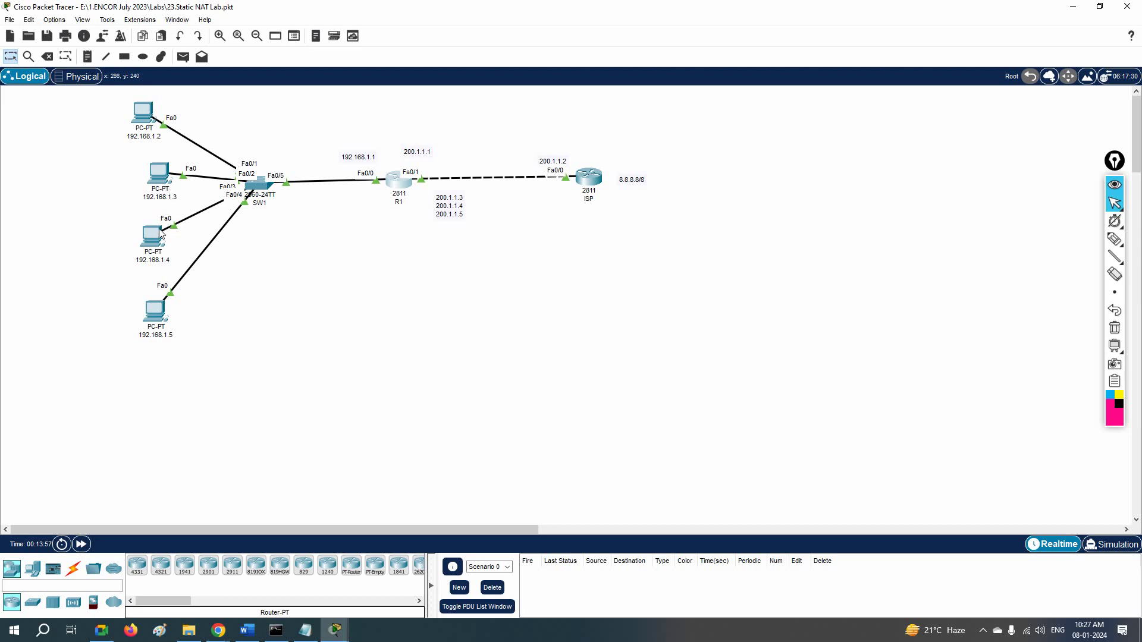
Step: Review the three static NAT mapping lines in the Notepad notes against the inside PCs in the topology
left_click(305, 630)
left_click_drag(1016, 373, 634, 339)
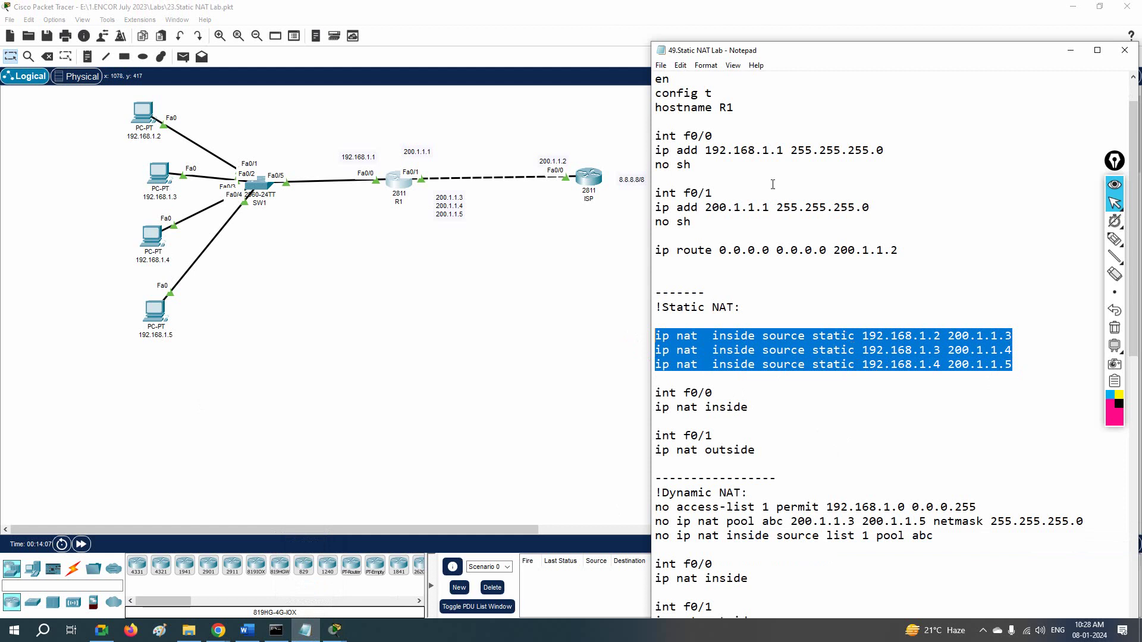
left_click_drag(862, 335, 1018, 330)
left_click_drag(862, 350, 1015, 351)
left_click_drag(863, 364, 1039, 364)
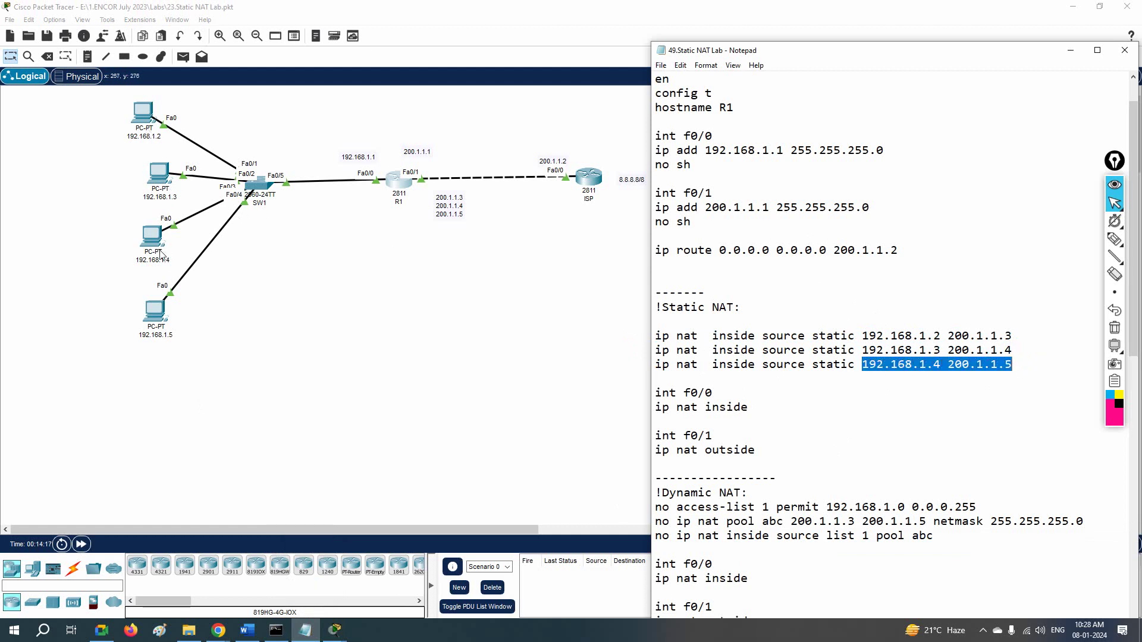
left_click(917, 419)
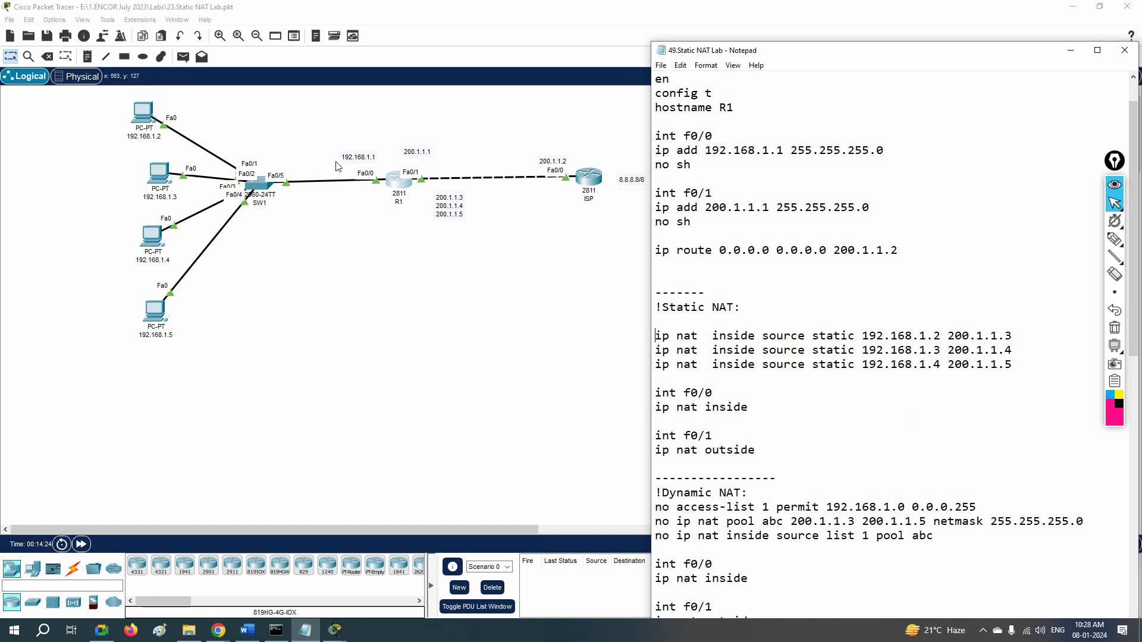
Step: Check PC 192.168.1.2's pings and R1's latest CLI output, fast-forward the simulation time and reopen R1's CLI
left_click(152, 112)
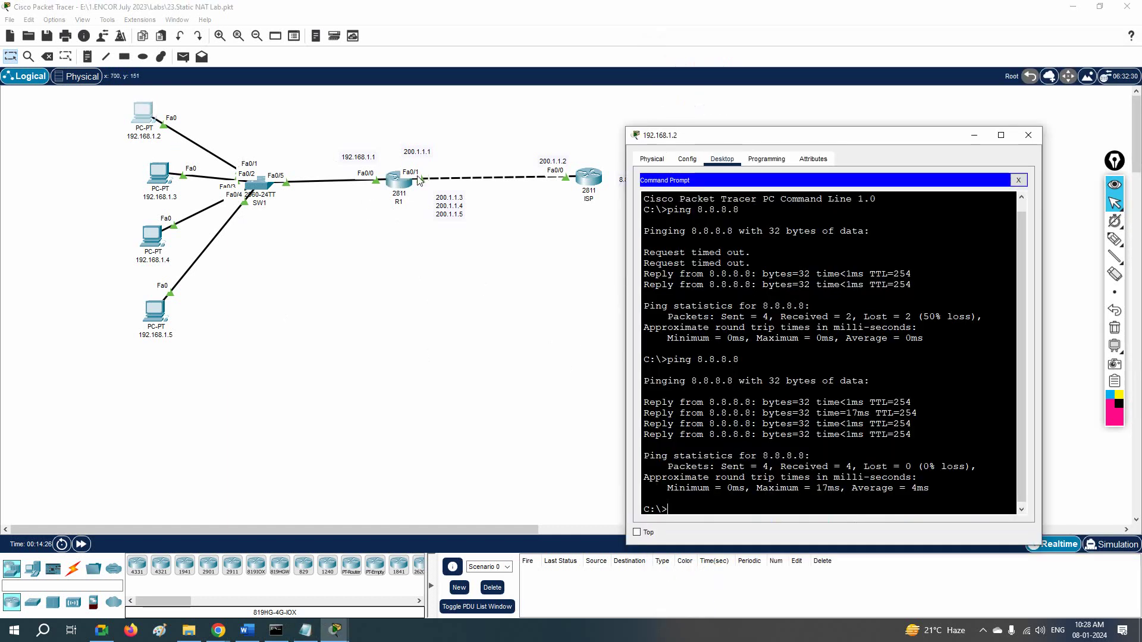
left_click(397, 180)
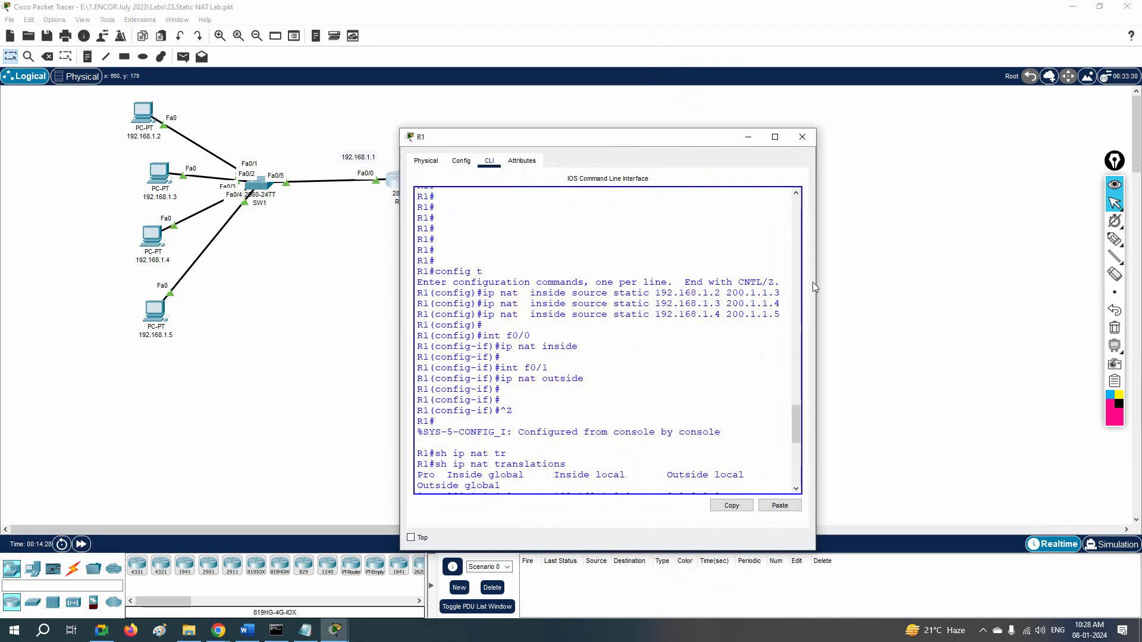
left_click_drag(796, 424, 797, 464)
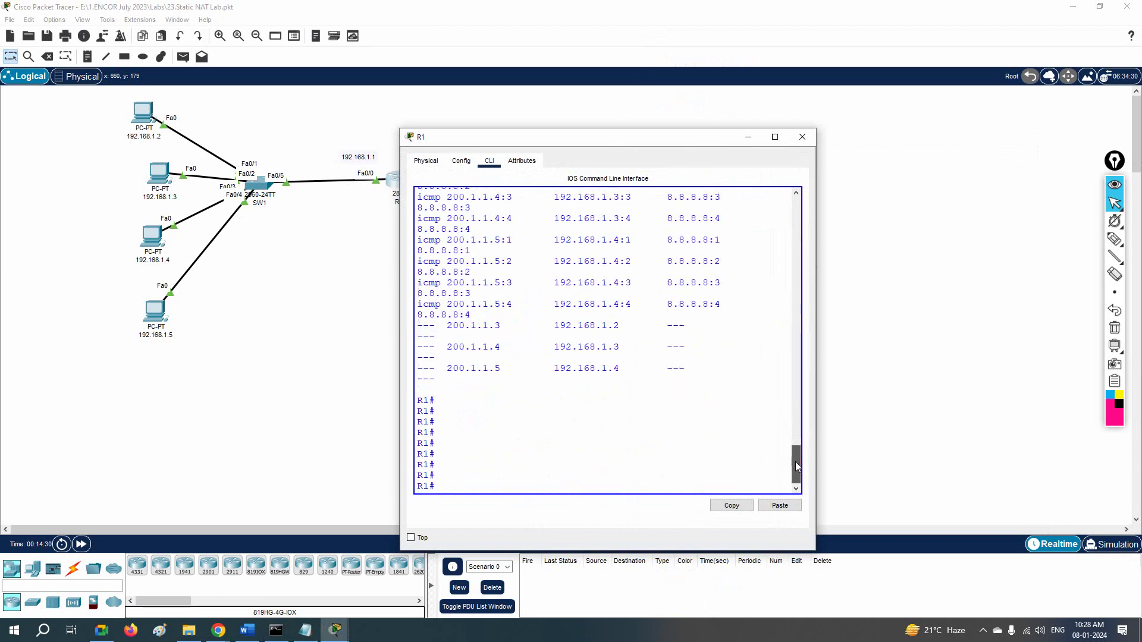
left_click(81, 551)
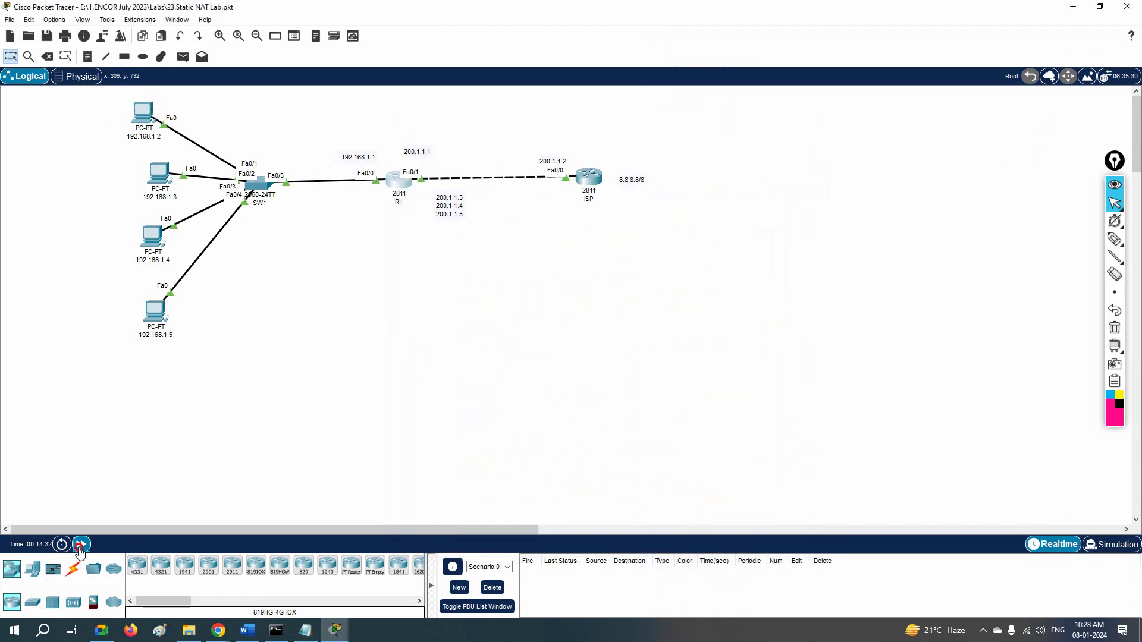
left_click(389, 189)
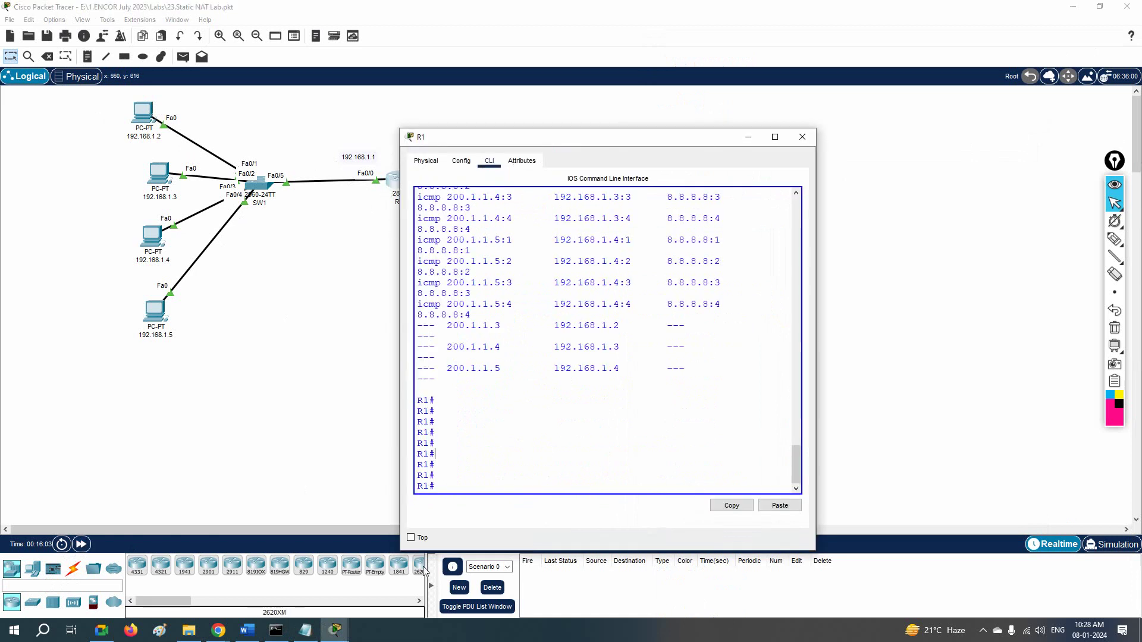
Step: Prefix each of the three static NAT mapping commands in the Notepad notes with no
left_click(312, 636)
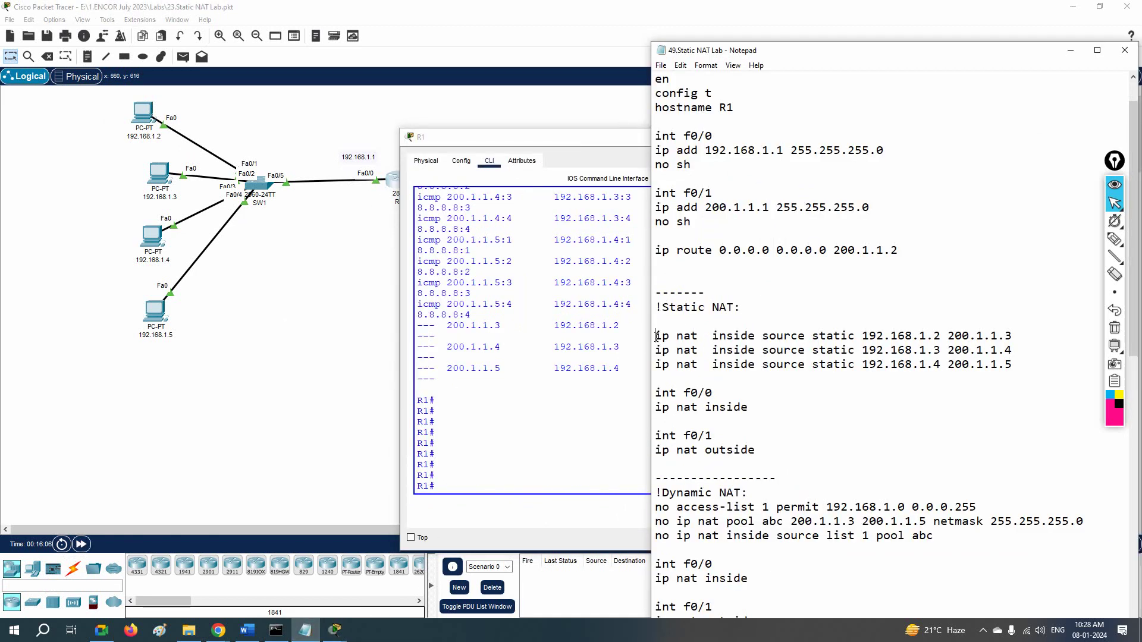
type("no")
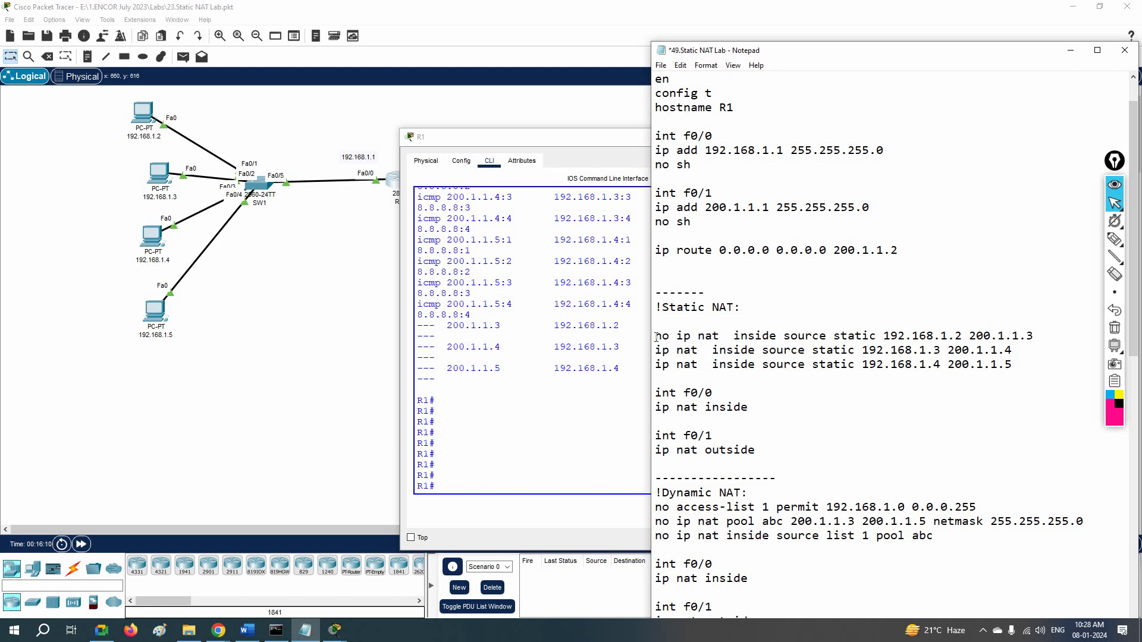
left_click(655, 352)
type("no")
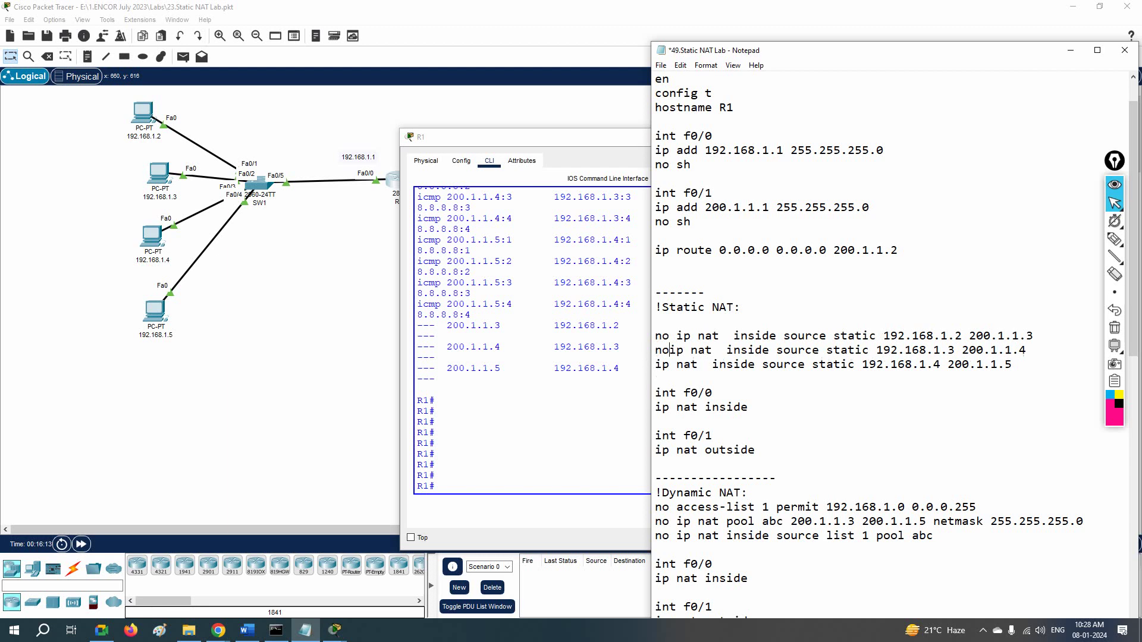
left_click(655, 364)
type("no")
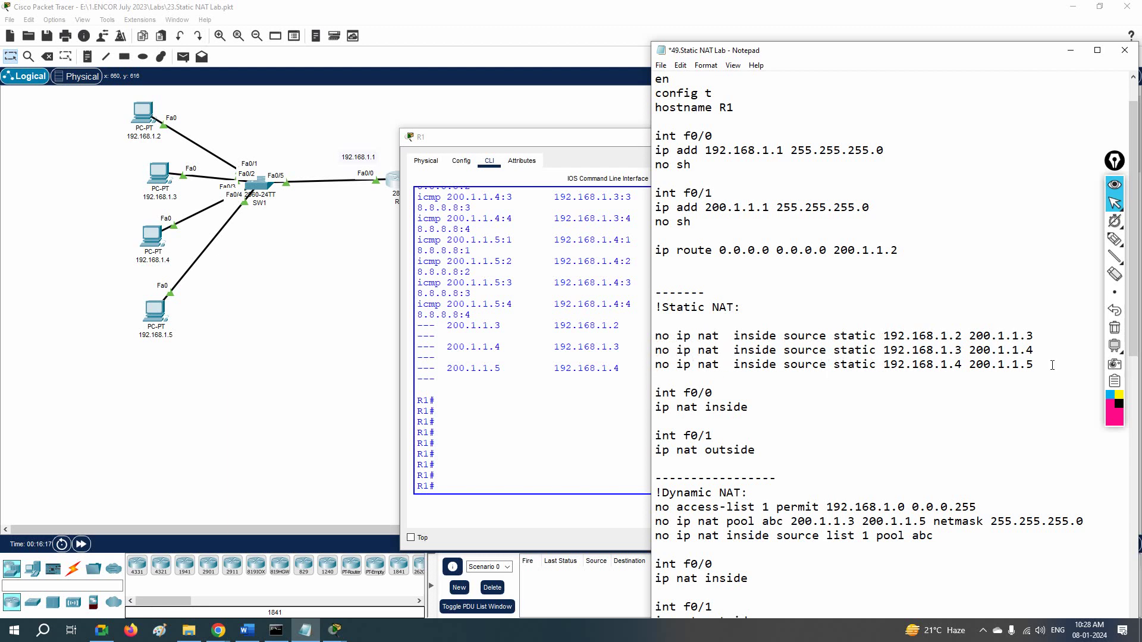
Step: Copy the three no ip nat inside source static commands into R1's global configuration mode and widen its window to check them
left_click_drag(1052, 365, 655, 336)
key("ctrl+c")
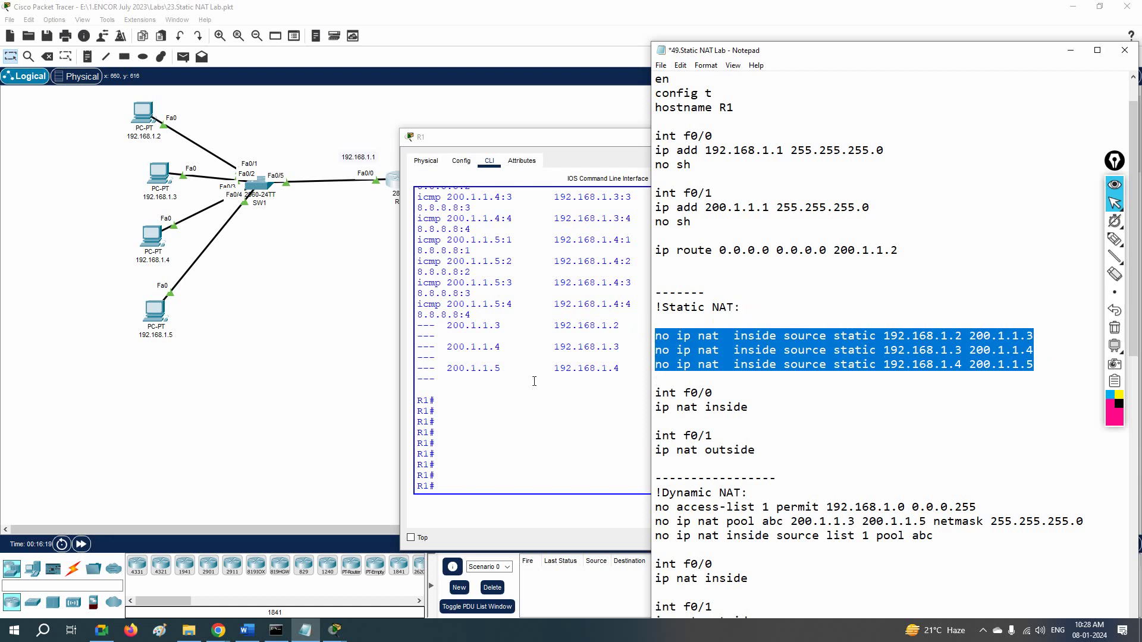
left_click(481, 418)
type("config")
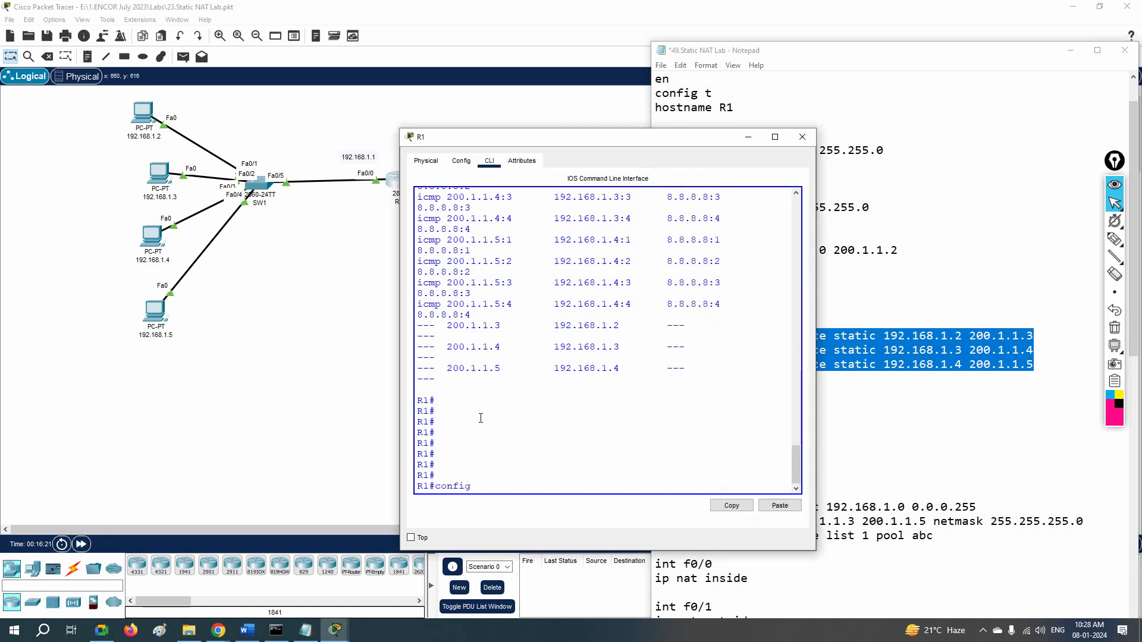
type(" t")
key("Return")
right_click(481, 418)
left_click(510, 429)
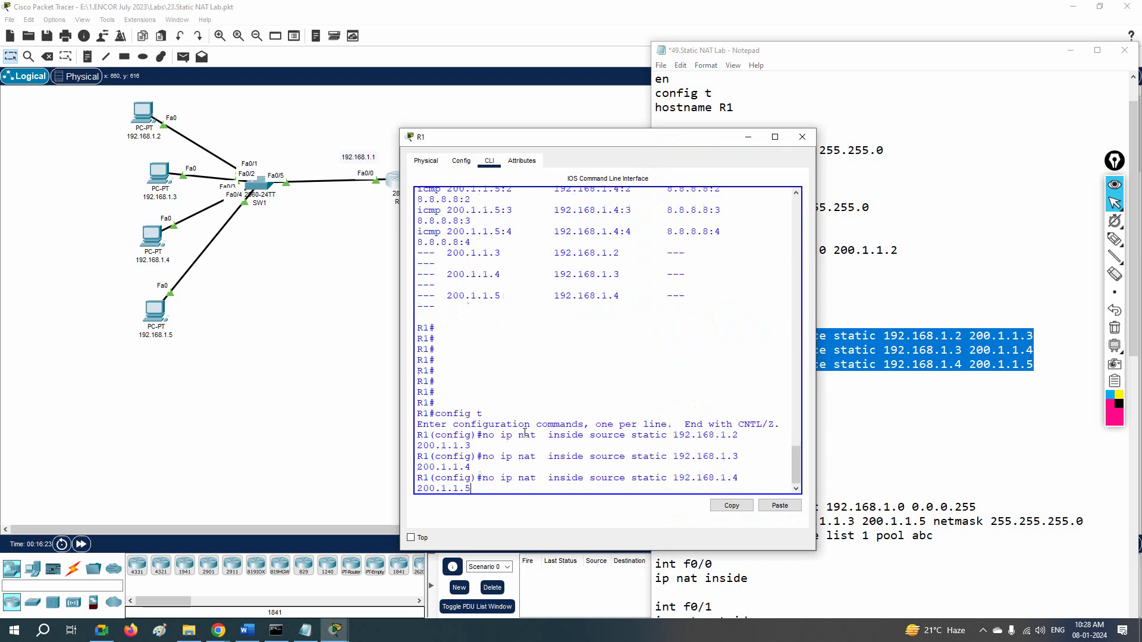
left_click_drag(395, 392, 73, 391)
left_click_drag(160, 456, 658, 467)
Step: Remove the no prefix from the three static NAT mapping commands in the Notepad notes
left_click(850, 423)
left_click_drag(678, 337, 649, 338)
key("Delete")
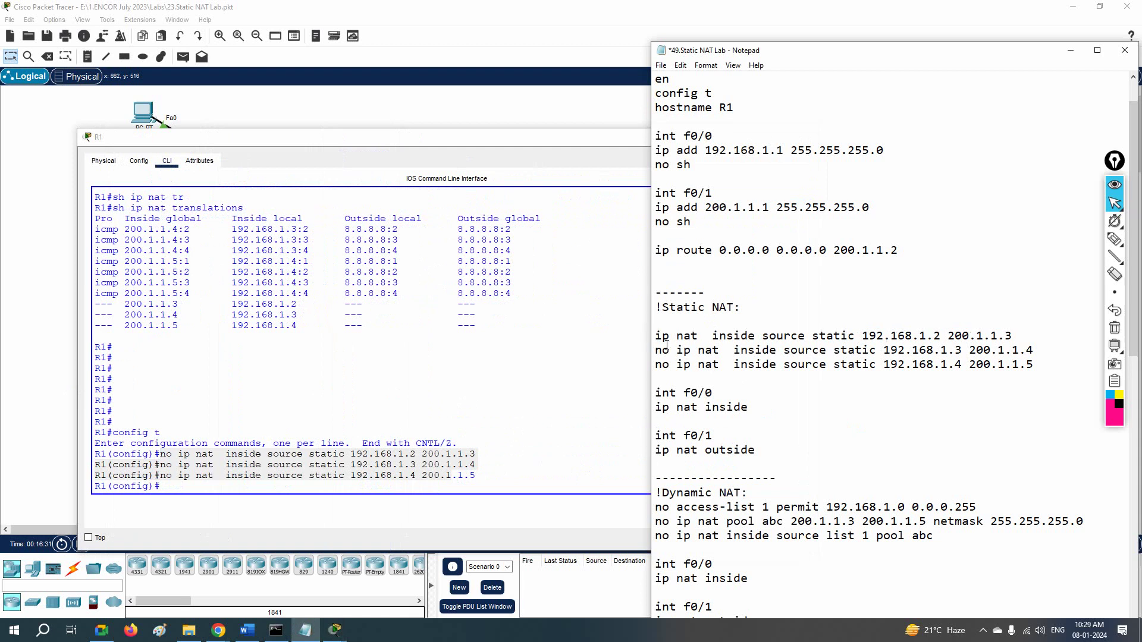
left_click_drag(679, 350, 650, 364)
key("Delete")
key("Delete")
Step: Widen the Notepad window, remove the no prefix from the three Dynamic NAT commands and return to R1's CLI
left_click_drag(655, 304, 752, 453)
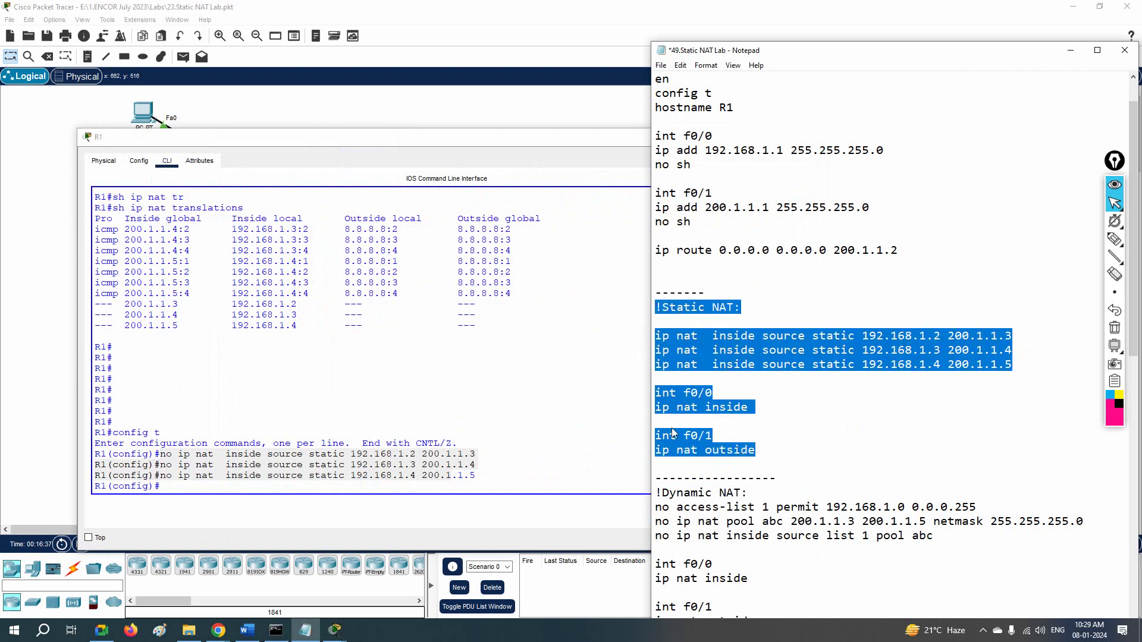
scroll(744, 380, "down", 8)
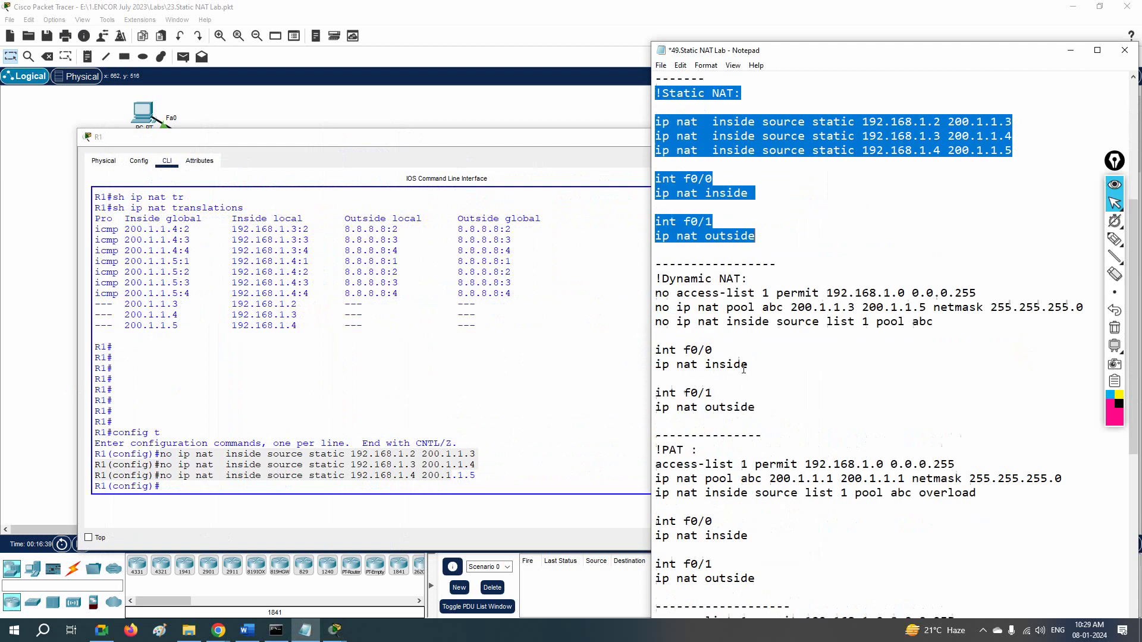
left_click_drag(650, 210, 421, 193)
key("Delete")
key("Delete")
key("Delete")
scroll(547, 237, "up", 1)
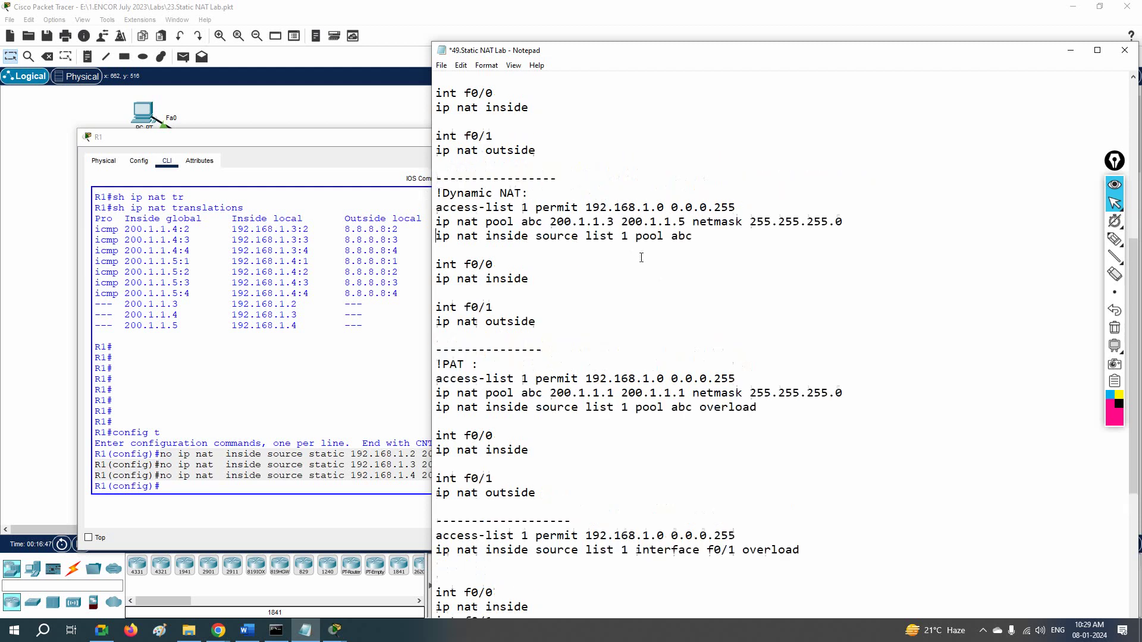
left_click(341, 161)
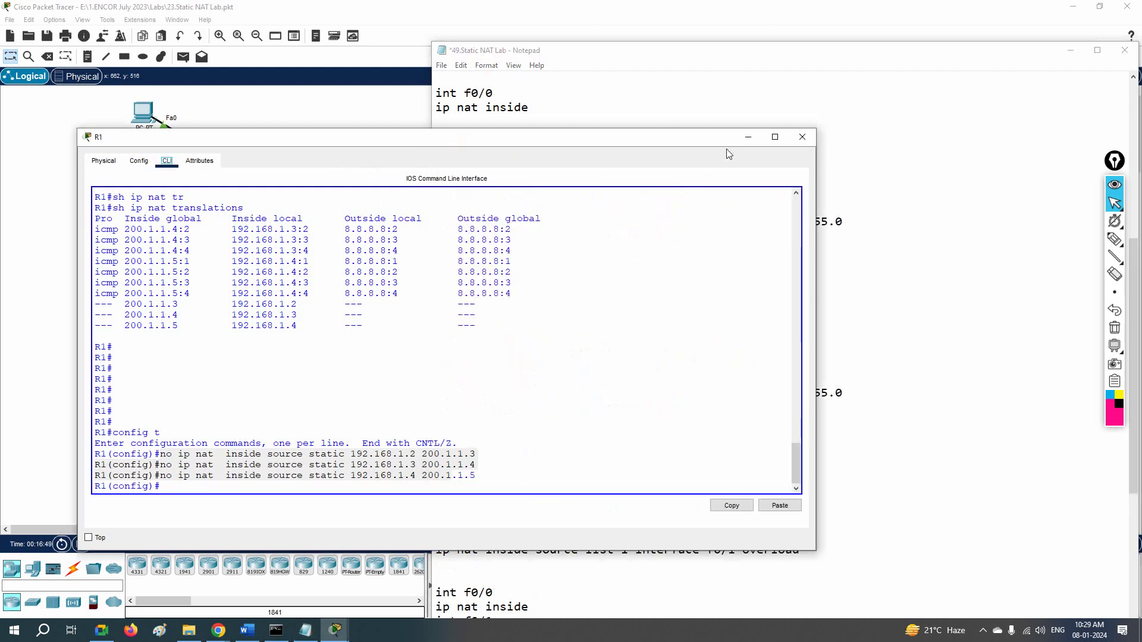
Step: Minimise R1's window and move the Notepad notes aside so the topology and the Dynamic NAT commands are both in view
left_click(745, 135)
mouse_move(559, 51)
left_mouse_down()
mouse_move(692, 80)
mouse_move(699, 58)
left_mouse_up()
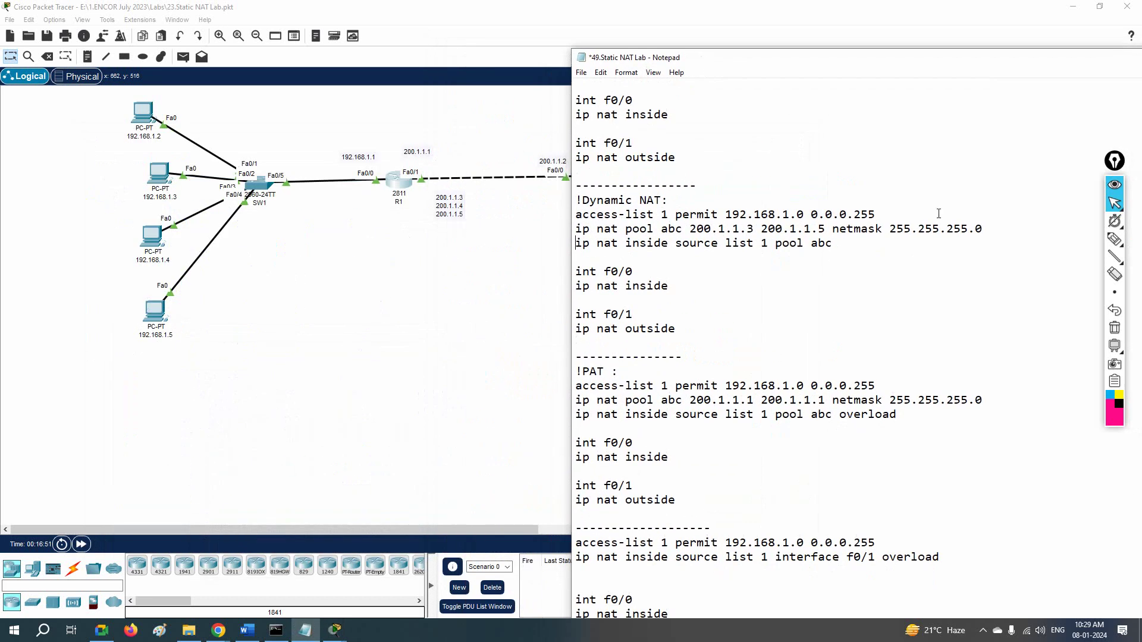
Step: With the pen, tick public addresses 200.1.1.3 to 200.1.1.5 beside R1 and trace traffic paths from PCs 192.168.1.2, 192.168.1.3 and 192.168.1.5
left_click(1115, 239)
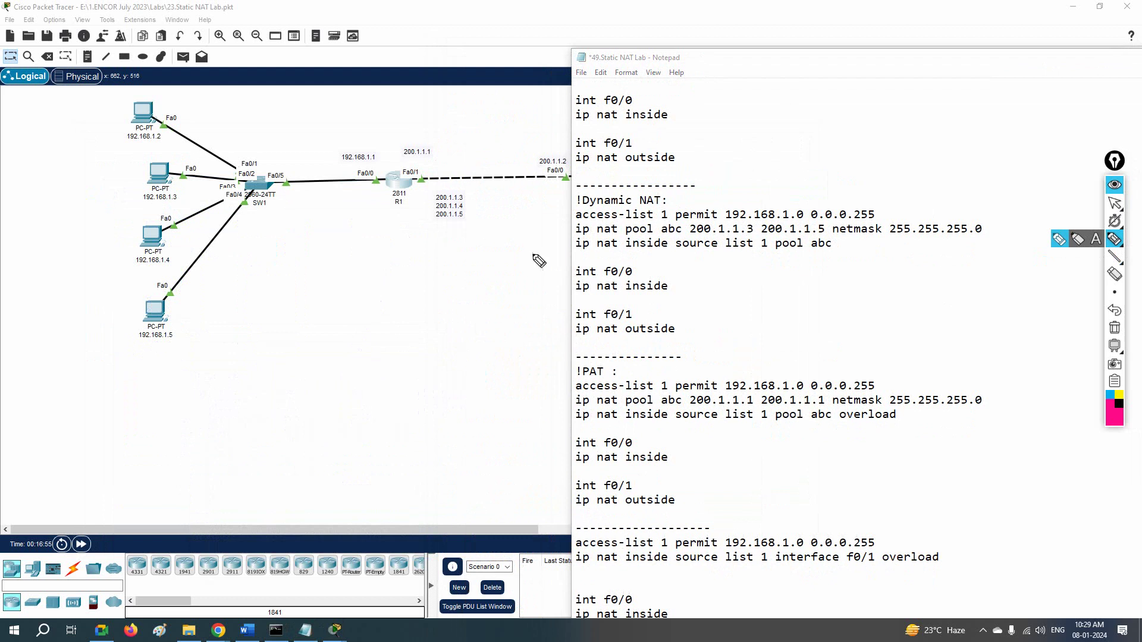
left_click_drag(470, 196, 474, 203)
left_click_drag(467, 219, 483, 214)
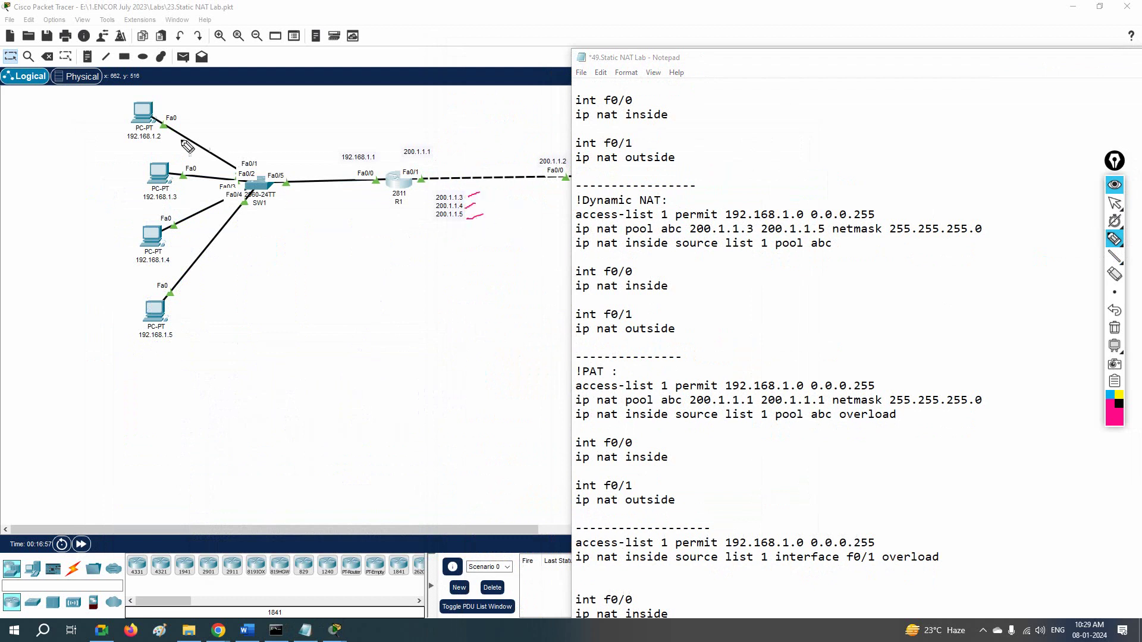
mouse_move(153, 117)
left_mouse_down()
mouse_move(297, 176)
mouse_move(441, 197)
mouse_move(539, 169)
left_mouse_up()
mouse_move(158, 173)
left_mouse_down()
mouse_move(339, 213)
mouse_move(479, 204)
left_mouse_up()
mouse_move(178, 238)
left_mouse_down()
mouse_move(170, 246)
mouse_move(183, 241)
left_mouse_up()
mouse_move(157, 302)
left_mouse_down()
mouse_move(316, 223)
mouse_move(553, 212)
left_mouse_up()
Step: Cross out the link of PC 192.168.1.4, circle that PC, mark the upper two PCs' links, and erase all ink
mouse_move(165, 228)
left_mouse_down()
mouse_move(207, 204)
mouse_move(205, 221)
left_mouse_up()
left_click_drag(199, 221, 196, 241)
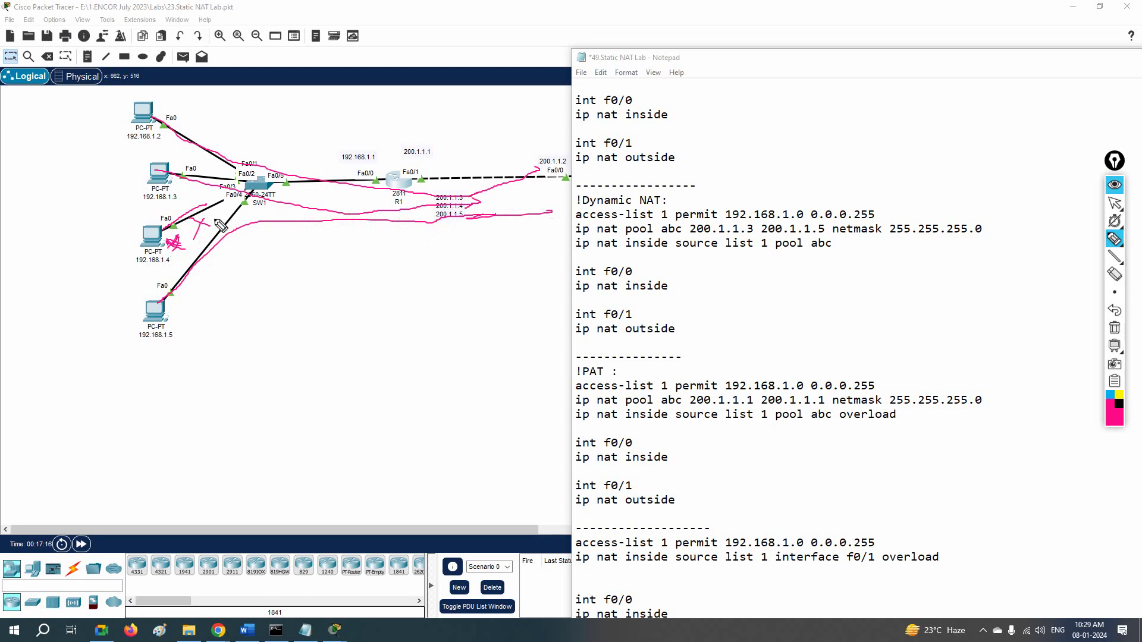
mouse_move(172, 212)
left_mouse_down()
mouse_move(169, 265)
mouse_move(204, 209)
left_mouse_up()
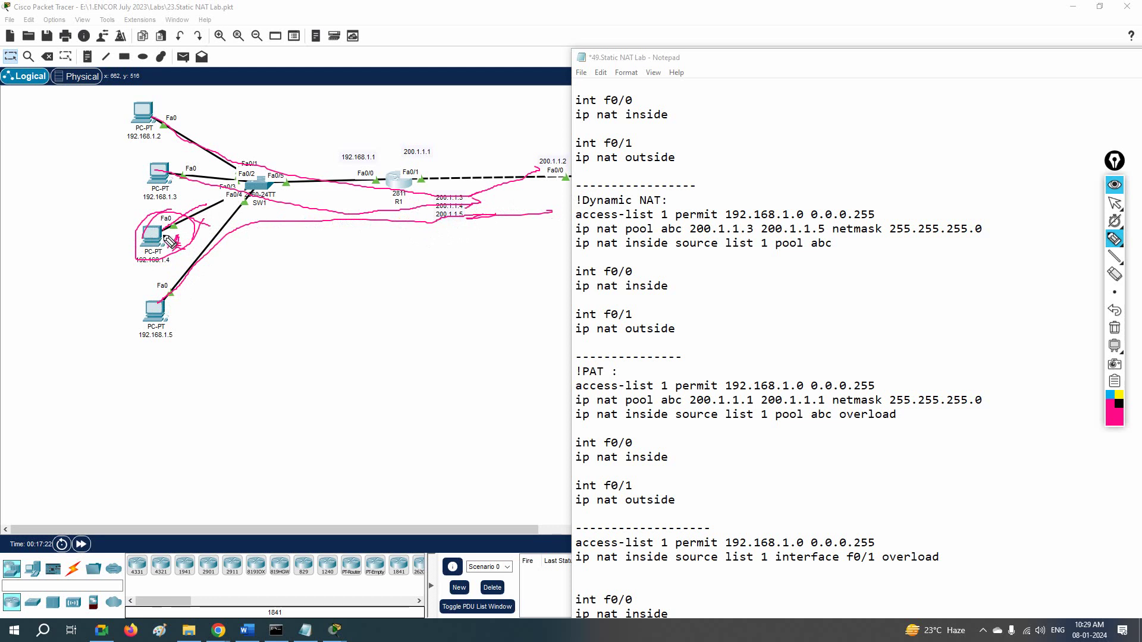
mouse_move(181, 121)
left_mouse_down()
mouse_move(176, 159)
mouse_move(200, 124)
mouse_move(181, 179)
left_mouse_up()
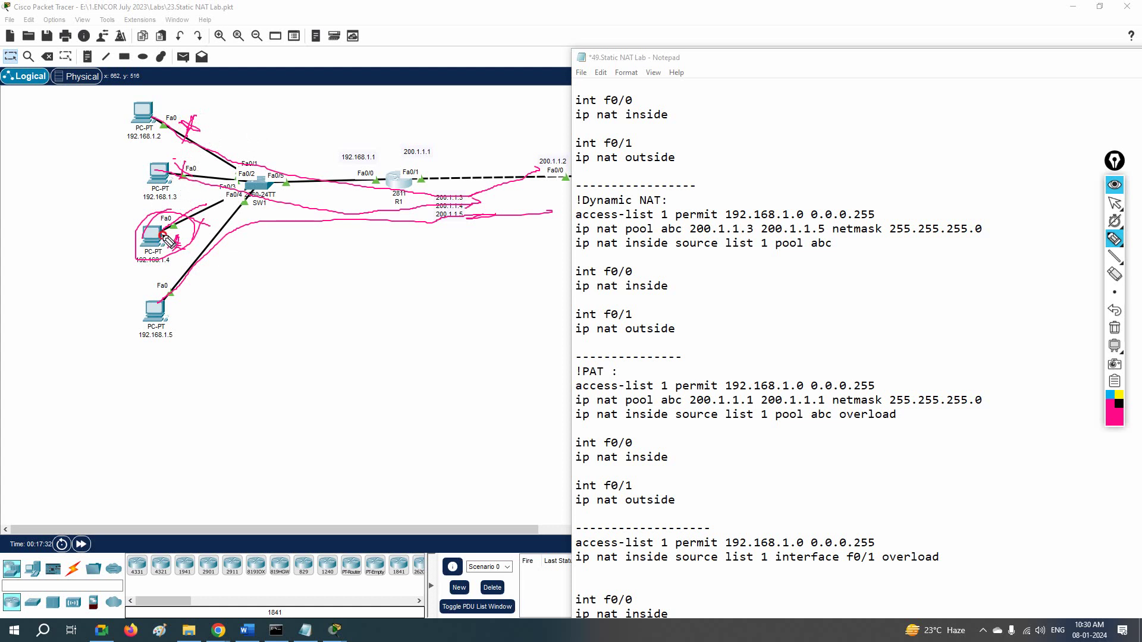
left_click_drag(164, 236, 179, 248)
left_click(1115, 328)
Step: Underline list number 1 and 192.168.1.0 0.0.0.255 in the Dynamic NAT access list, circle 192.168.1.1, write /24, and clear the ink
mouse_move(1116, 250)
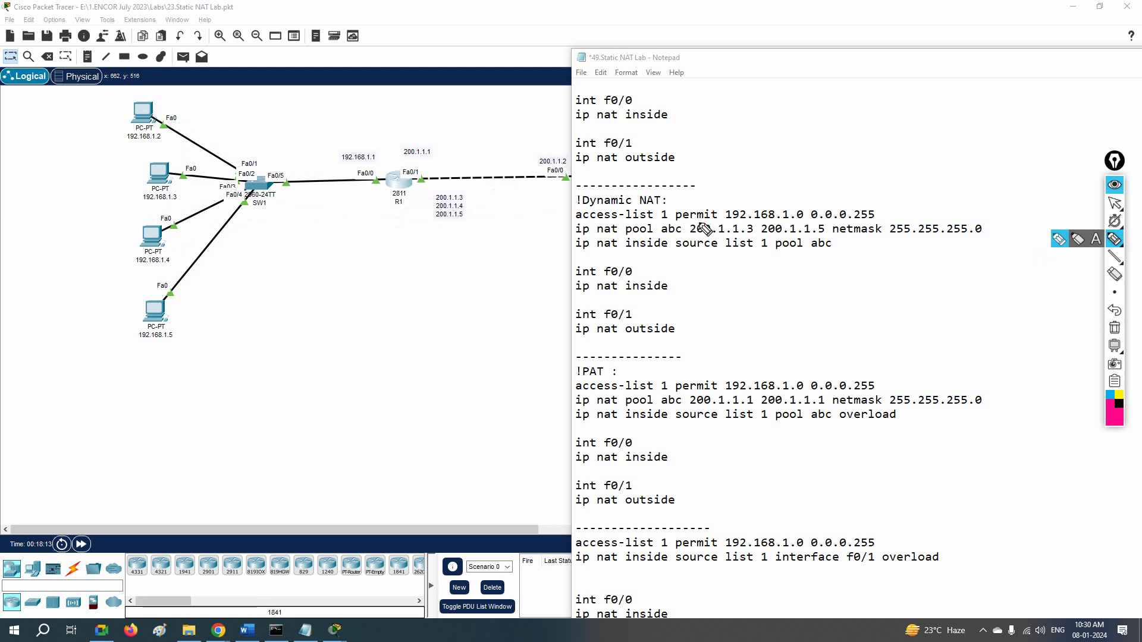
left_click_drag(656, 221, 670, 221)
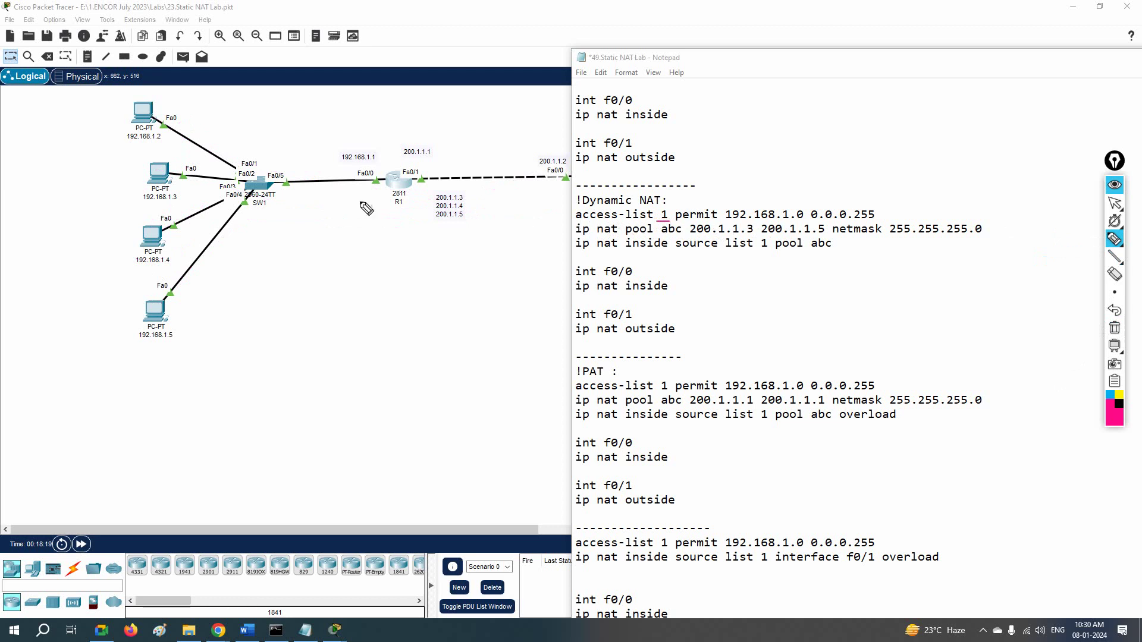
mouse_move(369, 140)
left_mouse_down()
mouse_move(335, 165)
mouse_move(364, 146)
left_mouse_up()
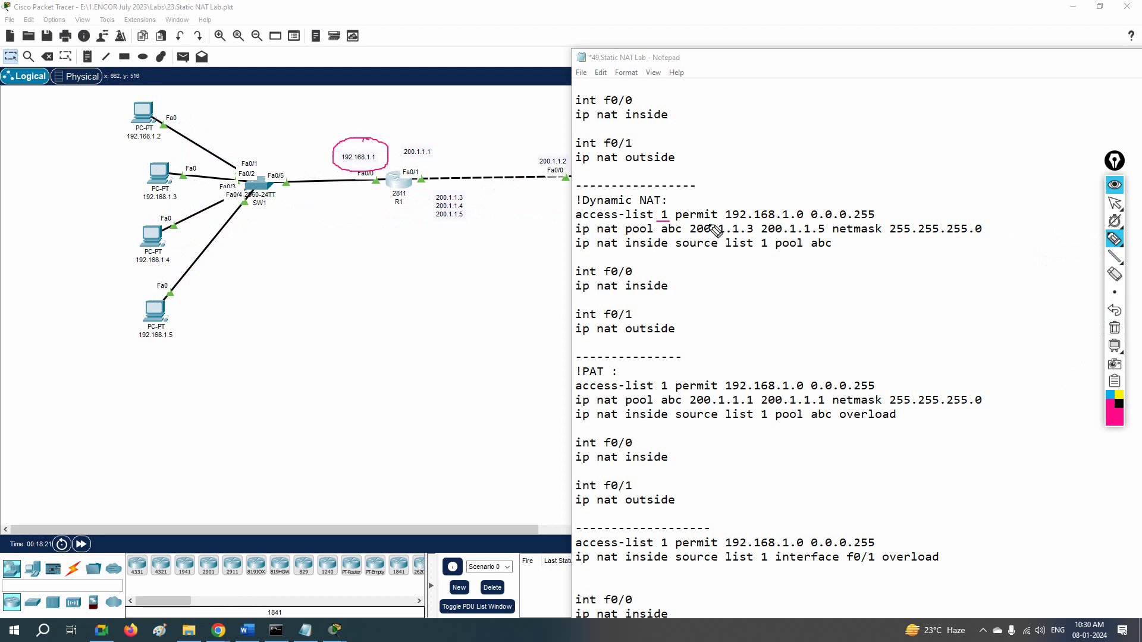
left_click_drag(725, 222, 878, 221)
left_click_drag(880, 144, 902, 174)
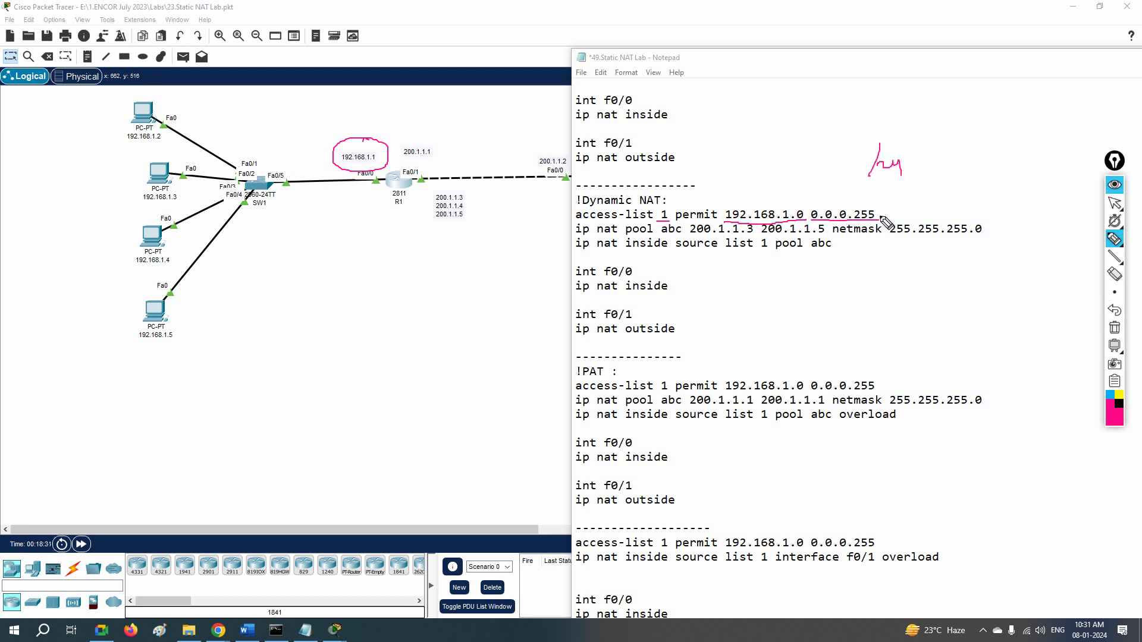
left_click(1114, 328)
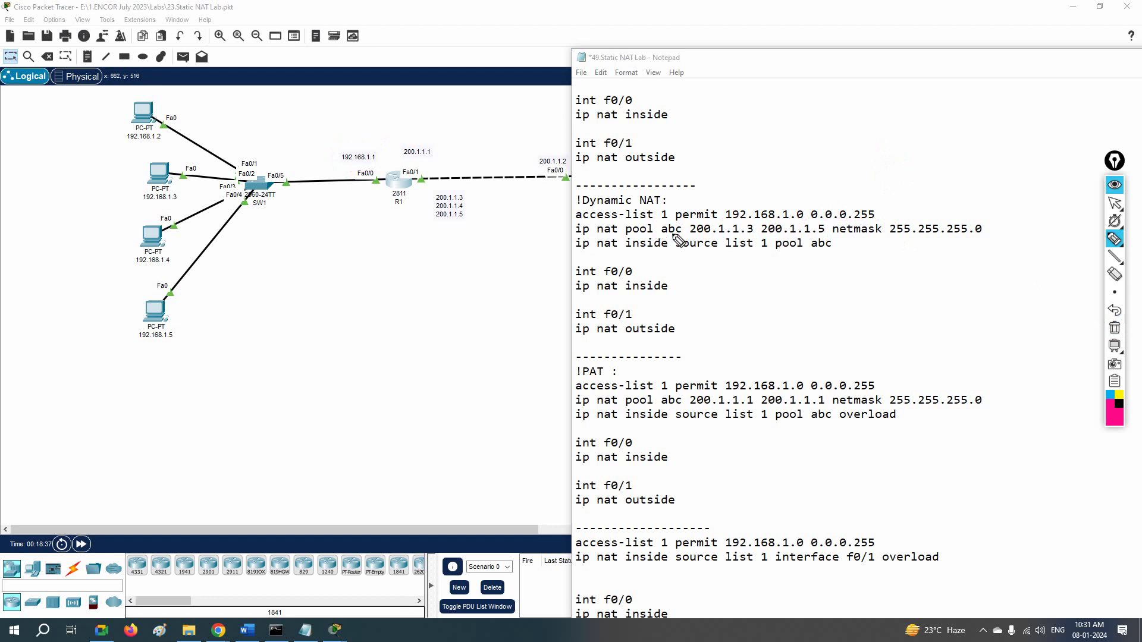
Step: Mark up the pool abc range and netmask plus the inside source list command in the Dynamic NAT notes, and clear the ink
left_click_drag(659, 238, 677, 237)
mouse_move(467, 199)
left_mouse_down()
mouse_move(479, 192)
mouse_move(483, 213)
left_mouse_up()
left_click_drag(691, 237, 982, 233)
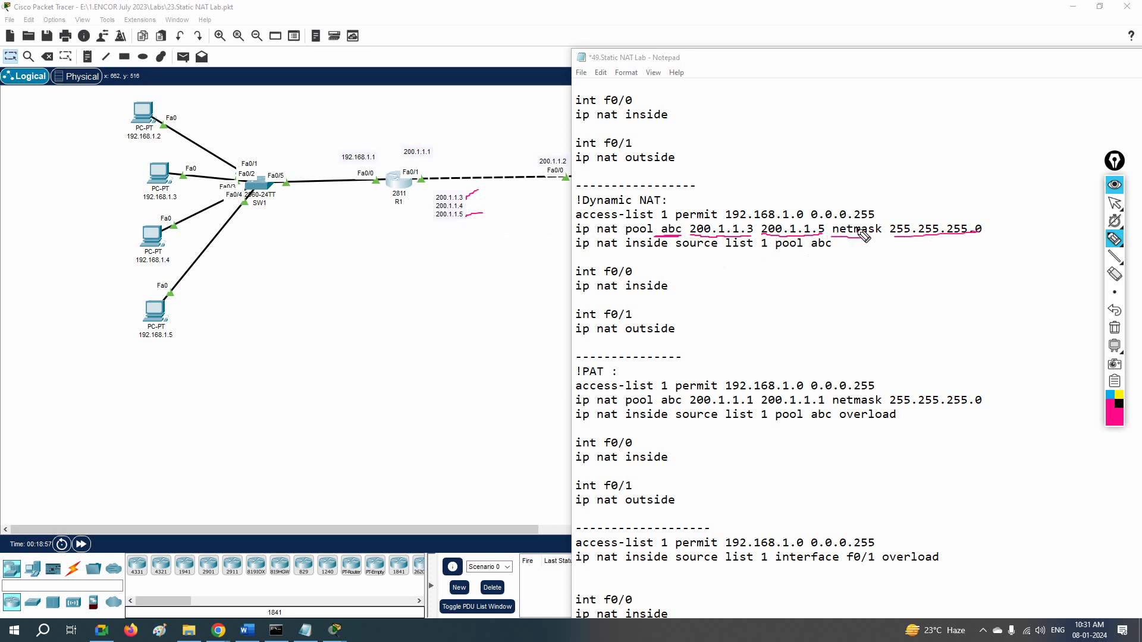
left_click_drag(879, 212, 921, 192)
left_click_drag(989, 232, 1017, 222)
left_click_drag(575, 252, 740, 254)
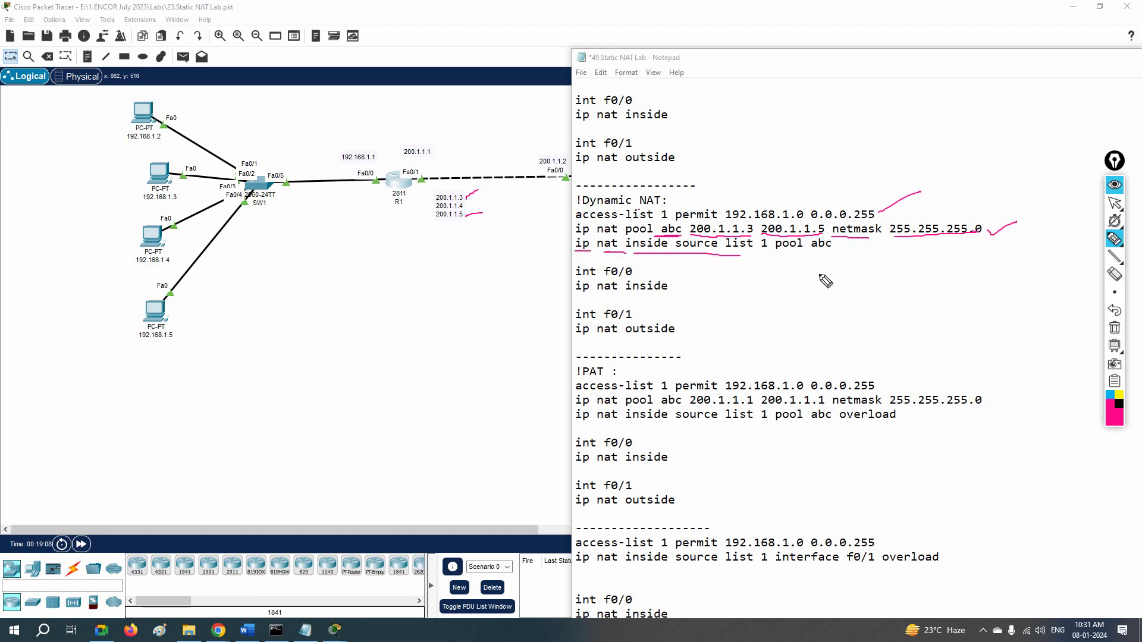
mouse_move(690, 225)
left_mouse_down()
mouse_move(656, 236)
mouse_move(689, 226)
left_mouse_up()
left_click_drag(771, 252, 803, 252)
left_click(1115, 327)
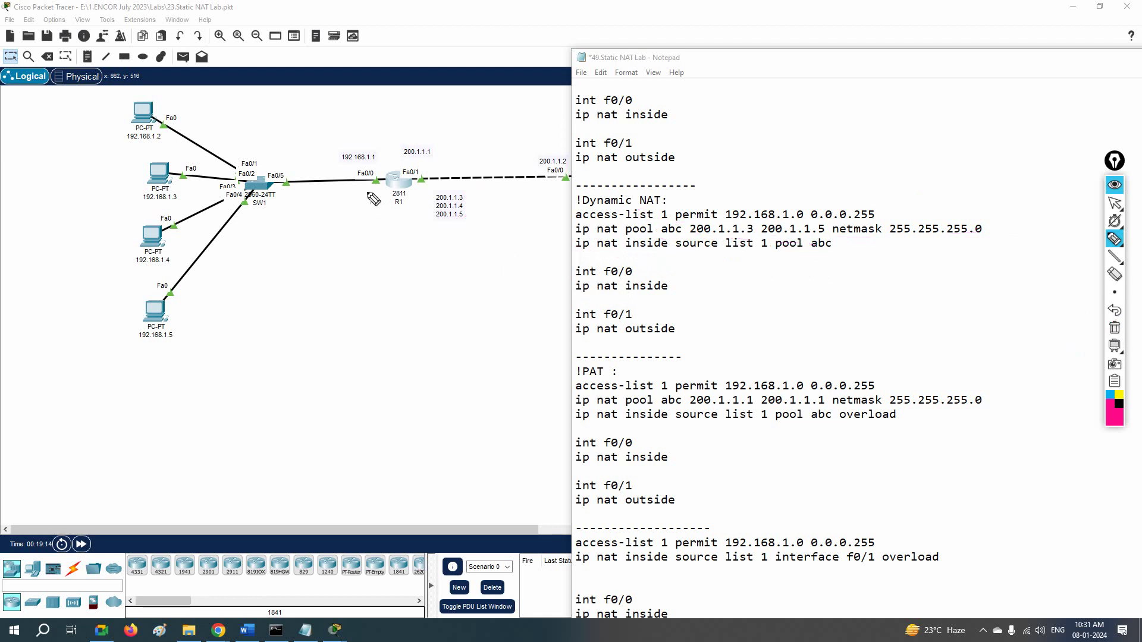
Step: Circle R1's Fa0/0 and Fa0/1 with direction arrows and mark the matching ip nat inside and ip nat outside commands in the notes
mouse_move(381, 181)
left_mouse_down()
mouse_move(360, 161)
mouse_move(387, 179)
left_mouse_up()
mouse_move(295, 199)
left_mouse_down()
mouse_move(392, 192)
mouse_move(382, 203)
left_mouse_up()
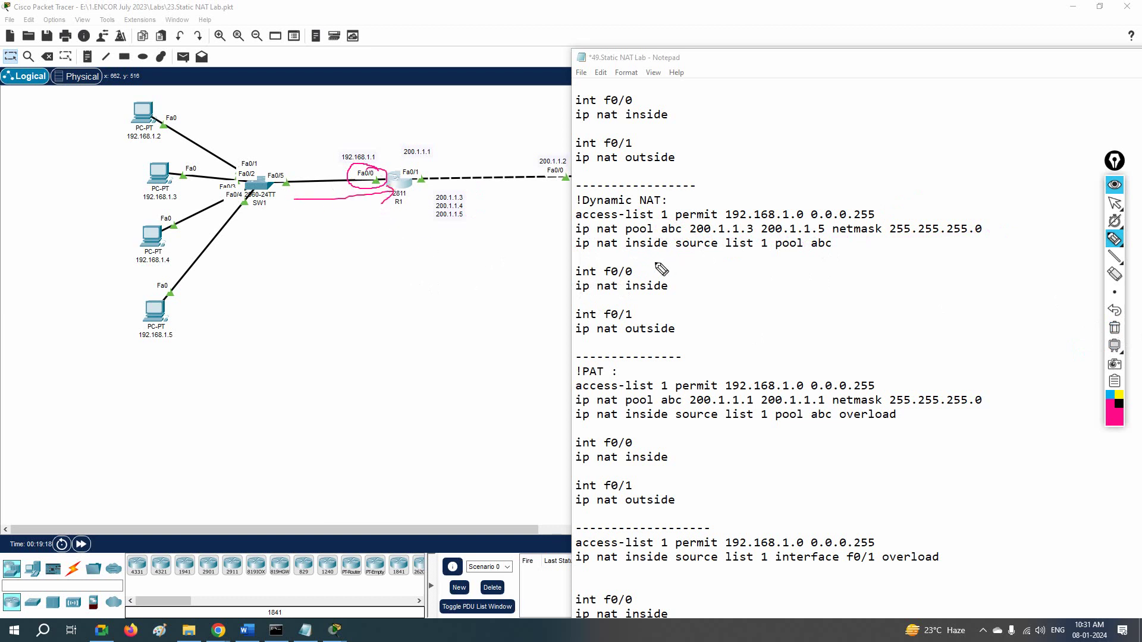
left_click_drag(637, 273, 664, 263)
left_click_drag(575, 294, 674, 293)
mouse_move(424, 179)
left_mouse_down()
mouse_move(417, 158)
mouse_move(411, 184)
mouse_move(508, 171)
left_mouse_up()
mouse_move(481, 165)
left_mouse_down()
mouse_move(495, 171)
mouse_move(476, 187)
left_mouse_up()
left_click_drag(638, 316, 655, 307)
left_click_drag(575, 342, 687, 345)
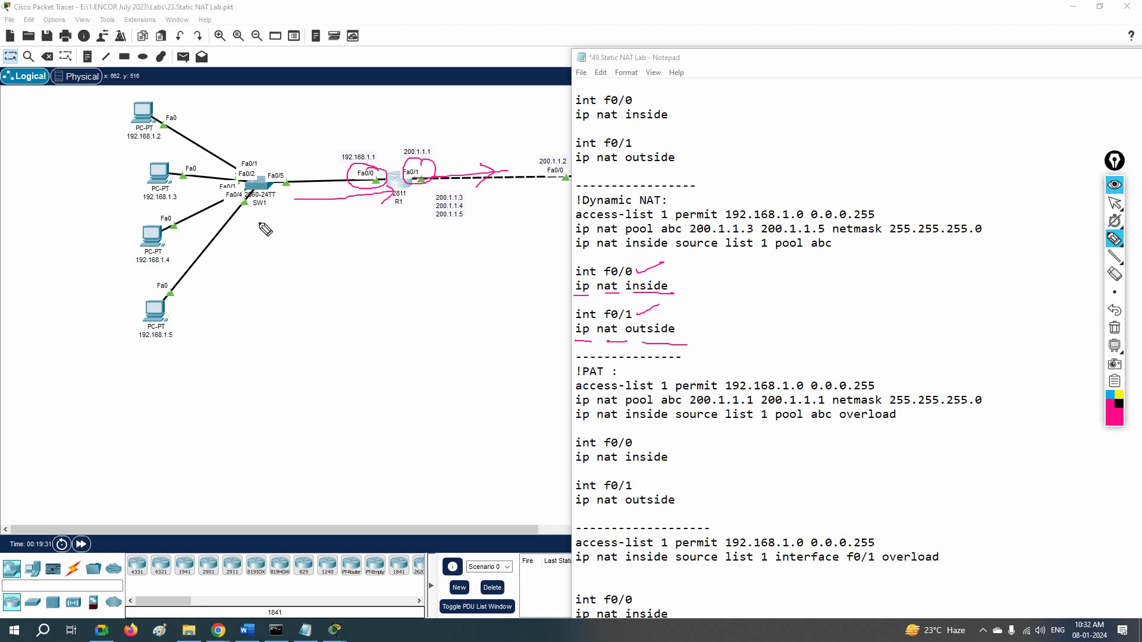
Step: Trace the PCs' traffic towards R1, cross the 192.168.1.4 link, and clear all pen marks from the screen
mouse_move(157, 134)
left_mouse_down()
mouse_move(181, 154)
mouse_move(405, 183)
left_mouse_up()
left_click_drag(149, 172, 348, 191)
left_click_drag(155, 235, 369, 203)
left_click_drag(210, 254, 218, 258)
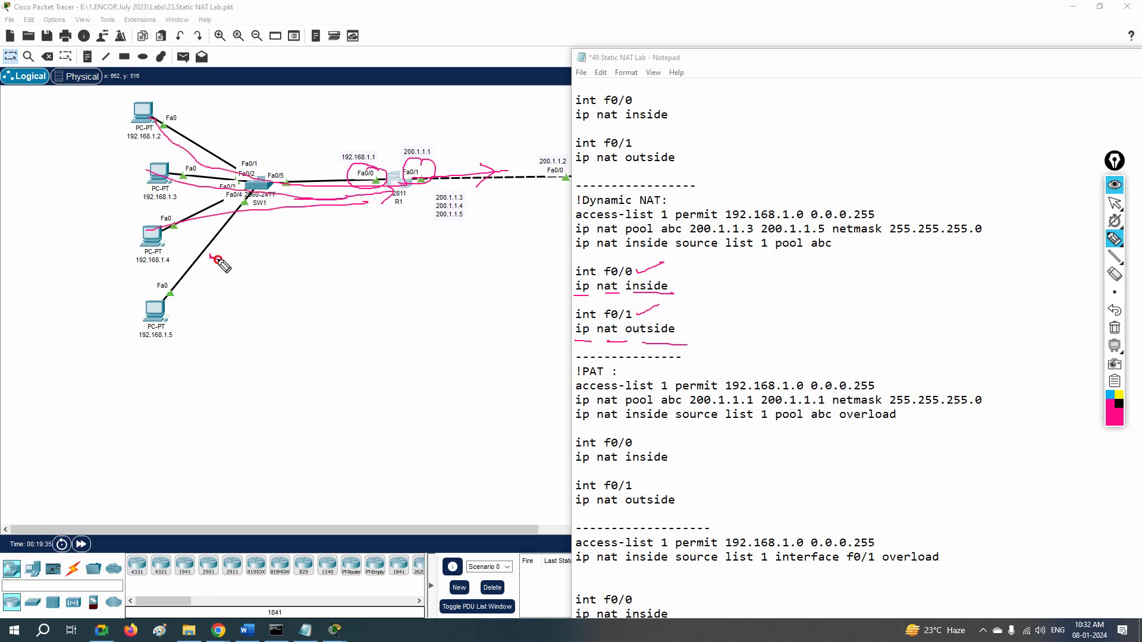
mouse_move(174, 213)
left_mouse_down()
mouse_move(210, 256)
mouse_move(263, 196)
left_mouse_up()
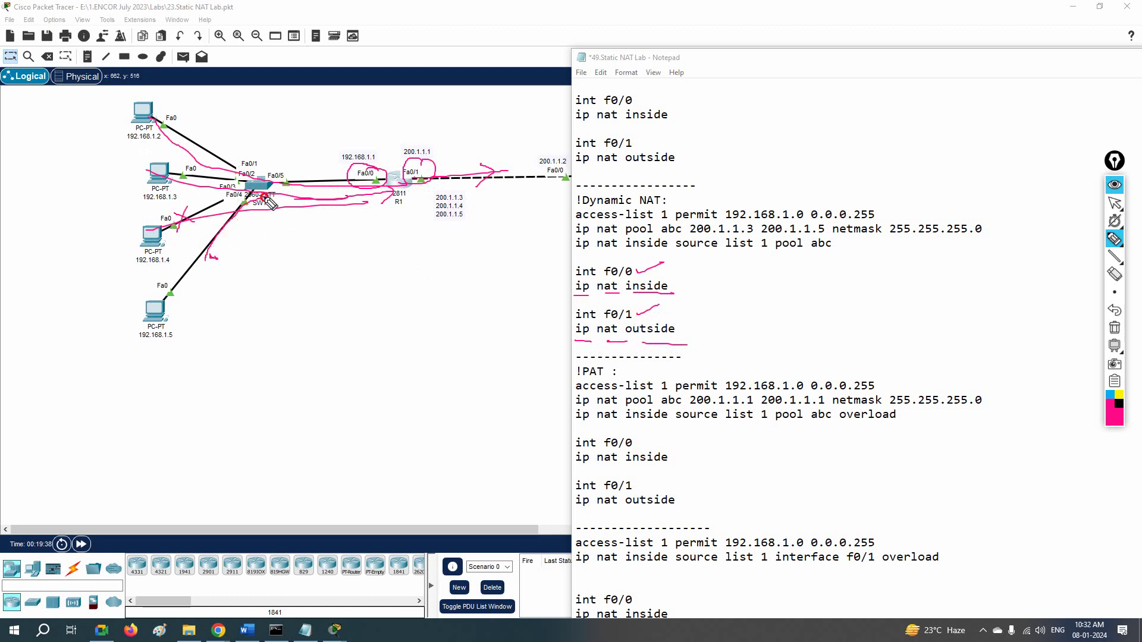
left_click(1115, 329)
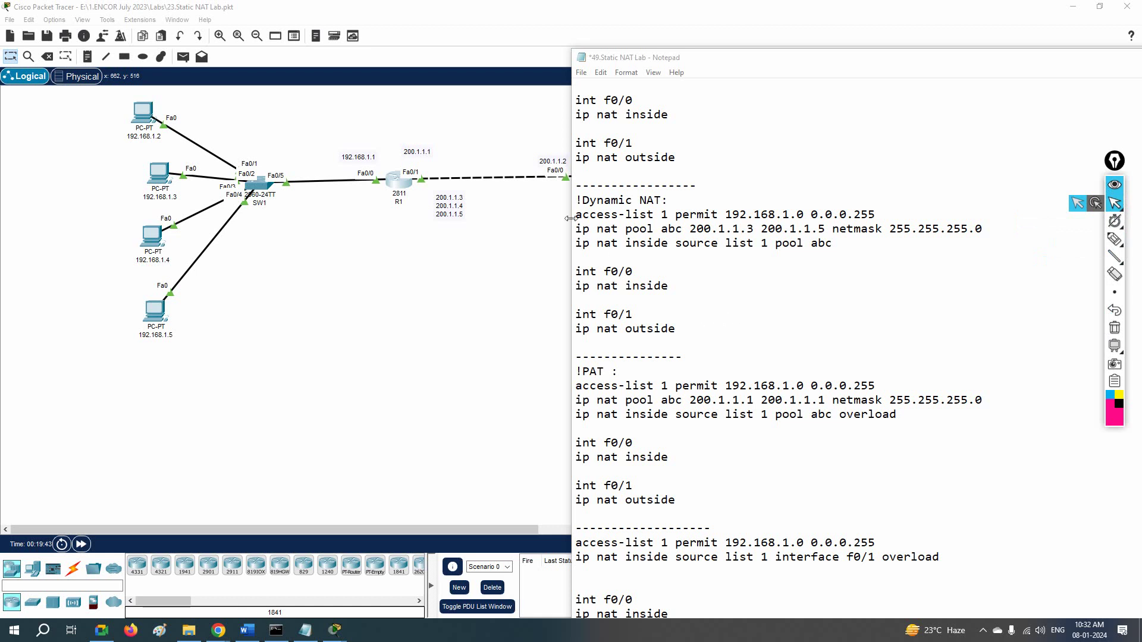
left_click_drag(578, 215, 887, 217)
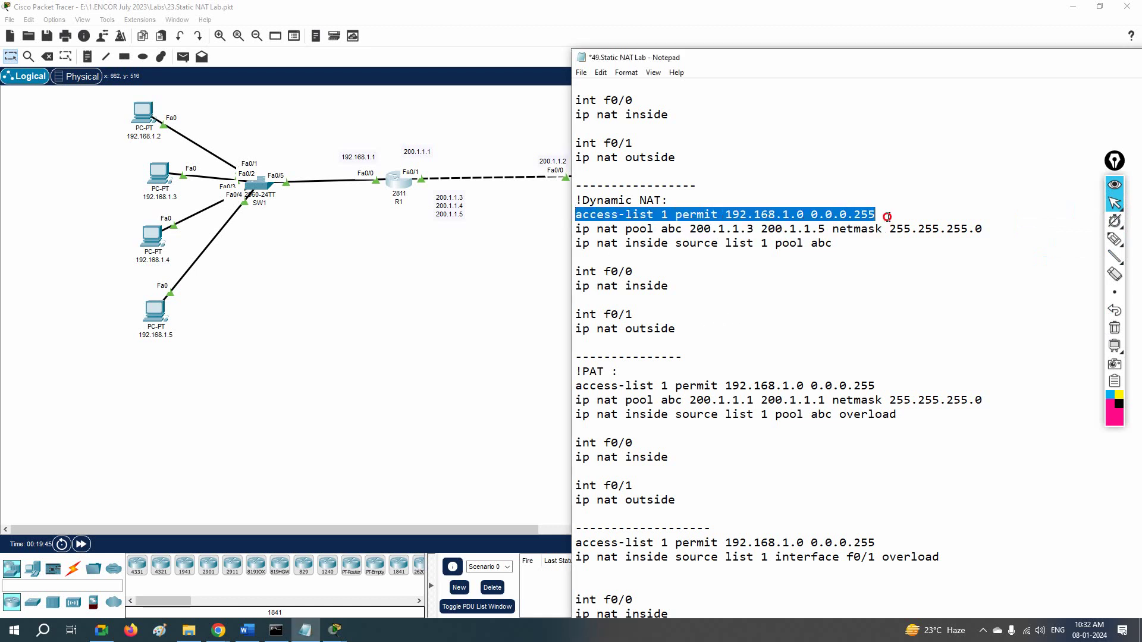
left_click_drag(576, 229, 754, 214)
left_click(976, 215)
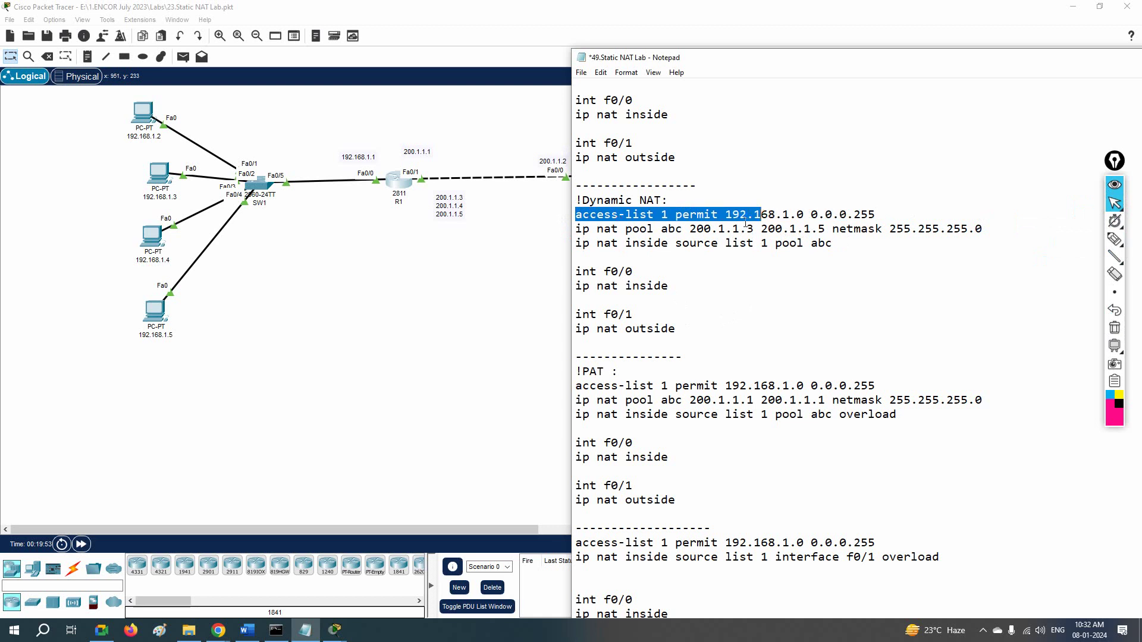
left_click(754, 264)
left_click(1114, 327)
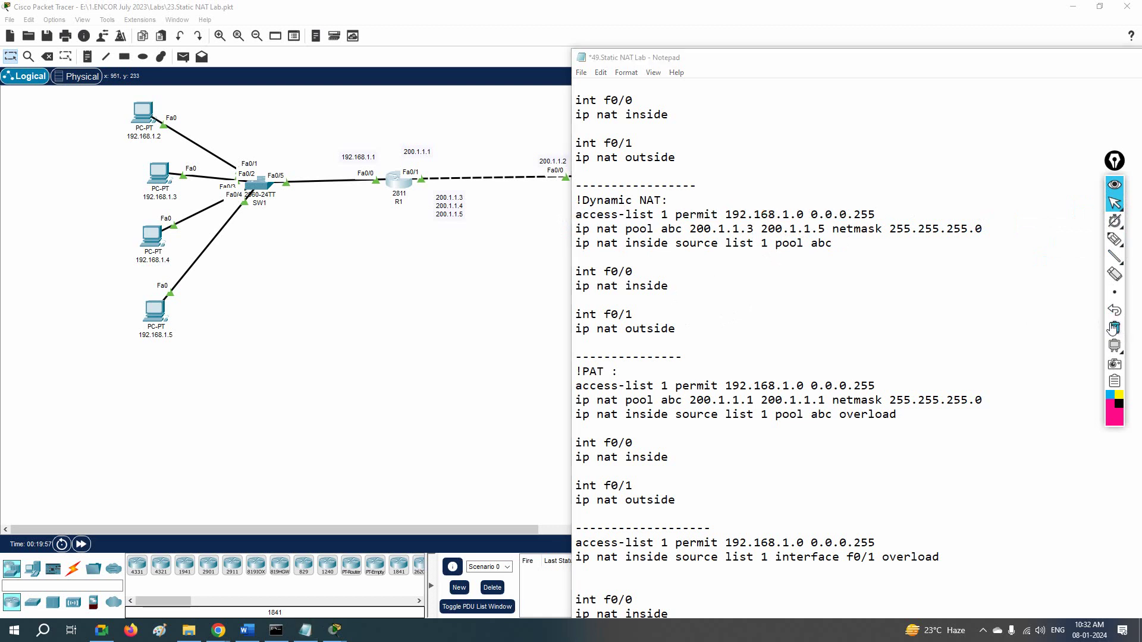
Step: Copy the Dynamic NAT commands, from access-list 1 to ip nat outside, into R1's configuration mode, check them, and close R1's window
left_click_drag(696, 335, 557, 221)
right_click(632, 238)
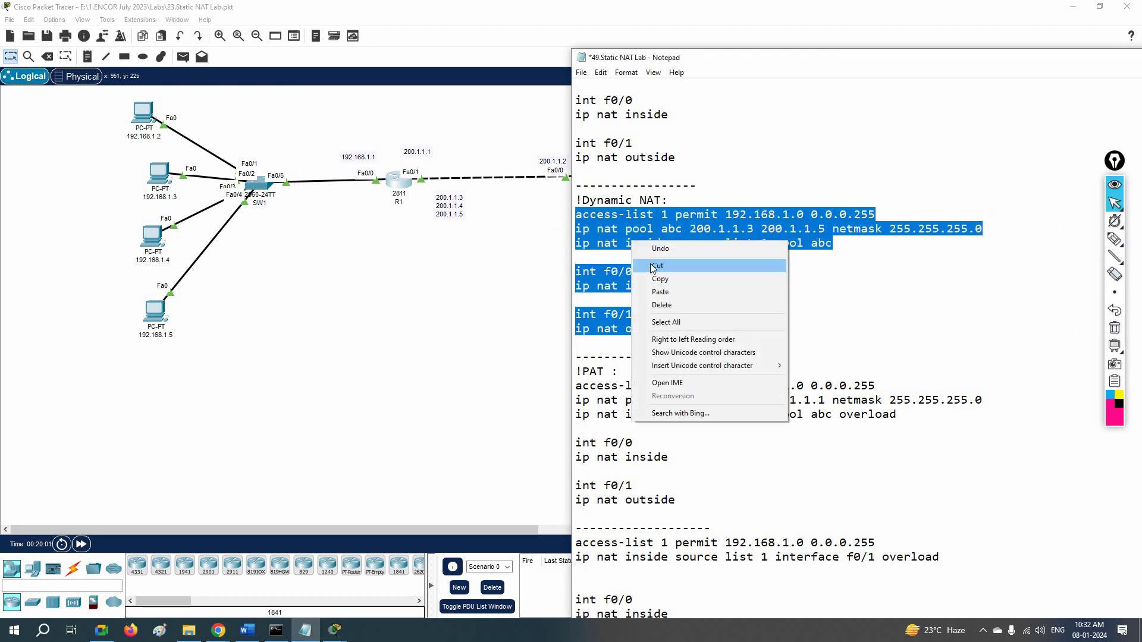
left_click(661, 278)
left_click(399, 186)
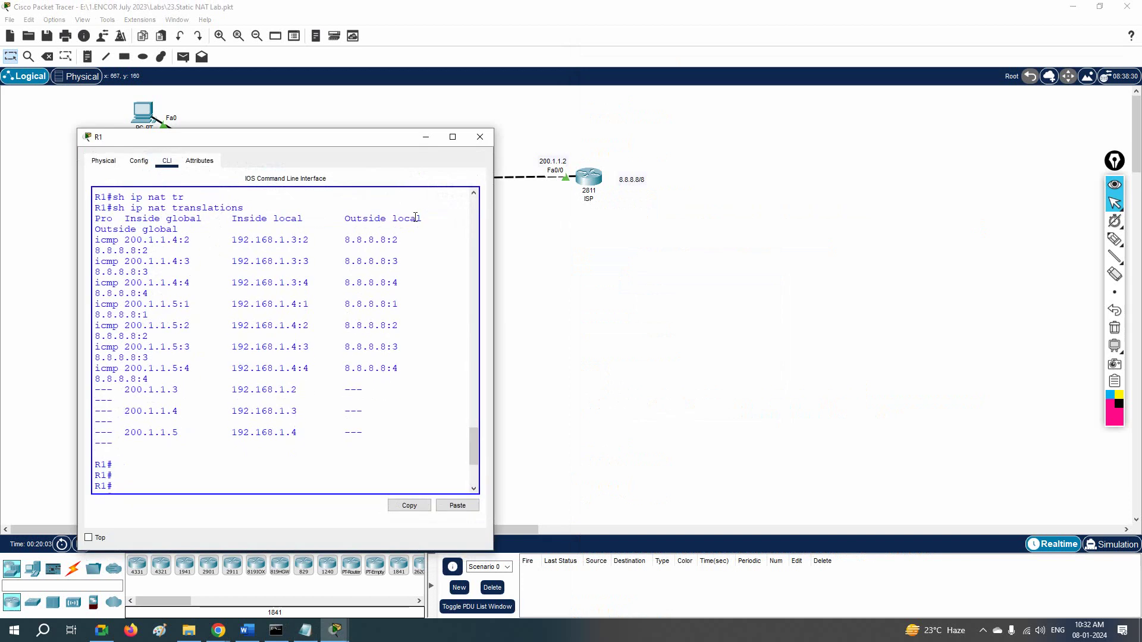
left_click(453, 137)
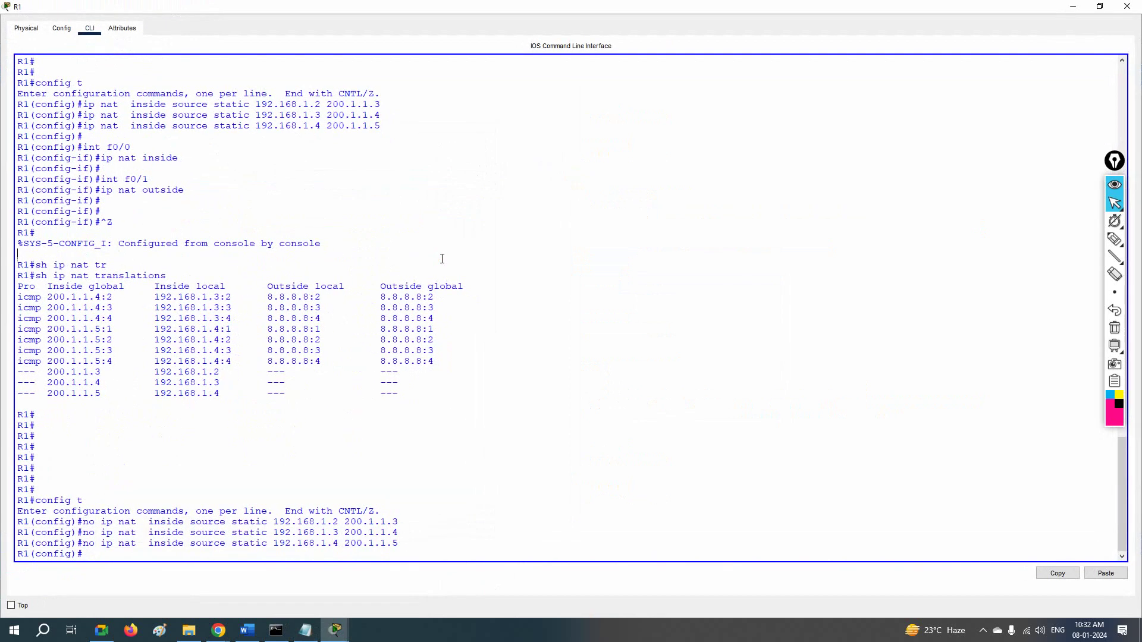
right_click(475, 248)
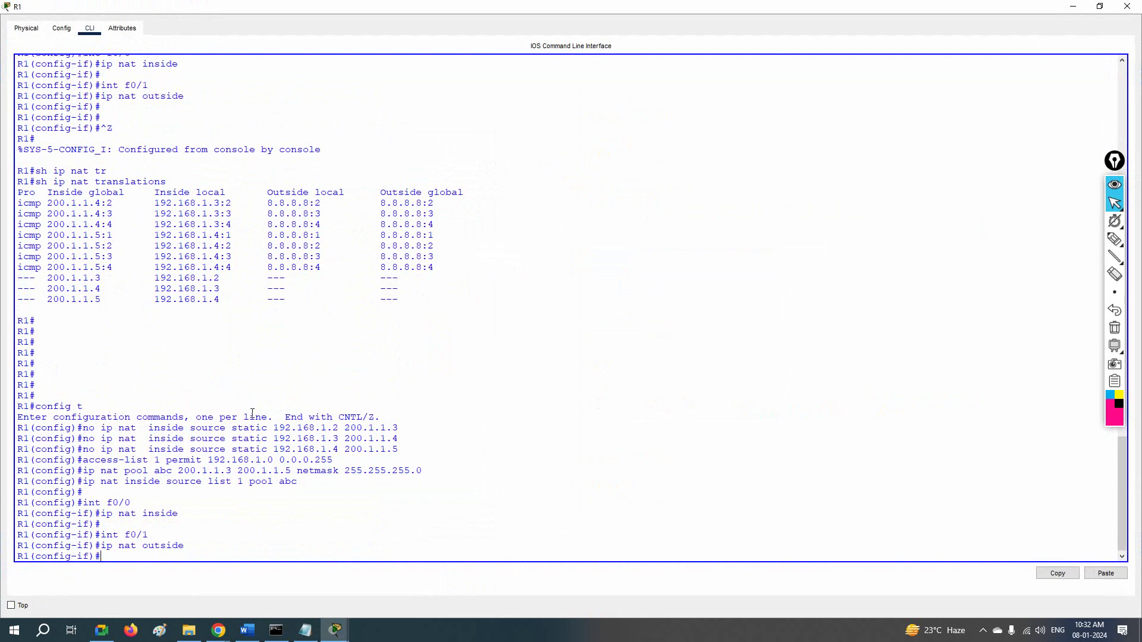
left_click_drag(97, 465, 340, 488)
left_click(338, 490)
left_click(1128, 6)
Step: Start a continuous ping to 8.8.8.8 from the command prompt of PC 192.168.1.2
left_click(149, 126)
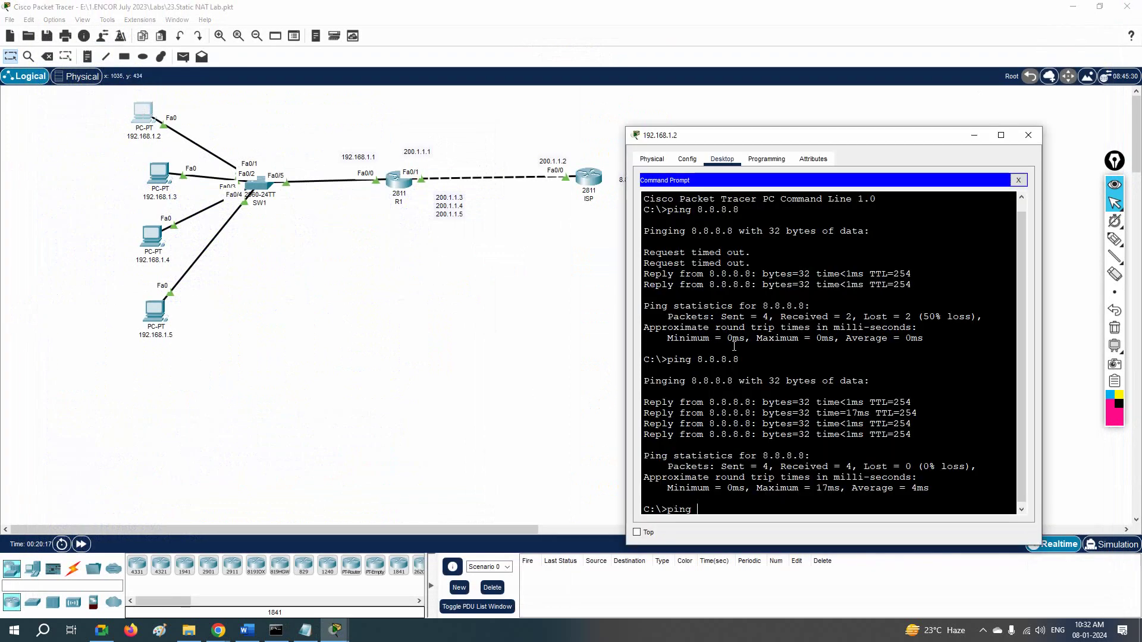
type("ping -t")
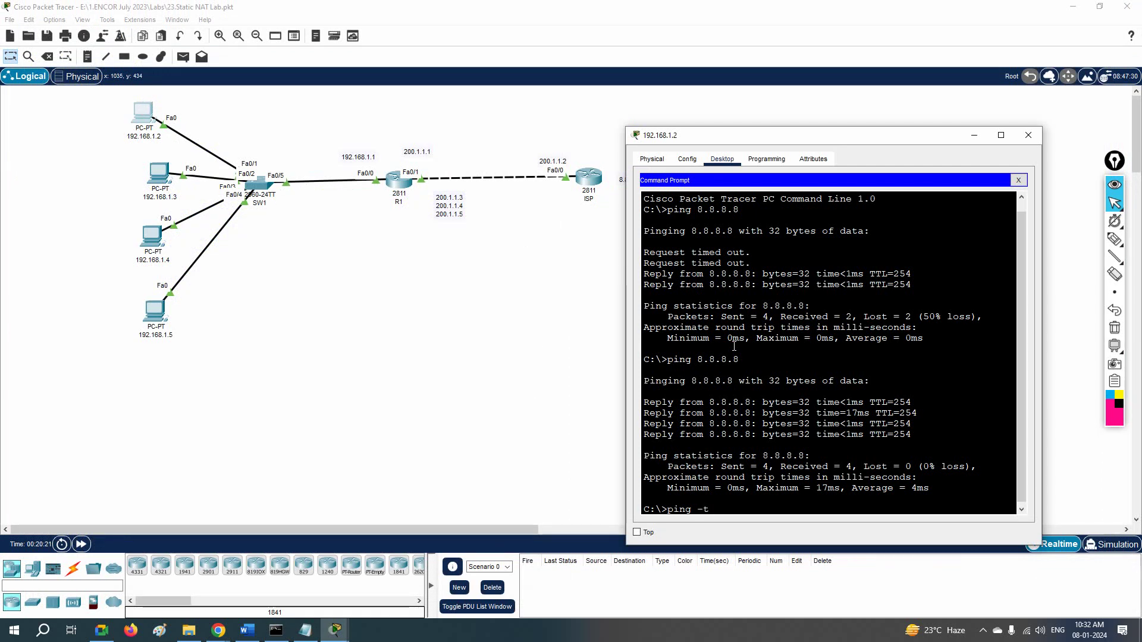
type(" 8.8.8.8")
key("Return")
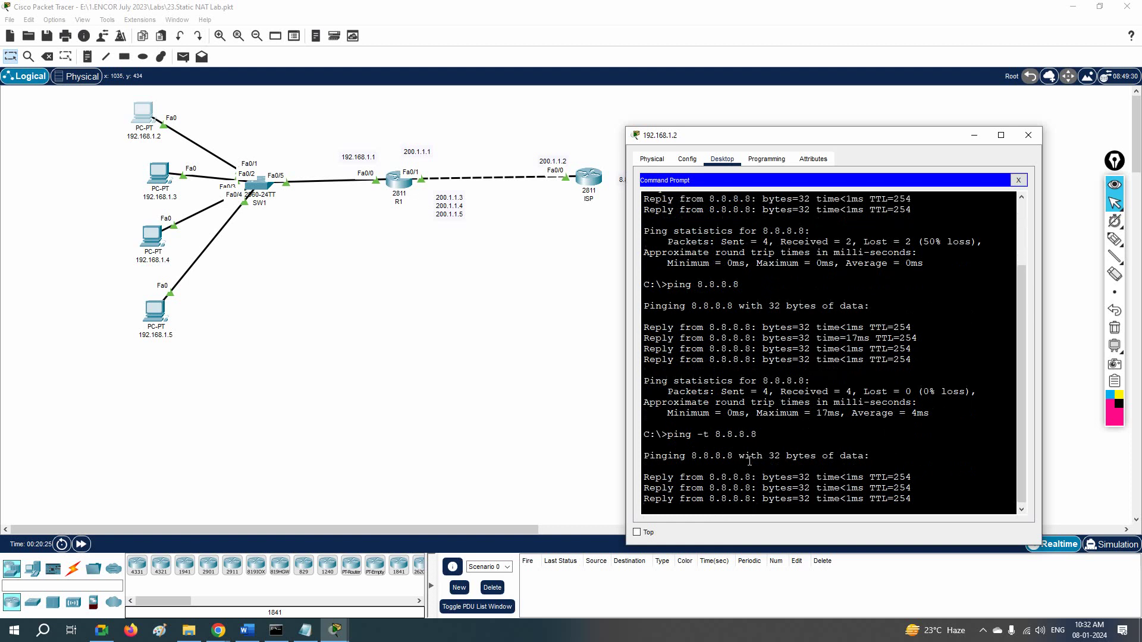
Step: Run ping -t 8.8.8.8 in the command prompt of PC 192.168.1.3
left_click(159, 177)
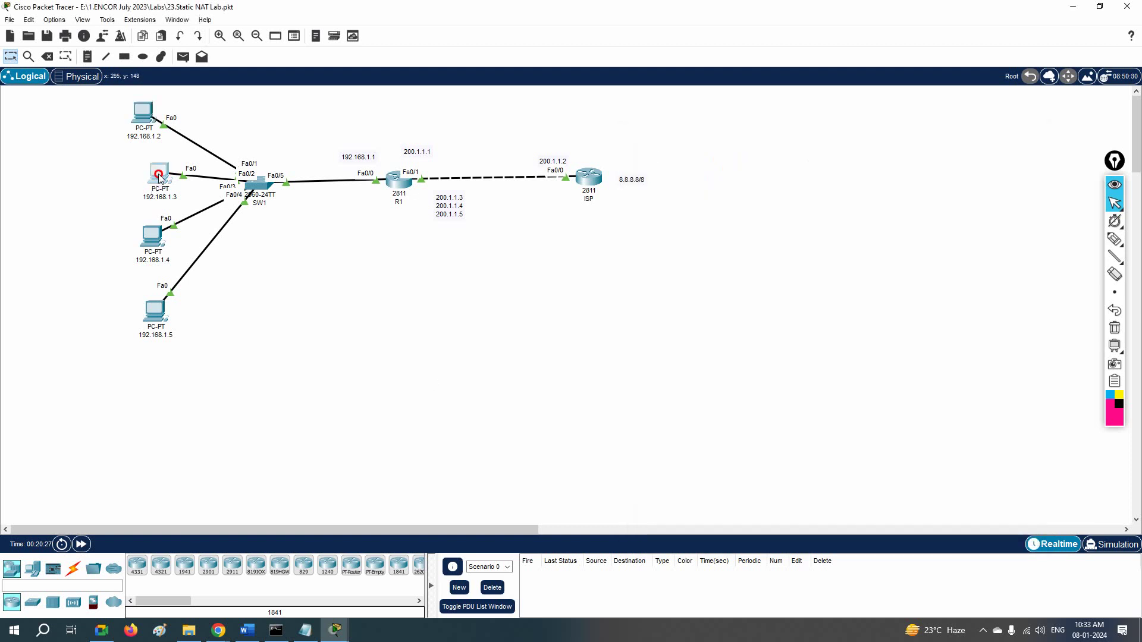
key("Up")
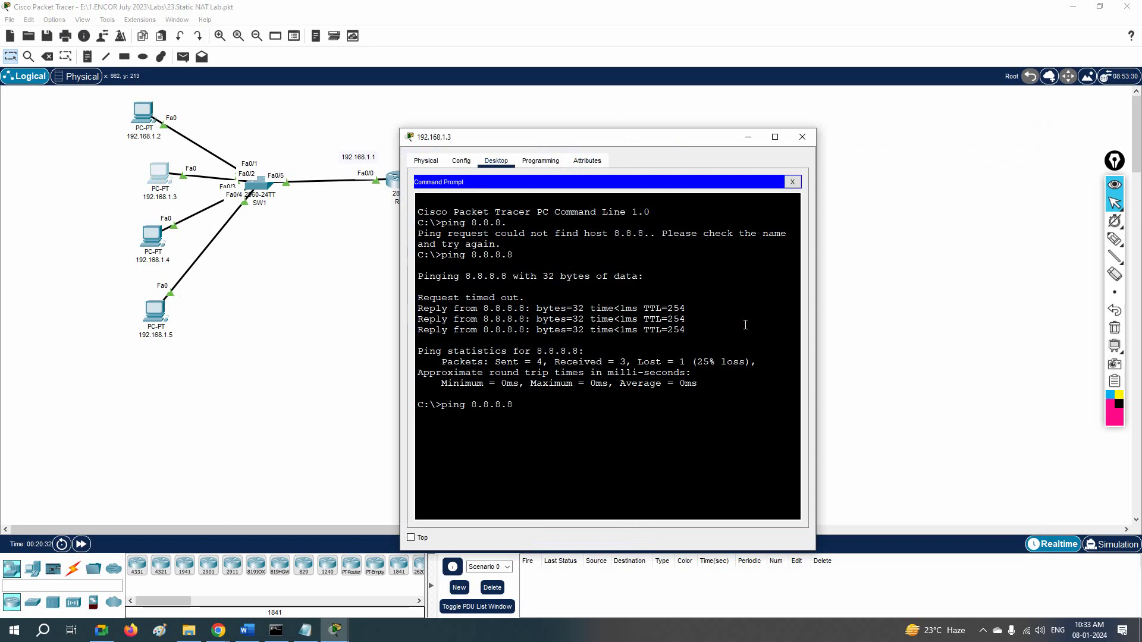
type("-t")
key("Return")
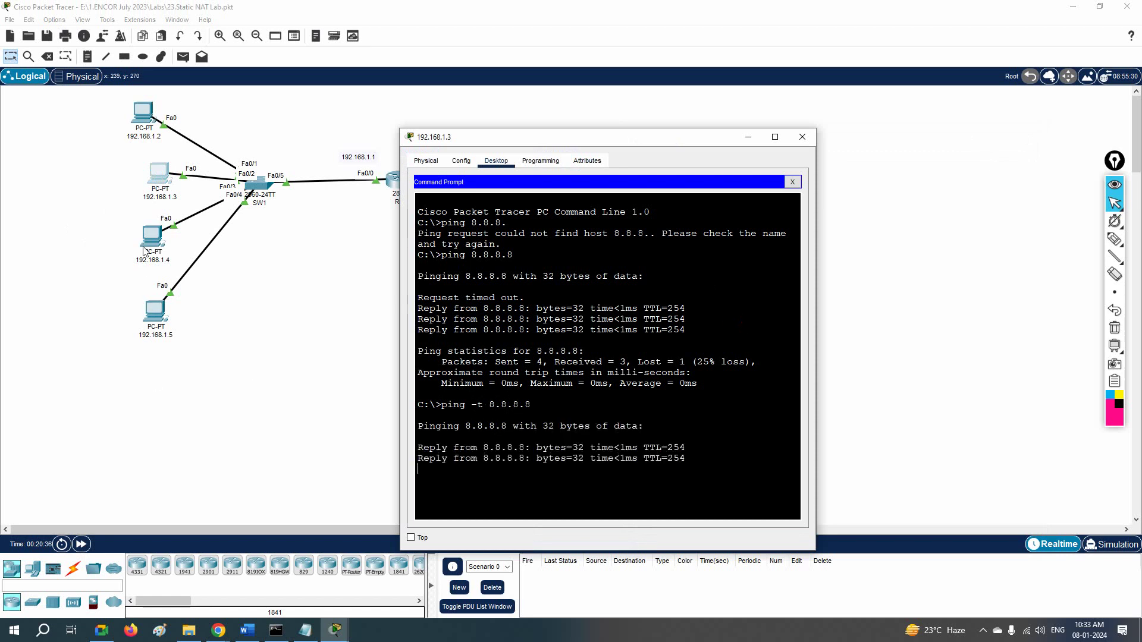
Step: On PC 192.168.1.4, recall the earlier ping to 8.8.8.8, add the -t option and run it continuously
left_click(151, 236)
key("Up")
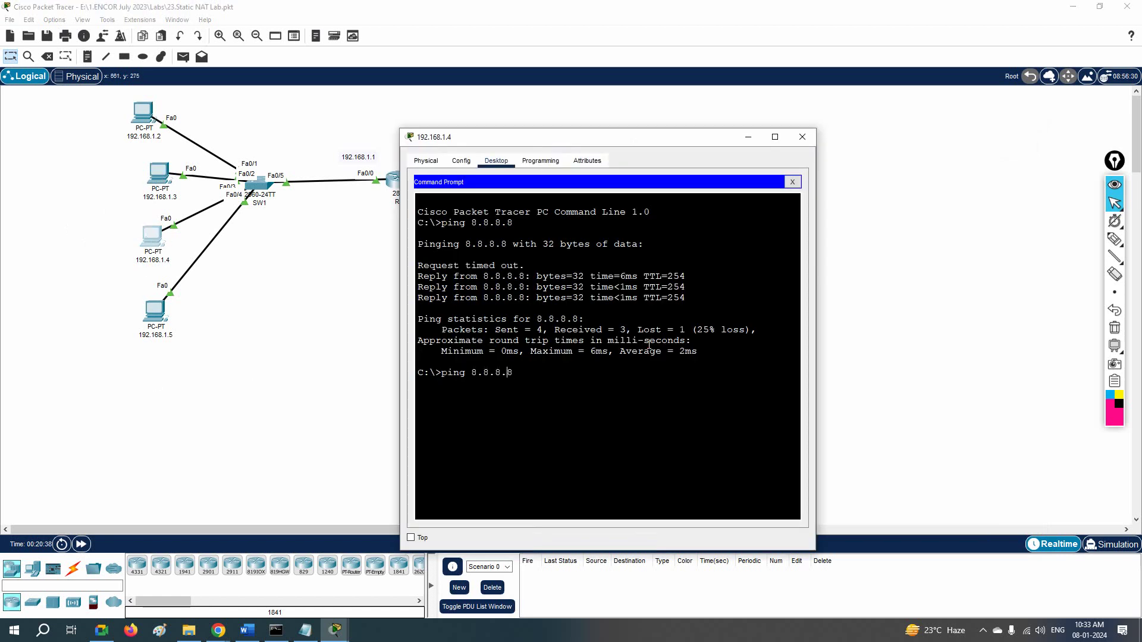
key("Left")
key("Left")
key("Left")
key("Left")
key("Left")
key("Left")
key("Left")
type("-t")
key("Return")
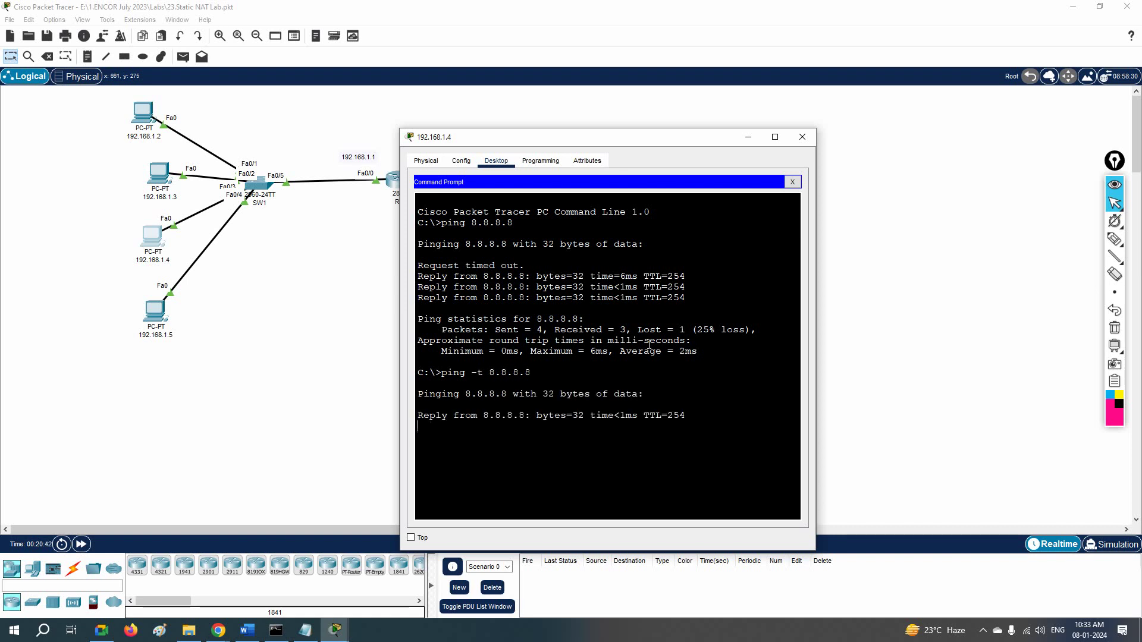
Step: Ping 8.8.8.8 from the command prompt of PC 192.168.1.5 while the other three PCs keep pinging
left_click(144, 311)
left_click(781, 419)
key("Return")
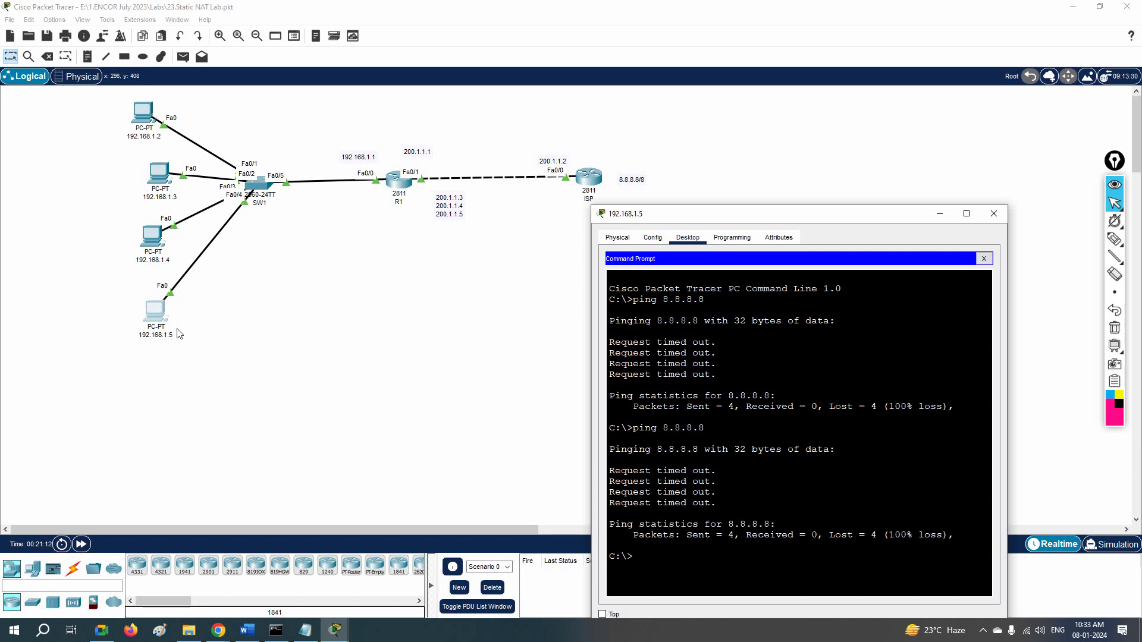
Step: Recall the ping to 8.8.8.8 on PC 192.168.1.5, add the -t option and run it continuously
key("Up")
key("Left")
key("Left")
key("Left")
key("Left")
key("Left")
key("Left")
key("Left")
type("-t")
key("Return")
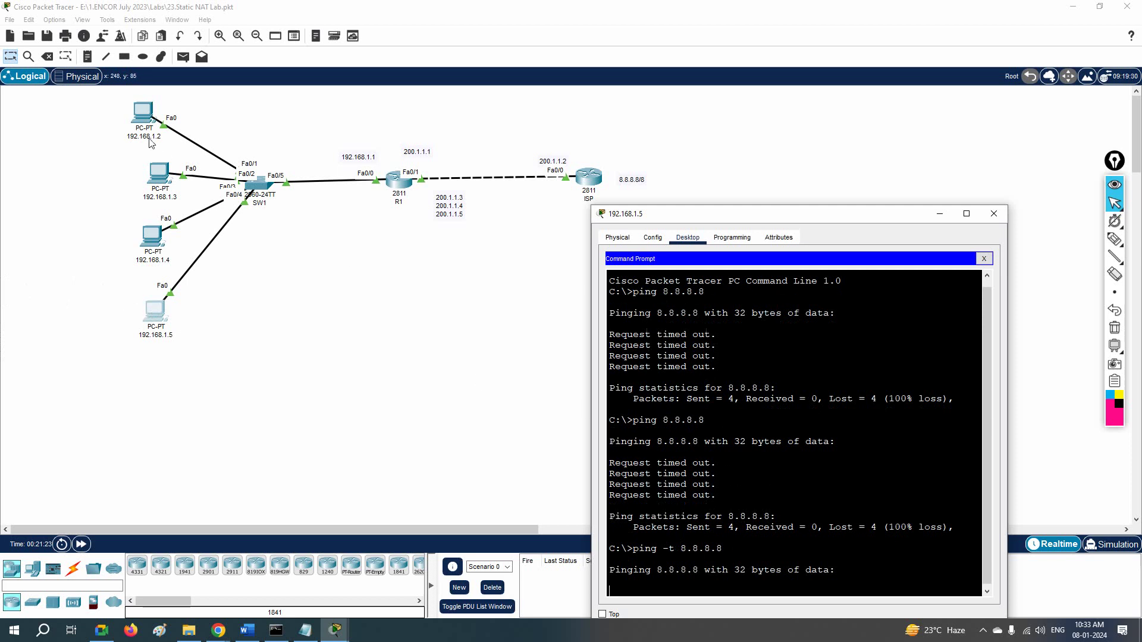
Step: Stop the continuous ping on PC 192.168.1.2 and bring PC 192.168.1.5's ping output fully into view
left_click(144, 116)
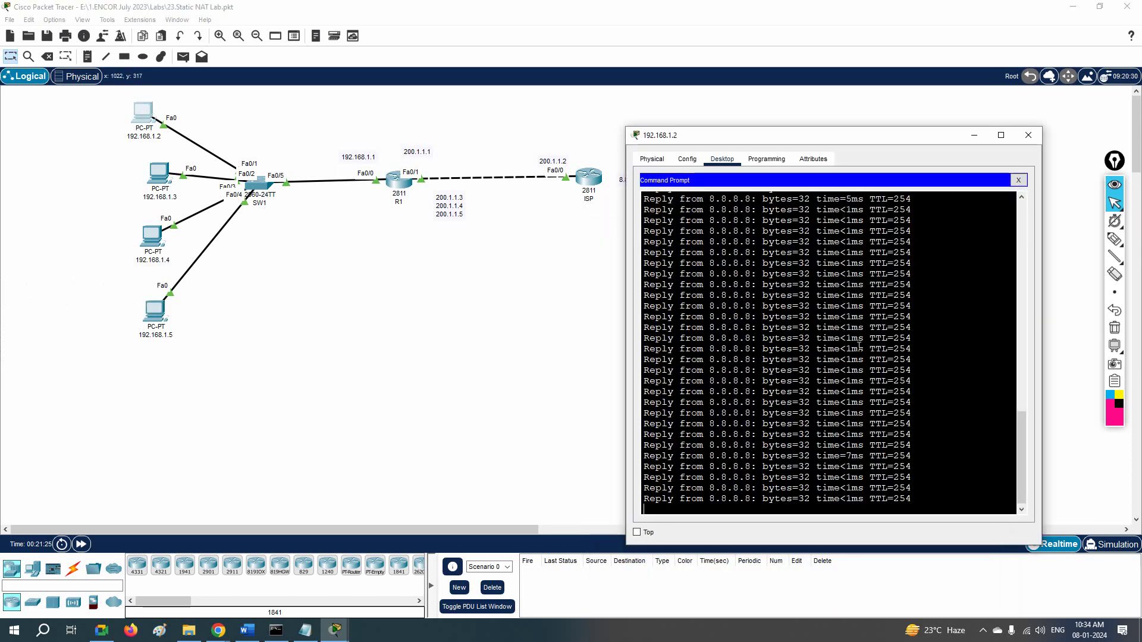
key("ctrl+c")
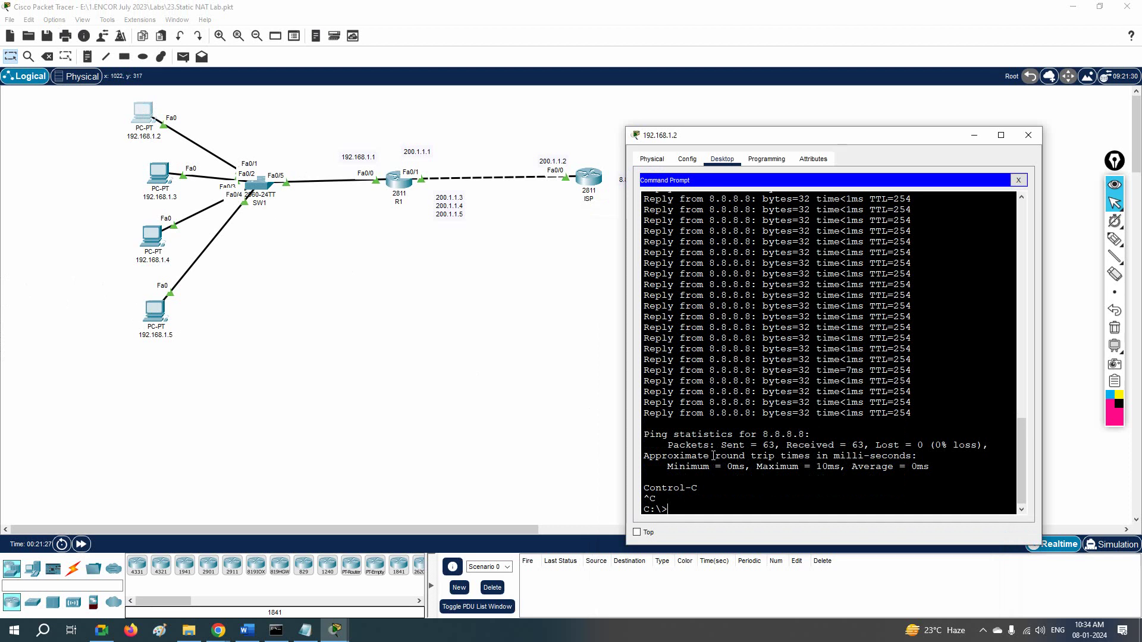
left_click(156, 309)
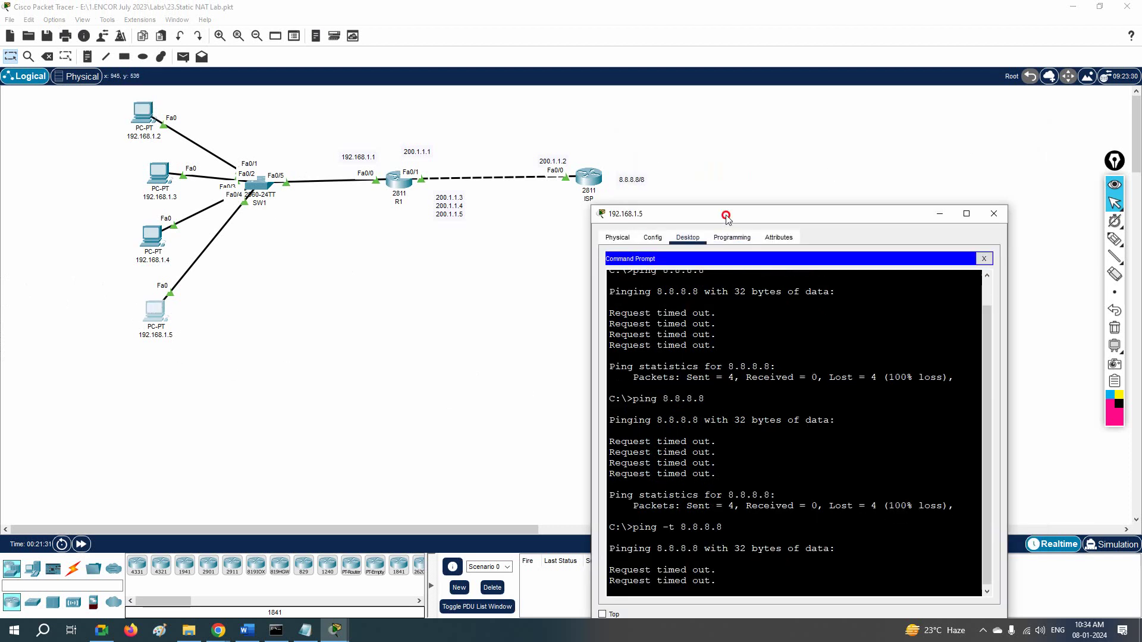
left_click_drag(727, 220, 776, 102)
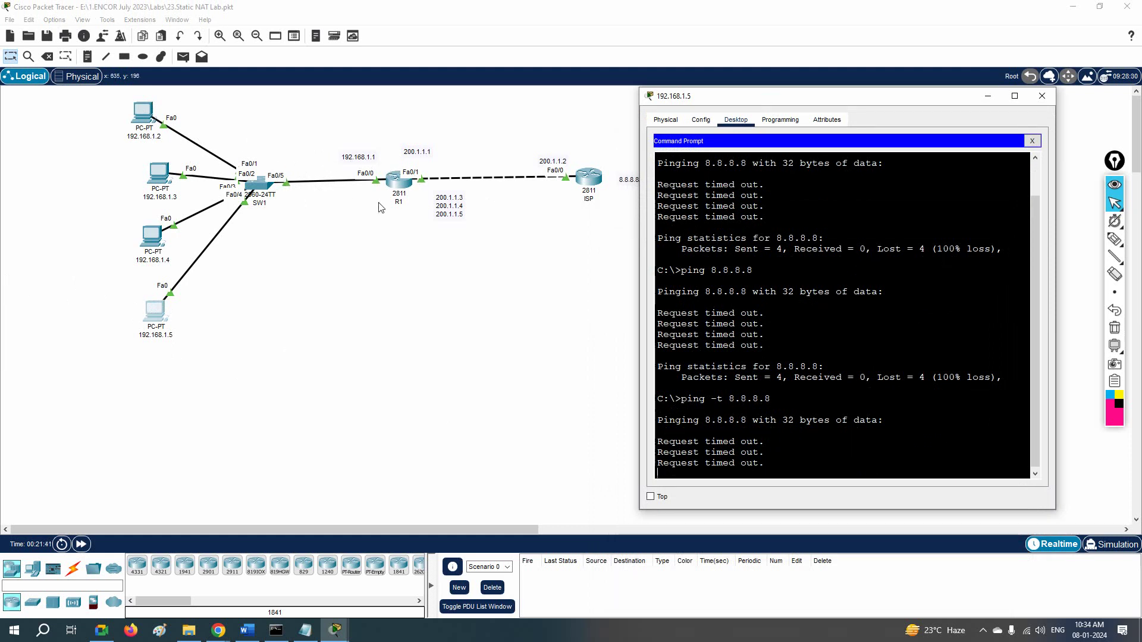
Step: Fast-forward the simulation time and check the running ping in a widened window of PC 192.168.1.5
left_click(97, 499)
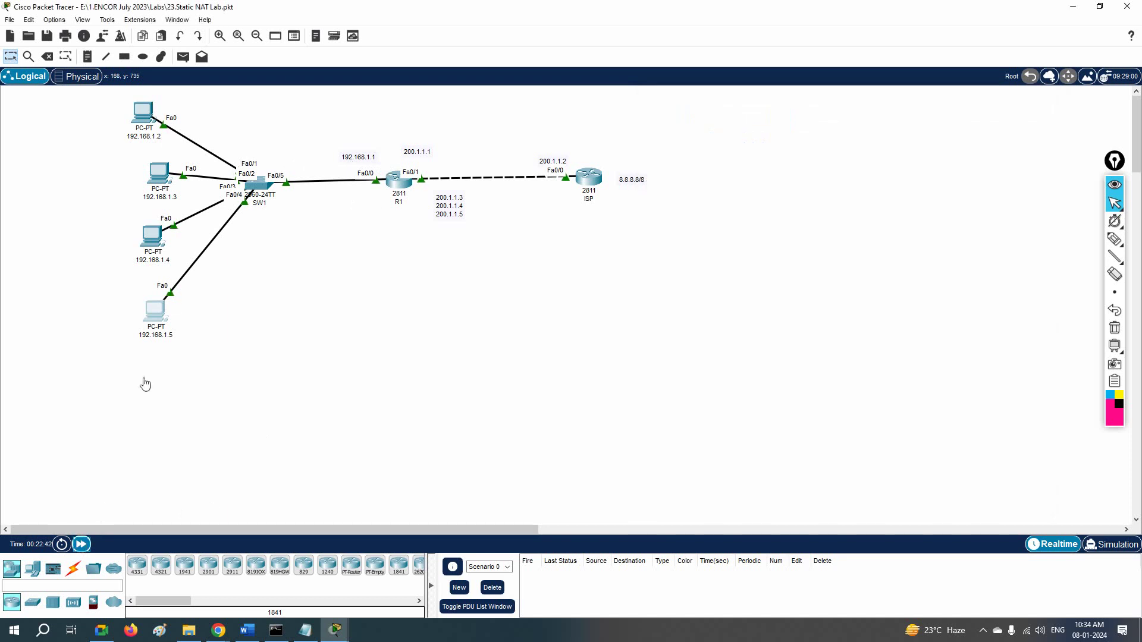
left_click(158, 316)
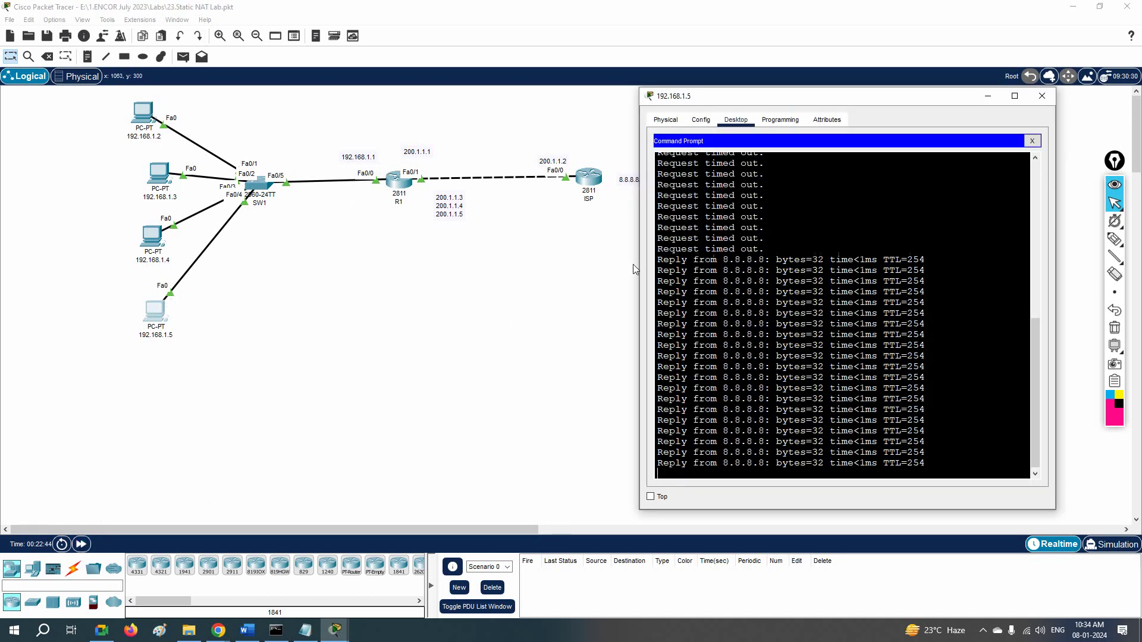
left_click_drag(636, 262, 342, 294)
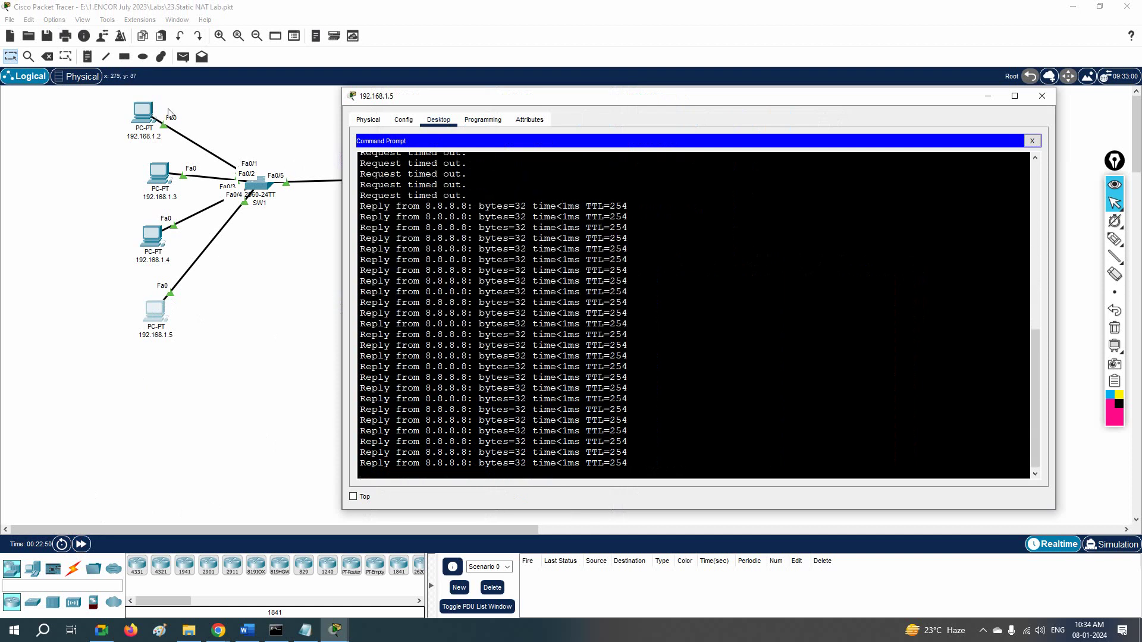
Step: Run ping -t 8.8.8.8 again on PC 192.168.1.2 and check the pings on PCs 192.168.1.3 and 192.168.1.4
left_click(143, 112)
type("ping -t 8.8.8.8")
key("Return")
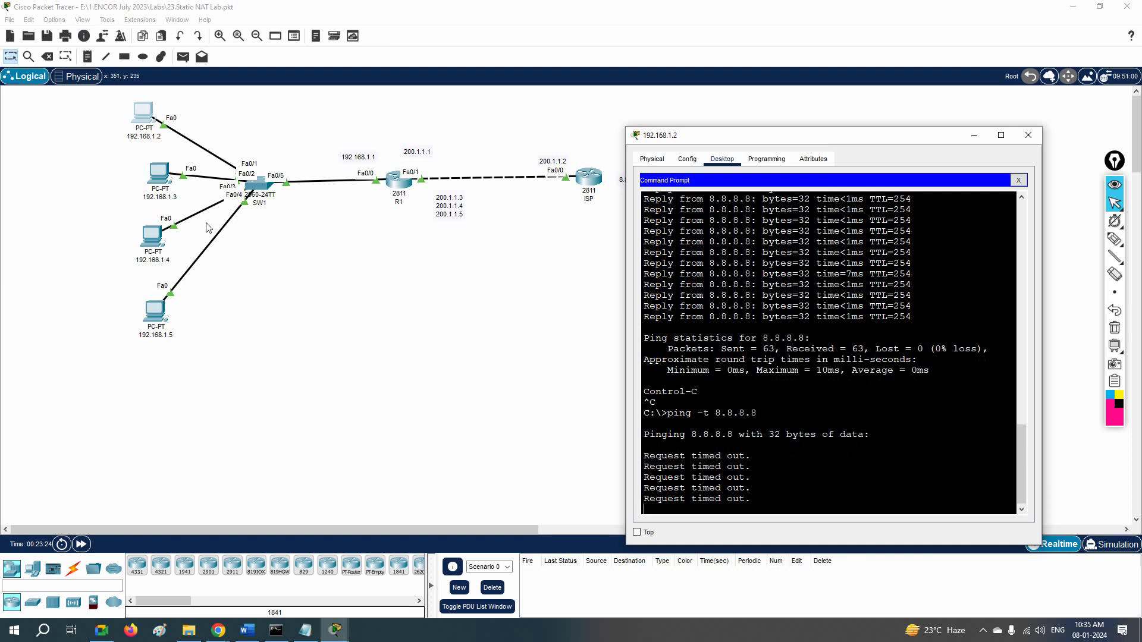
left_click(162, 180)
left_click(153, 232)
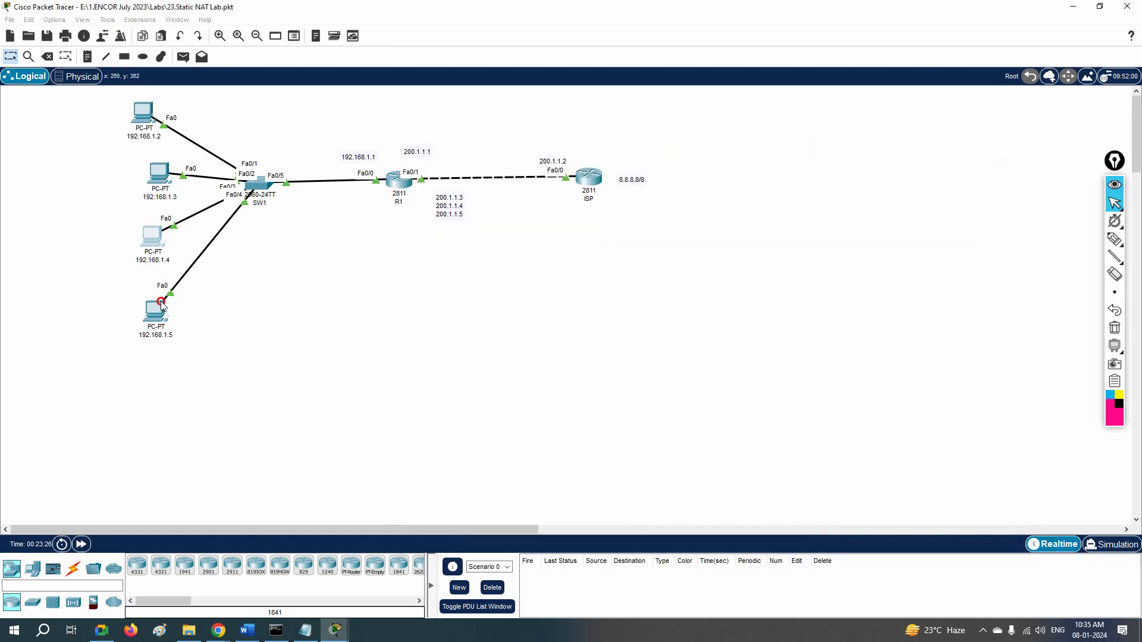
left_click(250, 324)
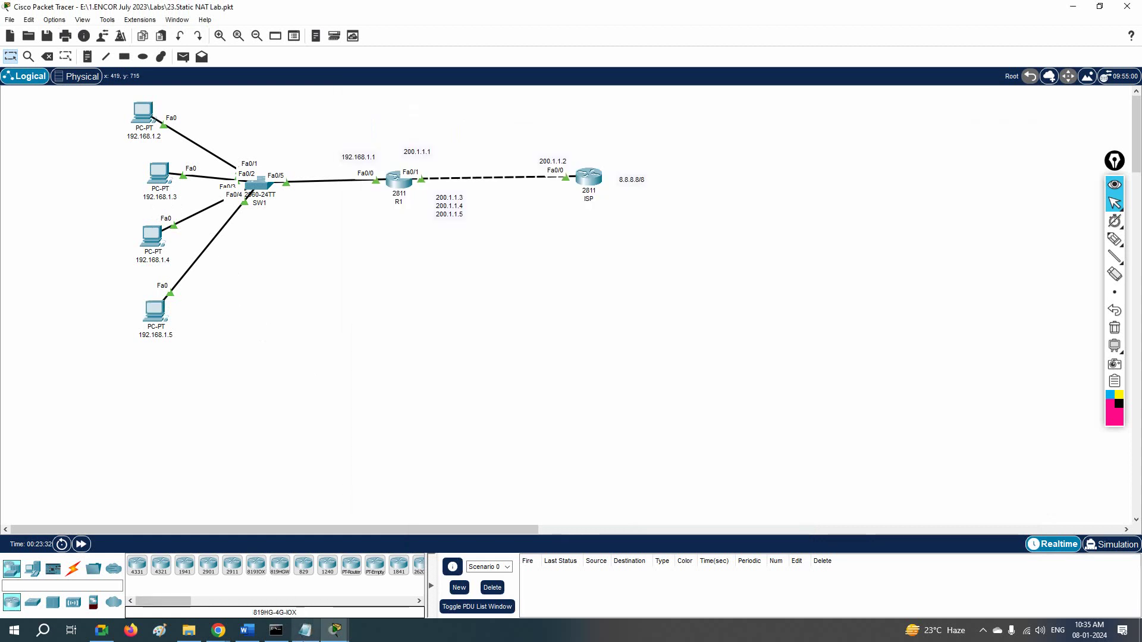
Step: In the Notepad lab notes, compare the access-list and NAT pool lines of the Dynamic NAT and PAT sections
left_click(304, 636)
scroll(738, 375, "down", 2)
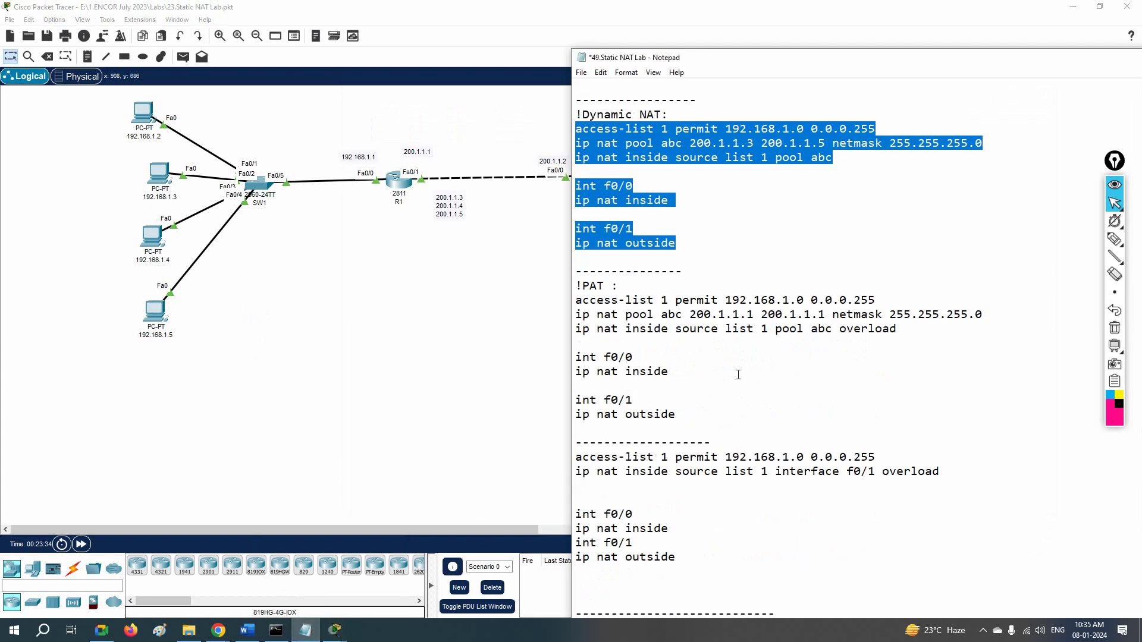
scroll(739, 375, "up", 2)
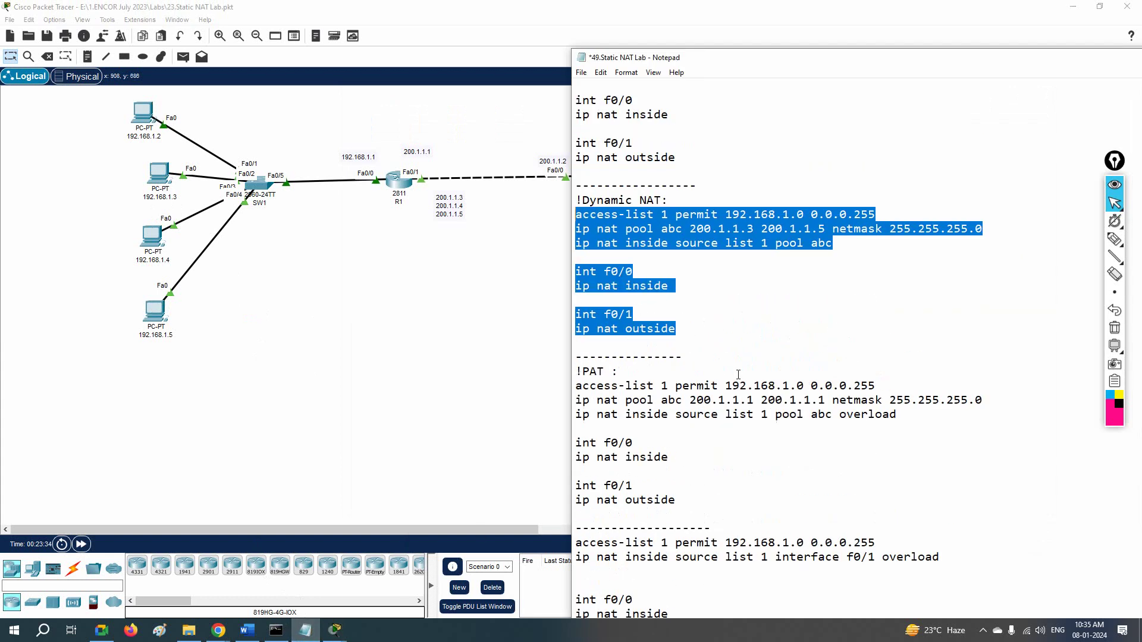
left_click(576, 371)
scroll(597, 365, "down", 2)
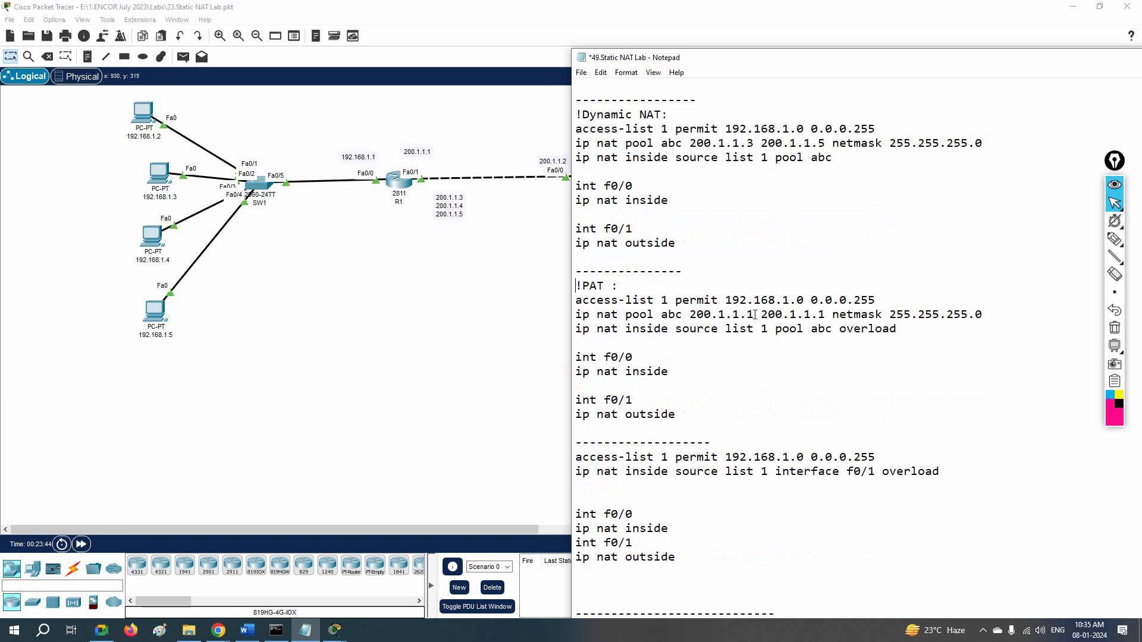
left_click_drag(575, 301, 893, 301)
left_click_drag(892, 130, 572, 128)
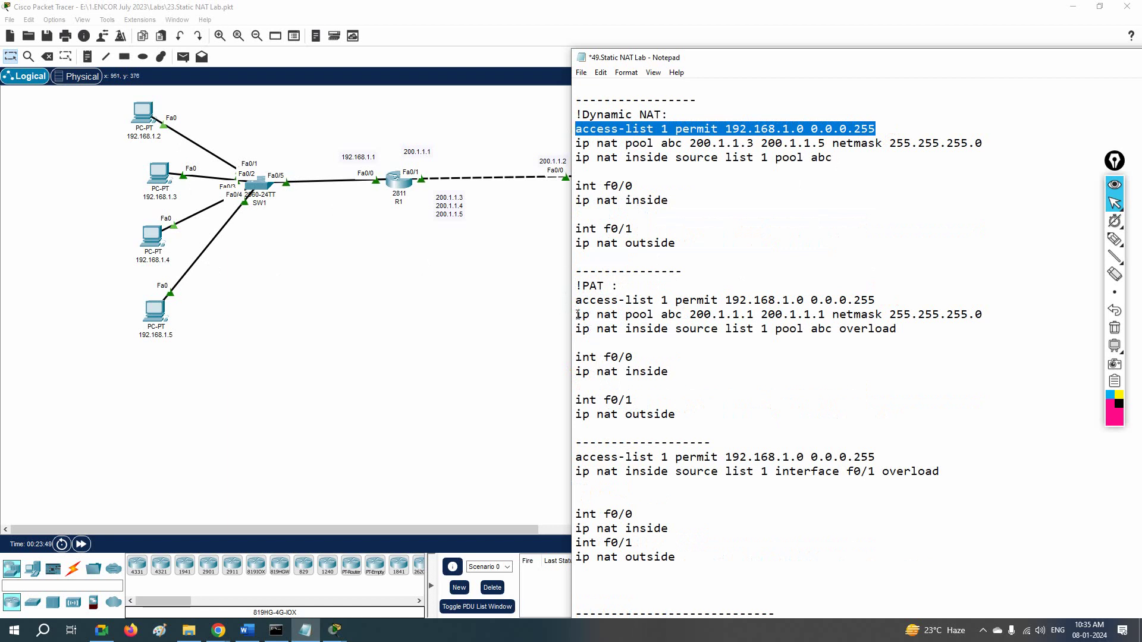
left_click_drag(577, 314, 1000, 322)
left_click_drag(986, 149, 567, 143)
left_click_drag(687, 144, 826, 141)
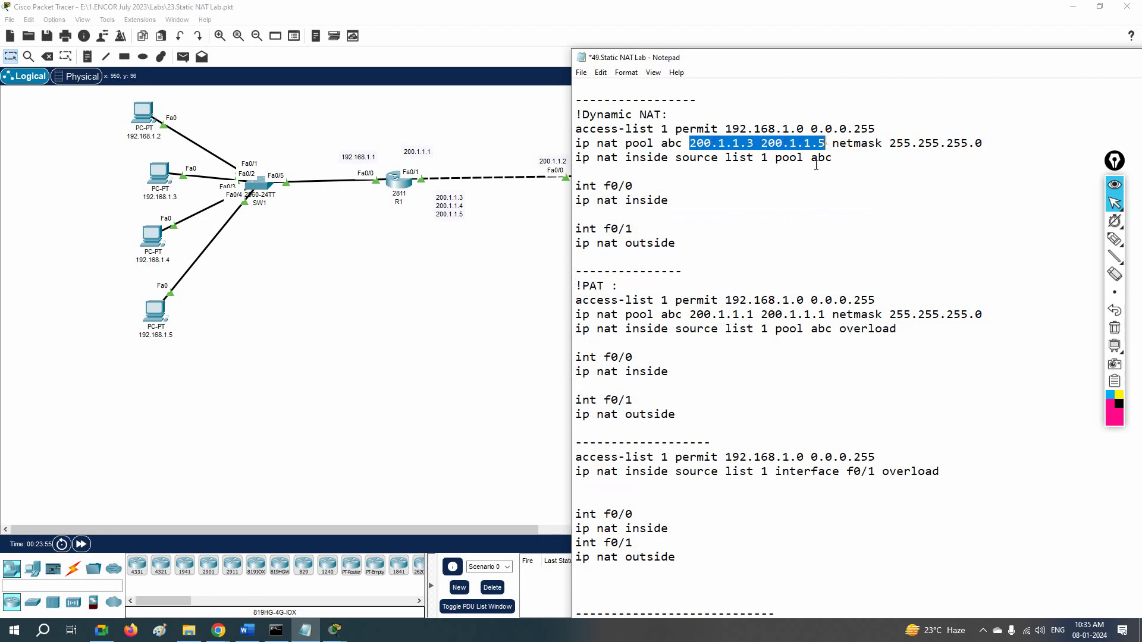
left_click_drag(690, 314, 826, 315)
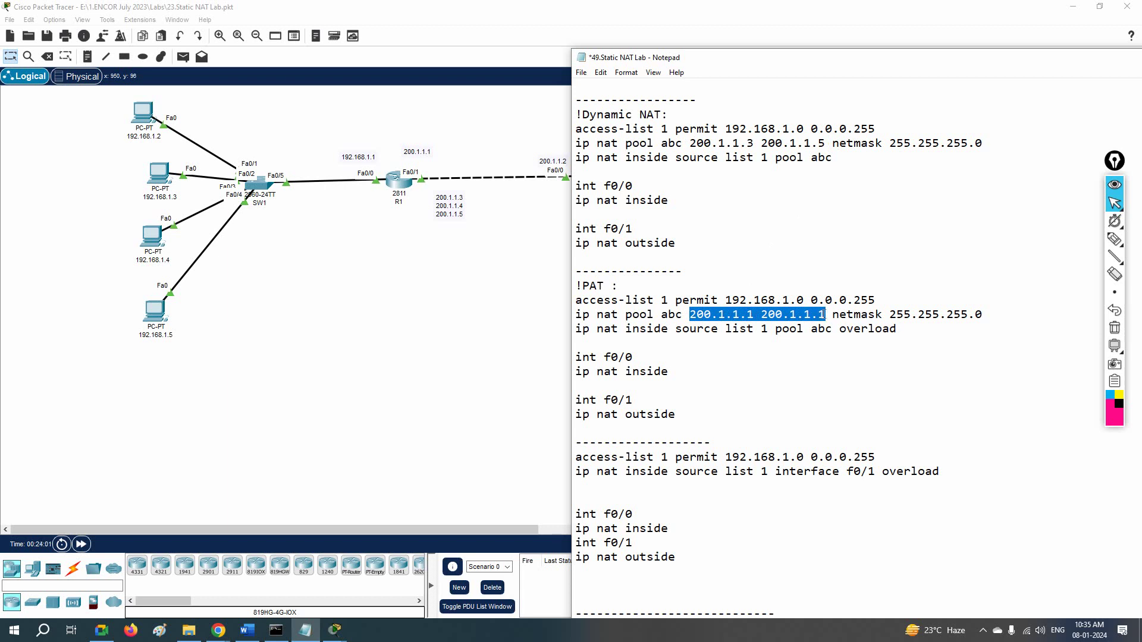
Step: Compare the inside source lines, pool ranges, overload keyword and interface commands of the PAT and Dynamic NAT sections
left_click_drag(577, 330, 766, 329)
left_click_drag(836, 158, 567, 159)
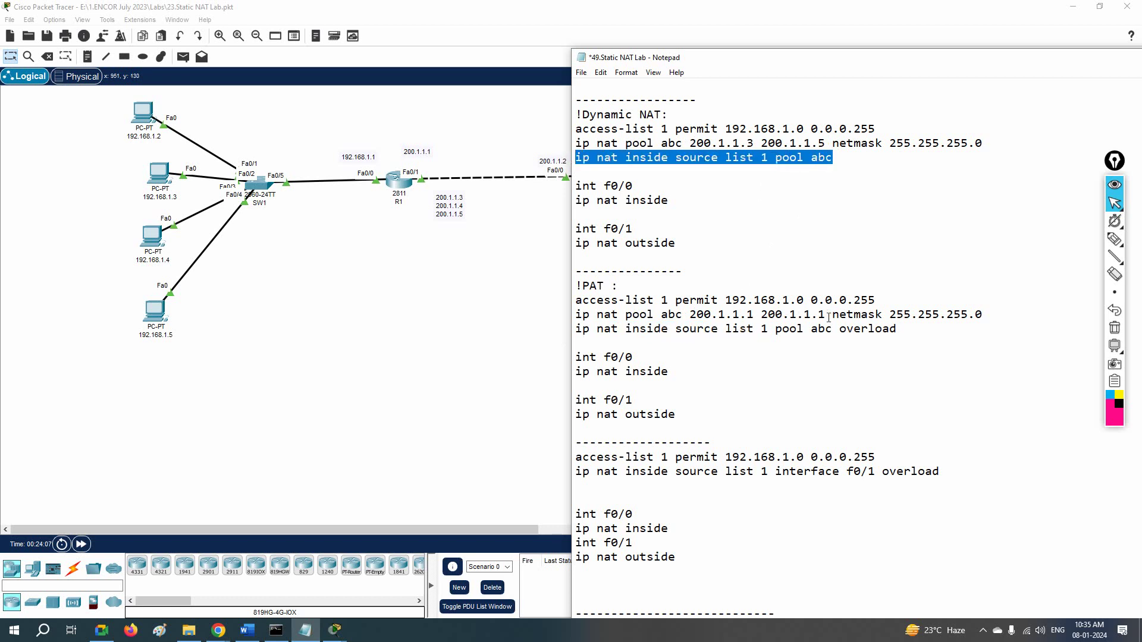
mouse_move(840, 329)
left_mouse_down()
mouse_move(903, 330)
mouse_move(840, 330)
left_mouse_up()
left_click(903, 330)
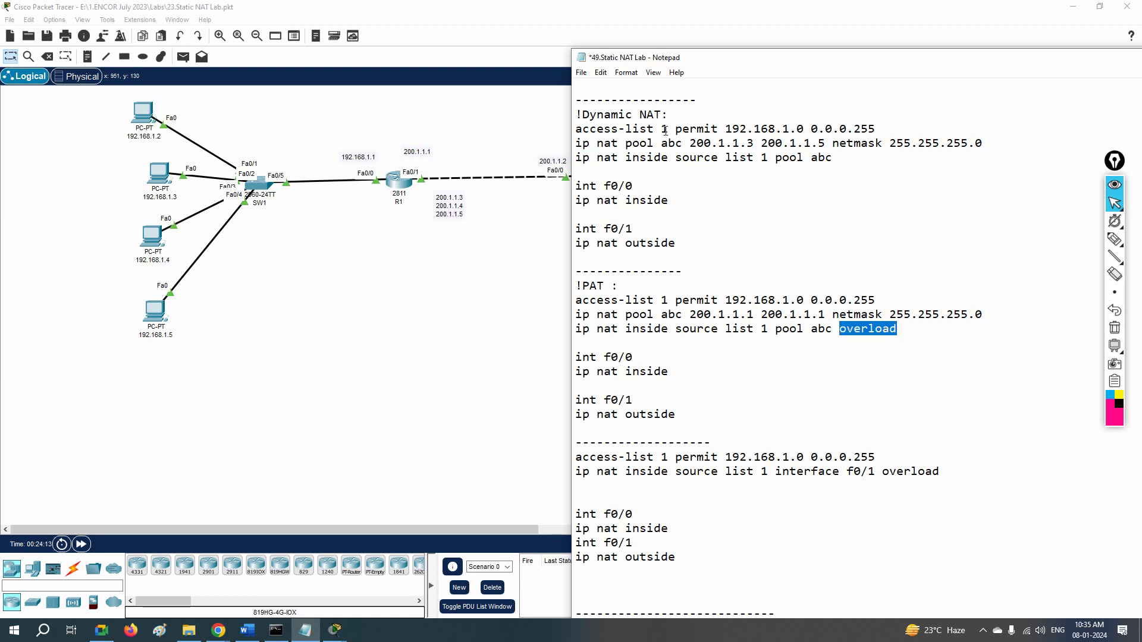
left_click_drag(690, 143, 822, 143)
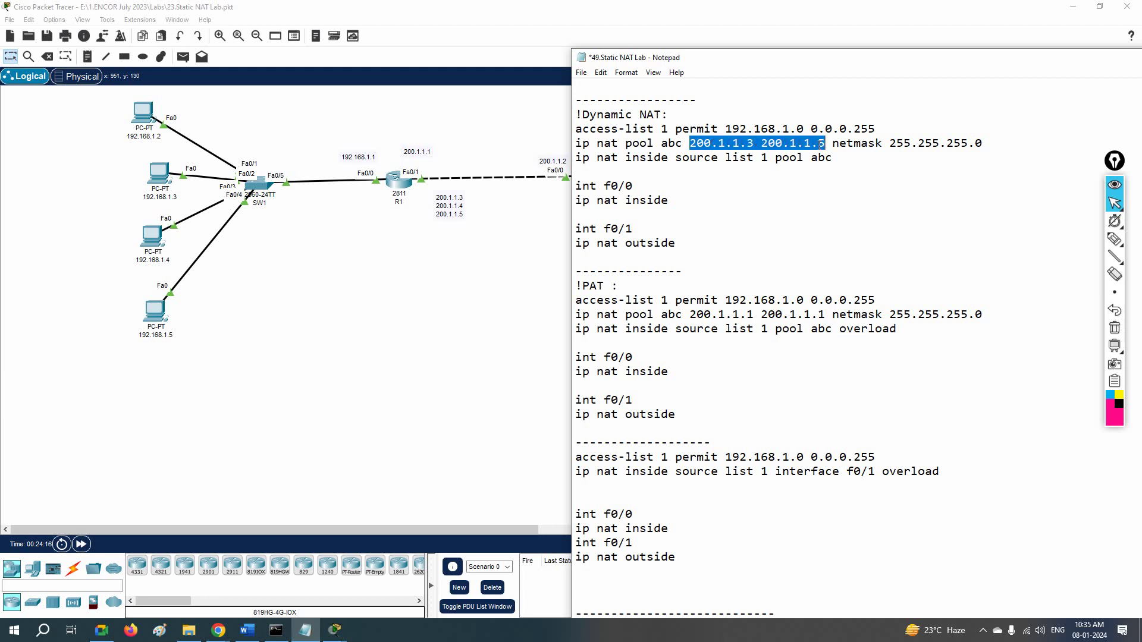
left_click_drag(691, 314, 827, 314)
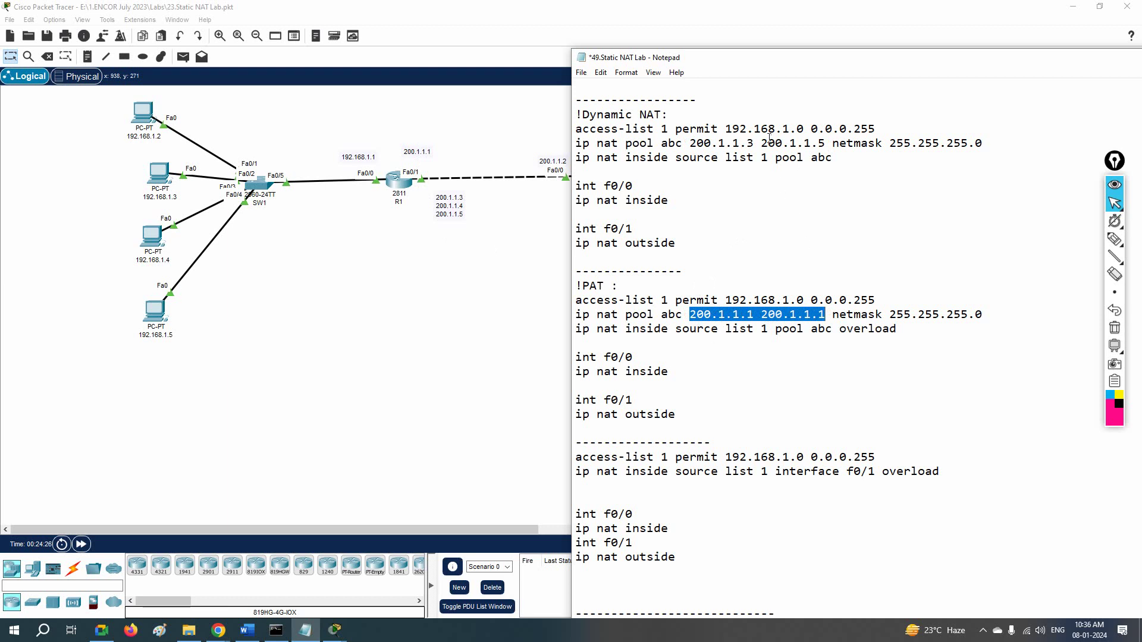
left_click_drag(899, 328, 840, 331)
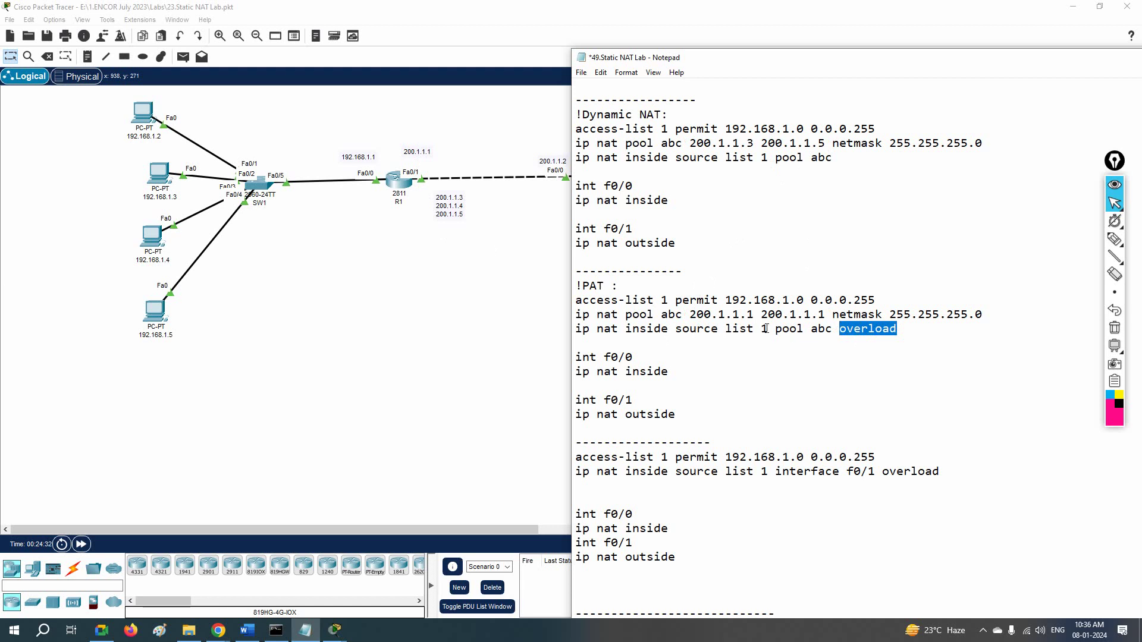
left_click_drag(677, 415, 571, 357)
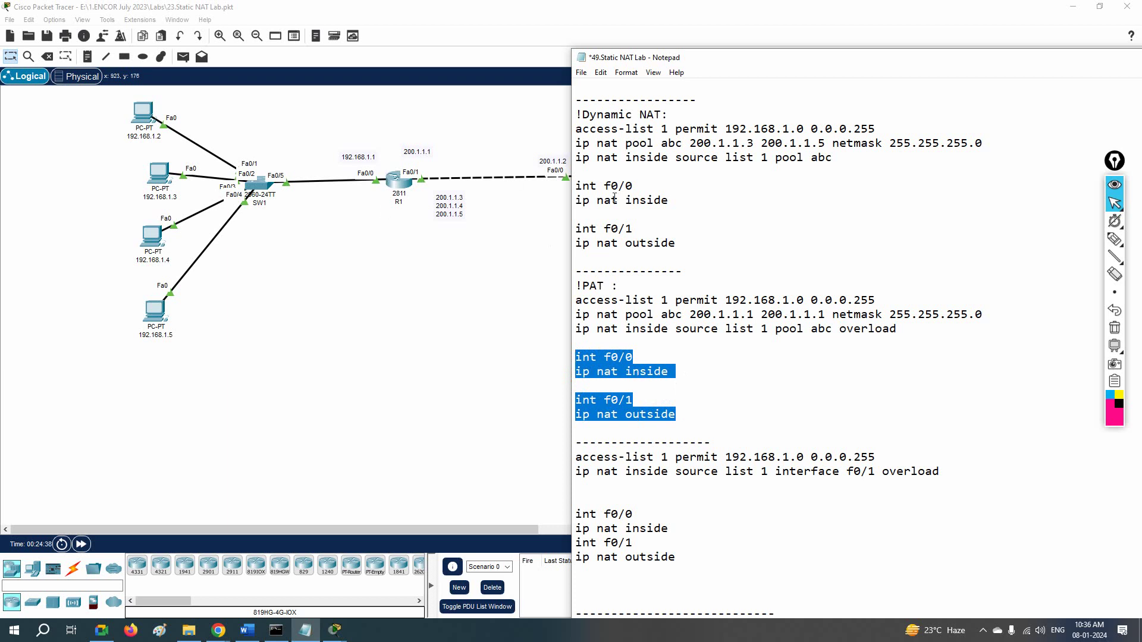
Step: Prefix the access-list, NAT pool and inside source lines of the Dynamic NAT section with "no"
left_click(576, 135)
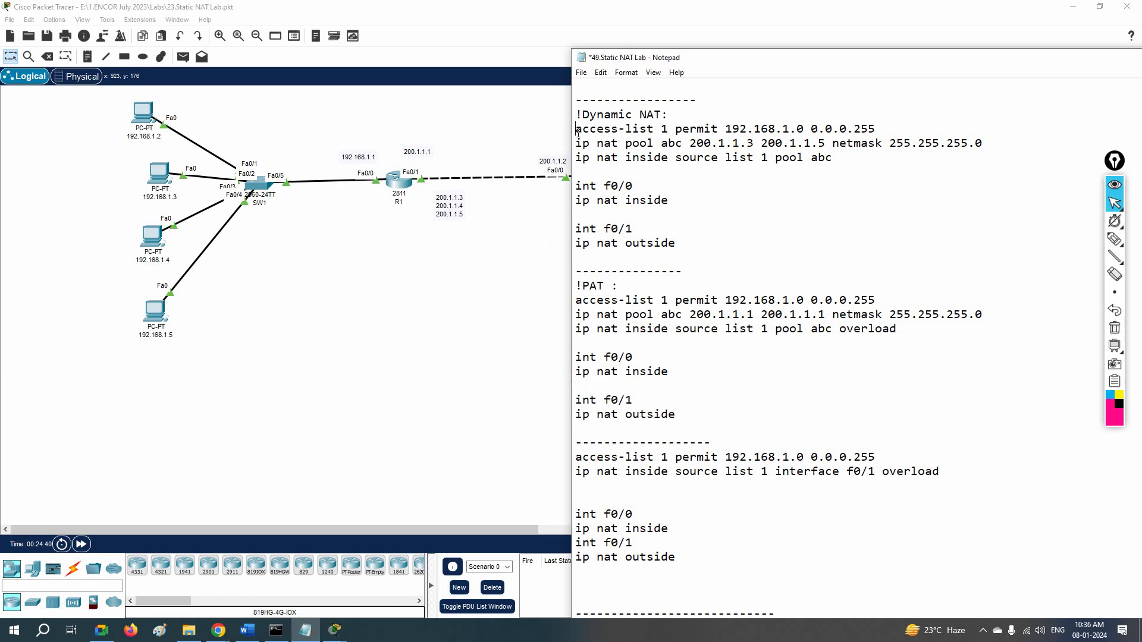
type("no ")
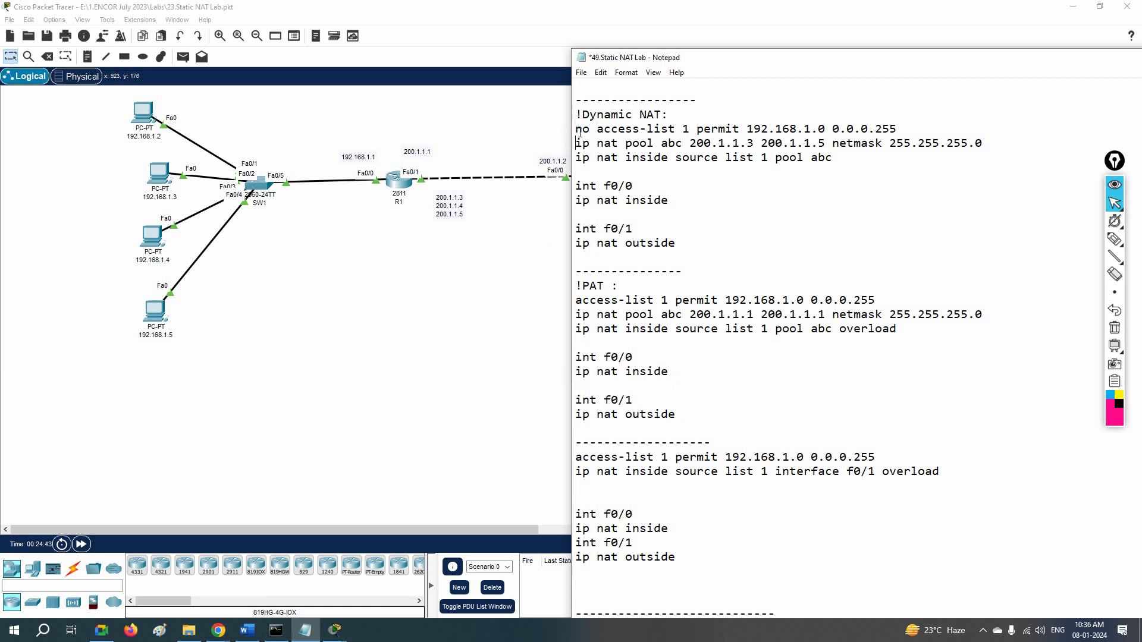
type("no ")
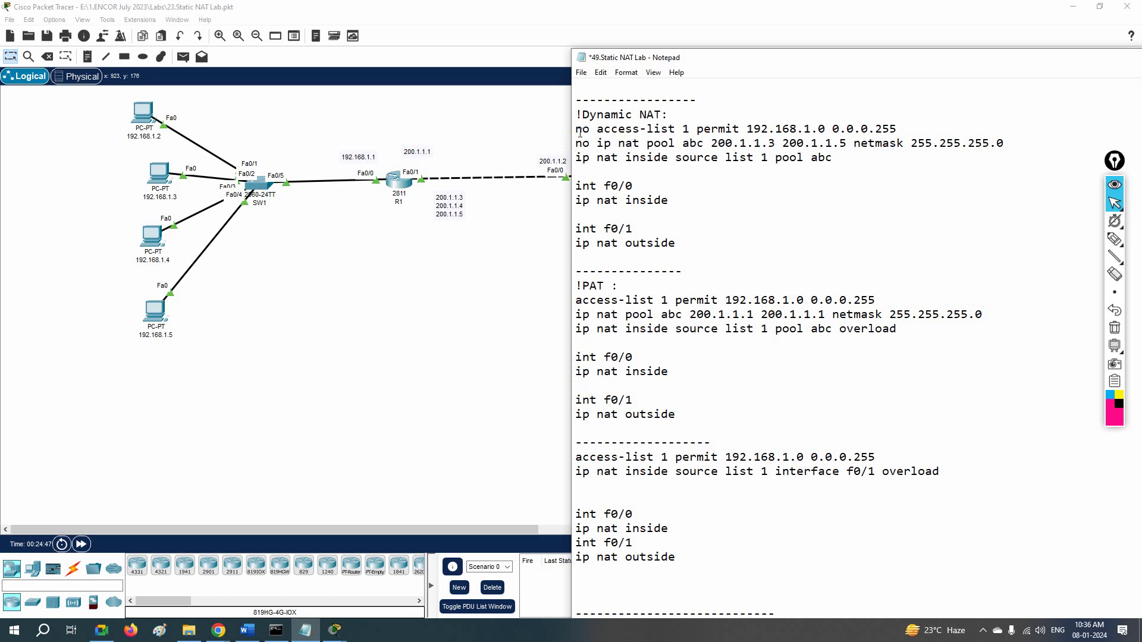
type("no")
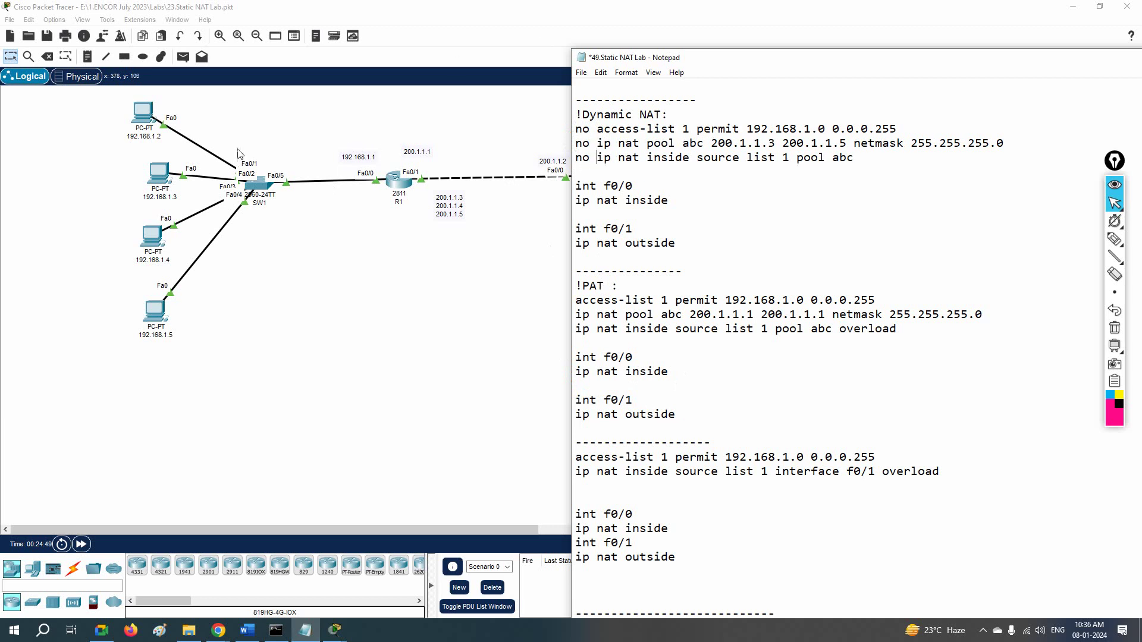
Step: Stop the continuous pings on PCs 192.168.1.2 through 192.168.1.5 and fast-forward the simulation time
left_click(143, 114)
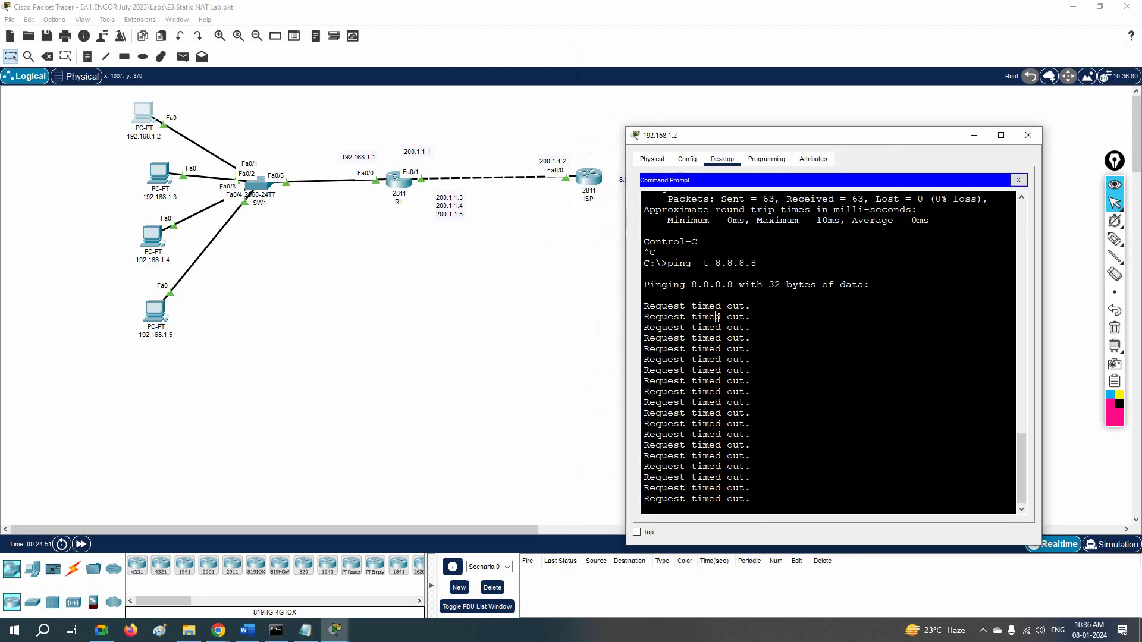
key("ctrl+c")
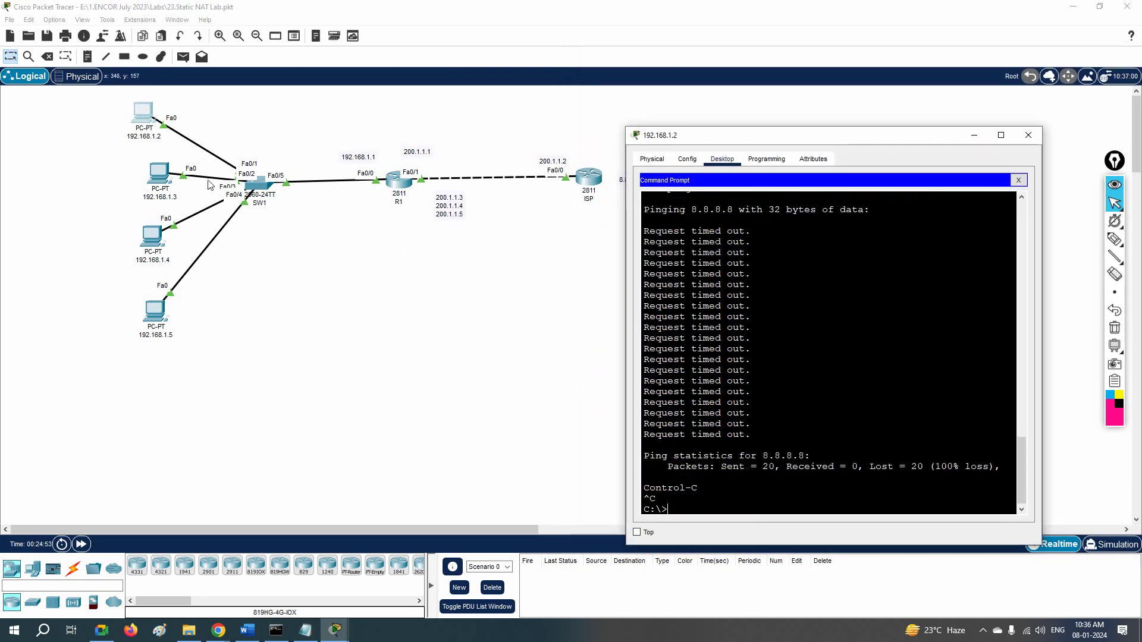
left_click(167, 181)
key("ctrl+c")
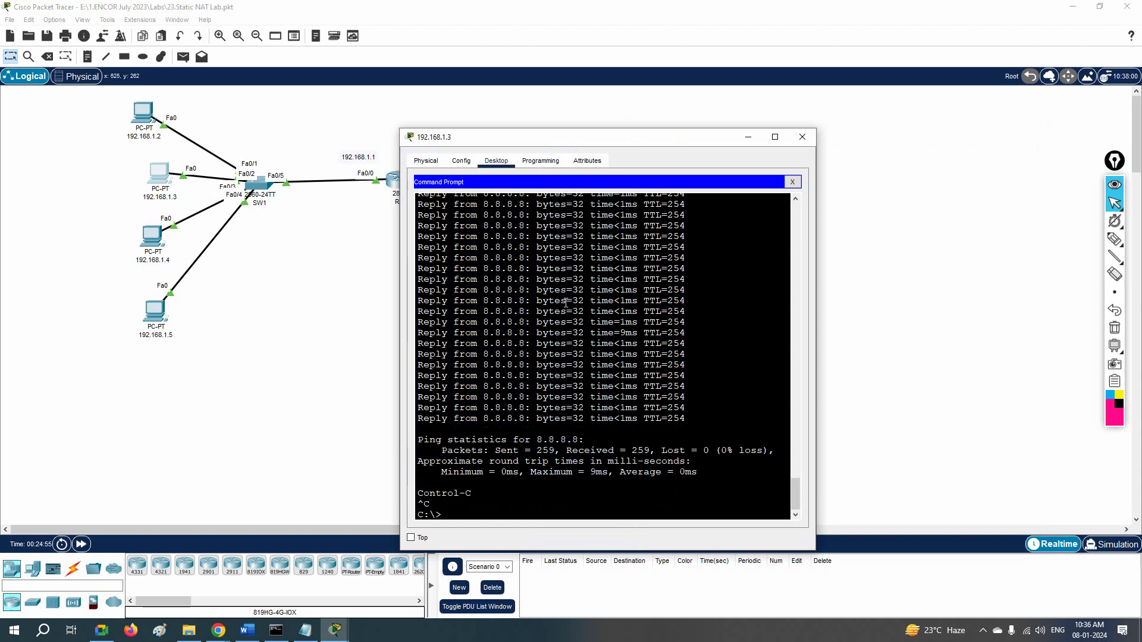
left_click(165, 233)
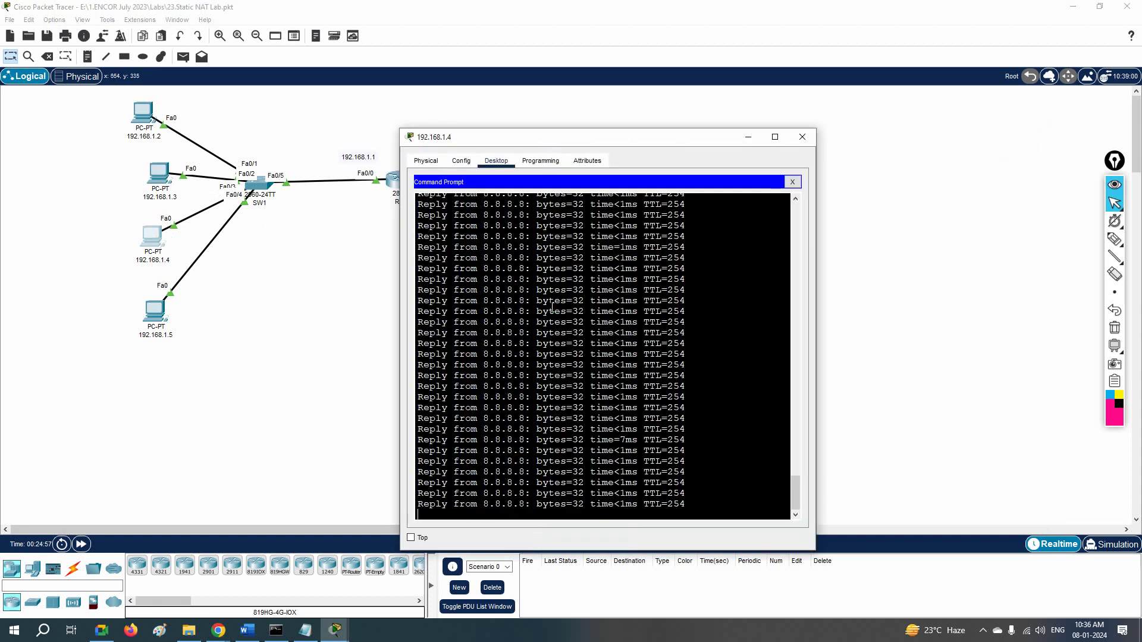
key("ctrl+c")
left_click(154, 314)
key("ctrl+c")
left_click(338, 411)
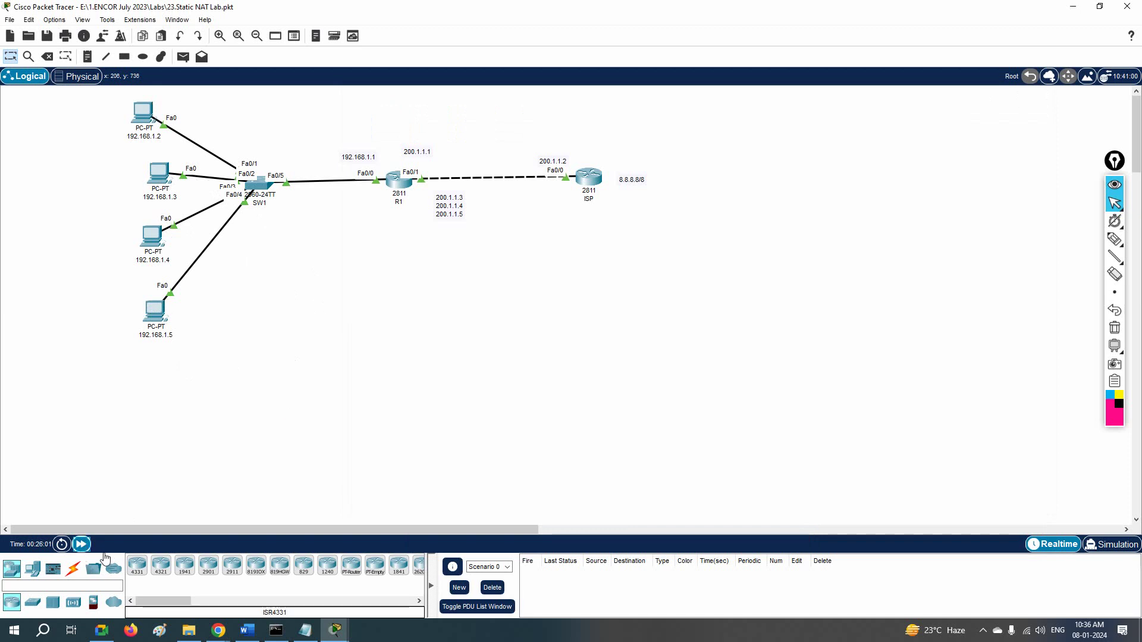
Step: Copy the three "no" commands of the Dynamic NAT section from the Notepad notes and run them in R1's CLI
left_click(305, 630)
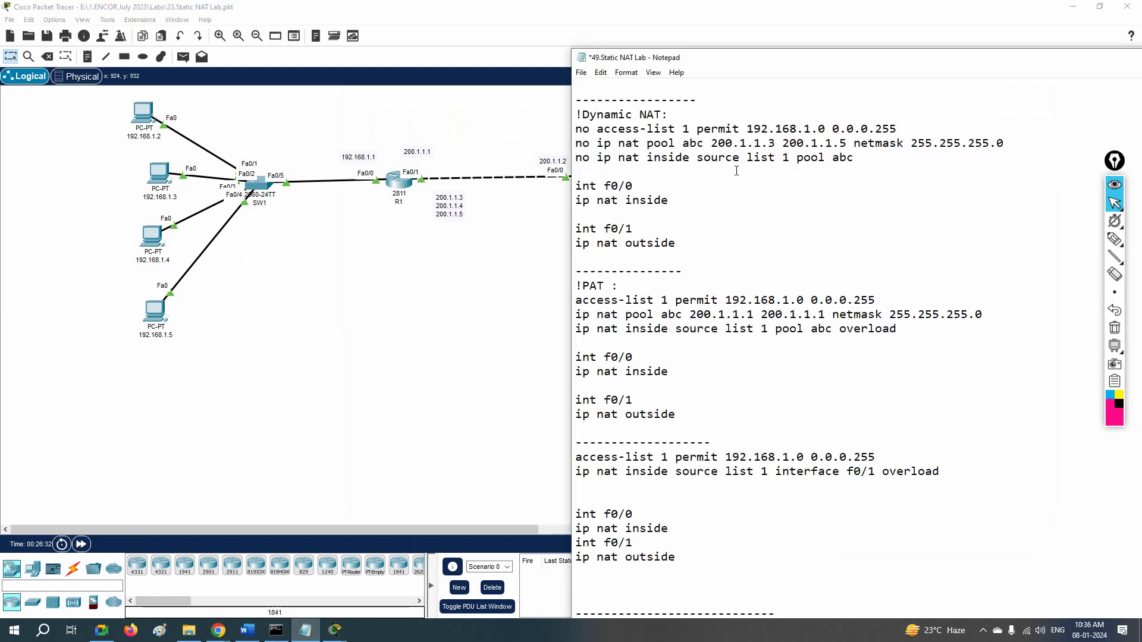
left_click_drag(880, 160, 569, 126)
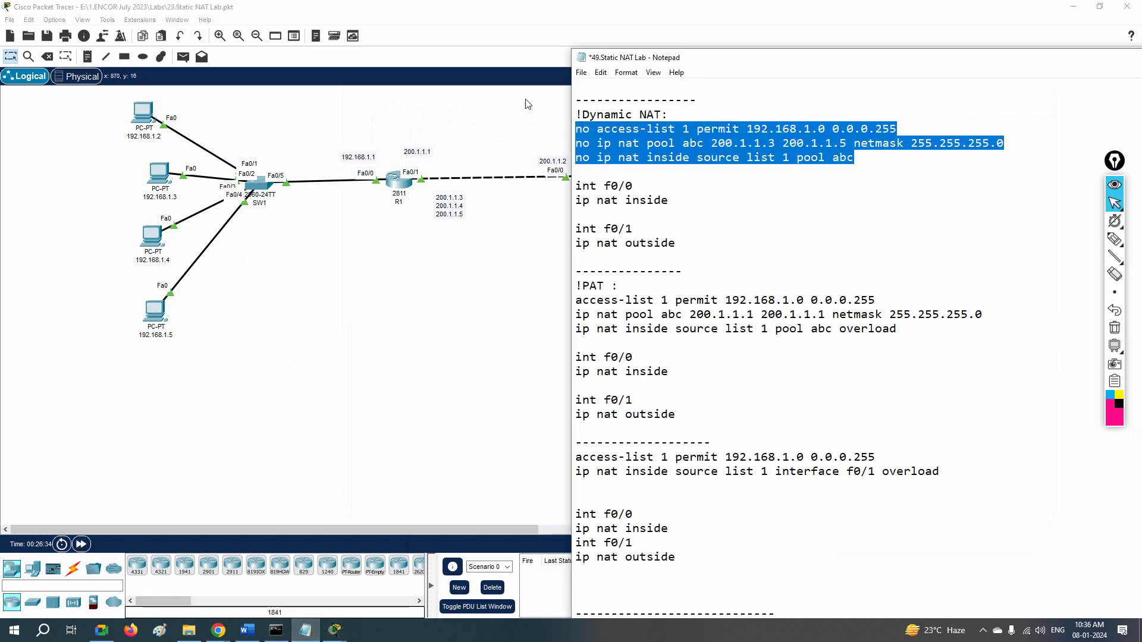
key("alt+Tab")
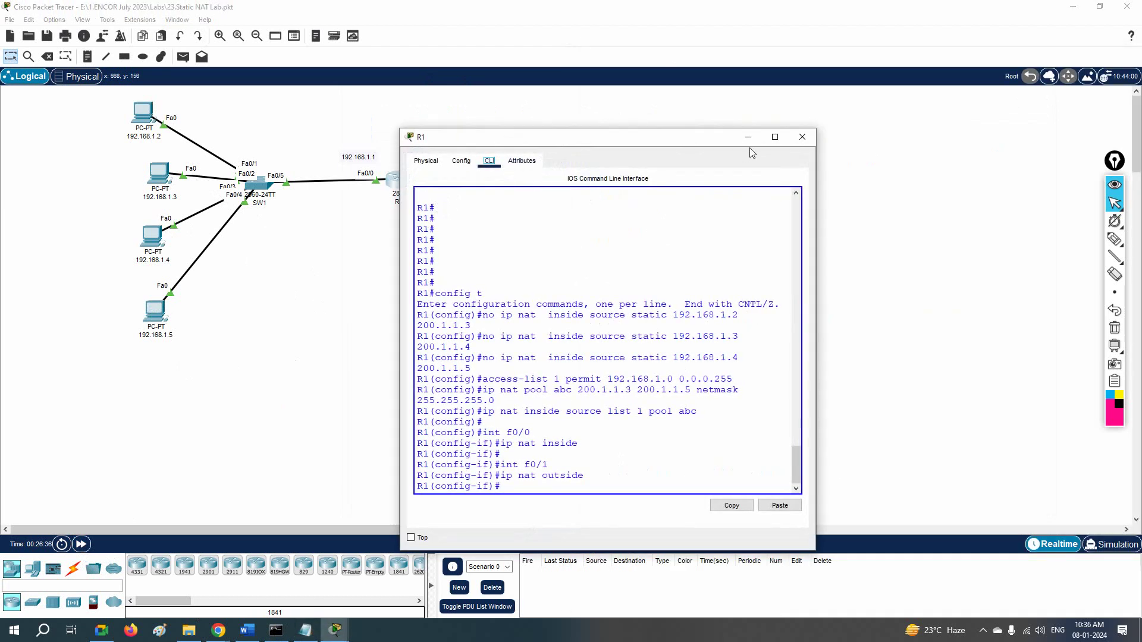
left_click(775, 137)
right_click(653, 275)
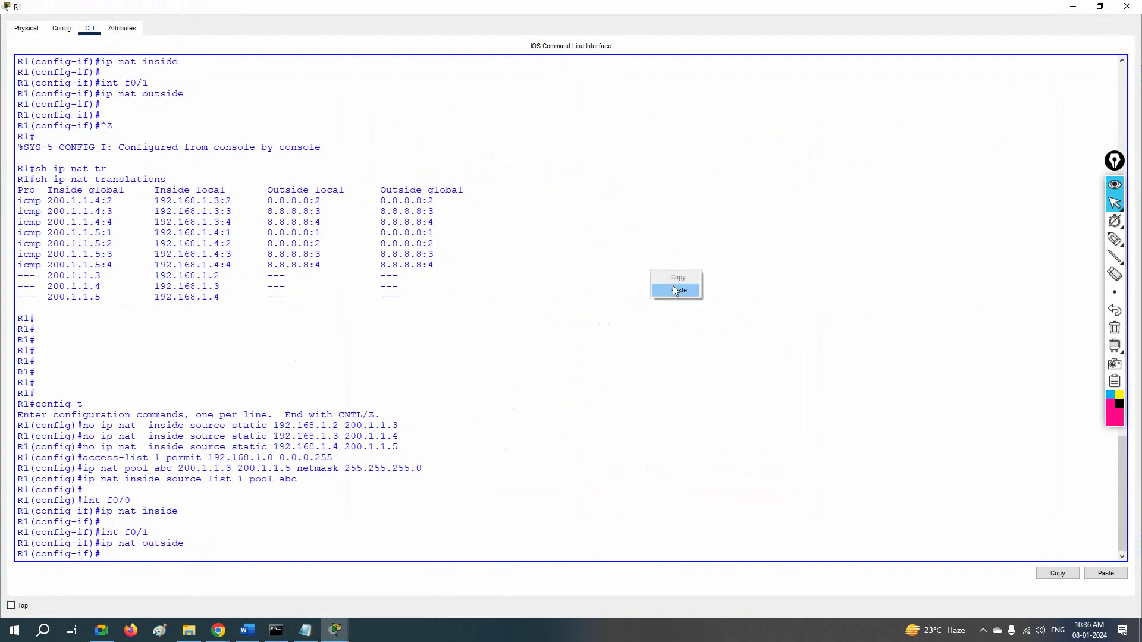
left_click(674, 290)
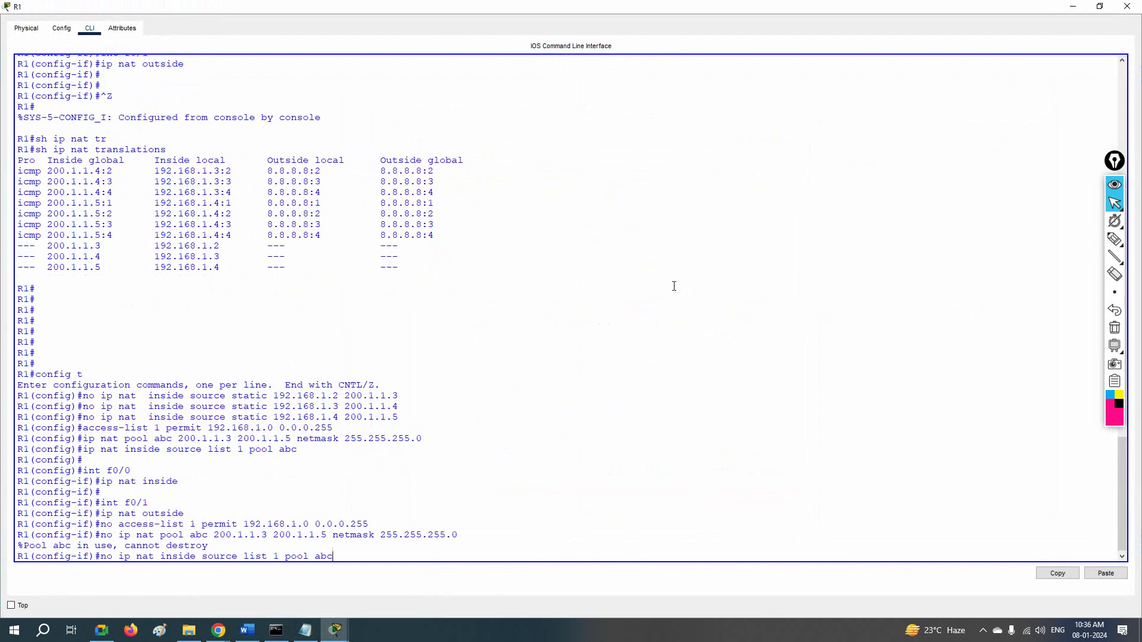
key("Return")
key("Return")
right_click(485, 507)
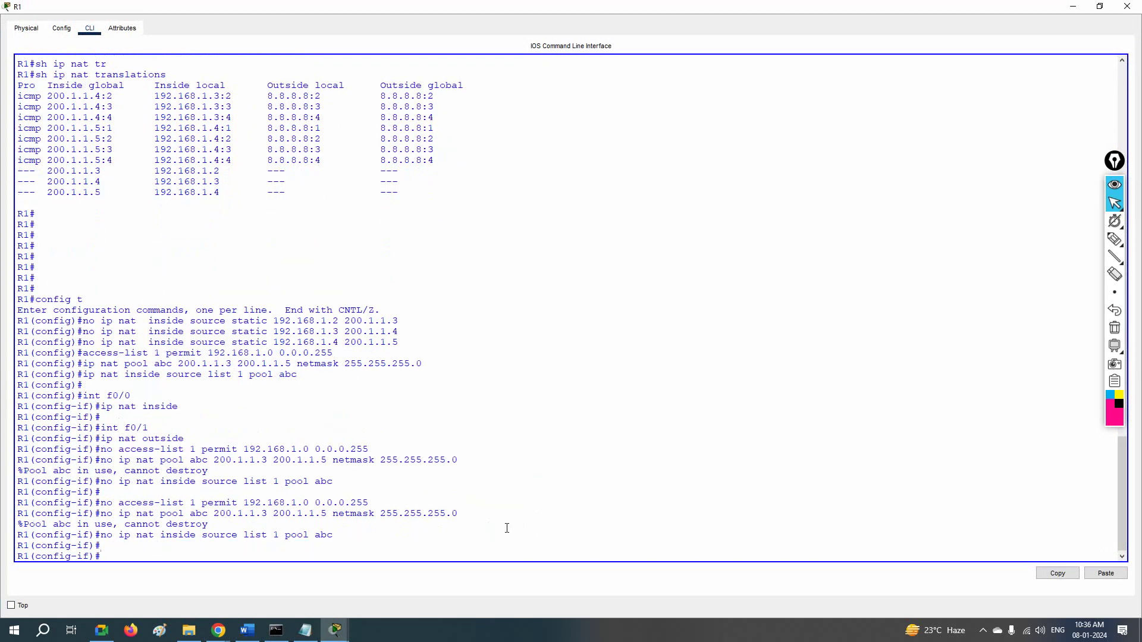
Step: Fast-forward the simulation time, exit interface configuration mode on R1 and rerun the access-list, pool abc and inside source removal commands
left_click(1100, 6)
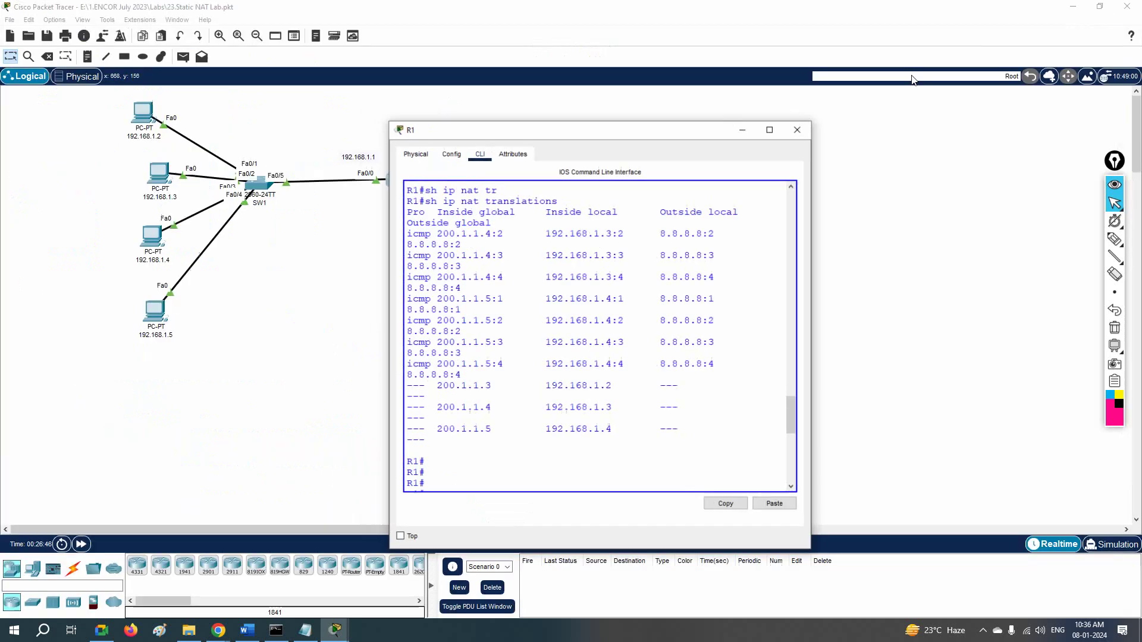
left_click(82, 544)
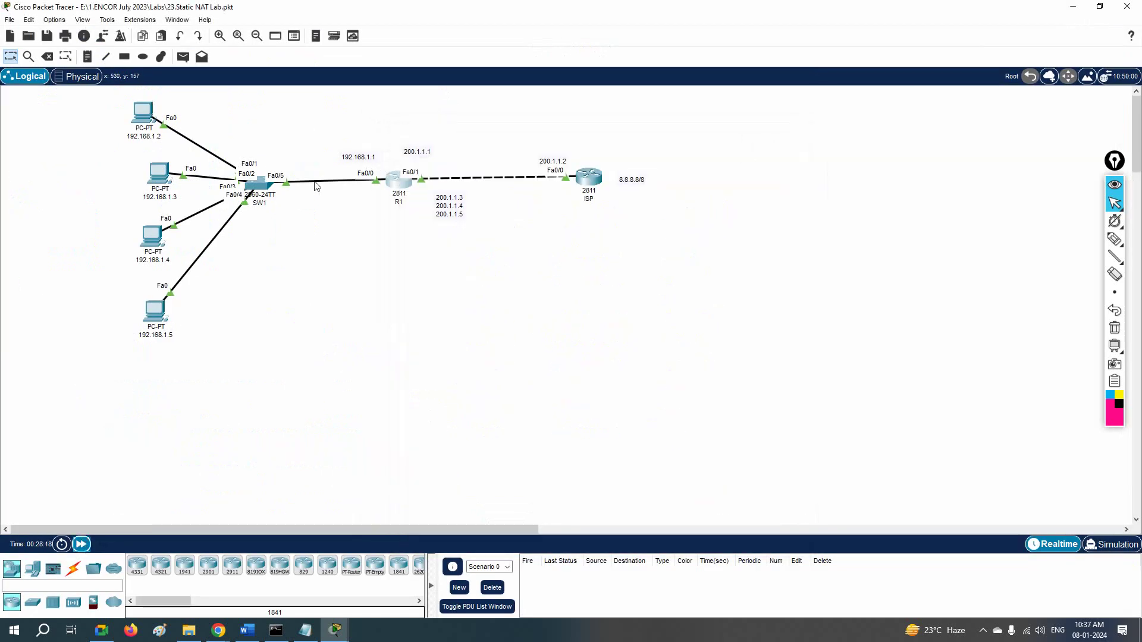
left_click(396, 175)
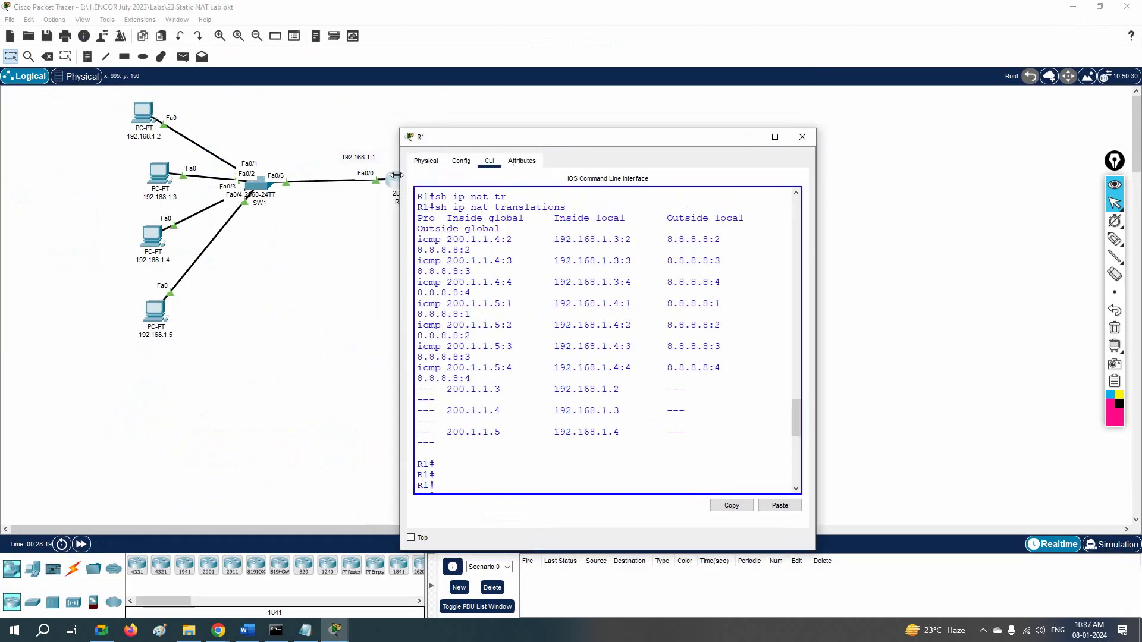
left_click(775, 137)
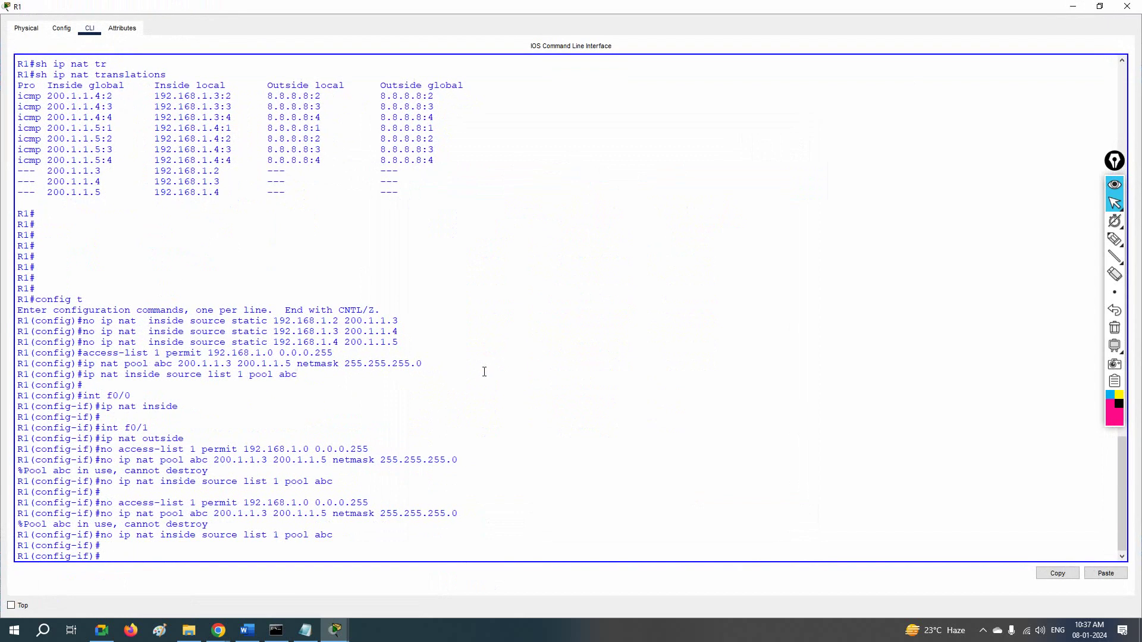
type("t")
key("Return")
right_click(481, 371)
left_click(501, 388)
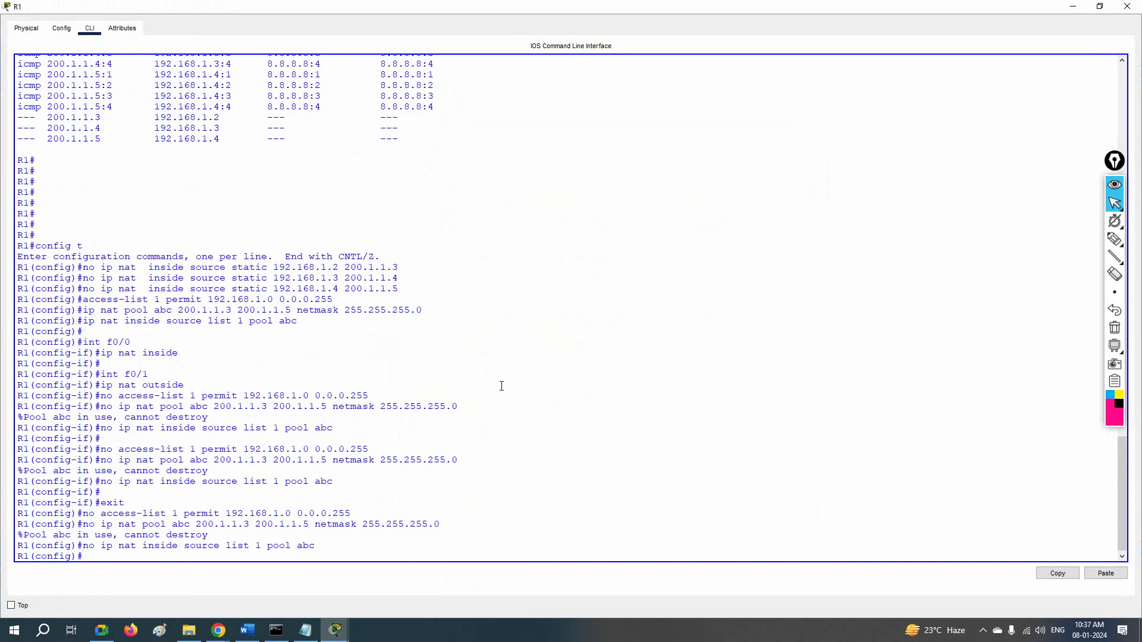
Step: Run the removal commands for access-list 1, pool abc 200.1.1.3 200.1.1.5 and its inside source rule once more in R1's global configuration mode
left_click_drag(82, 515, 336, 515)
left_click_drag(457, 517, 3, 539)
left_click(253, 539)
key("Return")
key("Return")
key("Return")
right_click(542, 513)
left_click(569, 540)
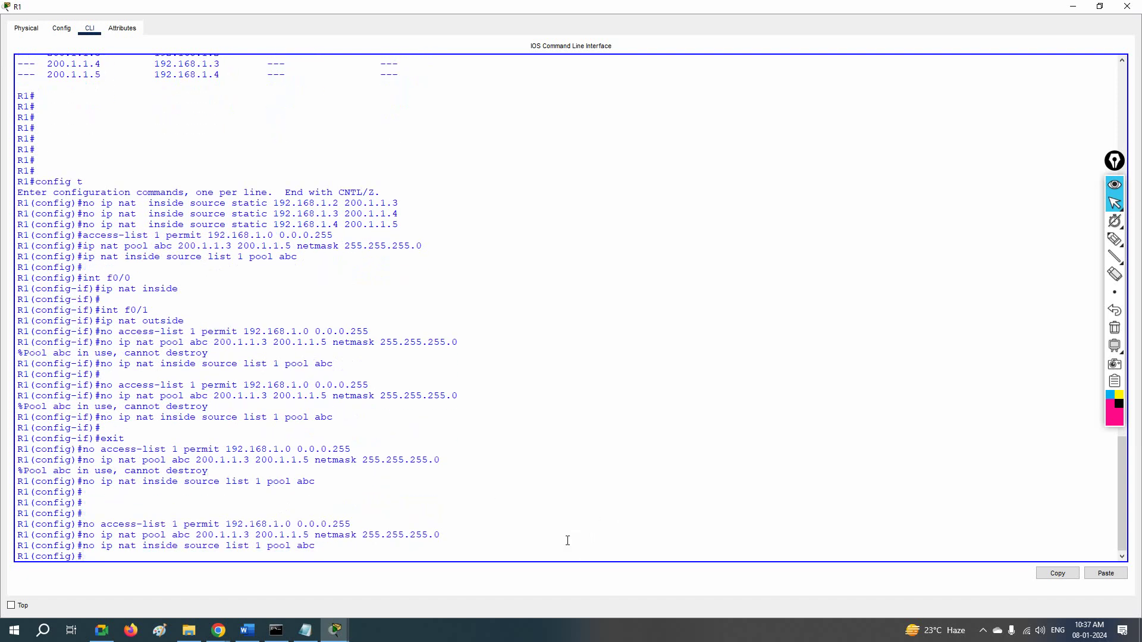
Step: Review the output of the pool removal attempts on R1 and the PAT and interface commands in the Notepad lab notes
left_click_drag(322, 545, 17, 527)
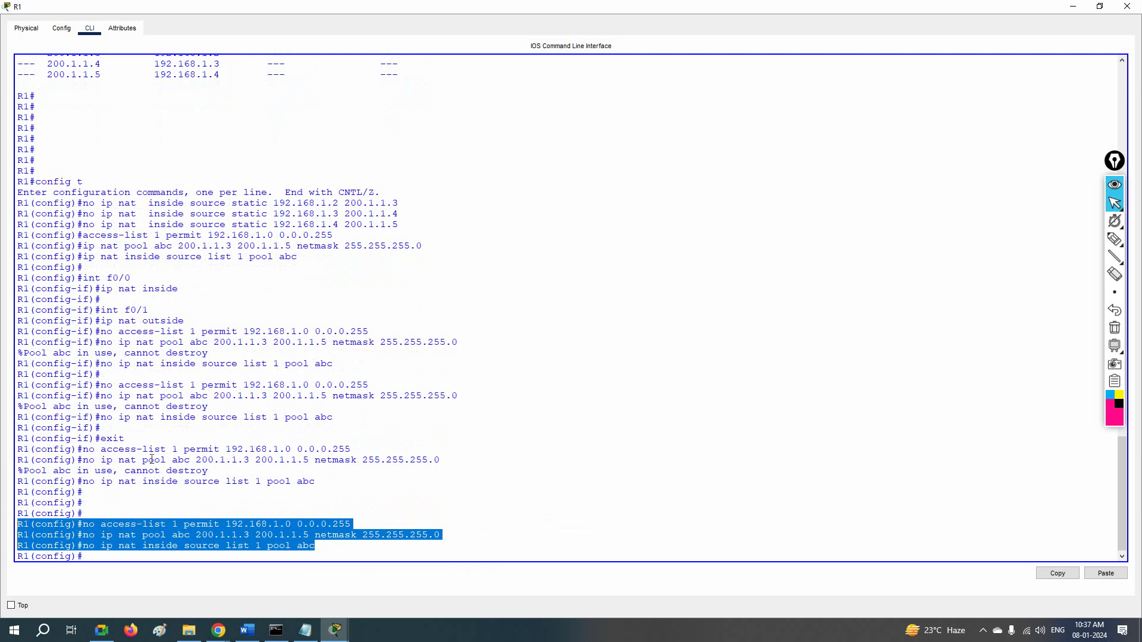
left_click_drag(81, 463, 253, 476)
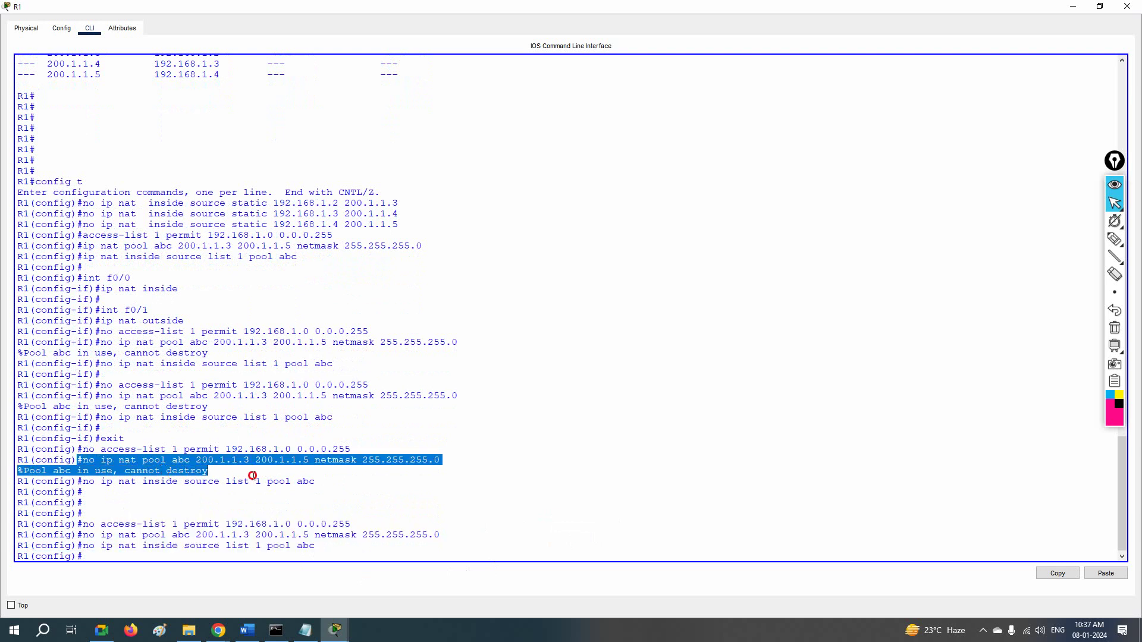
left_click(113, 535)
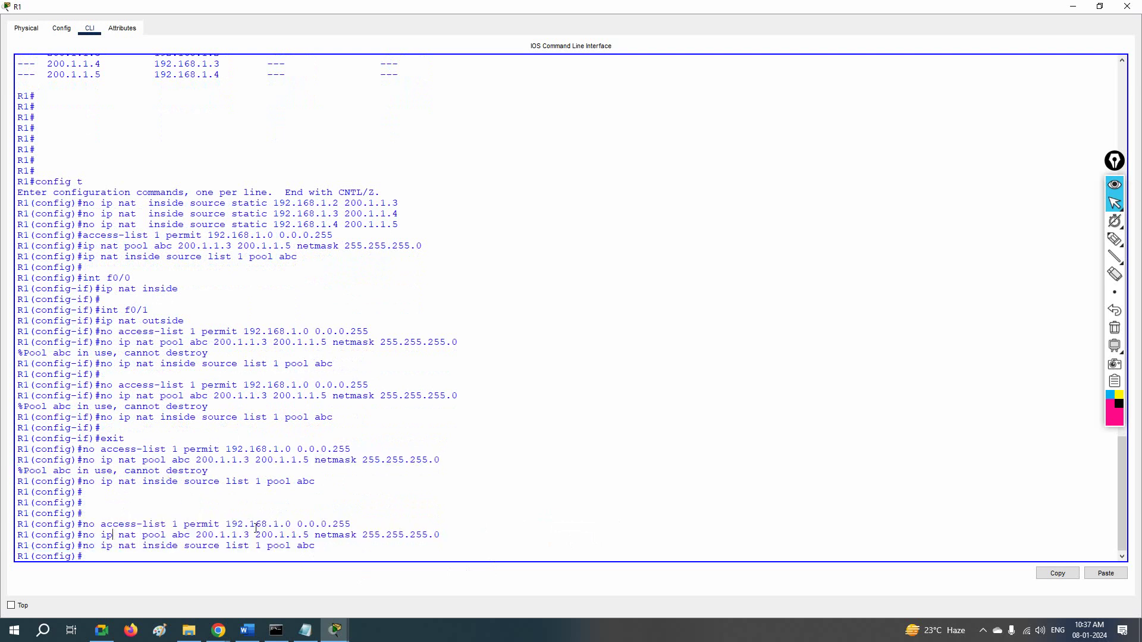
left_click(306, 631)
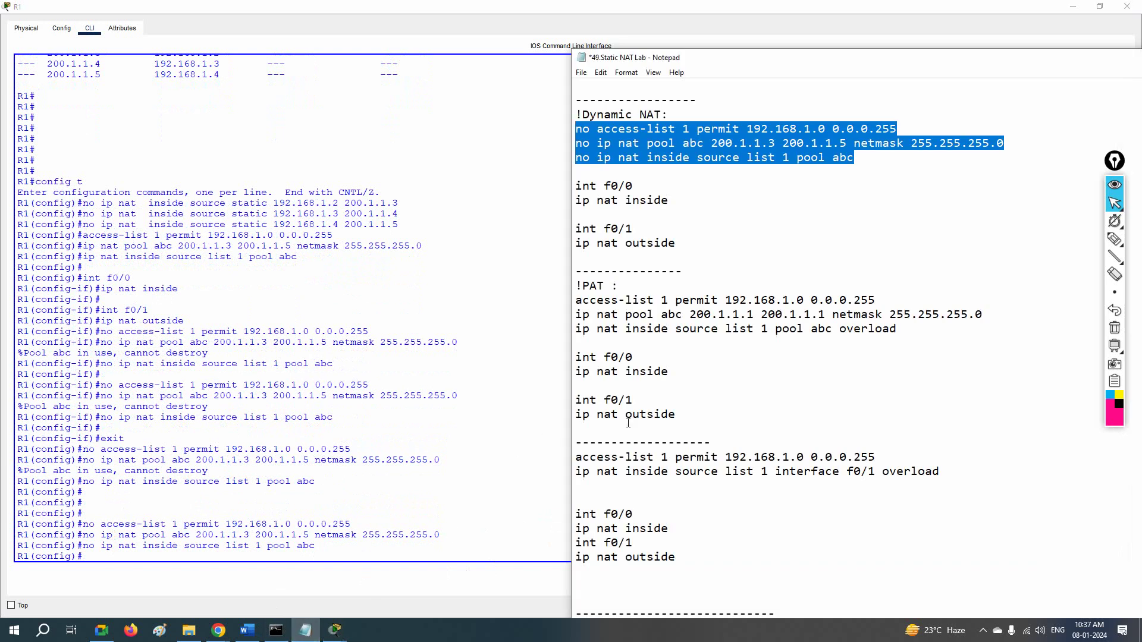
left_click_drag(579, 301, 922, 332)
left_click_drag(676, 416, 571, 356)
left_click_drag(578, 258, 572, 186)
left_click_drag(676, 415, 517, 363)
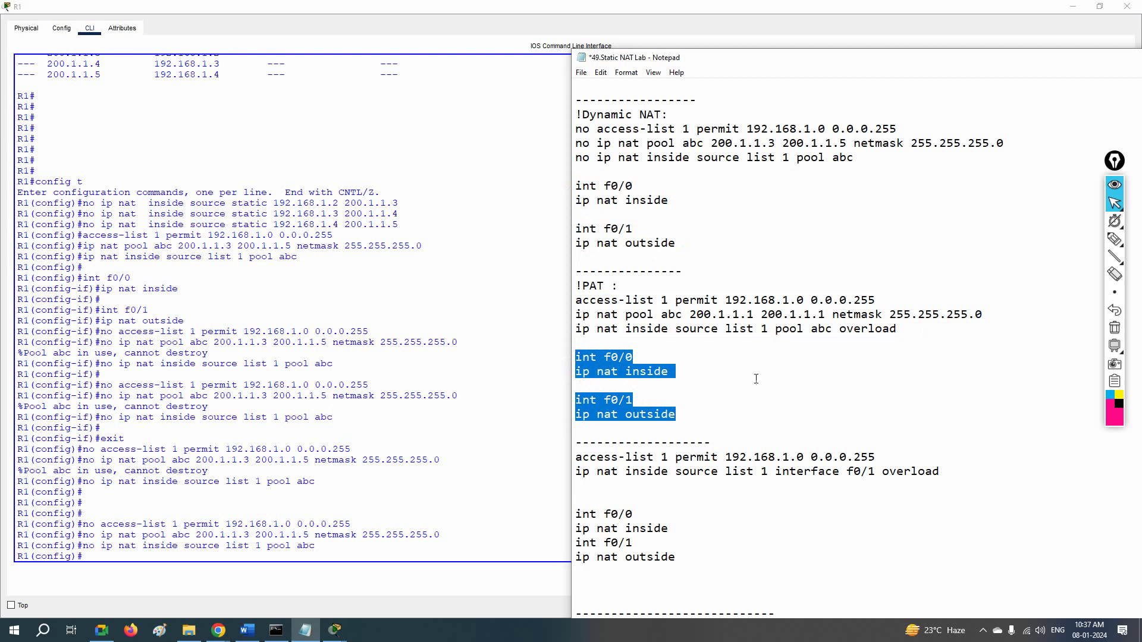
Step: Copy the PAT access-list, pool abc 200.1.1.1 and overload lines from the notes, run them on R1 and close its window
left_click_drag(908, 333, 551, 303)
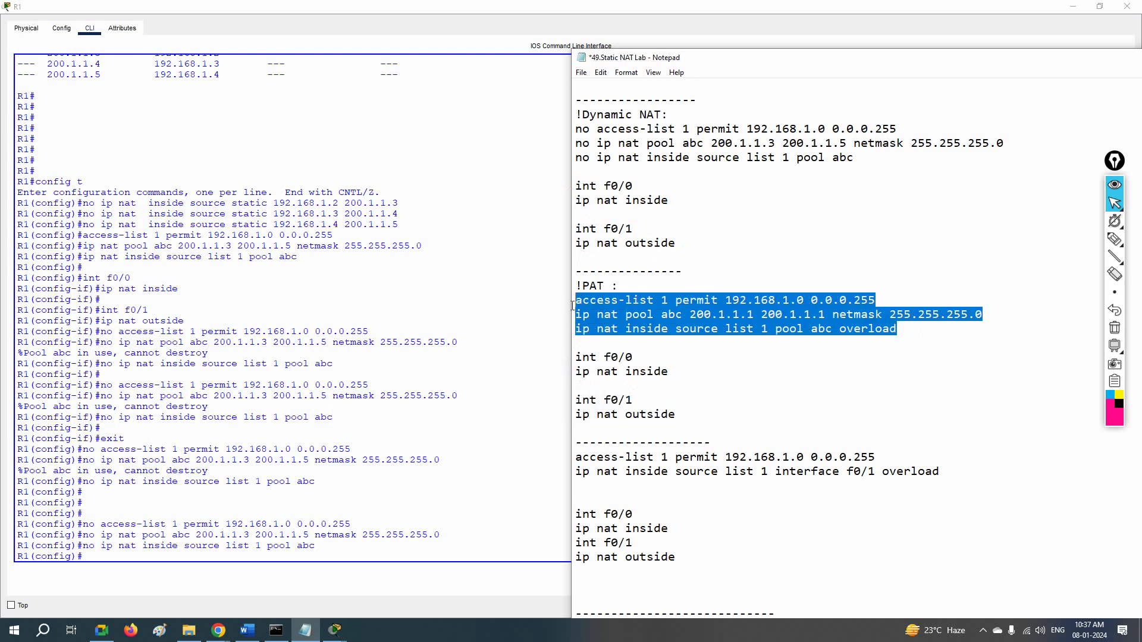
right_click(615, 305)
left_click(644, 343)
left_click(345, 389)
right_click(347, 390)
left_click(373, 411)
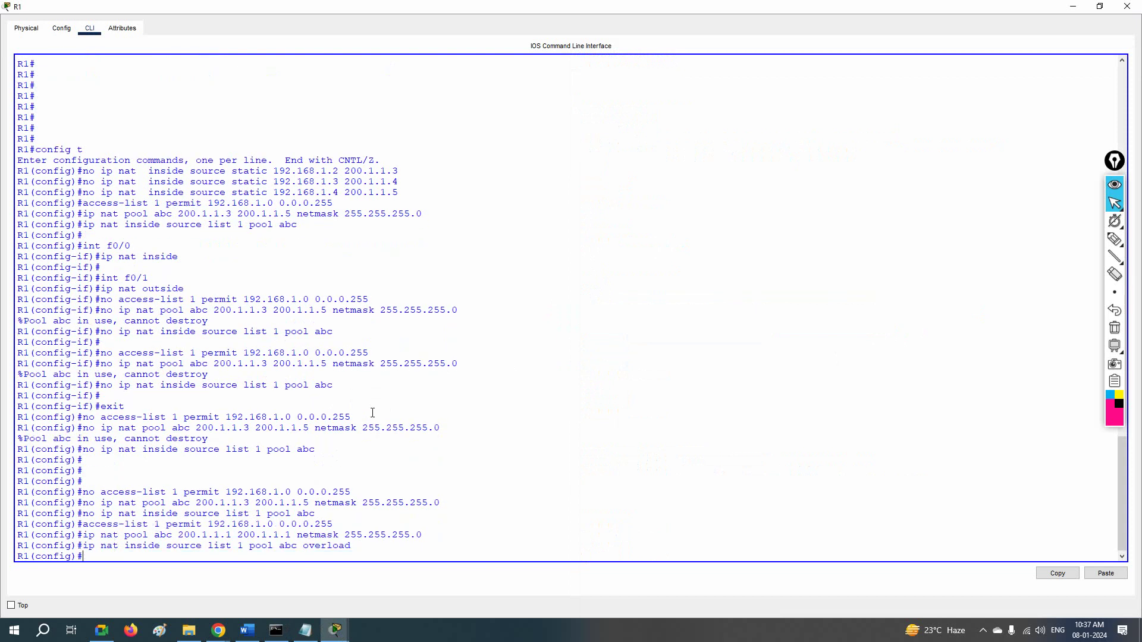
left_click_drag(79, 527, 379, 535)
left_click(1126, 7)
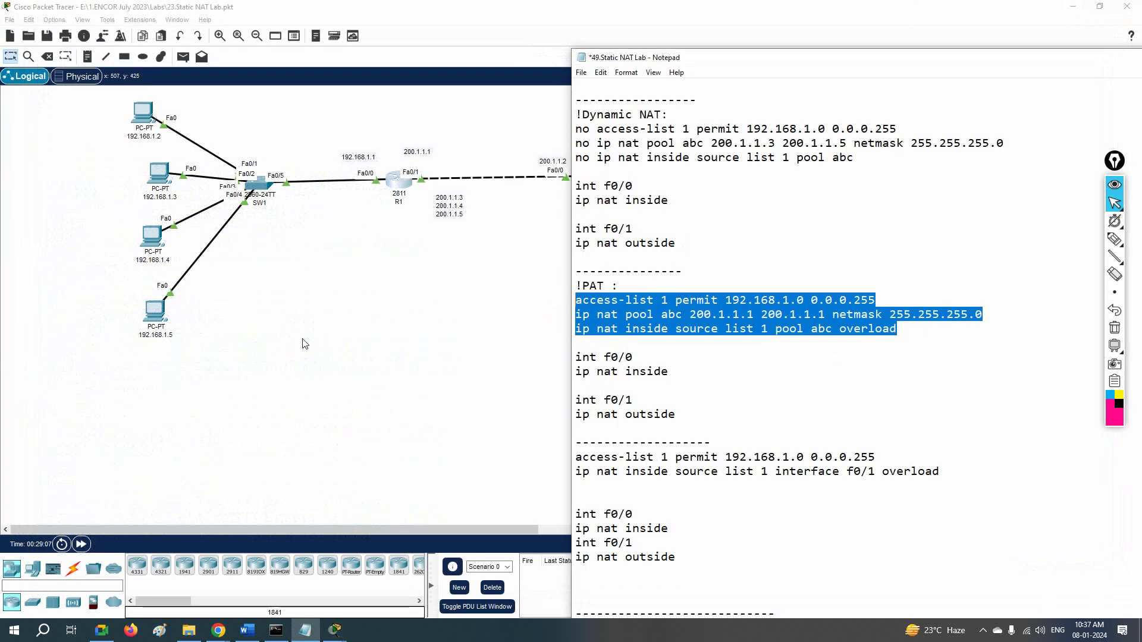
Step: Start continuous pings to 8.8.8.8 from PCs 192.168.1.2 and 192.168.1.3
left_click(305, 630)
left_click(145, 113)
key("Up")
key("Return")
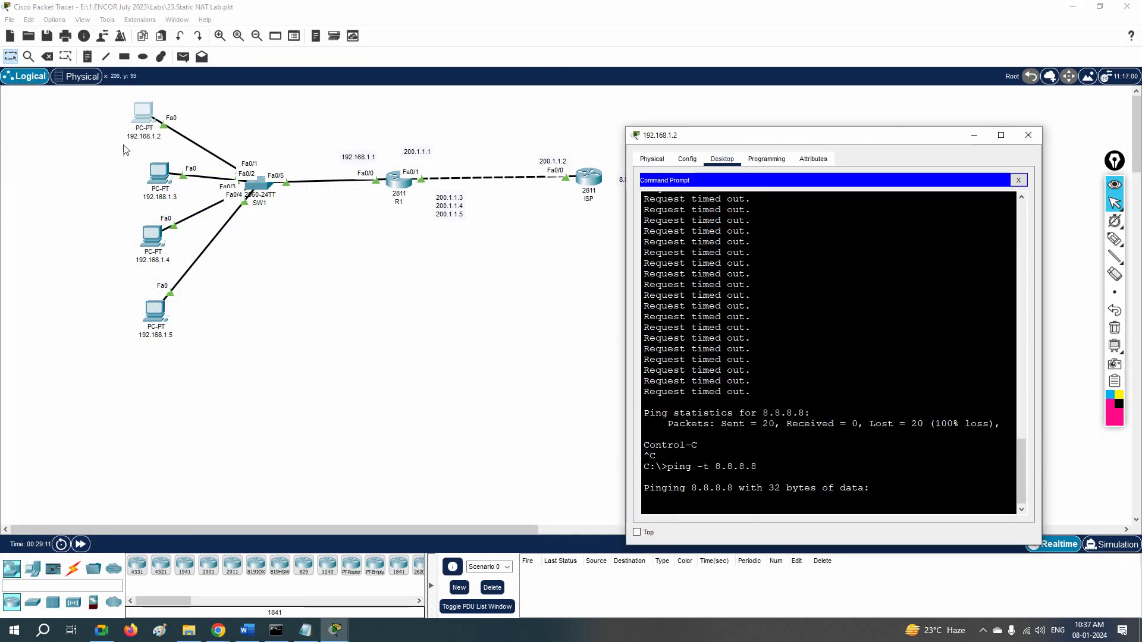
left_click(159, 175)
key("Up")
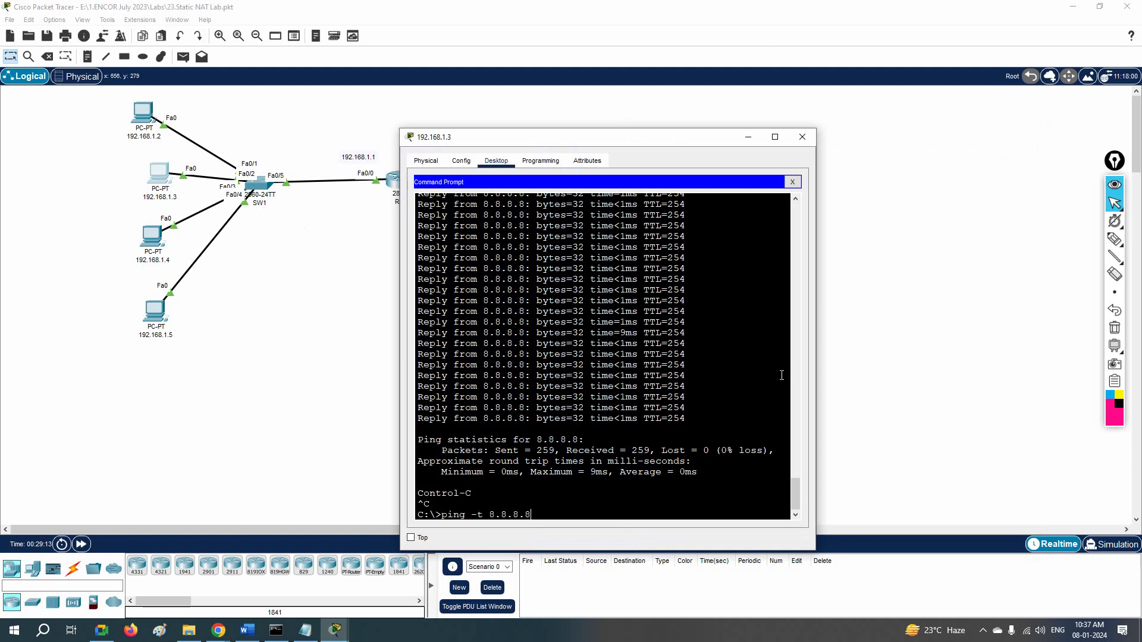
key("Return")
Step: Start continuous pings to 8.8.8.8 from PCs 192.168.1.4 and 192.168.1.5
left_click(151, 238)
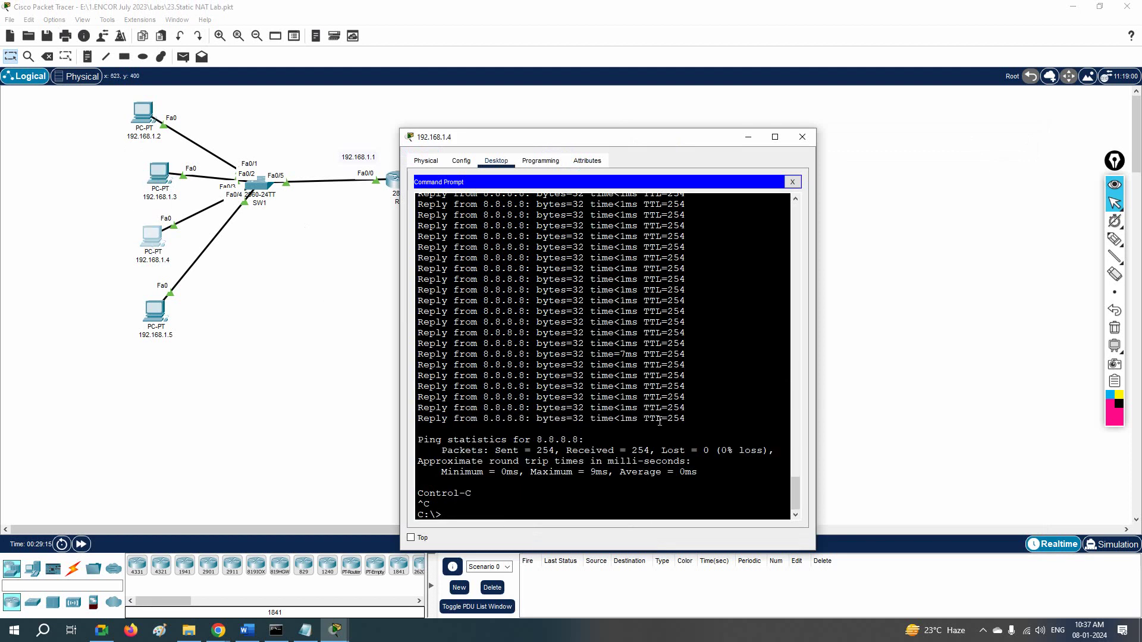
key("Up")
key("Return")
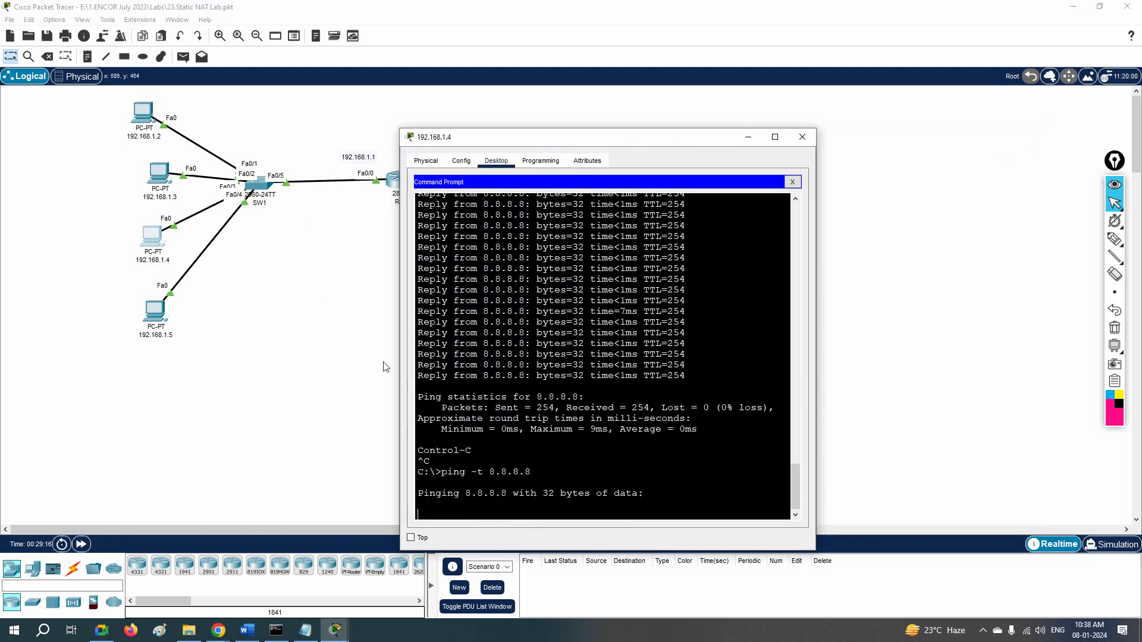
left_click(154, 312)
key("Up")
key("Return")
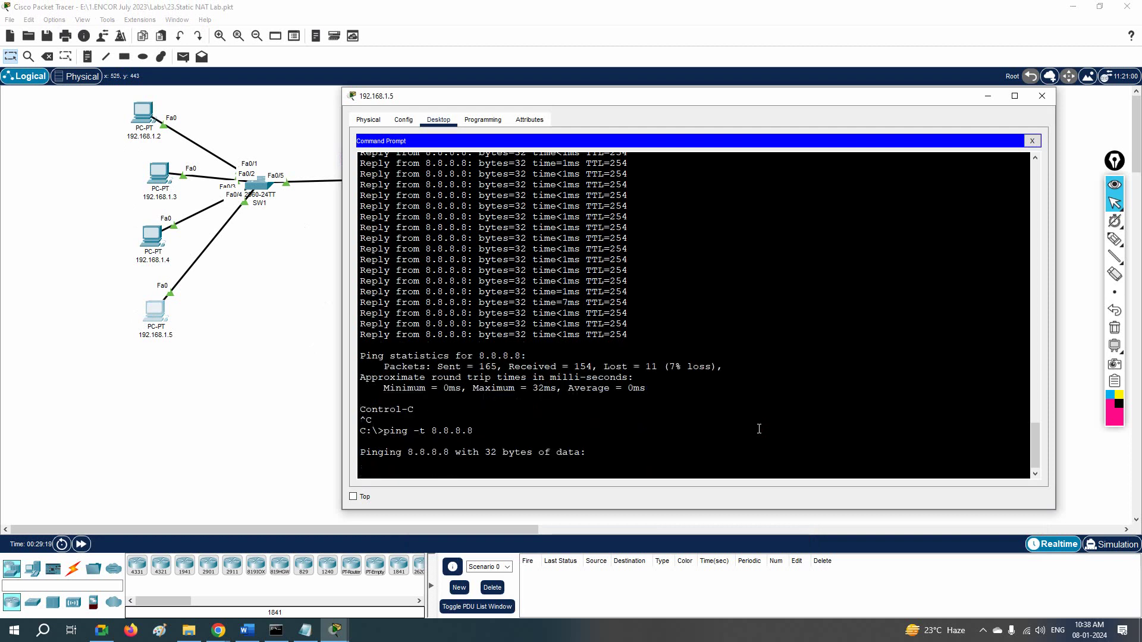
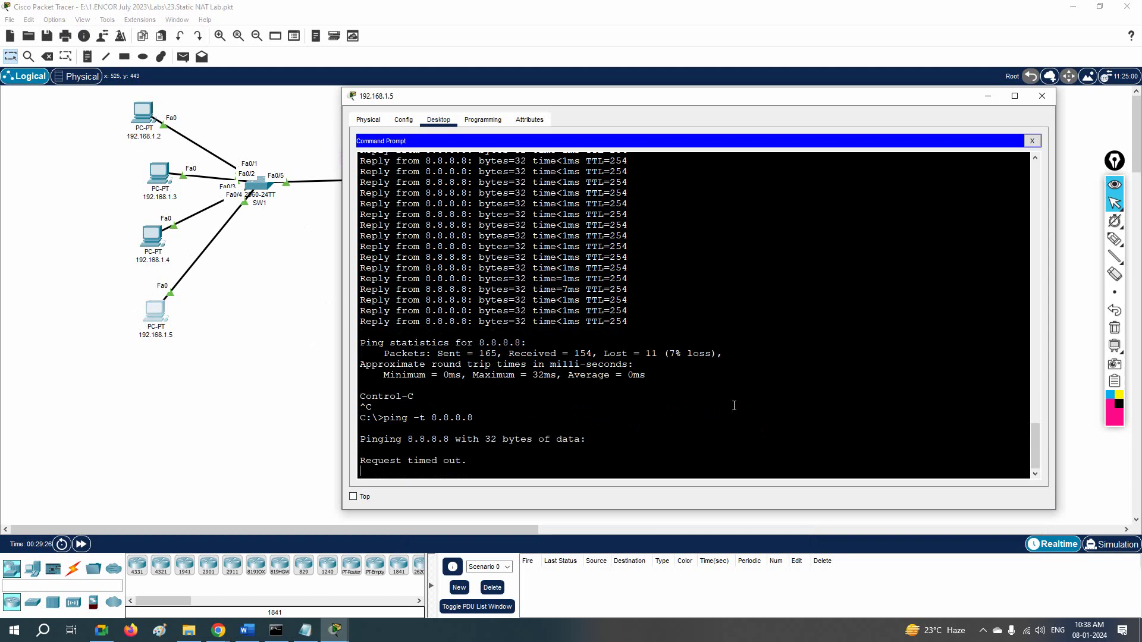
Step: Fast-forward the simulation time and check the ping output on PCs 192.168.1.2, 192.168.1.4 and 192.168.1.5
left_click(143, 122)
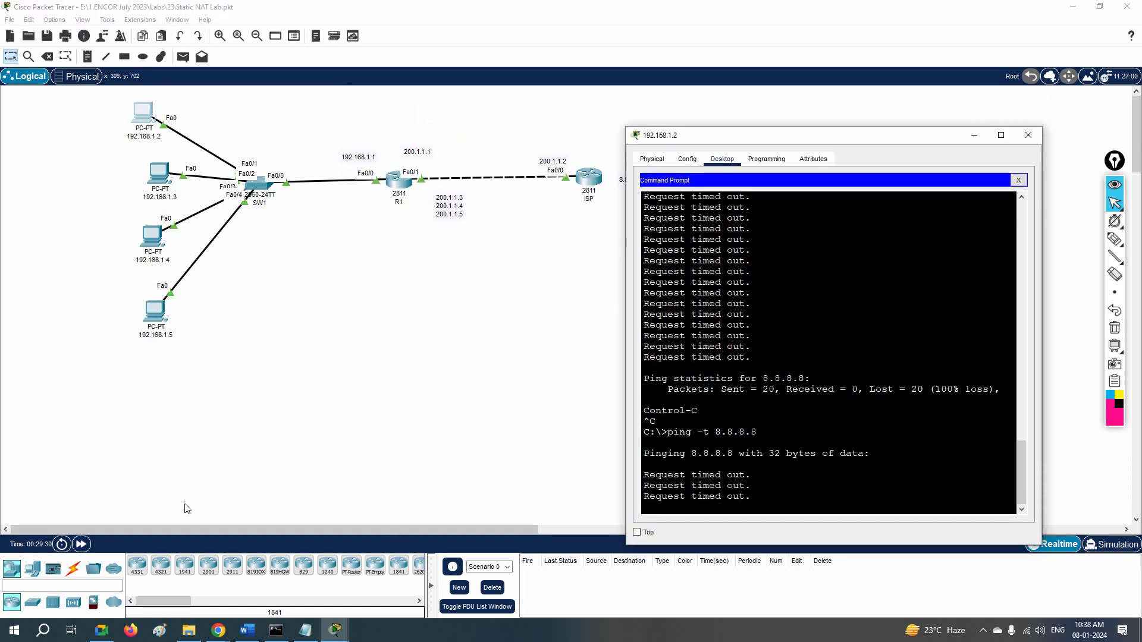
left_click(82, 544)
left_click(148, 122)
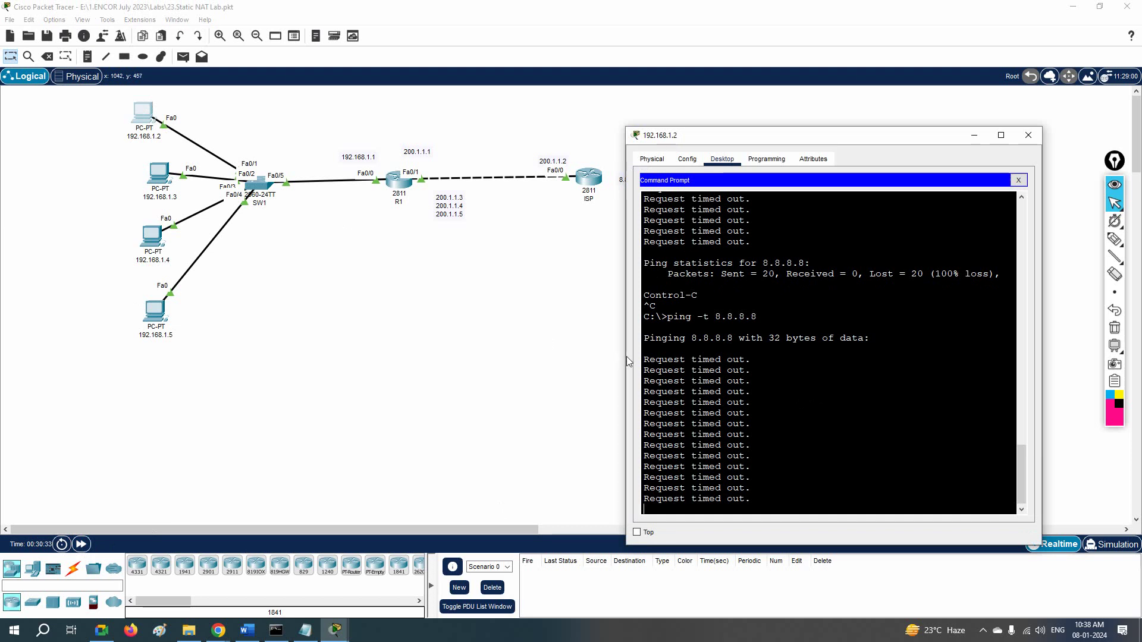
left_click_drag(626, 357, 451, 357)
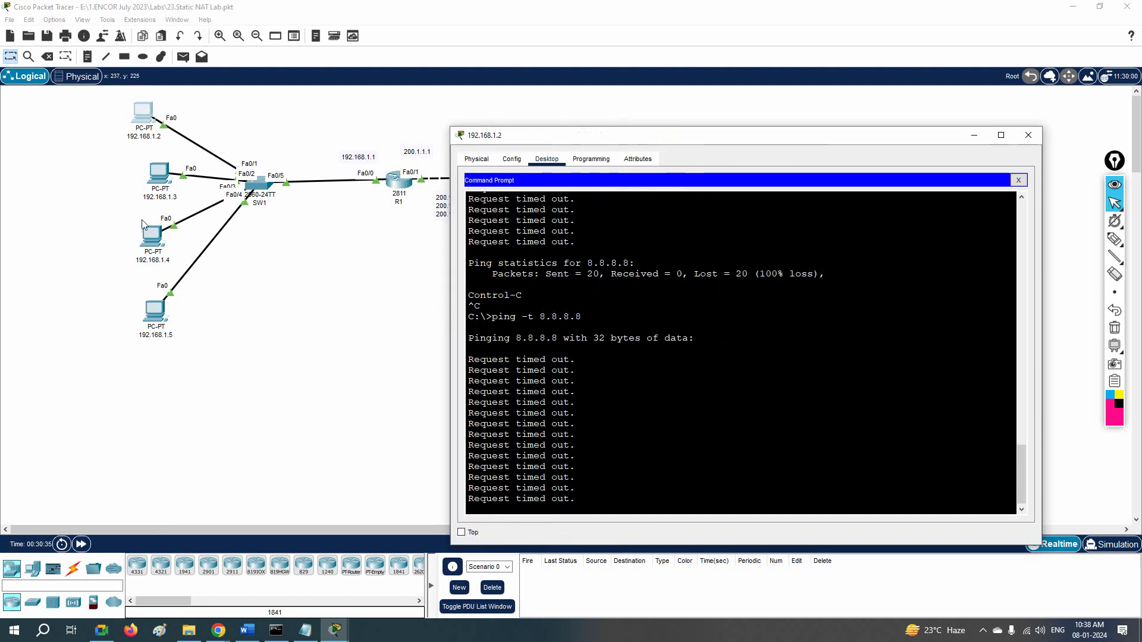
left_click(146, 238)
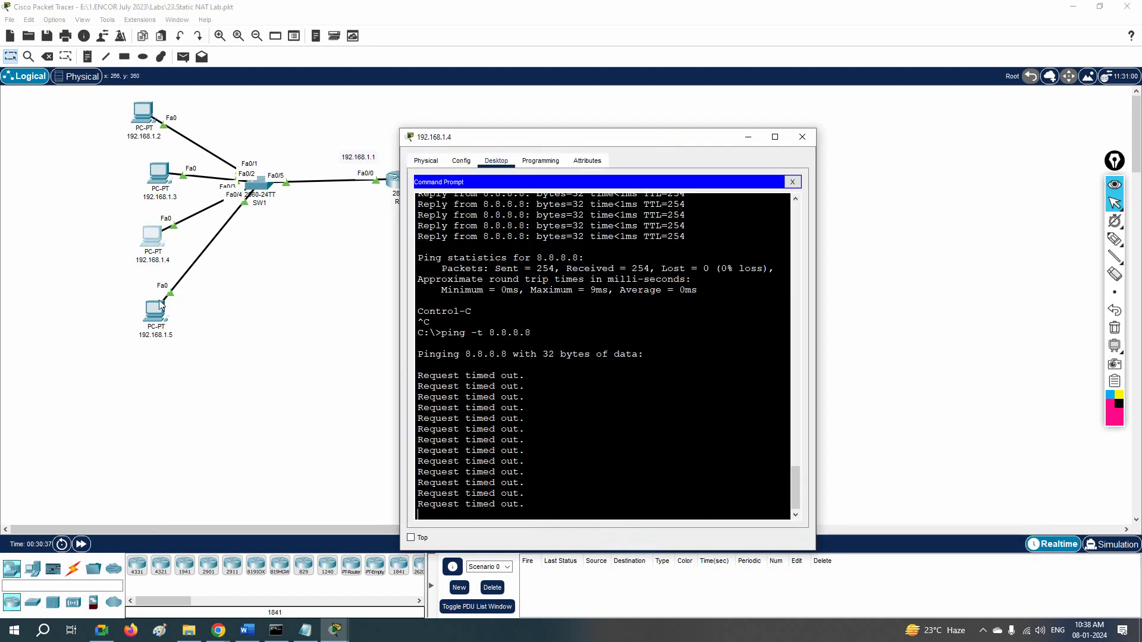
left_click(159, 304)
left_click(265, 346)
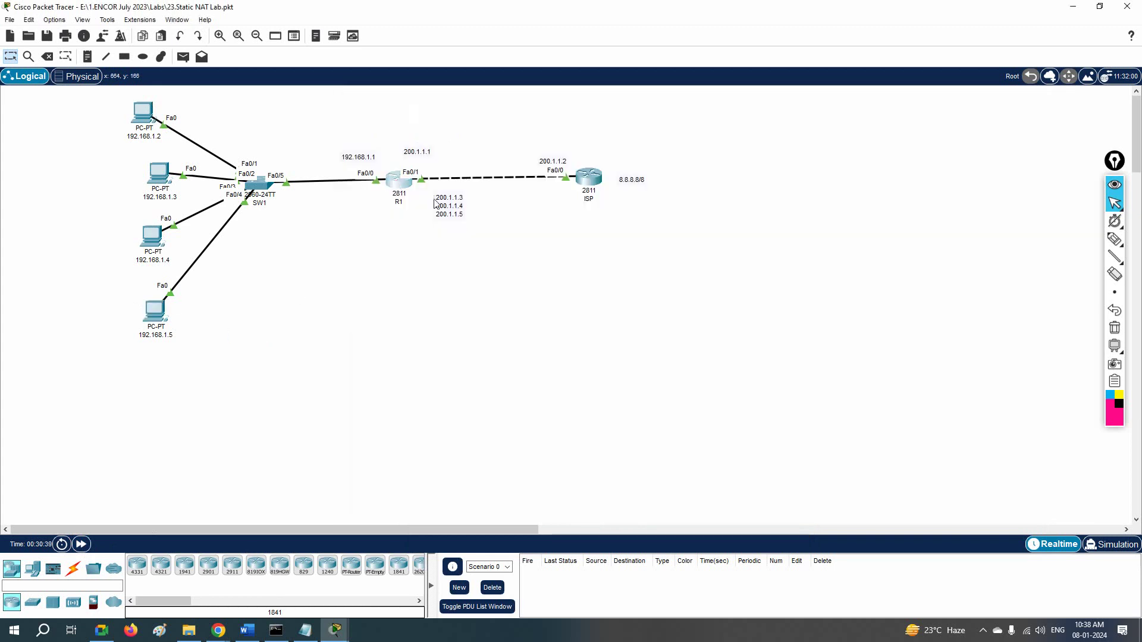
Step: Widen R1's CLI window, review the PAT commands and display the running configuration with "do sh run"
left_click(396, 189)
left_click_drag(813, 235, 1043, 244)
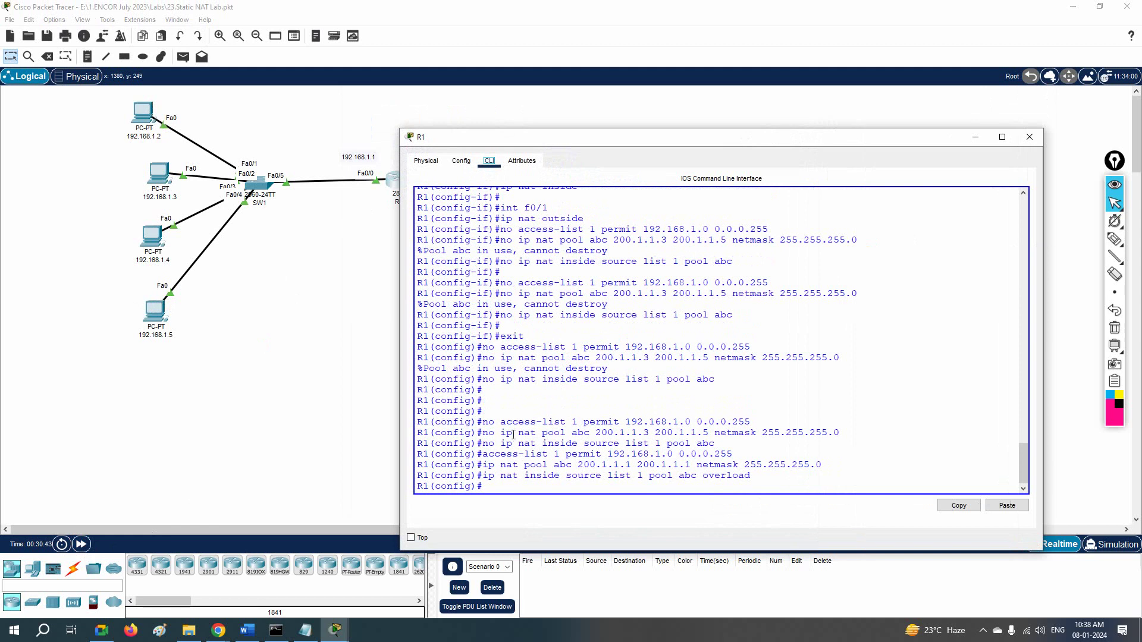
left_click_drag(486, 454, 732, 455)
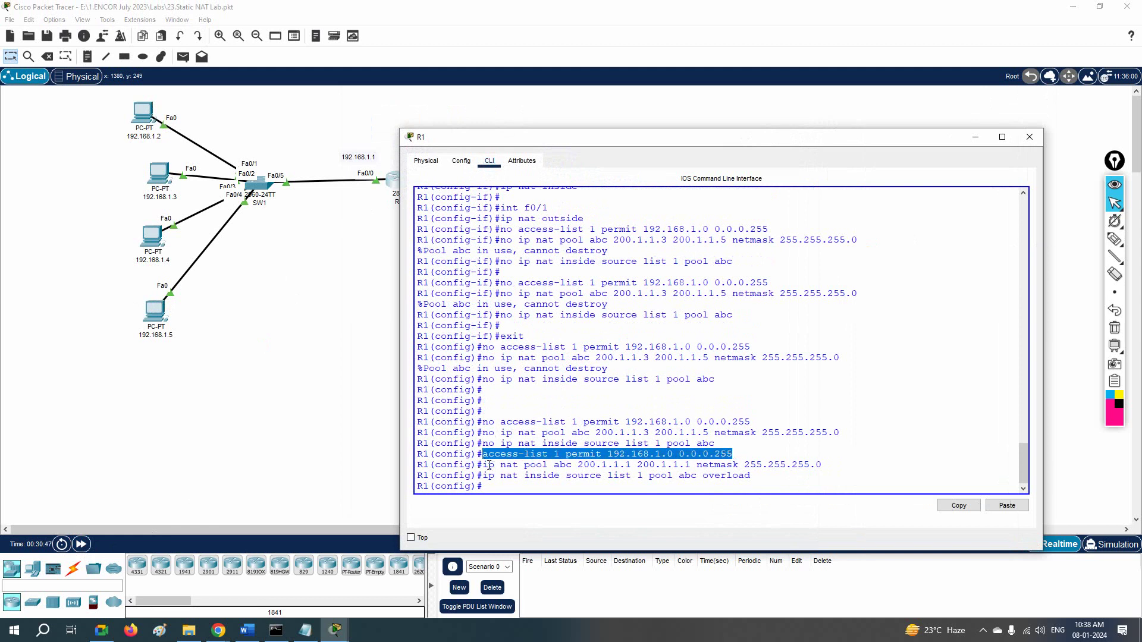
left_click(567, 488)
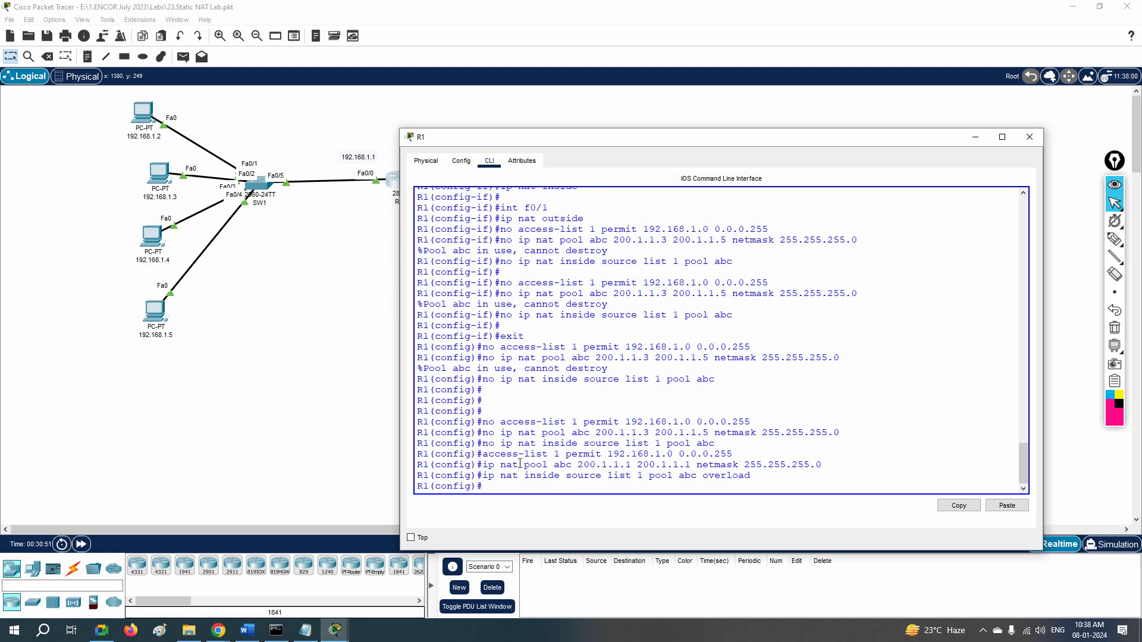
type("do sh run")
key("Return")
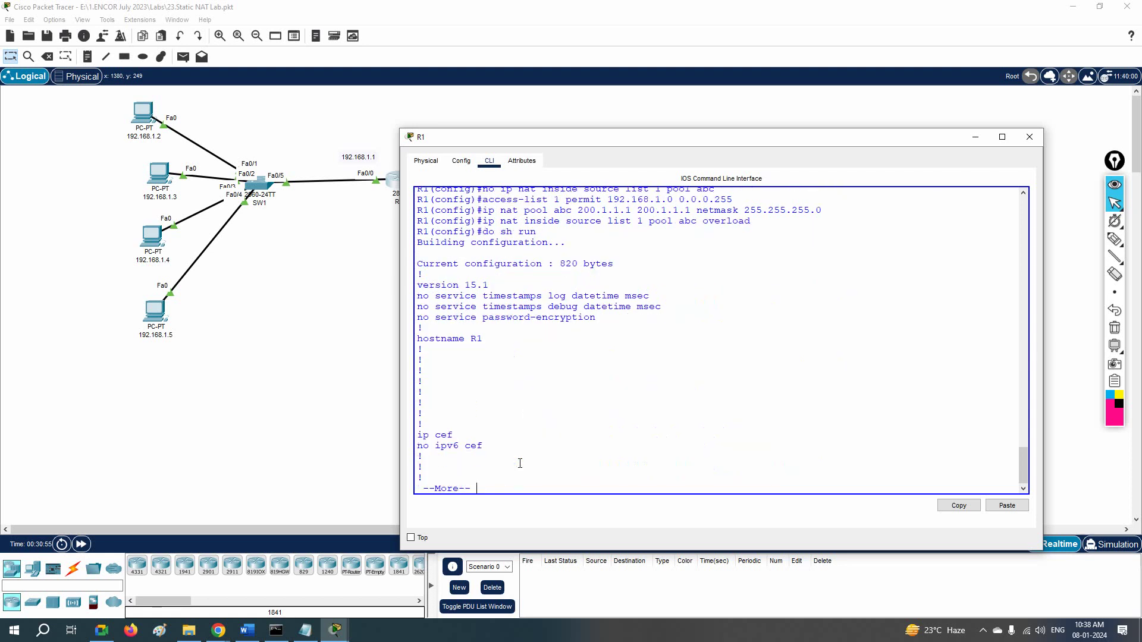
Step: Examine the FastEthernet0/0 and FastEthernet0/1 sections of R1's running configuration for their NAT settings and uncover the topology
key("space")
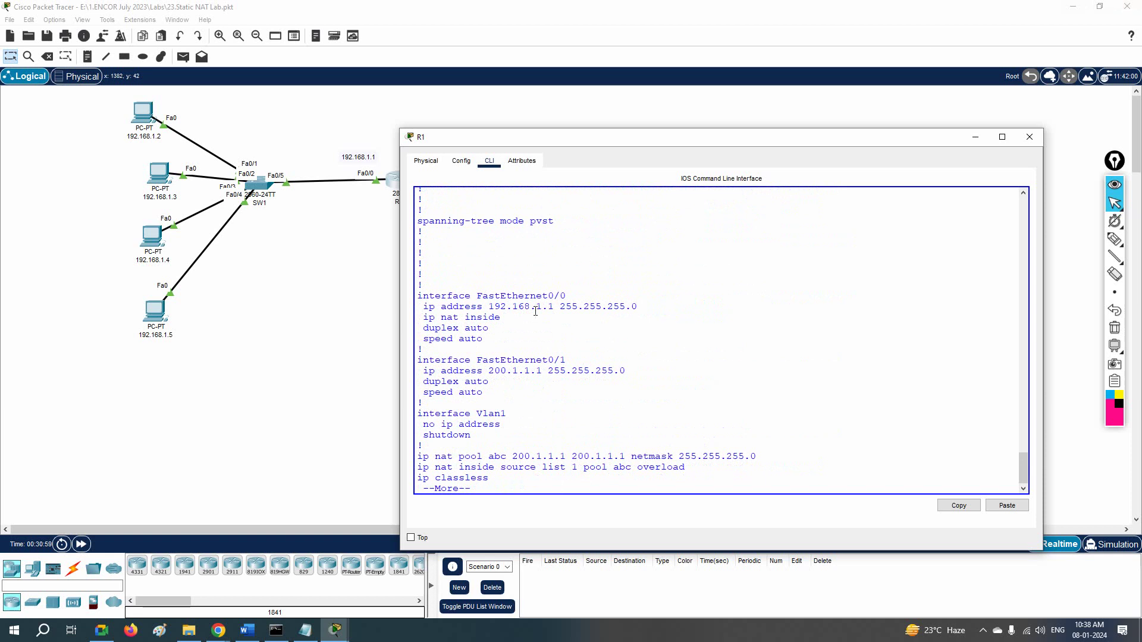
left_click_drag(510, 319, 414, 329)
left_click_drag(503, 387, 408, 367)
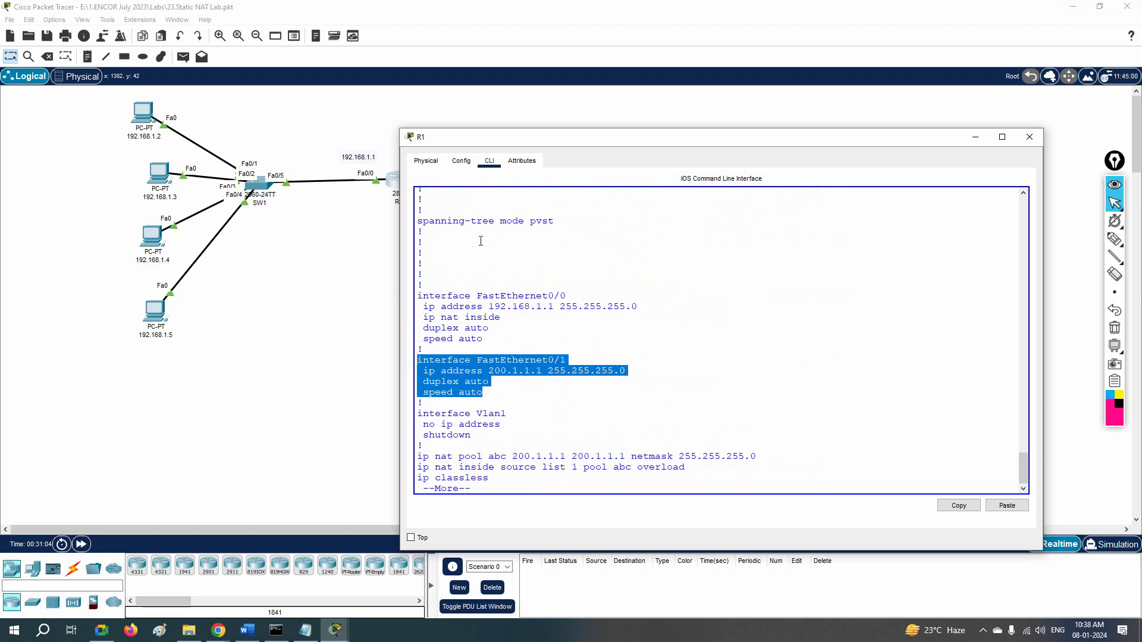
left_click_drag(511, 139, 674, 161)
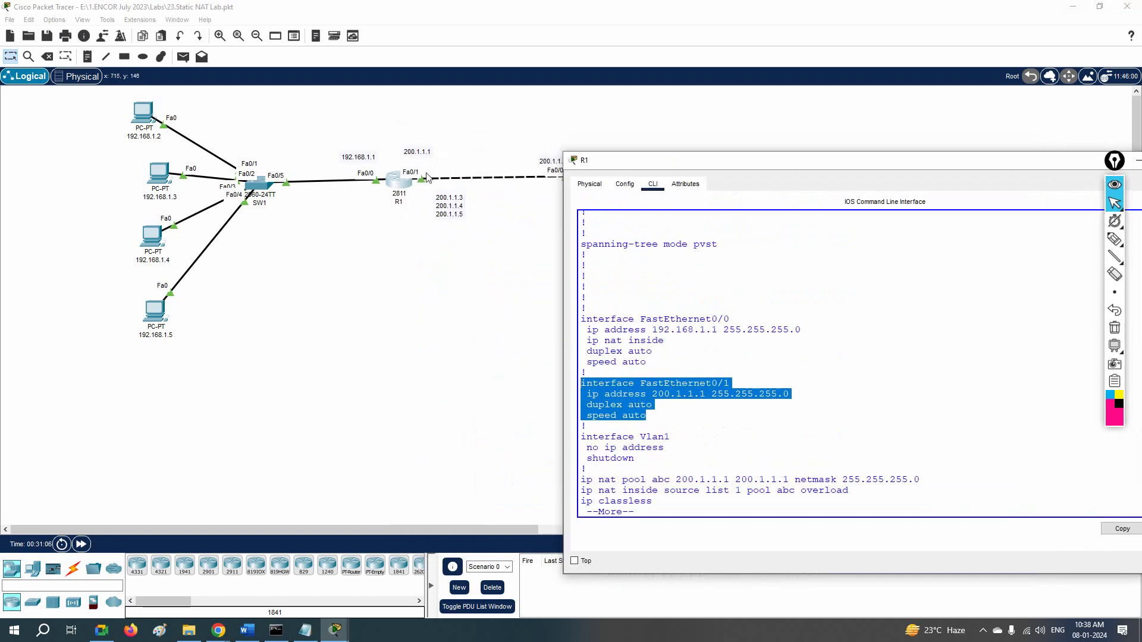
Step: In Notepad, copy the PAT section's interface commands for f0/0 (ip nat inside) and f0/1 (ip nat outside)
left_click(305, 630)
left_click_drag(677, 415, 555, 394)
left_click_drag(690, 420, 573, 357)
right_click(613, 370)
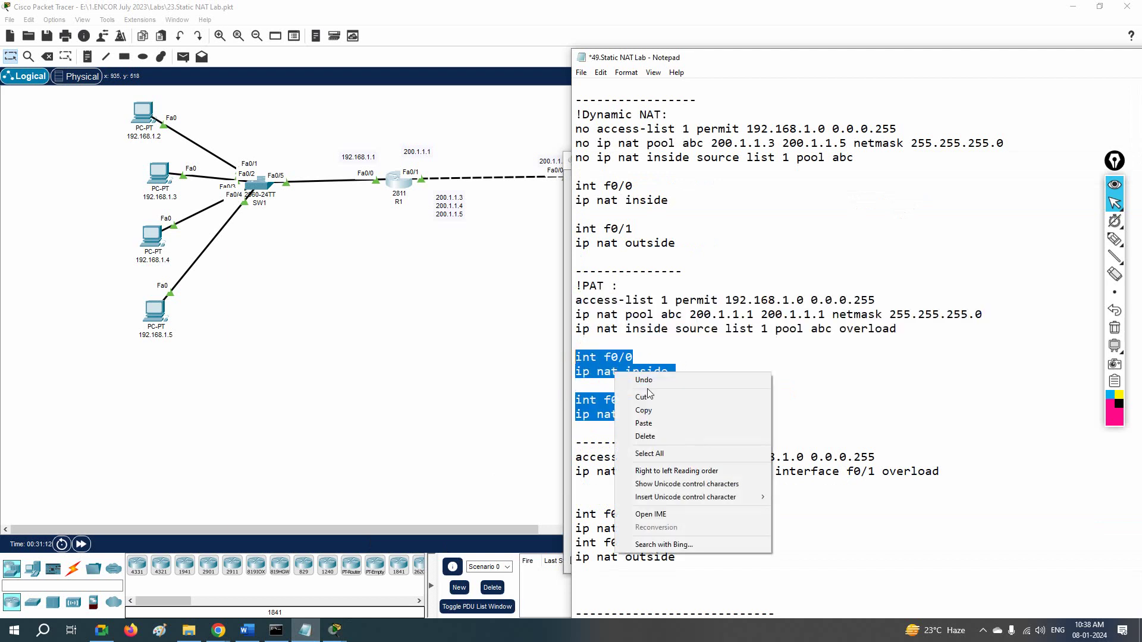
left_click(672, 409)
Step: Return to R1's CLI, finish the configuration listing and apply the copied "ip nat inside" on f0/0 and "ip nat outside" on f0/1
left_click(403, 187)
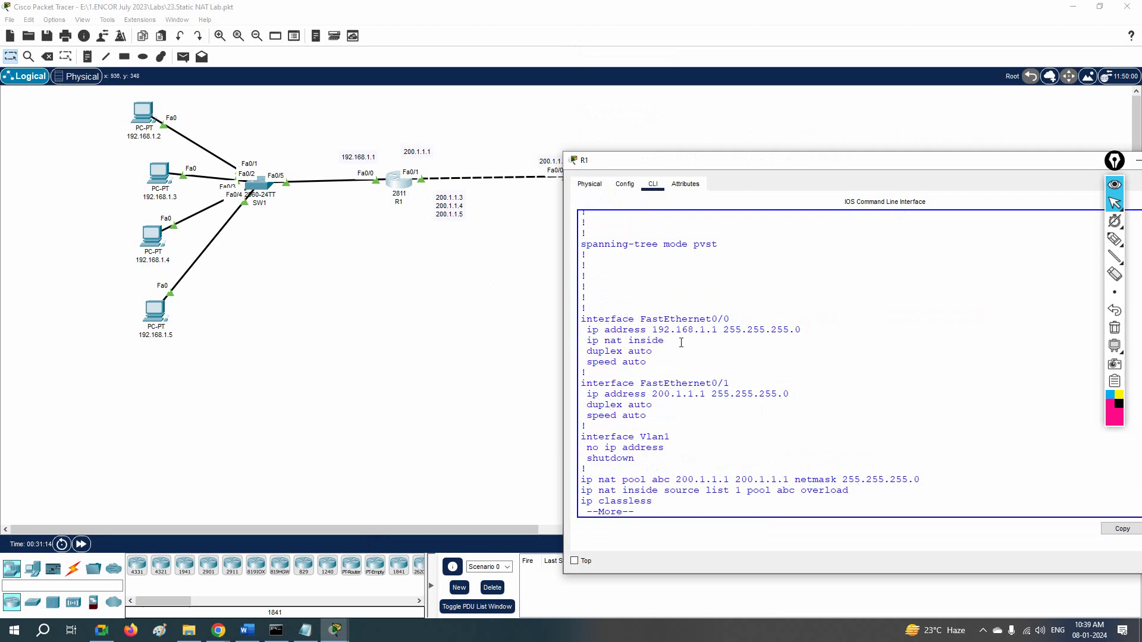
key("Return")
key("Return")
key("space")
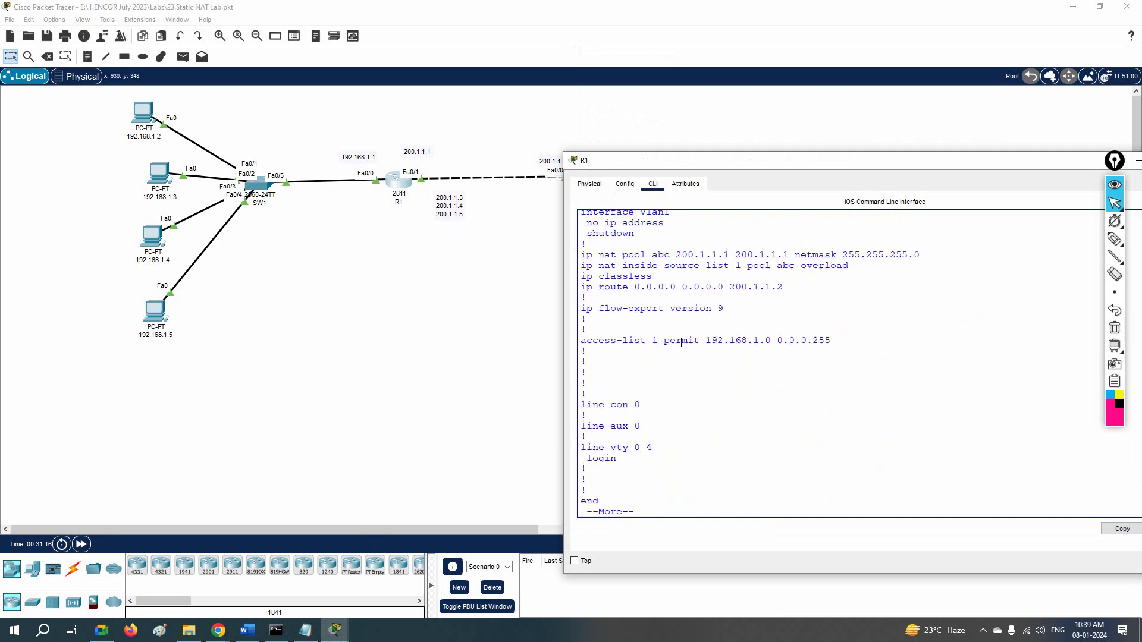
key("space")
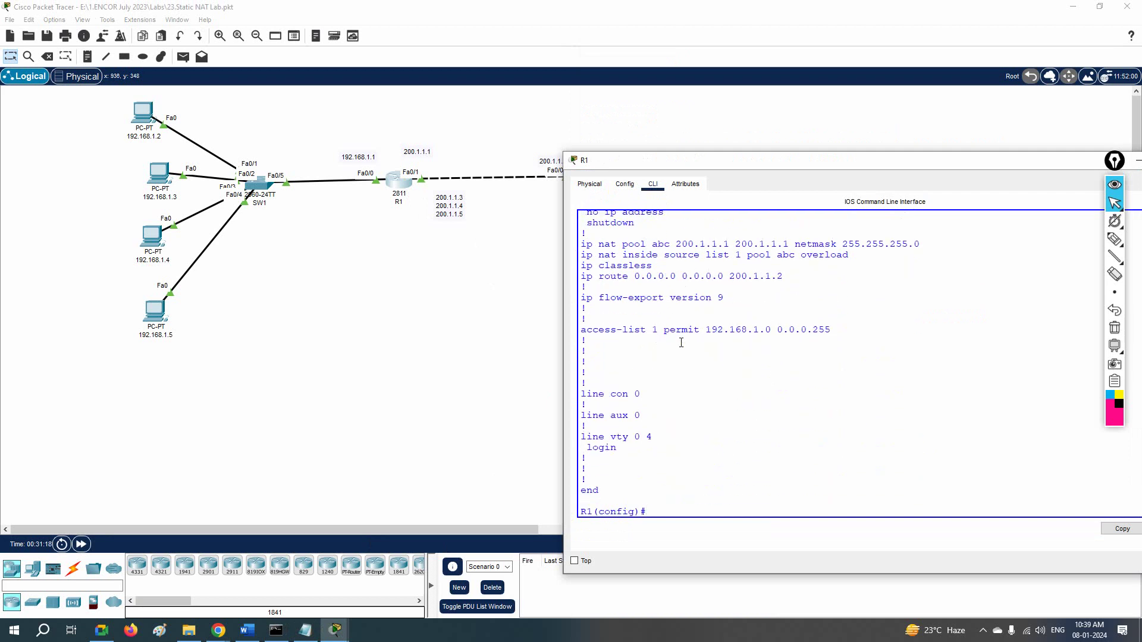
right_click(701, 411)
left_click(734, 428)
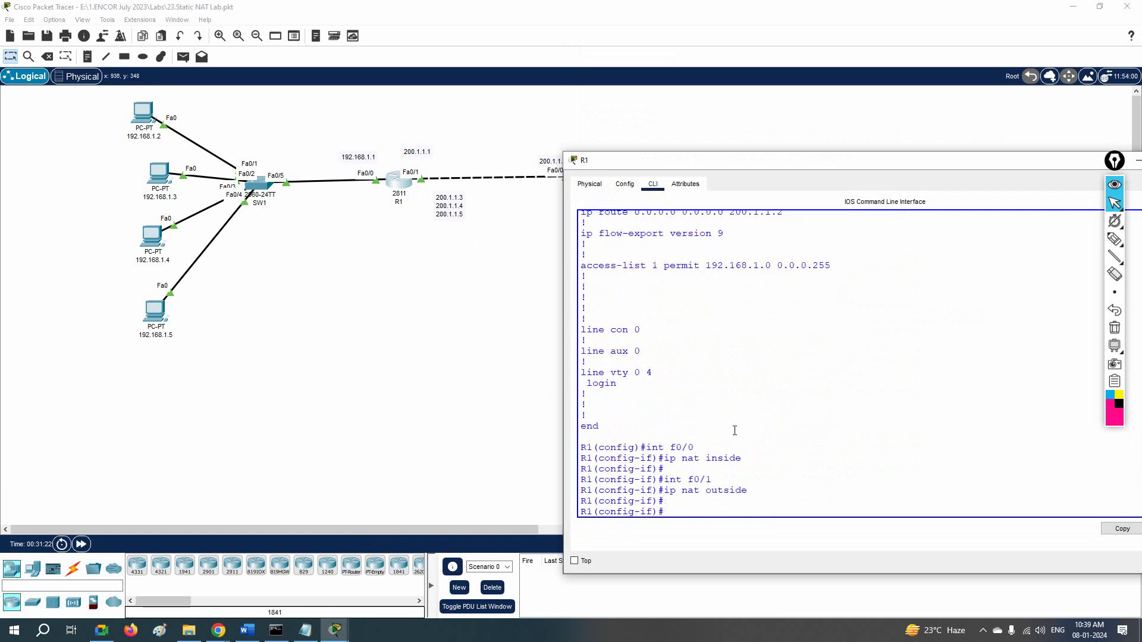
Step: Check the ping output on PC 192.168.1.2, then review the f0/0 and f0/1 NAT interface commands in Notepad
left_click(368, 286)
left_click(142, 114)
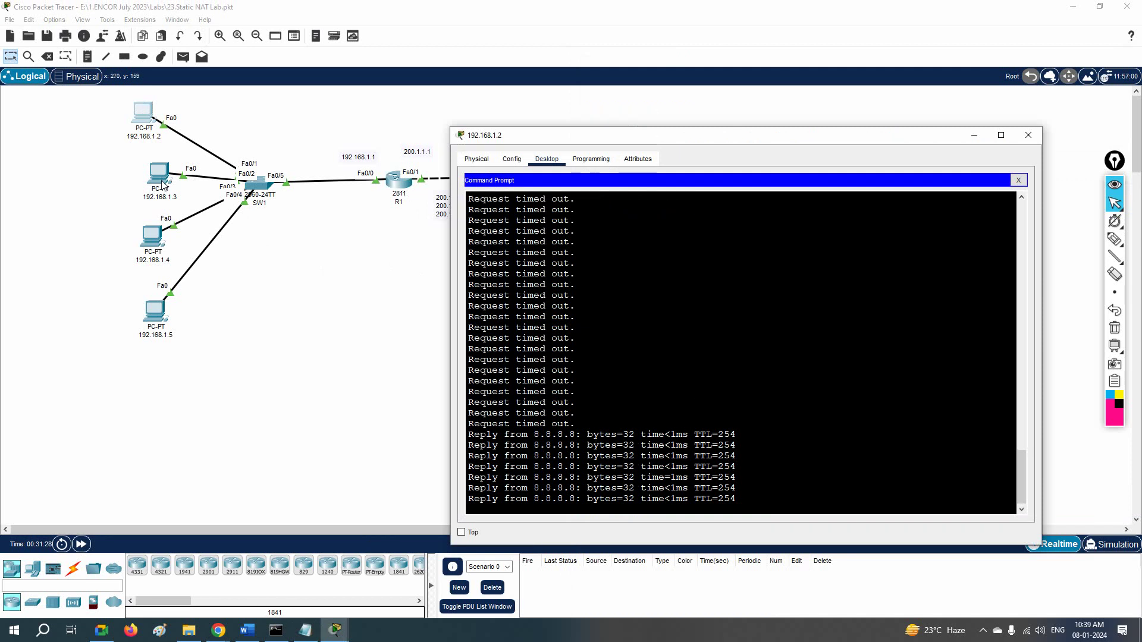
left_click(303, 635)
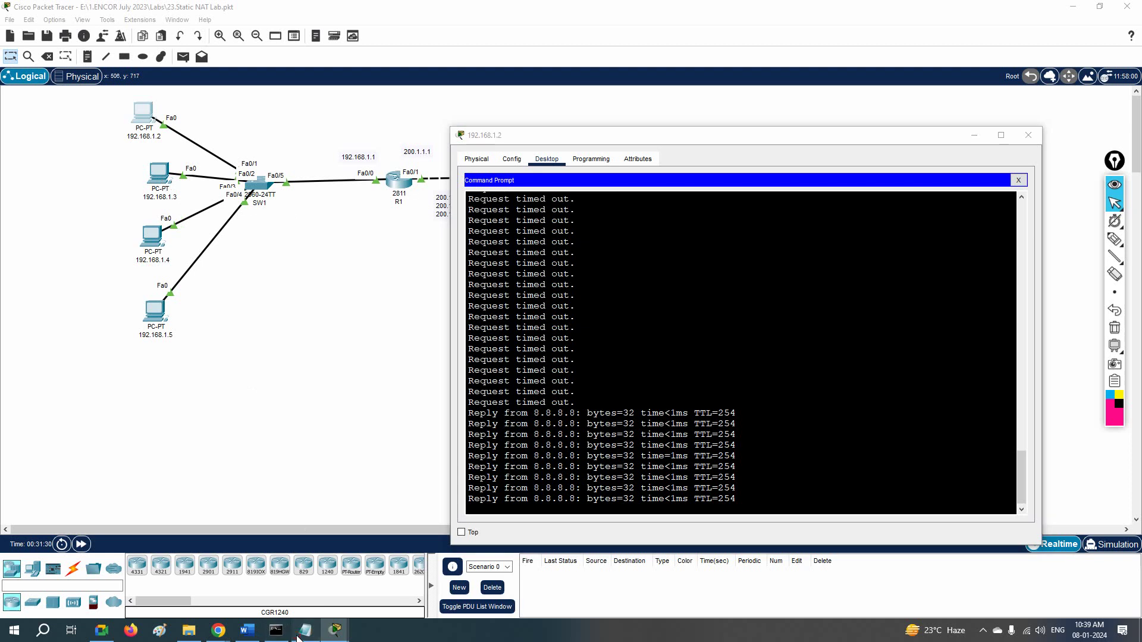
left_click_drag(674, 245, 580, 178)
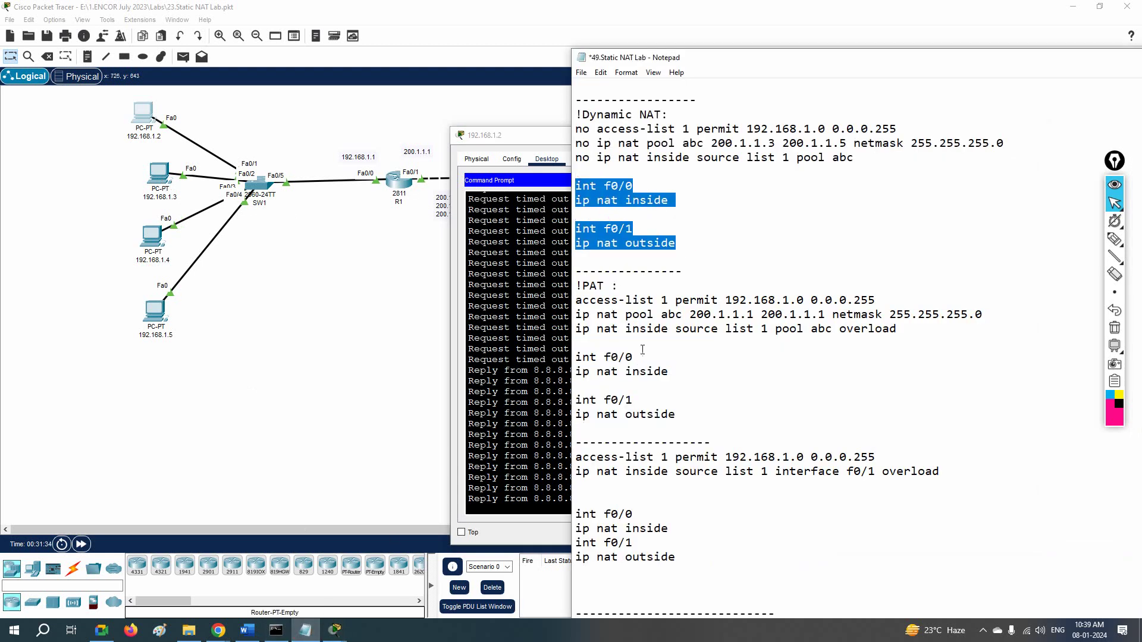
left_click_drag(684, 257, 569, 231)
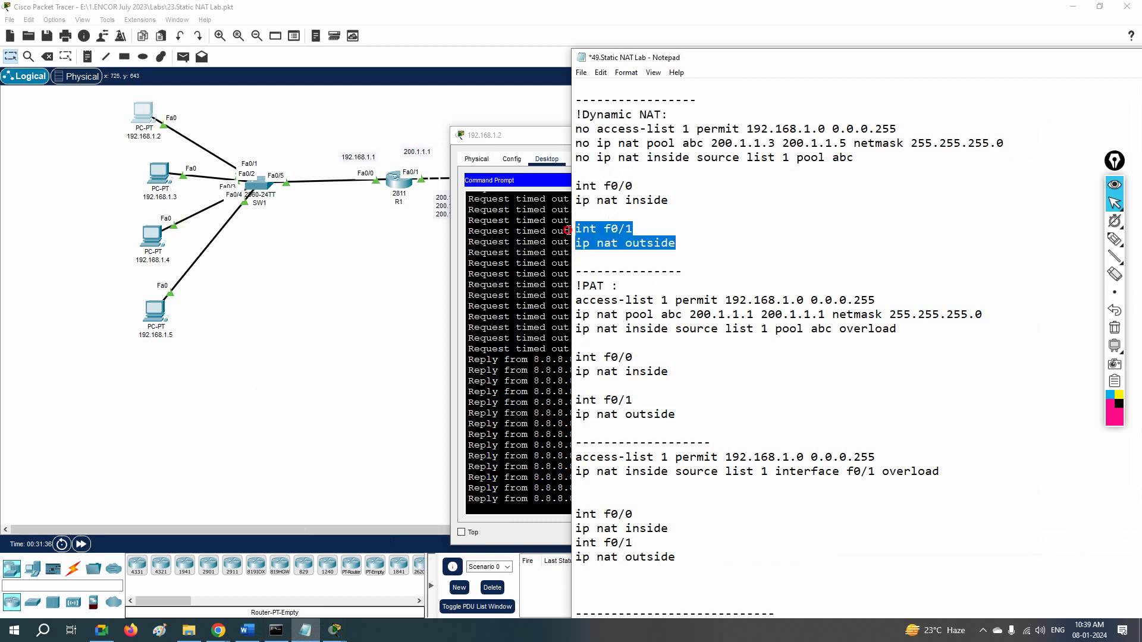
left_click(677, 414)
Step: Check the ping output to 8.8.8.8 on PCs 192.168.1.2, 192.168.1.3, 192.168.1.4 and 192.168.1.5
left_click(145, 122)
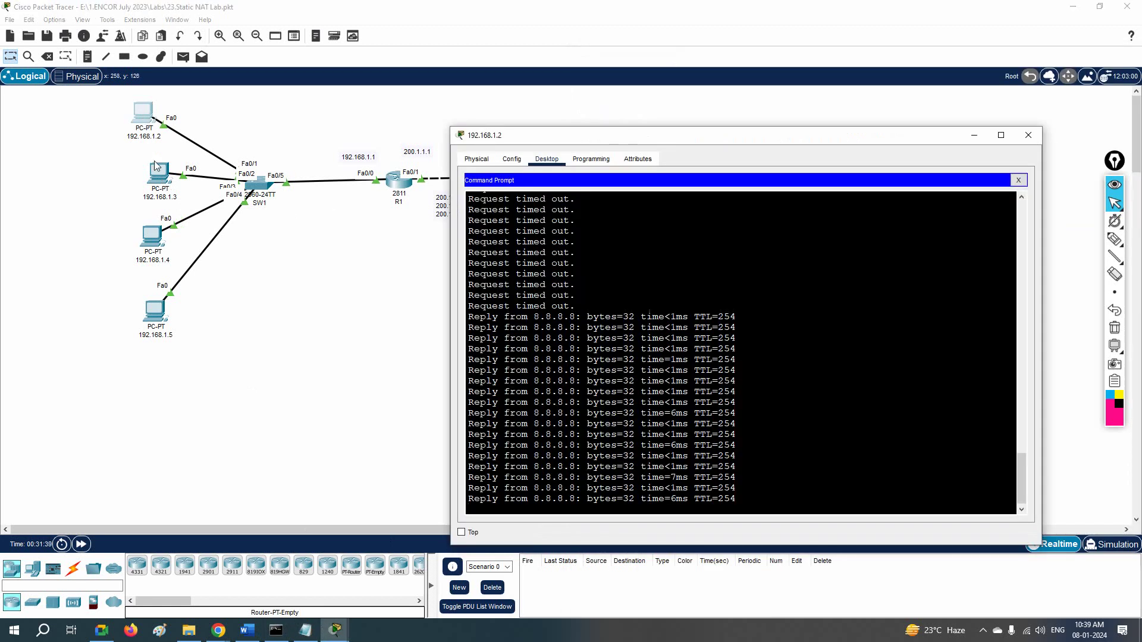
left_click(158, 171)
left_click(154, 233)
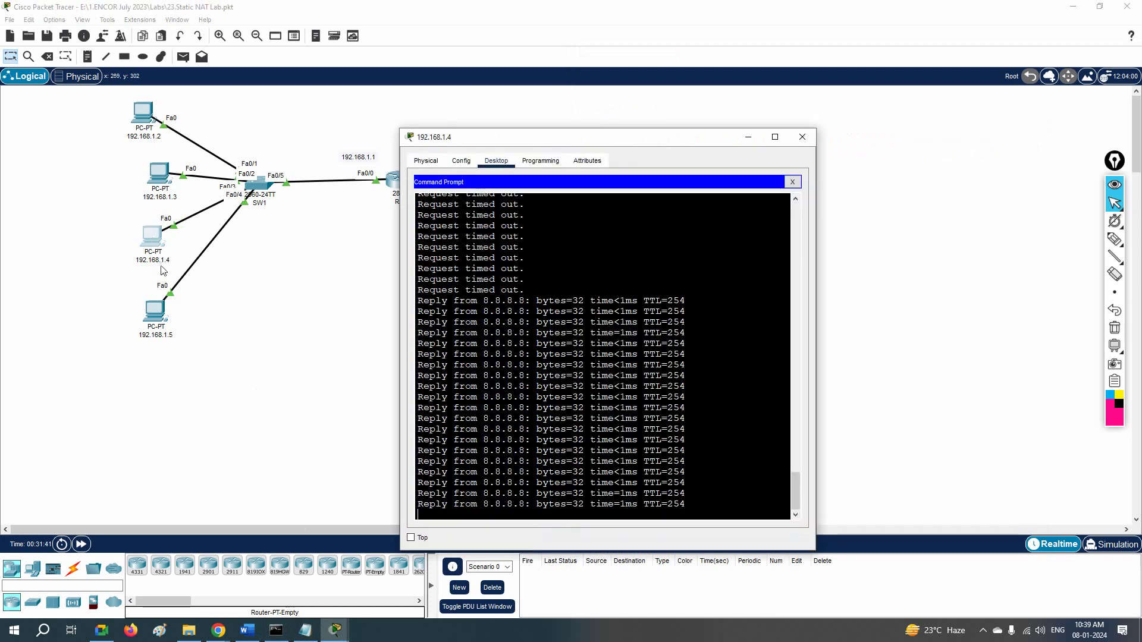
left_click(162, 310)
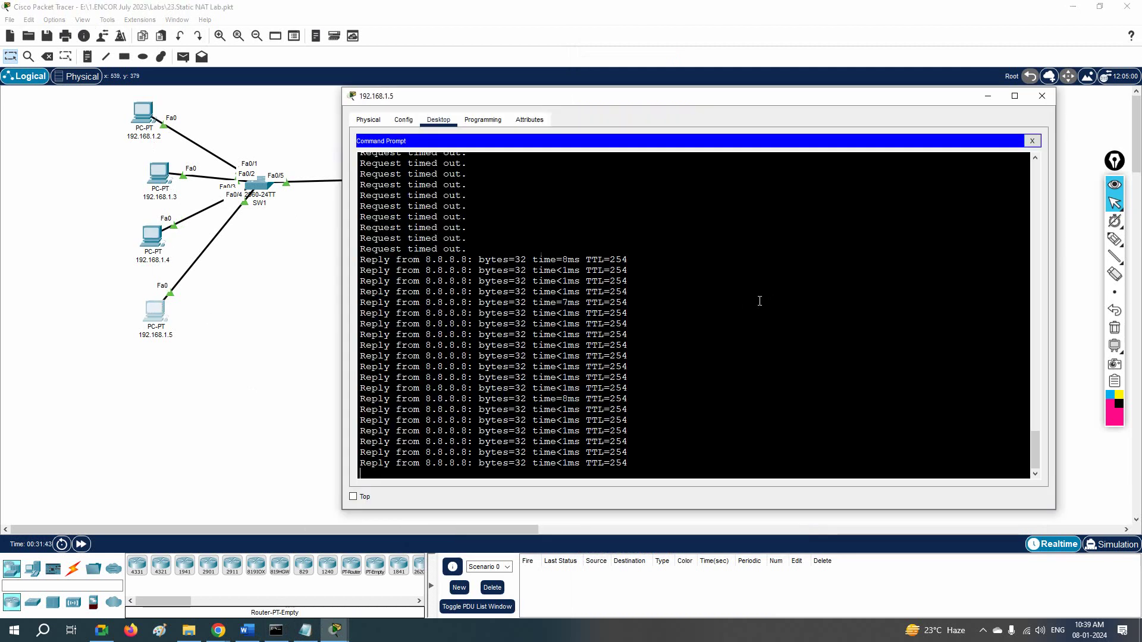
left_click(289, 227)
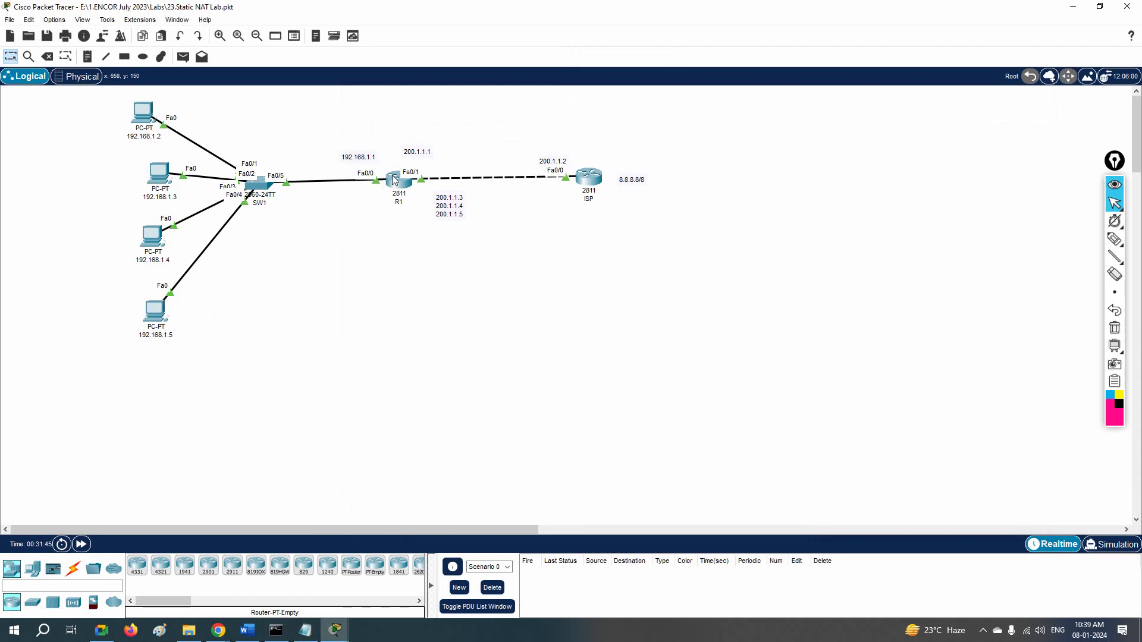
Step: Leave configuration mode on R1 and run "sh ip nat translations"
left_click(396, 181)
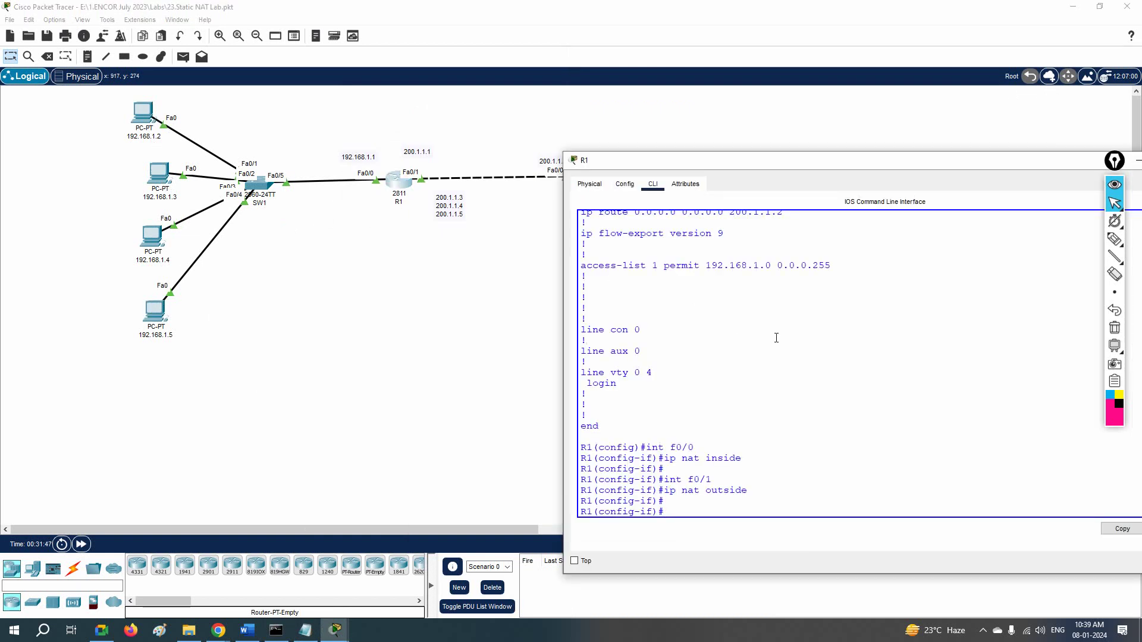
key("ctrl+z")
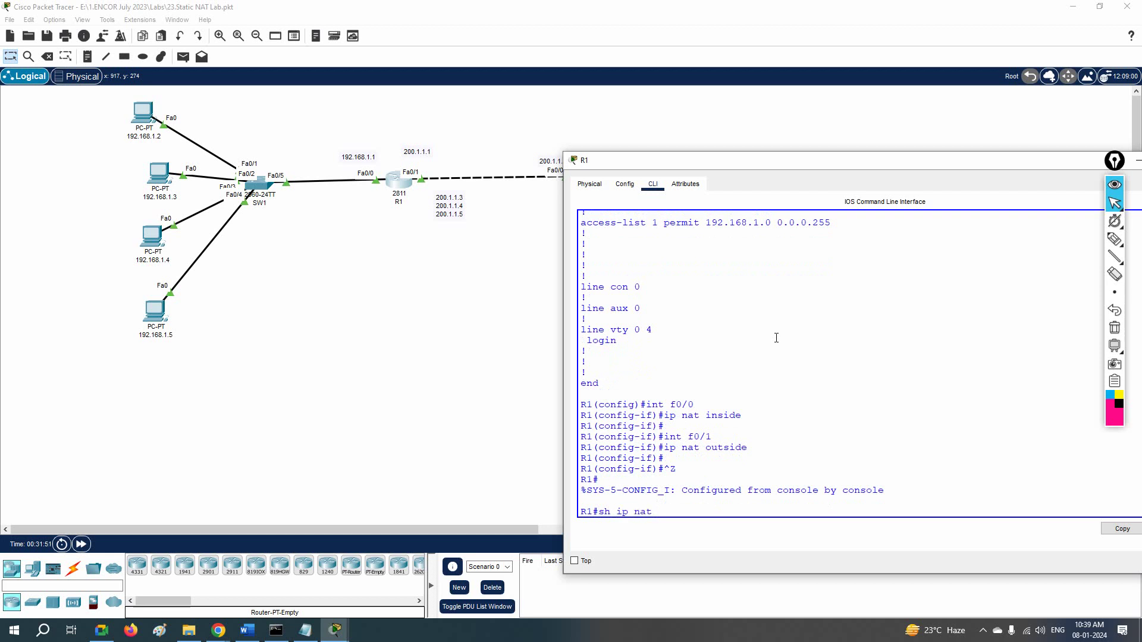
key("Tab")
key("Return")
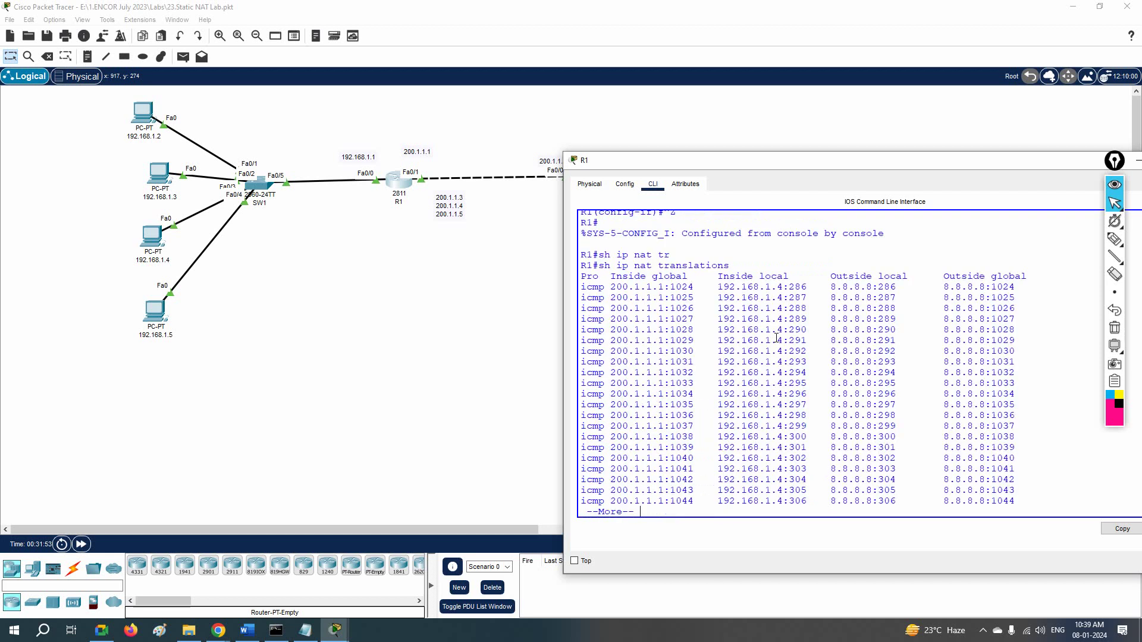
Step: Advance through R1's NAT translations and examine the inside local and inside global address and port of 192.168.1.2's first entry
key("Return")
key("Return")
key("Return")
key("Return")
key("Return")
key("Return")
key("Return")
key("Return")
key("Return")
key("Return")
key("Return")
key("Return")
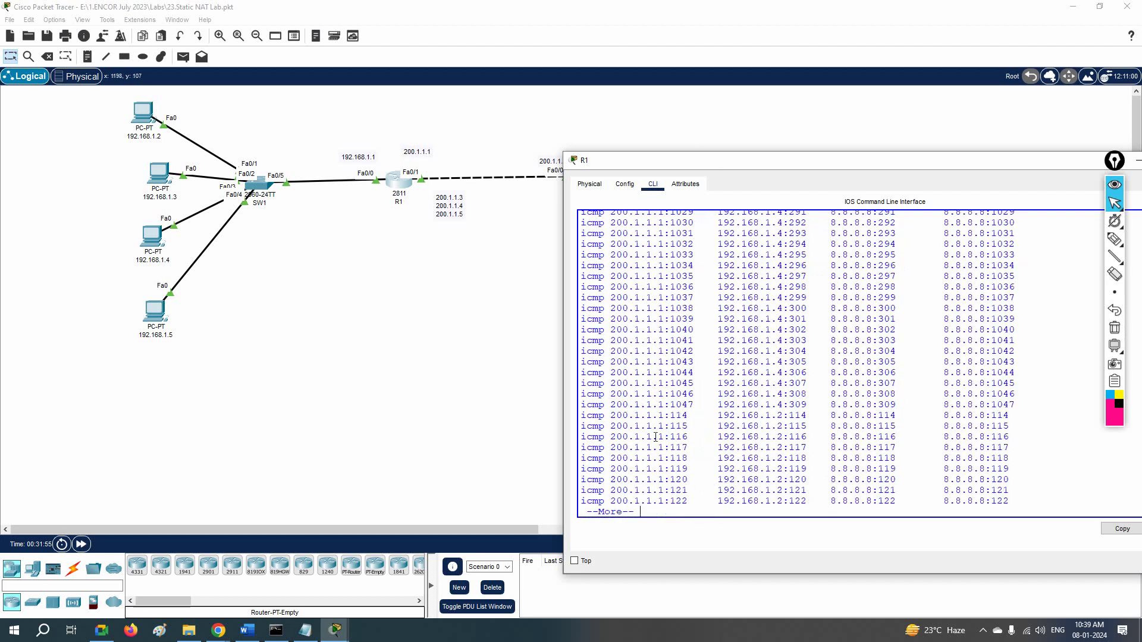
left_click_drag(726, 414, 785, 415)
left_click_drag(691, 415, 588, 418)
left_click_drag(689, 415, 671, 415)
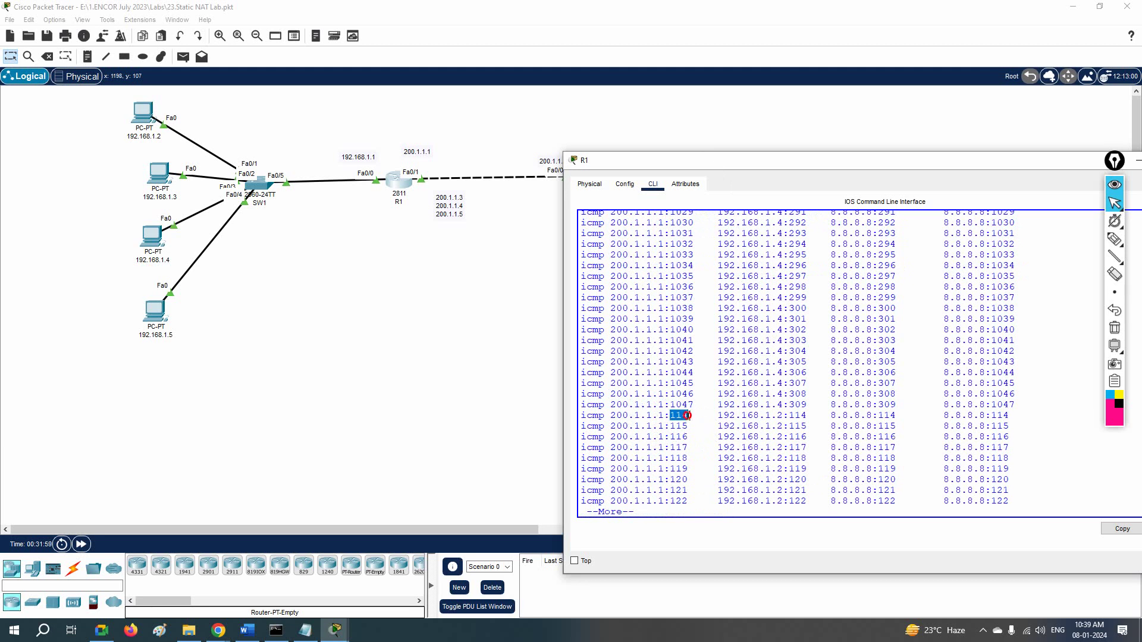
Step: Page through the remaining NAT translation entries on R1 until the prompt returns
key("Return")
key("Return")
key("Return")
key("Return")
key("Return")
key("Return")
key("Return")
key("Return")
key("Return")
key("Return")
key("Return")
key("Return")
key("Return")
key("Return")
key("Return")
key("Return")
key("Return")
key("Return")
key("Return")
key("Return")
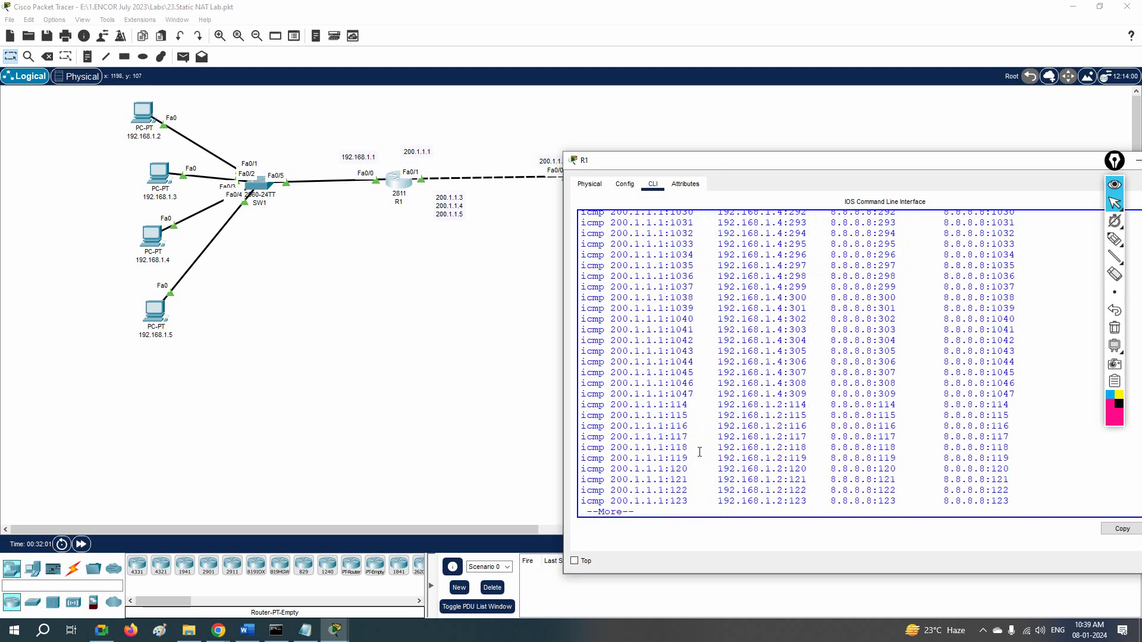
key("Return")
key("Return")
key("Return")
key("Return")
key("Return")
key("Return")
key("Return")
key("Return")
key("Return")
key("Return")
key("Return")
key("Return")
key("Return")
key("Return")
key("Return")
key("Return")
key("Return")
key("Return")
key("Return")
key("Return")
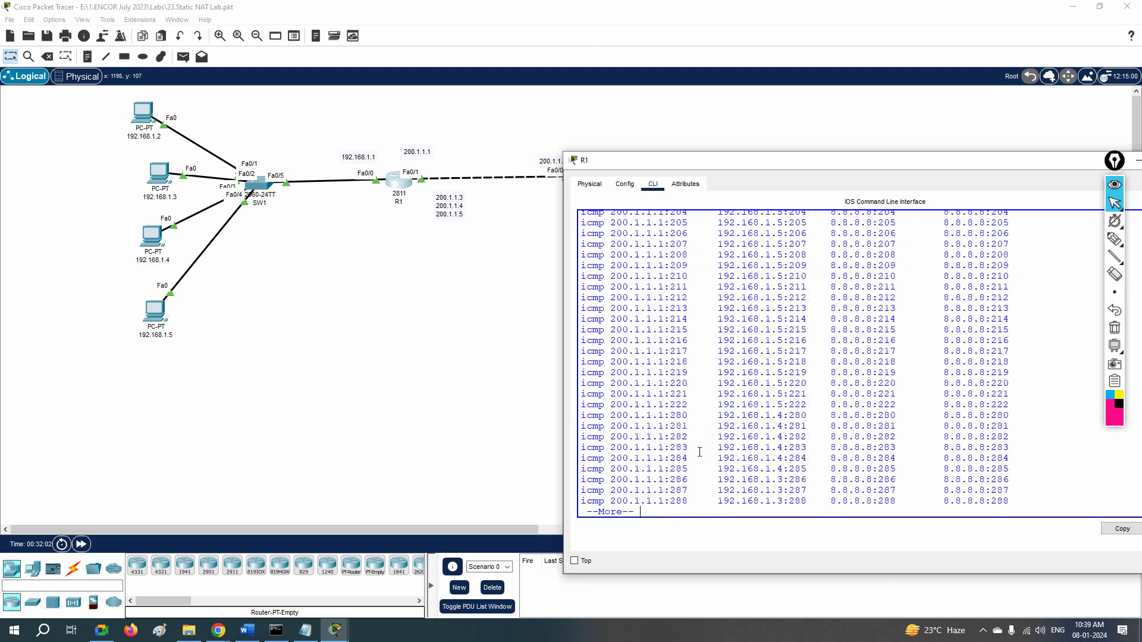
key("Return")
key("Return")
key("Return")
key("Return")
key("Return")
key("Return")
key("Return")
key("Return")
key("Return")
key("Return")
key("Return")
key("Return")
key("Return")
key("Return")
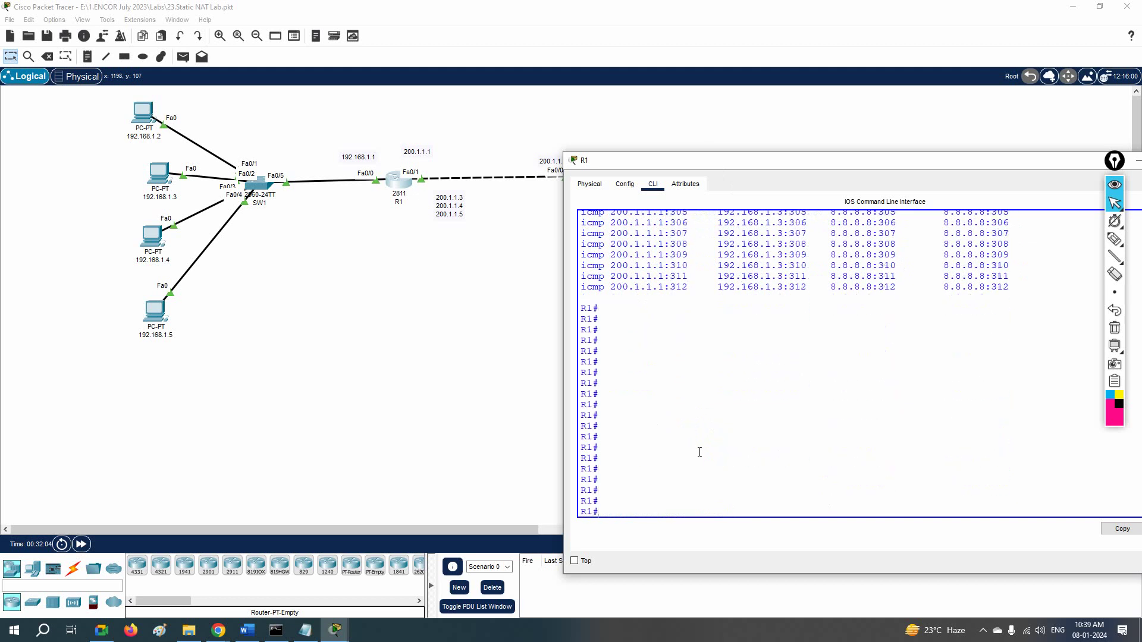
Step: Leave R1's CLI and recheck the continuous pings on the four PCs, 192.168.1.2 through 192.168.1.5
key("alt+F4")
left_click(147, 110)
left_click(169, 179)
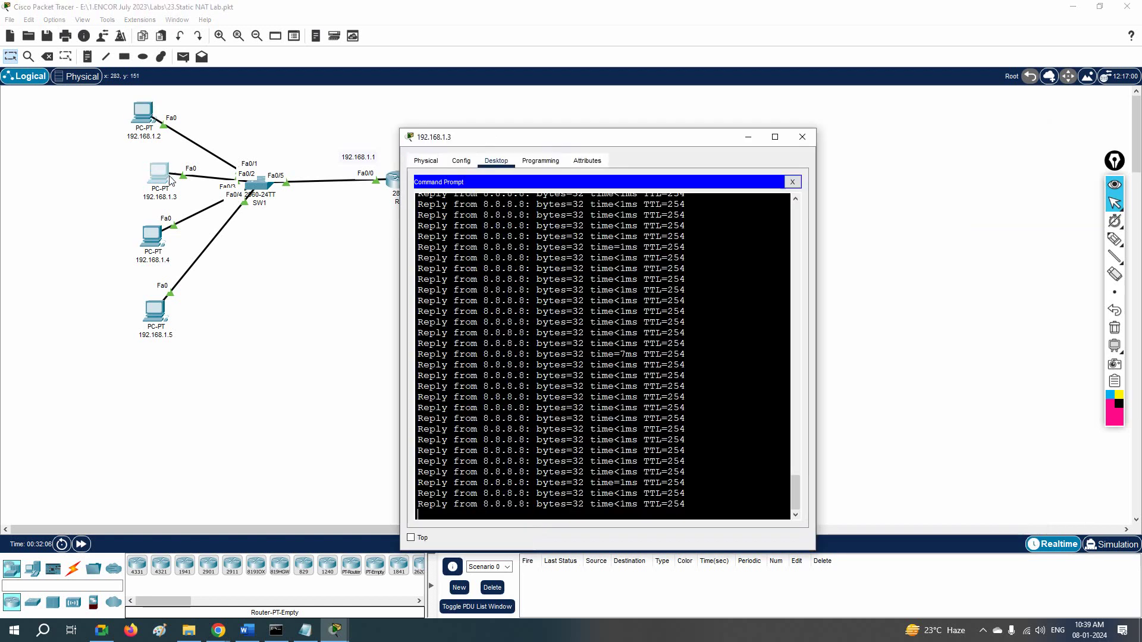
left_click(153, 232)
left_click(156, 308)
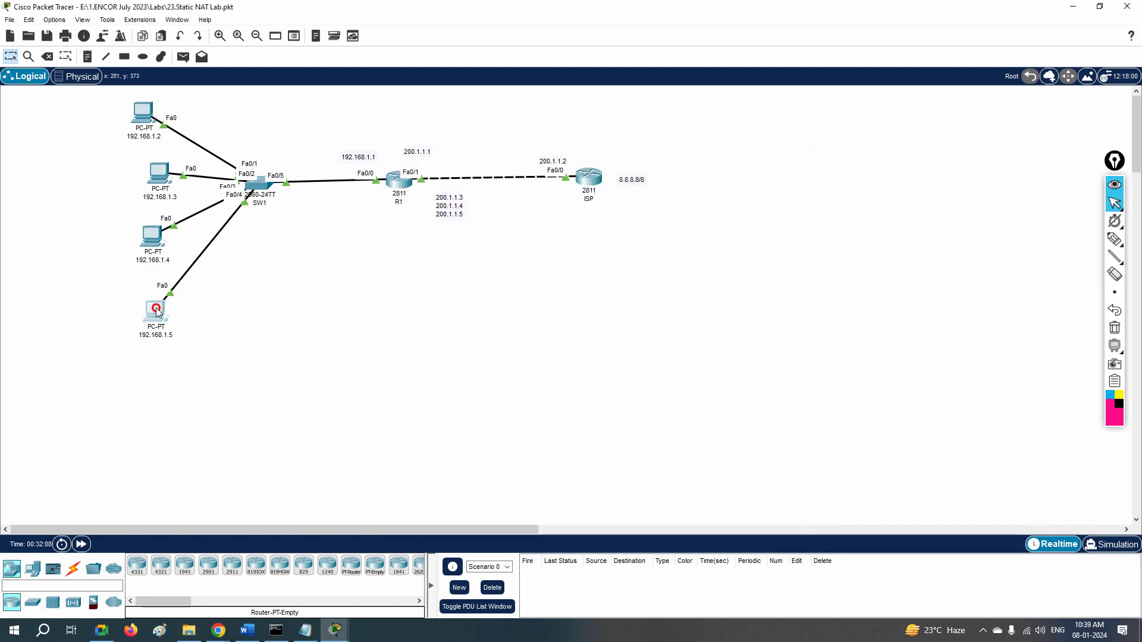
left_click(336, 231)
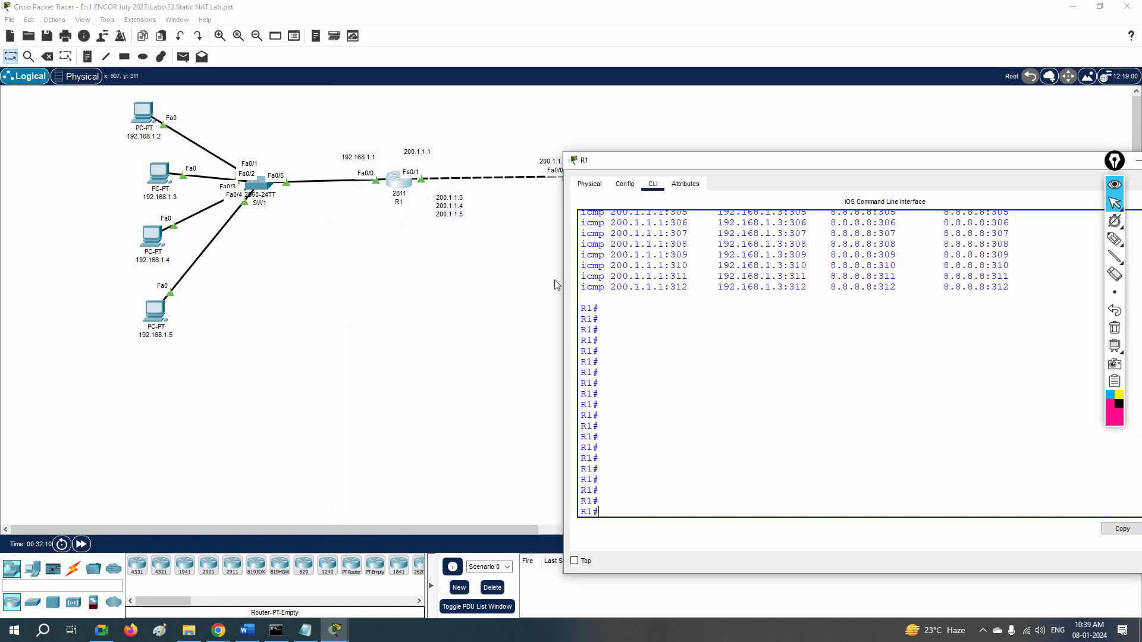
Step: Review R1's translation listing, comparing the inside local entries for 192.168.1.5, 192.168.1.4 and 192.168.1.3
left_click(396, 183)
mouse_move(664, 356)
left_mouse_down()
mouse_move(610, 359)
mouse_move(663, 348)
mouse_move(665, 327)
mouse_move(668, 337)
left_mouse_up()
scroll(637, 301, "up", 20)
scroll(637, 299, "up", 6)
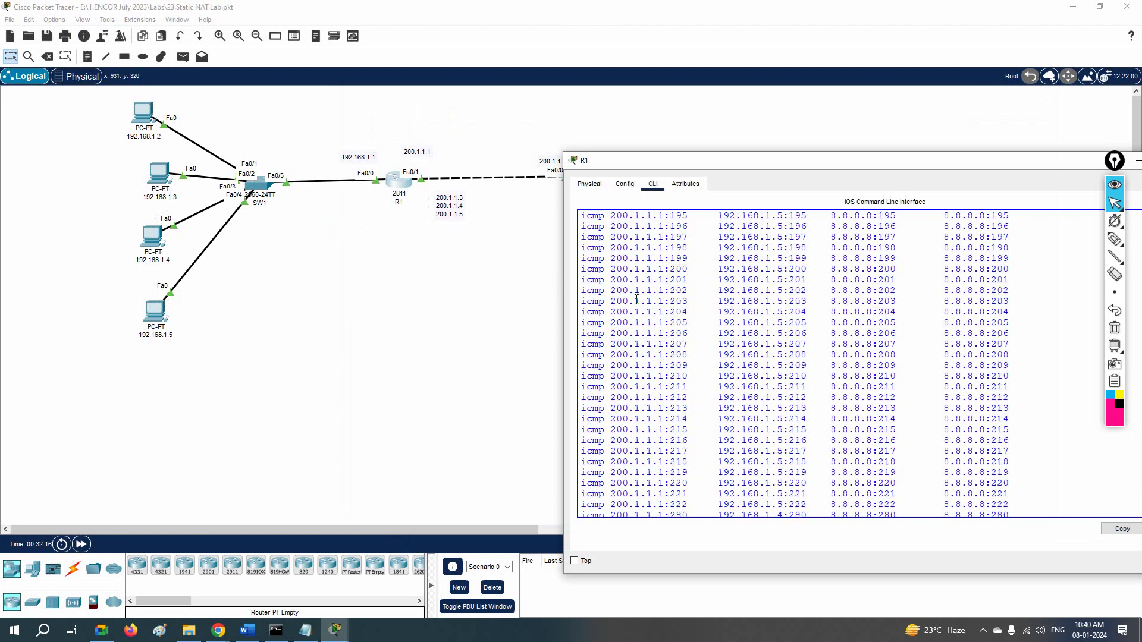
left_click_drag(784, 259, 702, 258)
scroll(753, 325, "down", 4)
scroll(754, 325, "down", 1)
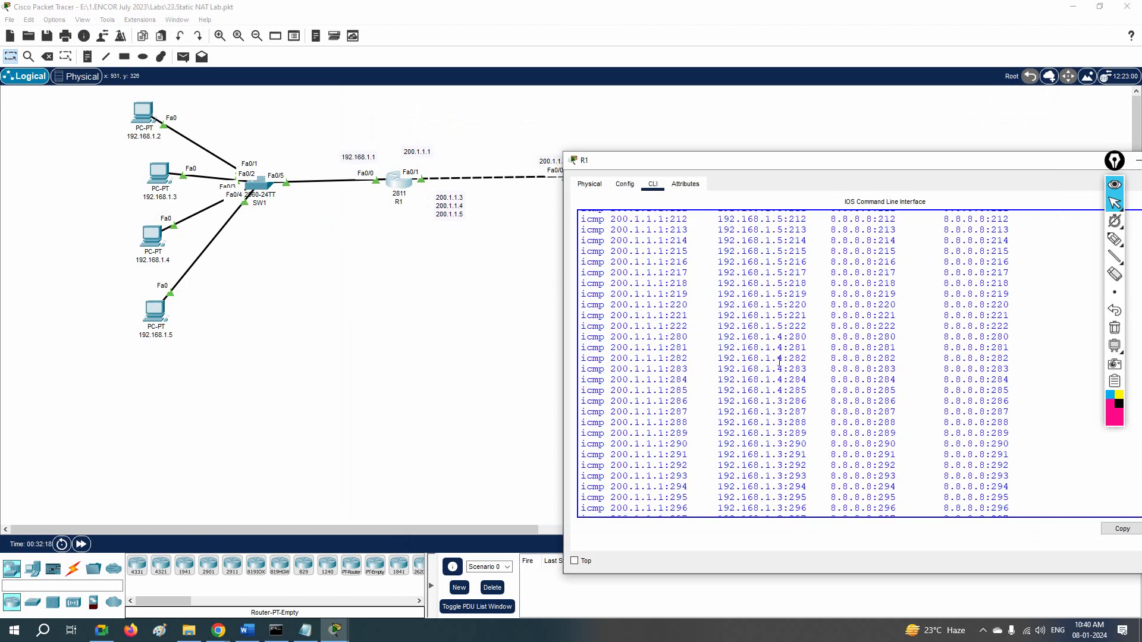
left_click_drag(783, 358, 704, 360)
left_click_drag(787, 417, 784, 447)
scroll(675, 413, "down", 6)
Step: Go back to the start of the translation listing and examine the port numbers on the inside global address 200.1.1.1
scroll(784, 449, "up", 15)
scroll(784, 452, "up", 10)
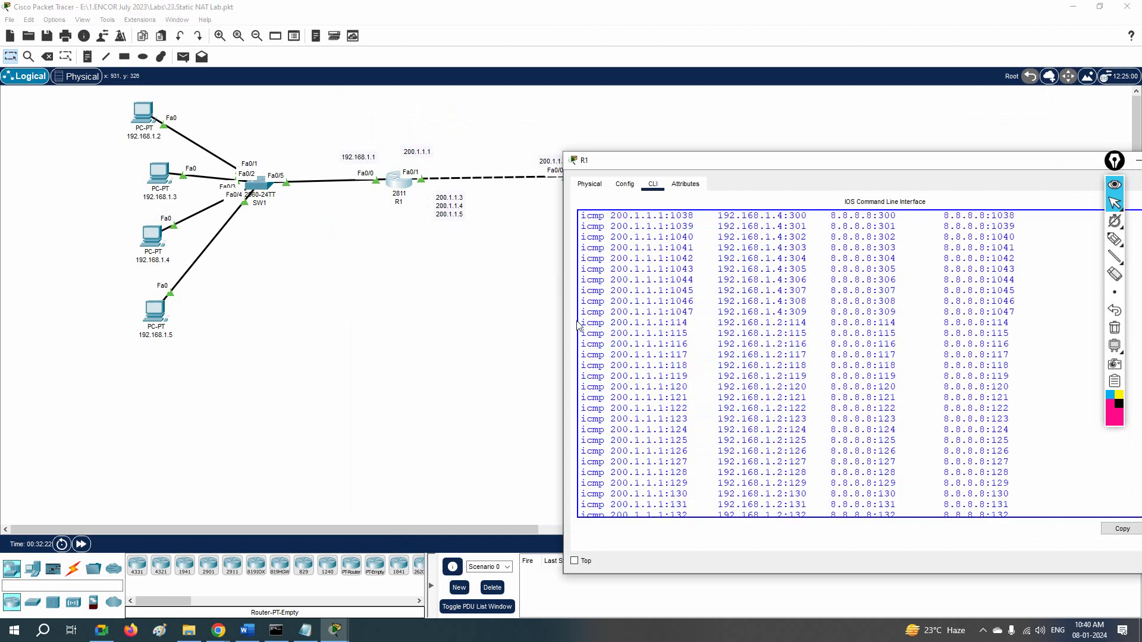
mouse_move(612, 312)
left_mouse_down()
mouse_move(678, 313)
mouse_move(594, 321)
mouse_move(599, 305)
left_mouse_up()
left_click(667, 313)
left_click_drag(695, 313, 676, 333)
scroll(674, 322, "up", 7)
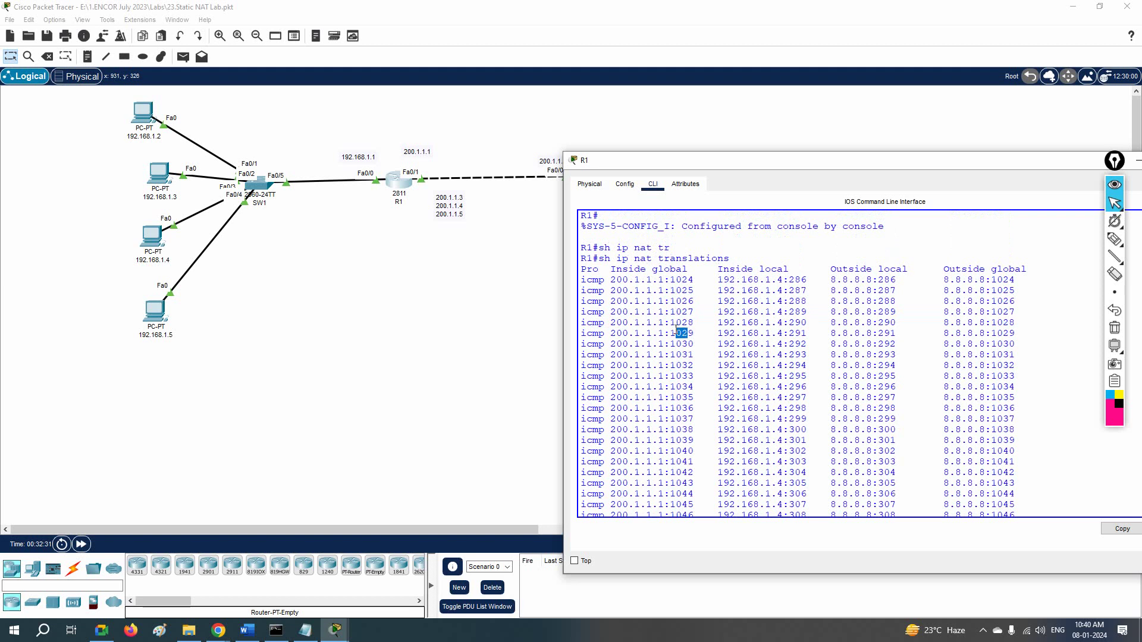
Step: Return to the topology, then switch to Notepad and review the PAT pool commands and the "interface f0/1 overload" alternative
left_click(301, 324)
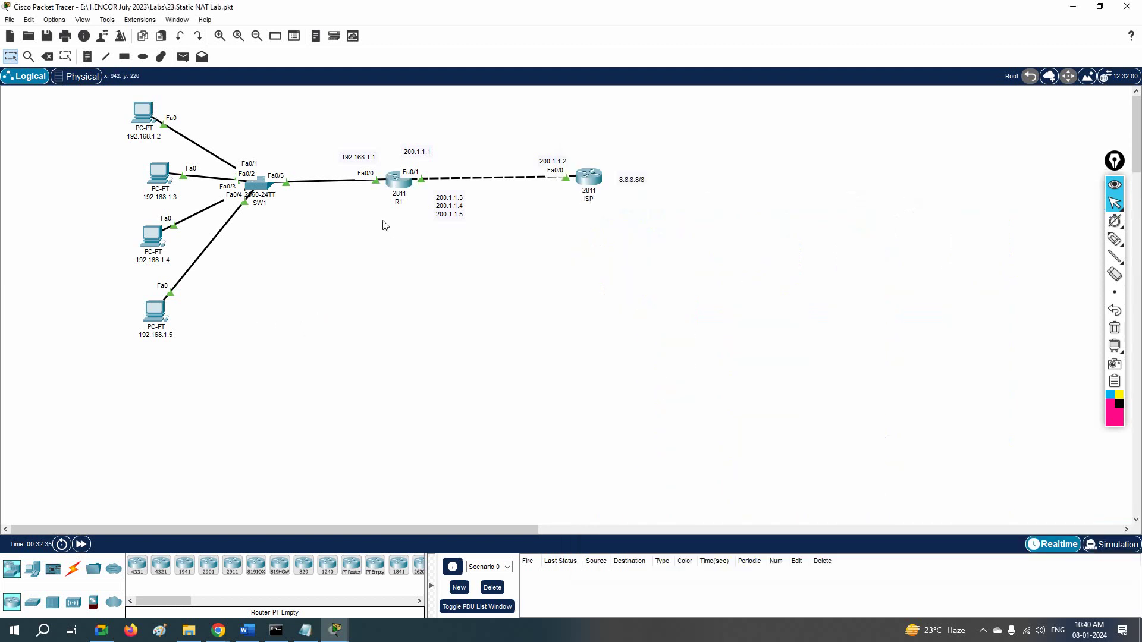
mouse_move(399, 200)
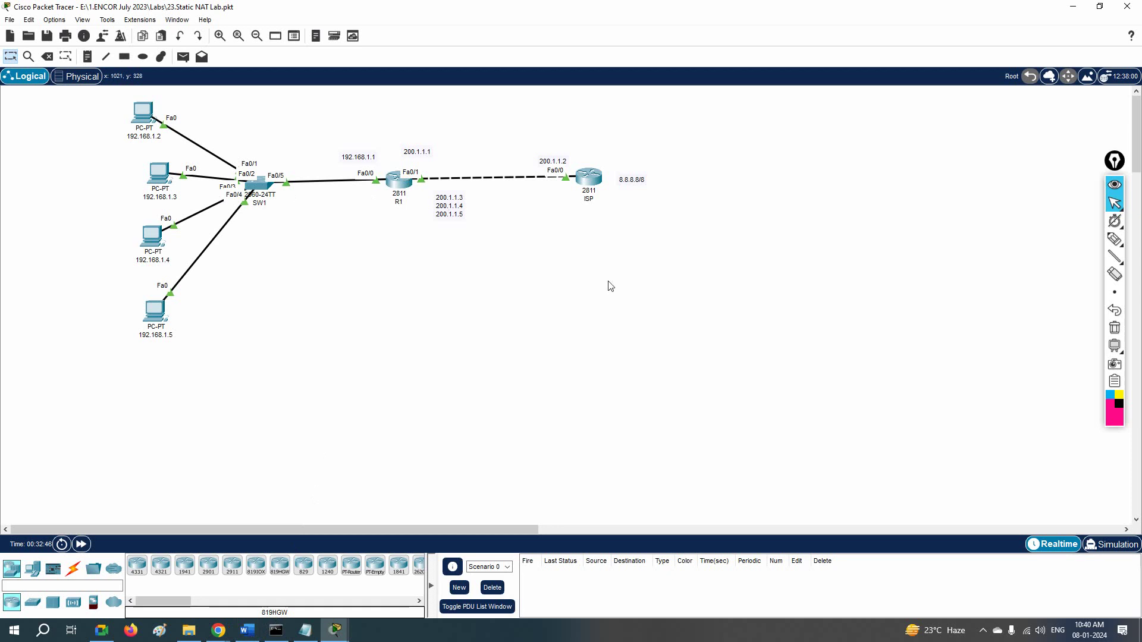
left_click(396, 190)
left_click_drag(673, 313, 593, 313)
left_click_drag(688, 334, 581, 386)
left_click(678, 401)
left_click(419, 370)
scroll(724, 392, "down", 4)
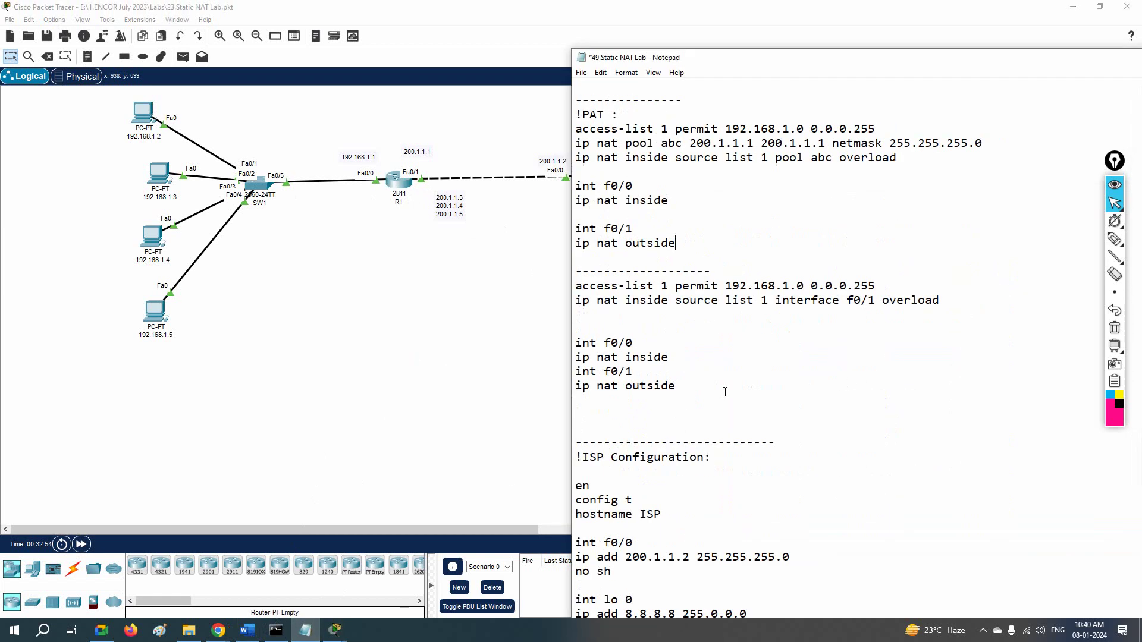
scroll(726, 388, "up", 1)
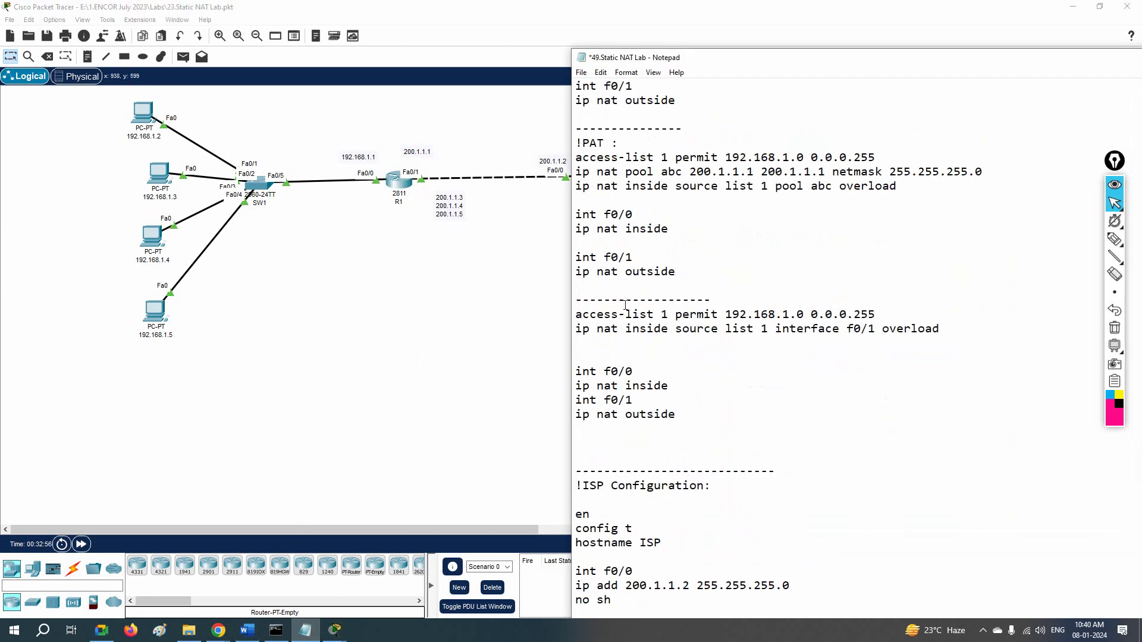
Step: Compare the pool-based PAT commands with the alternative block, checking access-list 1 and "pool abc" against "interface f0/1 overload"
left_click_drag(583, 143, 701, 292)
left_click(690, 241)
left_click_drag(690, 171, 825, 173)
left_click_drag(577, 319, 875, 316)
left_click_drag(875, 157, 575, 156)
left_click_drag(575, 314, 897, 313)
left_click_drag(576, 329, 770, 331)
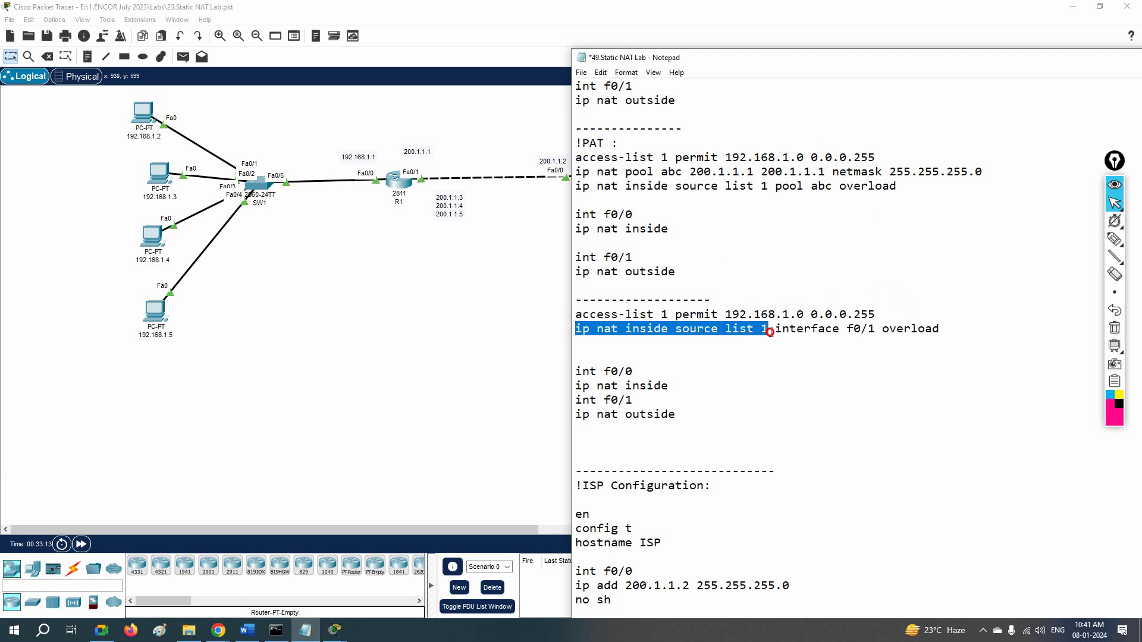
left_click_drag(775, 187, 800, 187)
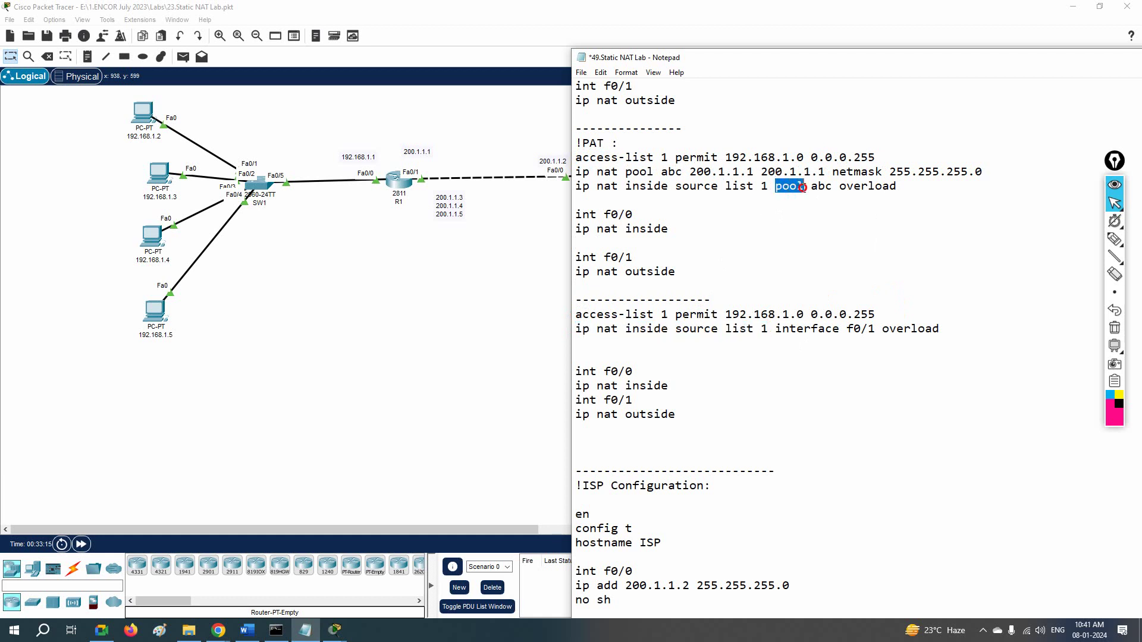
left_click_drag(676, 172, 747, 172)
left_click_drag(775, 329, 876, 329)
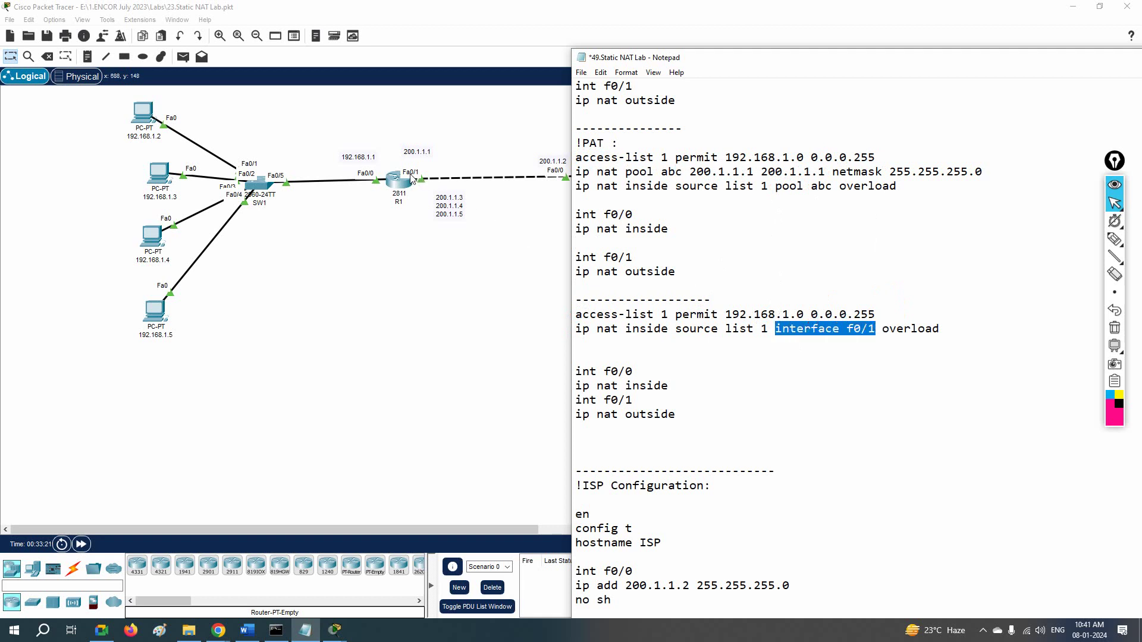
double_click(890, 328)
Step: Compare the f0/0 inside and f0/1 outside commands in both PAT blocks, including their access-list and source-list lines
left_click_drag(678, 405, 573, 373)
left_click_drag(690, 279, 572, 213)
left_click_drag(581, 322, 688, 418)
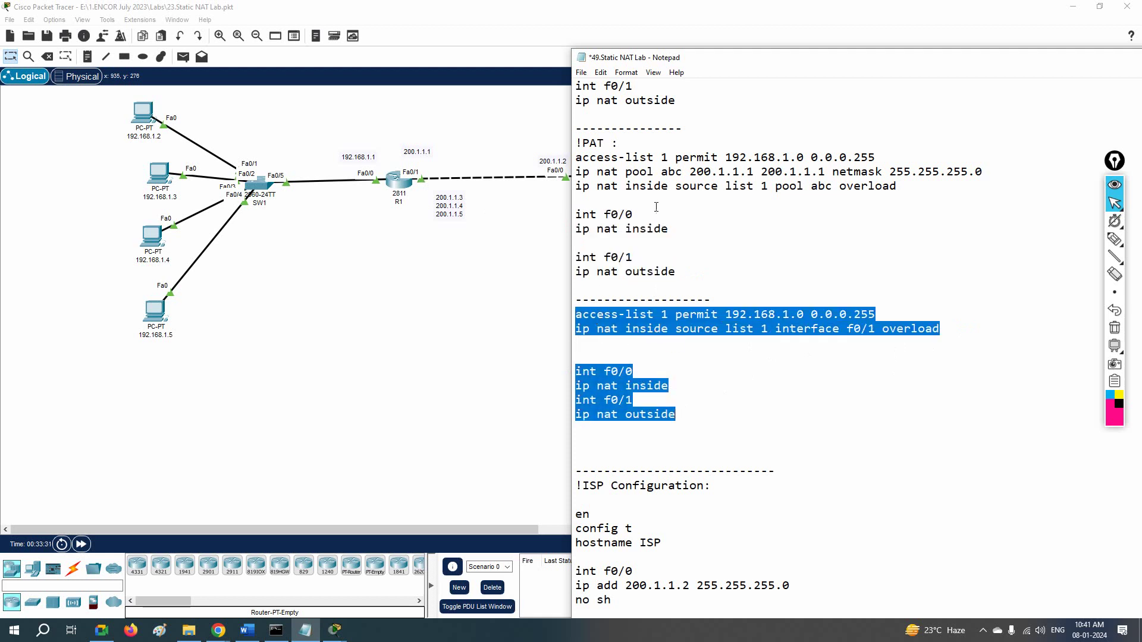
left_click_drag(683, 272, 583, 136)
left_click_drag(576, 312, 683, 430)
left_click(717, 366)
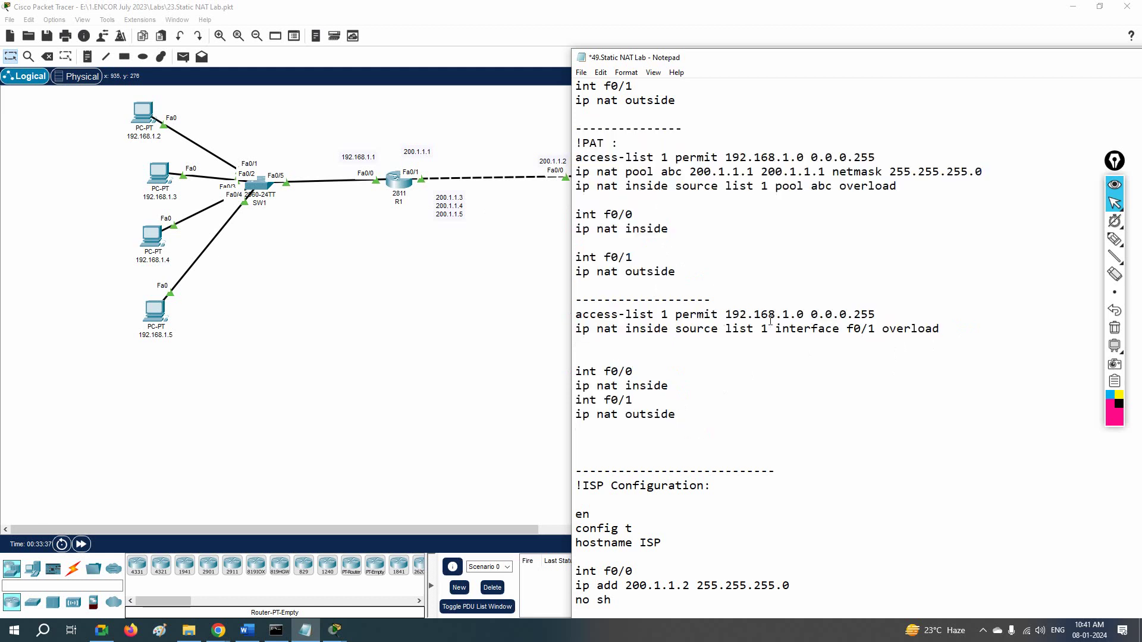
left_click_drag(885, 316, 780, 326)
left_click_drag(947, 331, 559, 319)
left_click_drag(844, 199, 560, 157)
left_click(757, 214)
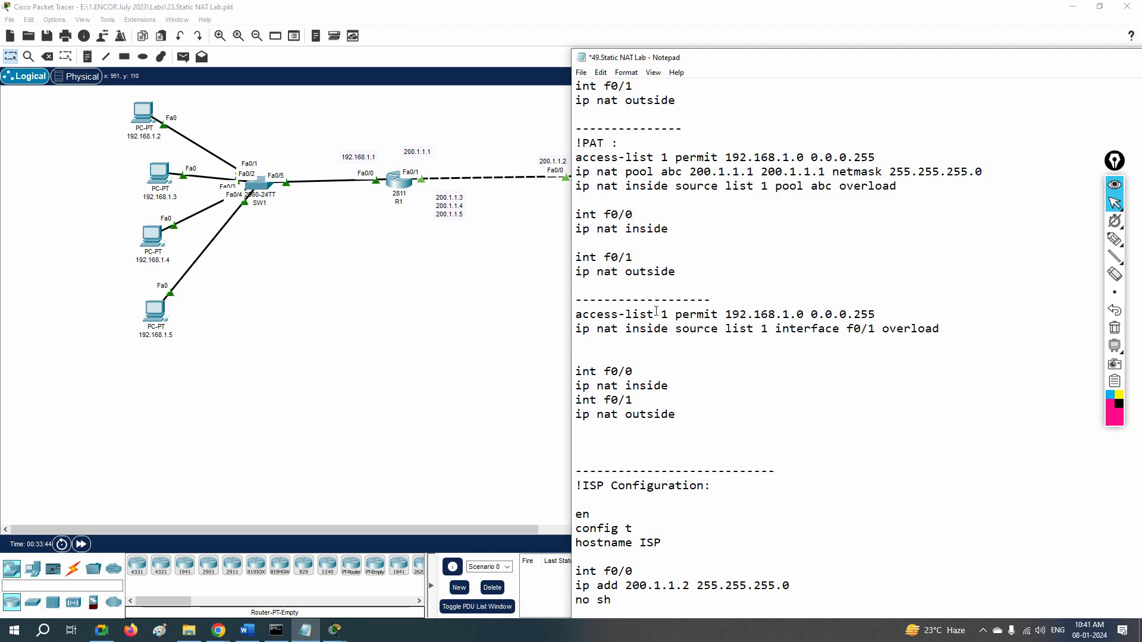
Step: Review the interface-based PAT block line by line against the pool definition, including its overload keyword and inside/outside interface commands
left_click_drag(919, 309, 573, 315)
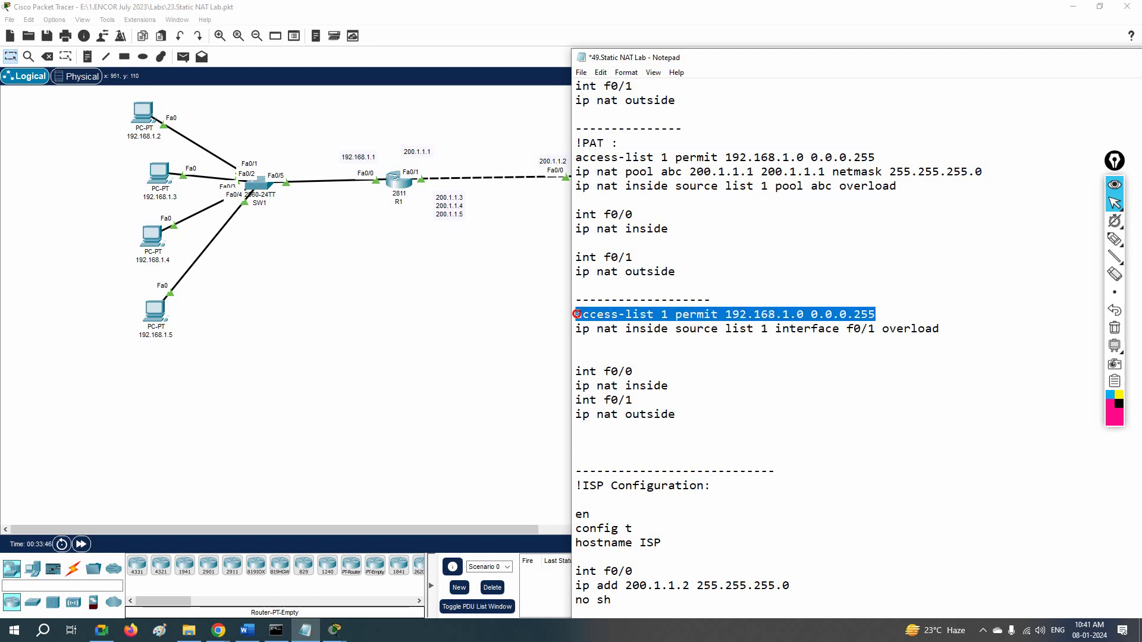
left_click_drag(576, 172, 988, 170)
left_click_drag(803, 186, 768, 187)
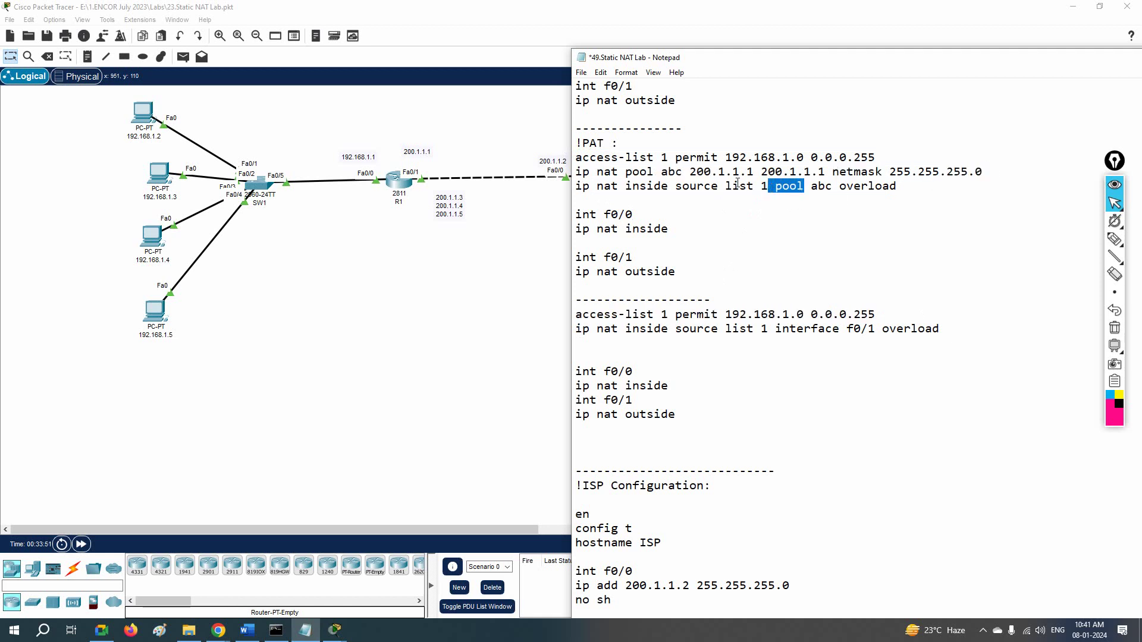
left_click_drag(575, 329, 875, 330)
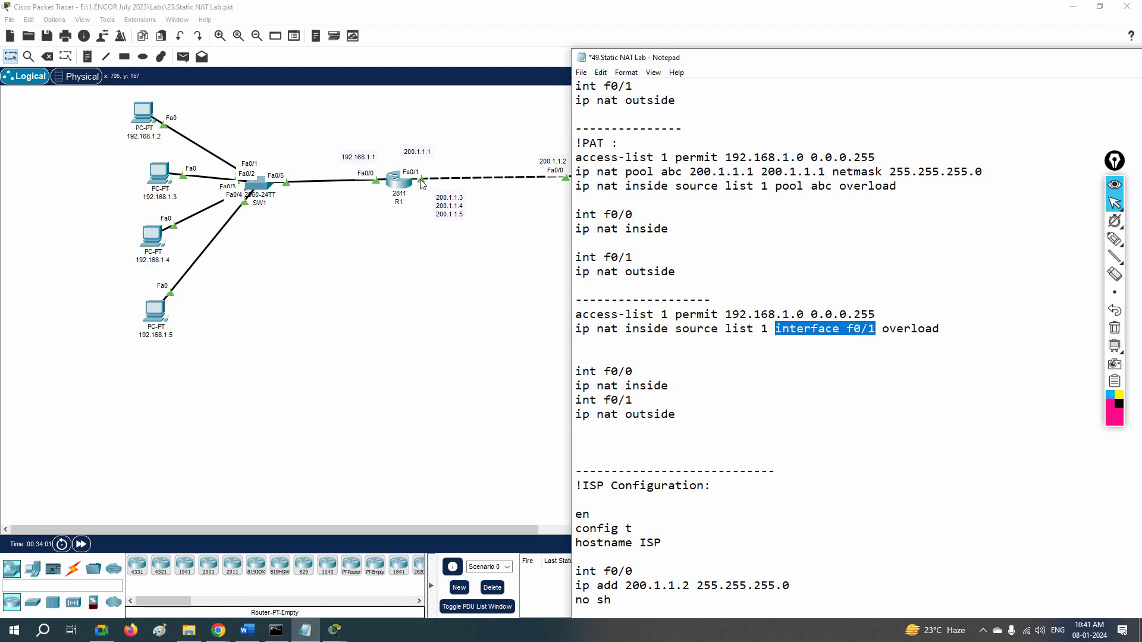
left_click_drag(940, 330, 871, 329)
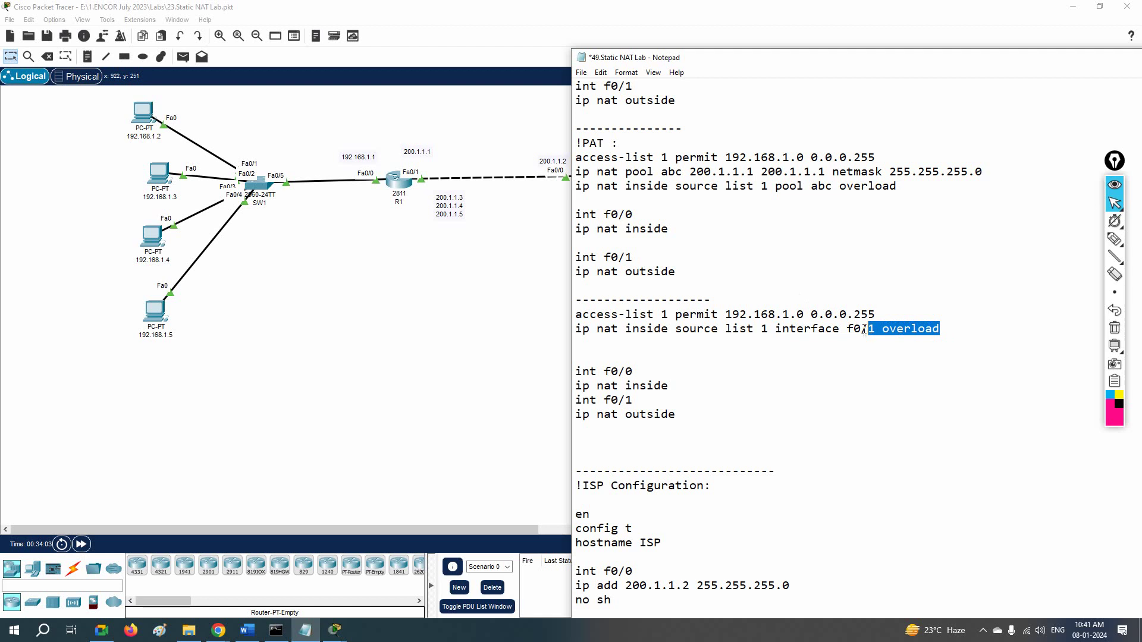
left_click_drag(641, 372, 686, 387)
left_click_drag(577, 414, 699, 423)
left_click(752, 425)
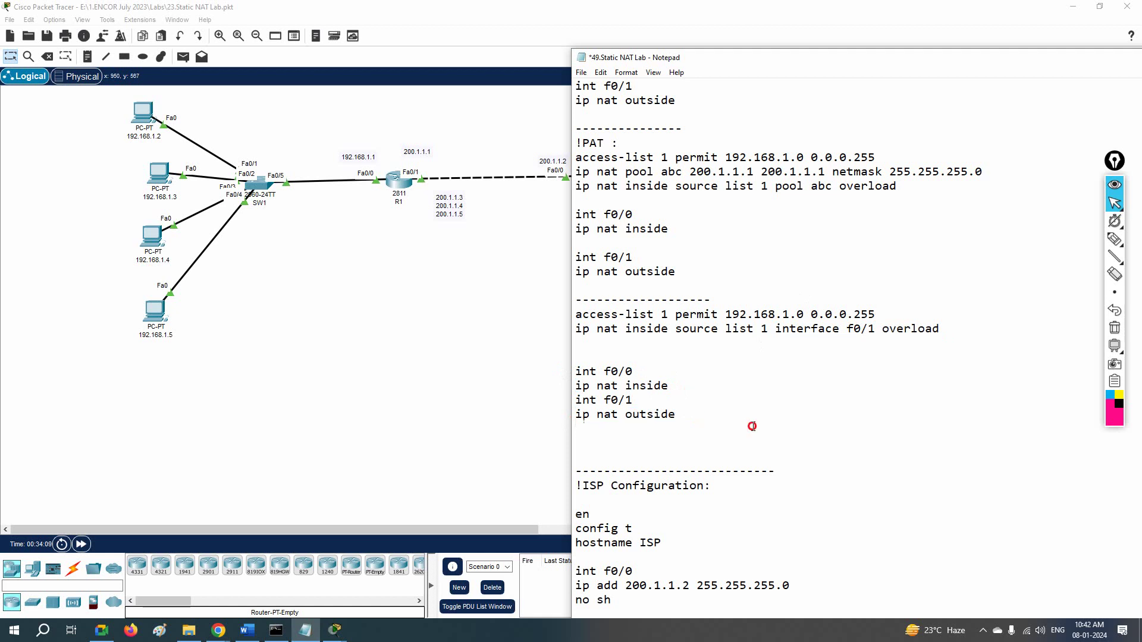
scroll(735, 409, "up", 11)
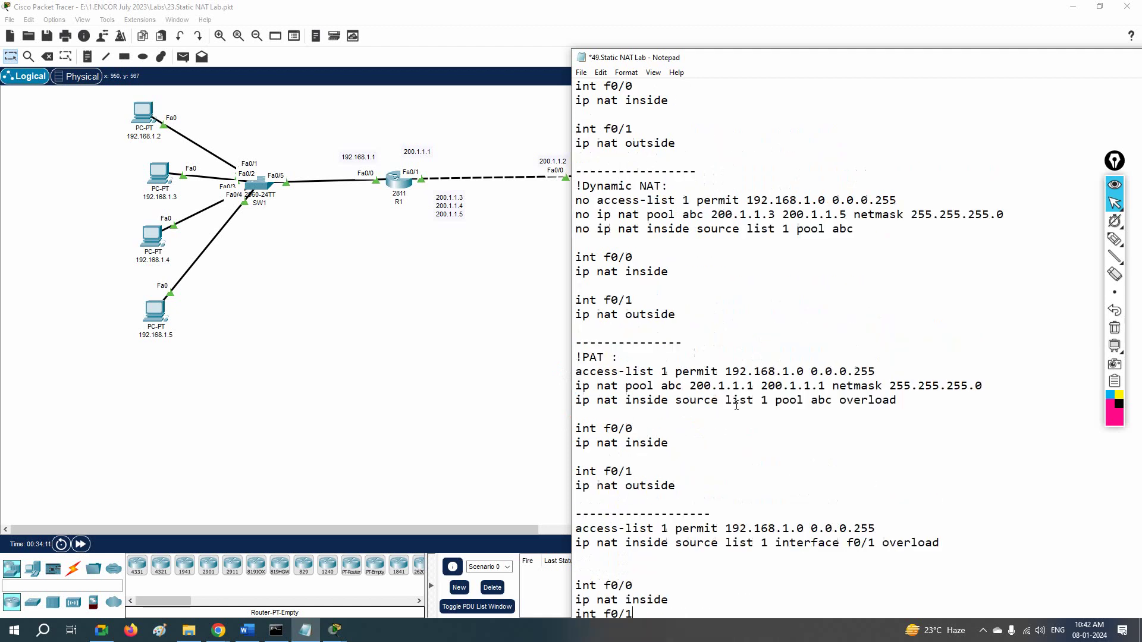
scroll(736, 399, "down", 11)
left_click(737, 399)
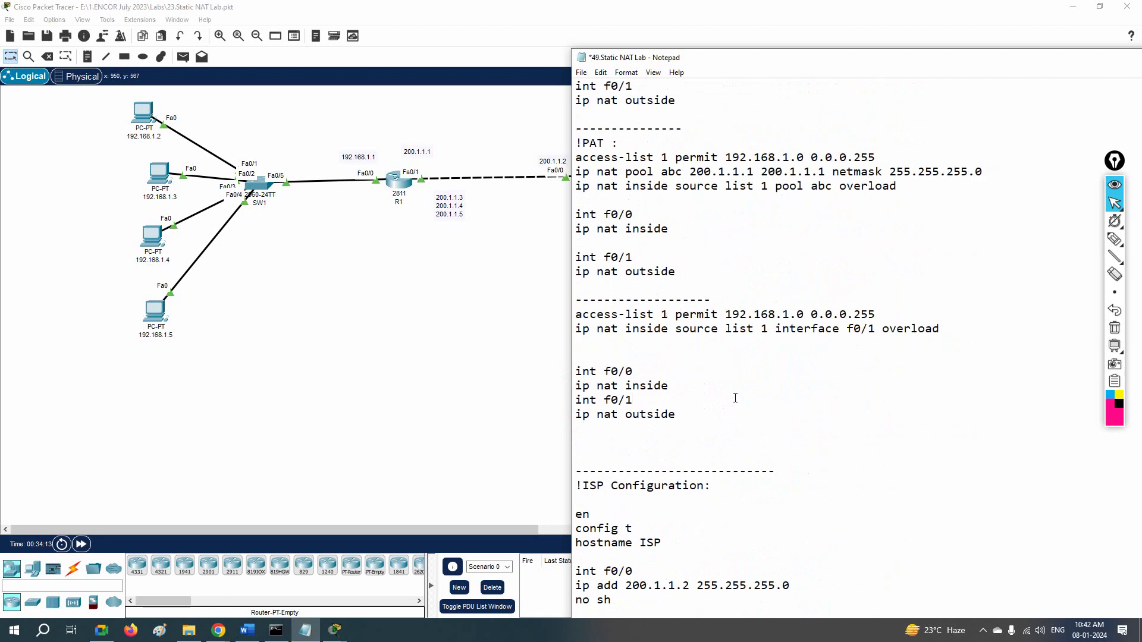
scroll(736, 398, "down", 1)
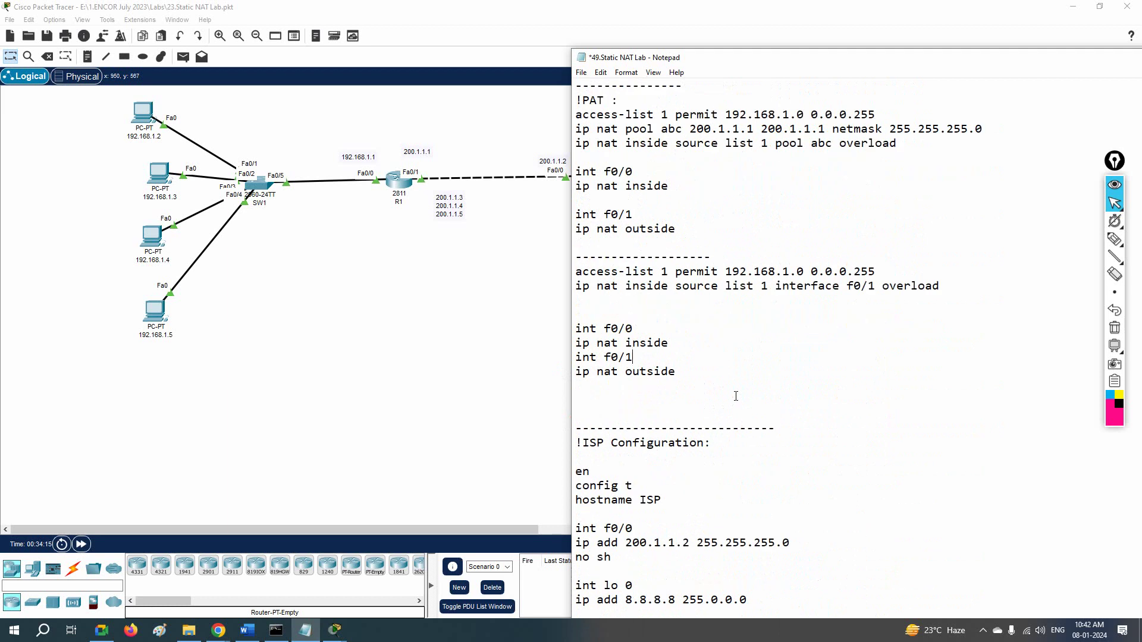
scroll(736, 395, "up", 5)
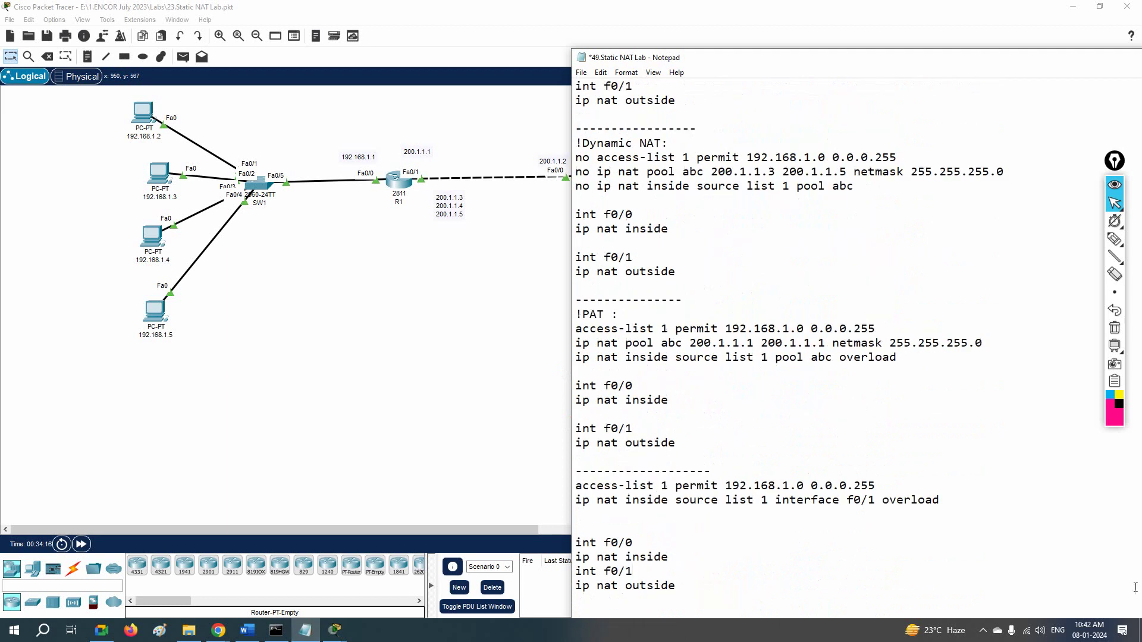